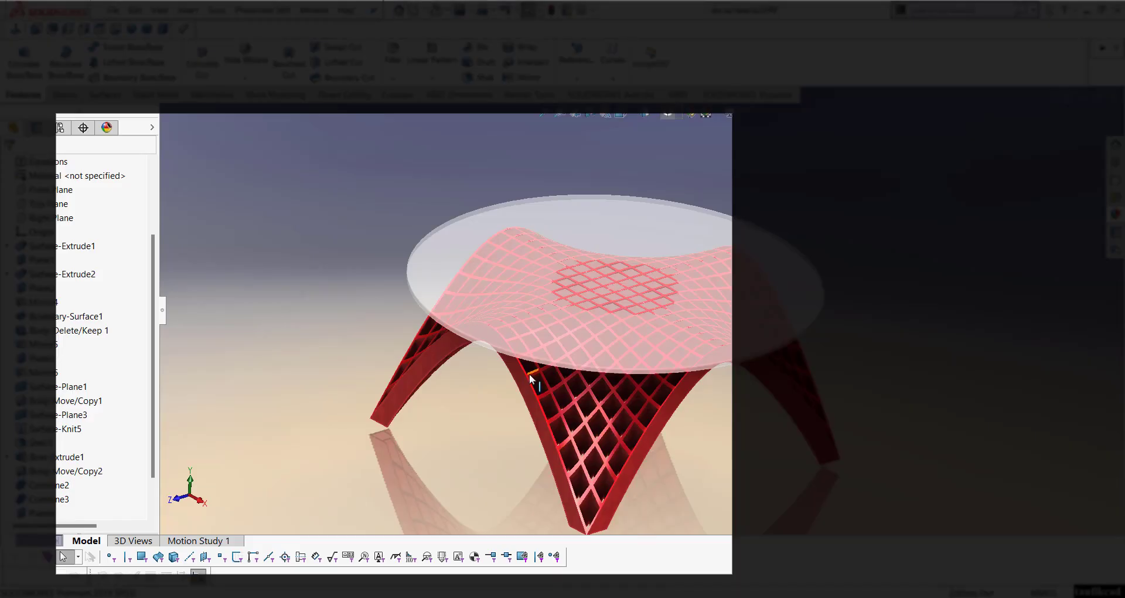
# Step: Suppress the round table-top extrusion Boss-Extrude2 and close the table part, saving all modified documents
pyautogui.click(750, 254)
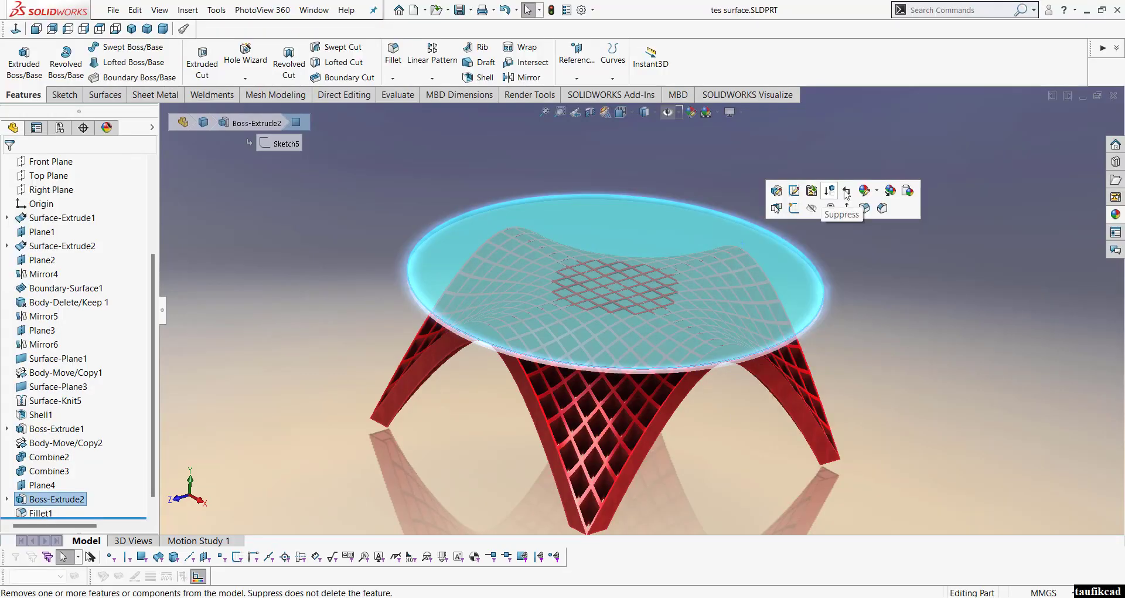
pyautogui.click(832, 197)
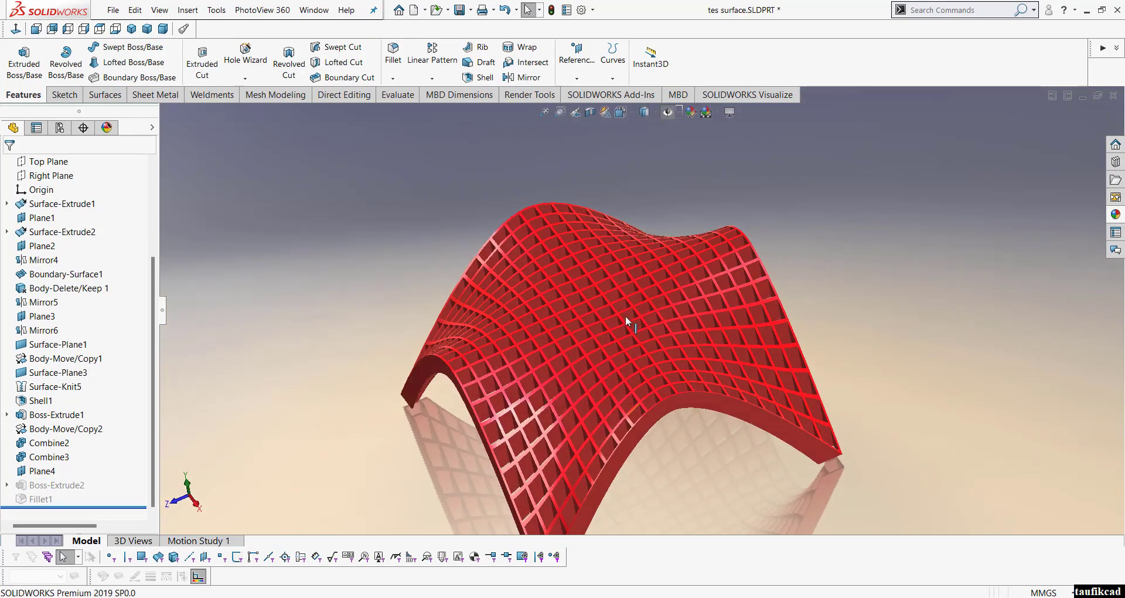
pyautogui.moveTo(624, 316); pyautogui.dragTo(693, 396, button='middle')
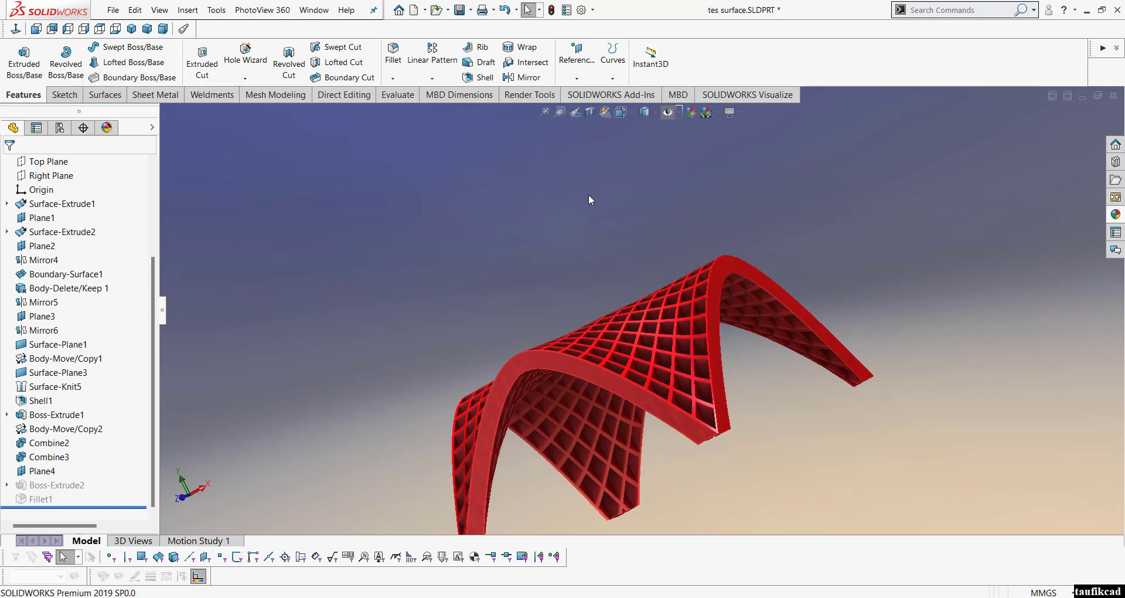
pyautogui.moveTo(594, 229); pyautogui.dragTo(703, 399, button='middle')
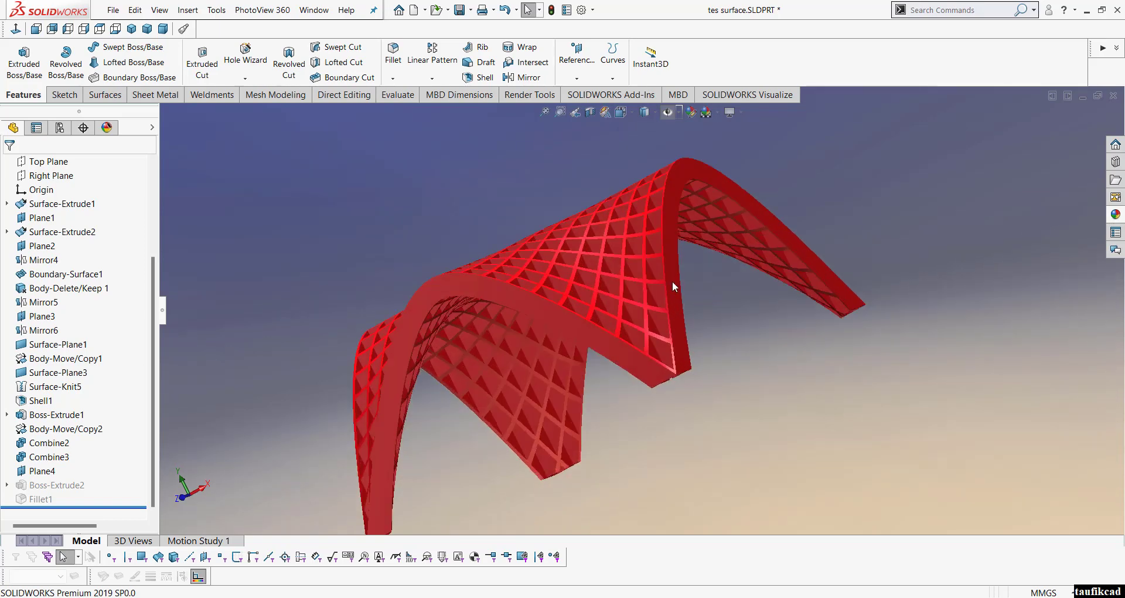
pyautogui.click(1113, 96)
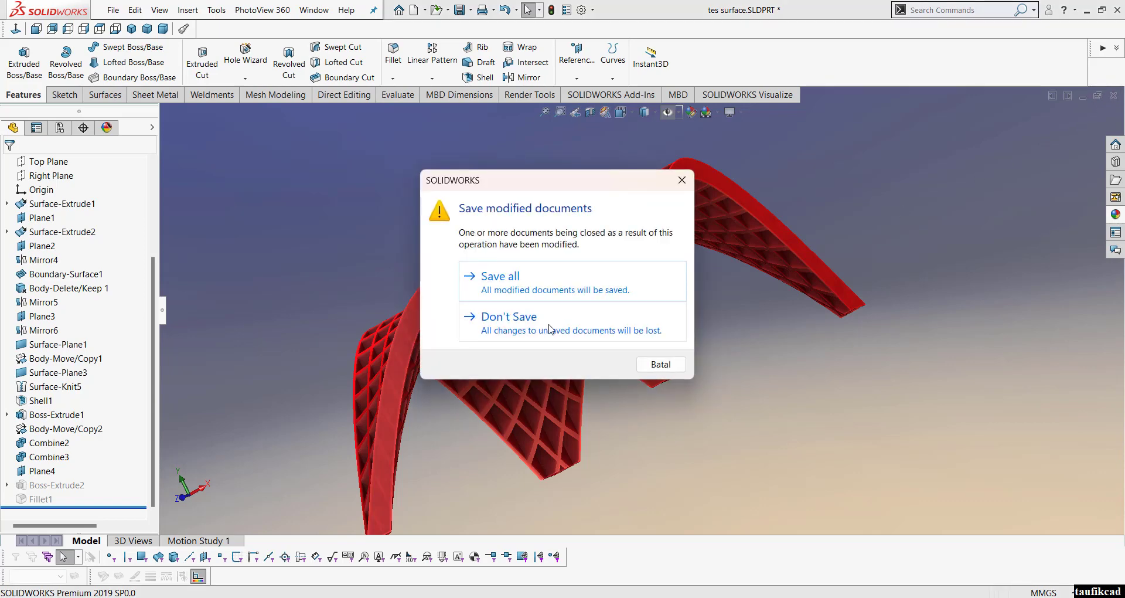
pyautogui.click(525, 276)
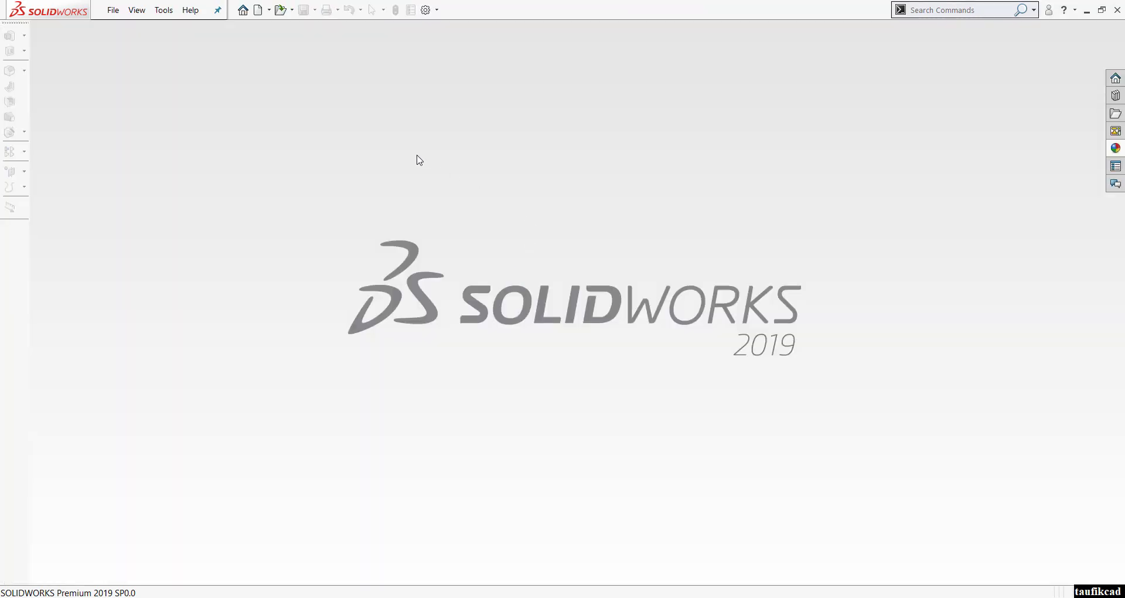
# Step: Create a new part document from the "part custom" template
pyautogui.click(257, 16)
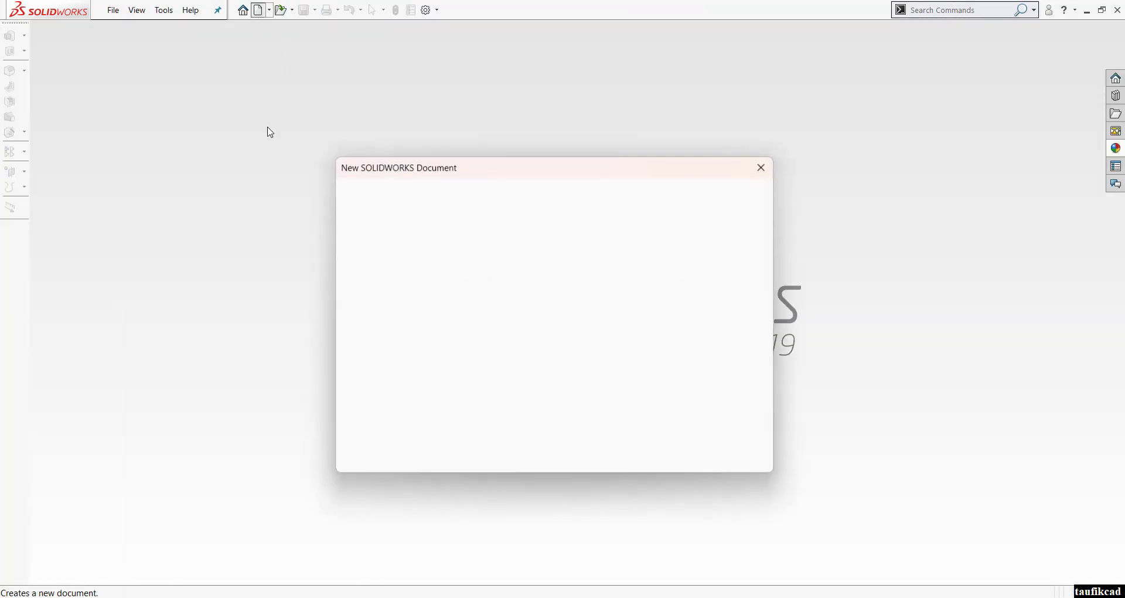
pyautogui.click(371, 232)
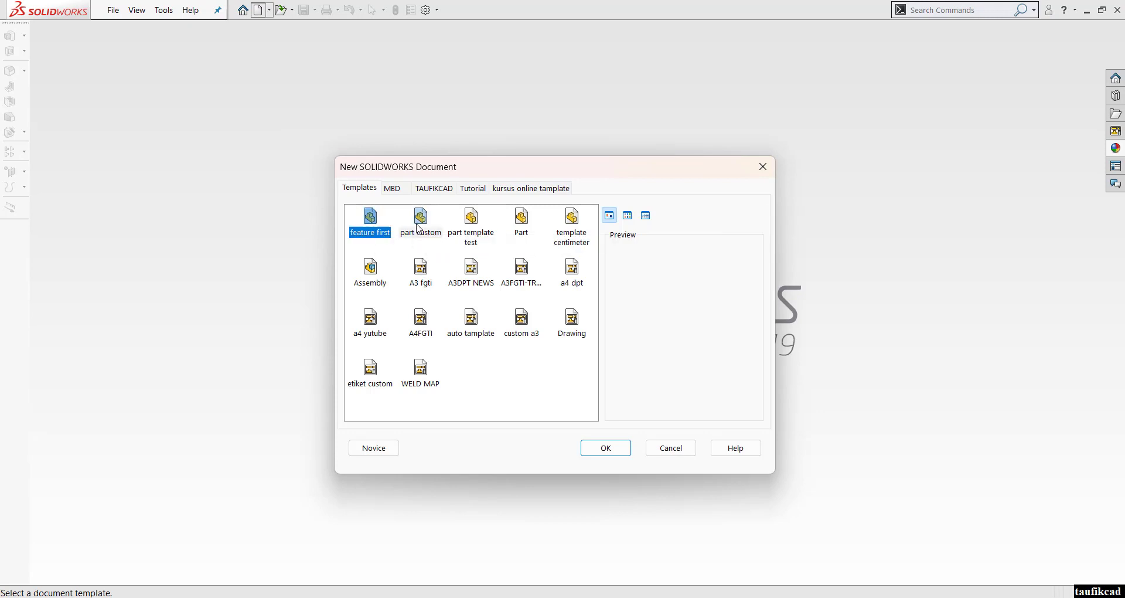
pyautogui.click(421, 226)
pyautogui.click(607, 449)
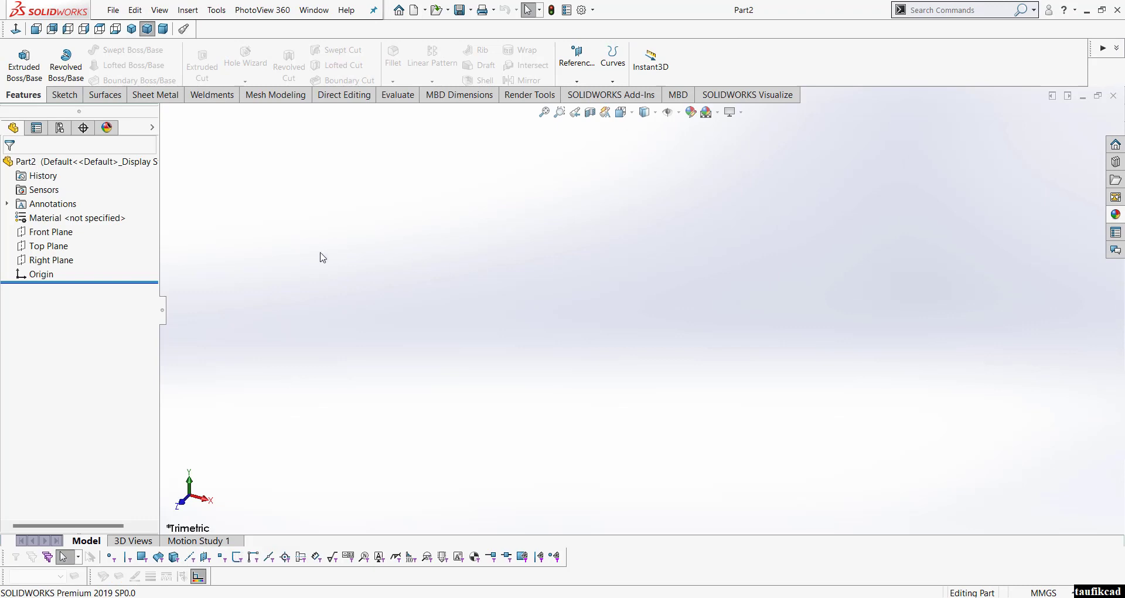
# Step: Sketch two centerlines on the Front Plane: a diagonal from the origin, about 72 mm across and 67 mm high, and a horizontal one ending above the origin
pyautogui.click(69, 233)
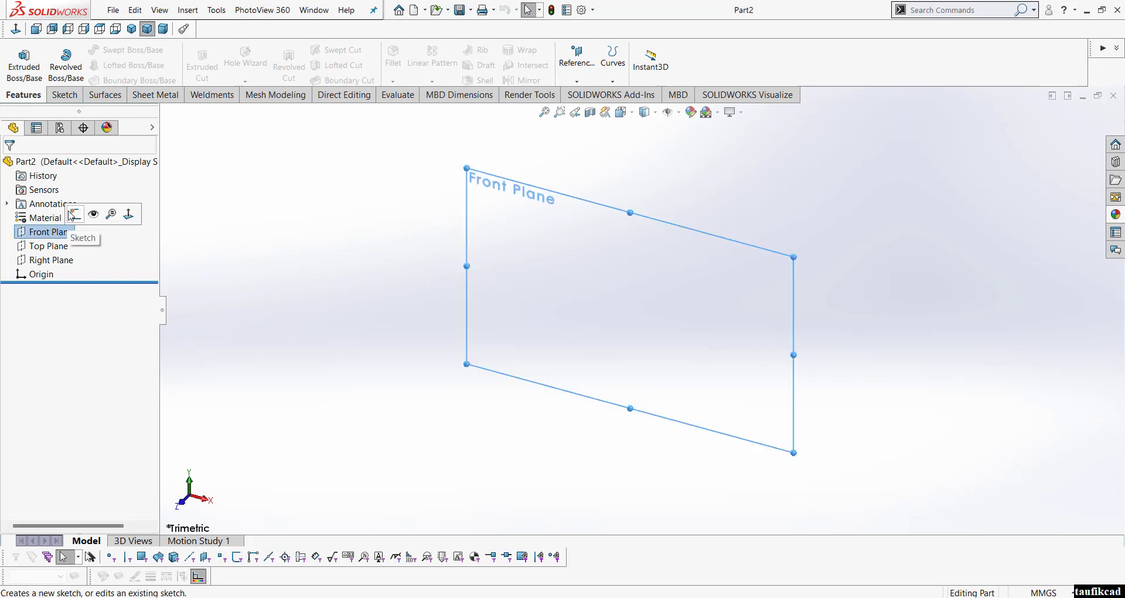
pyautogui.click(72, 215)
pyautogui.click(53, 46)
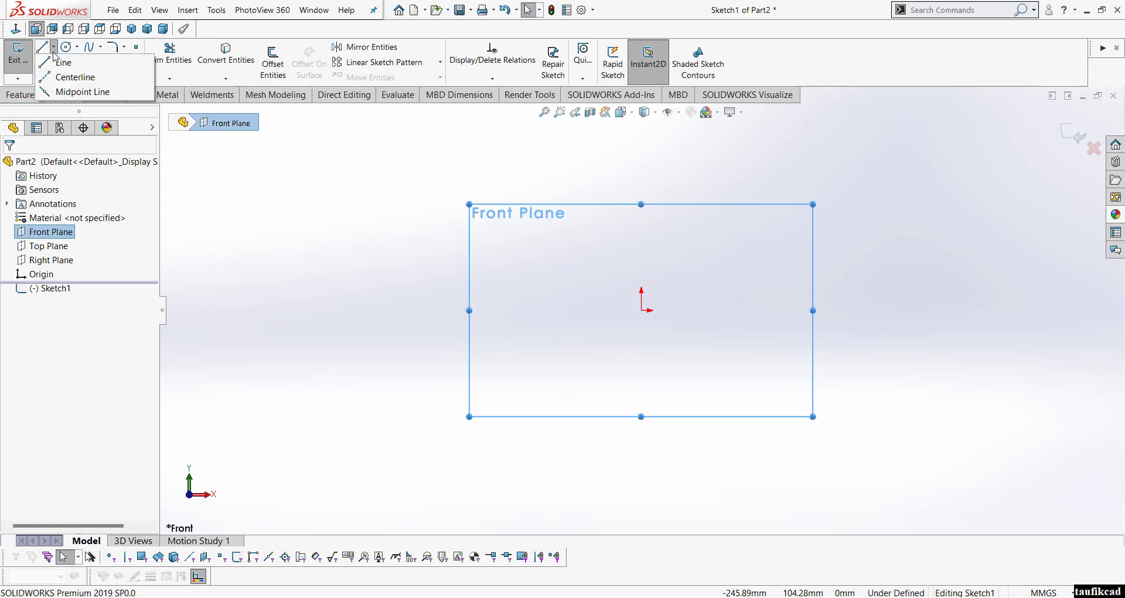
pyautogui.click(46, 77)
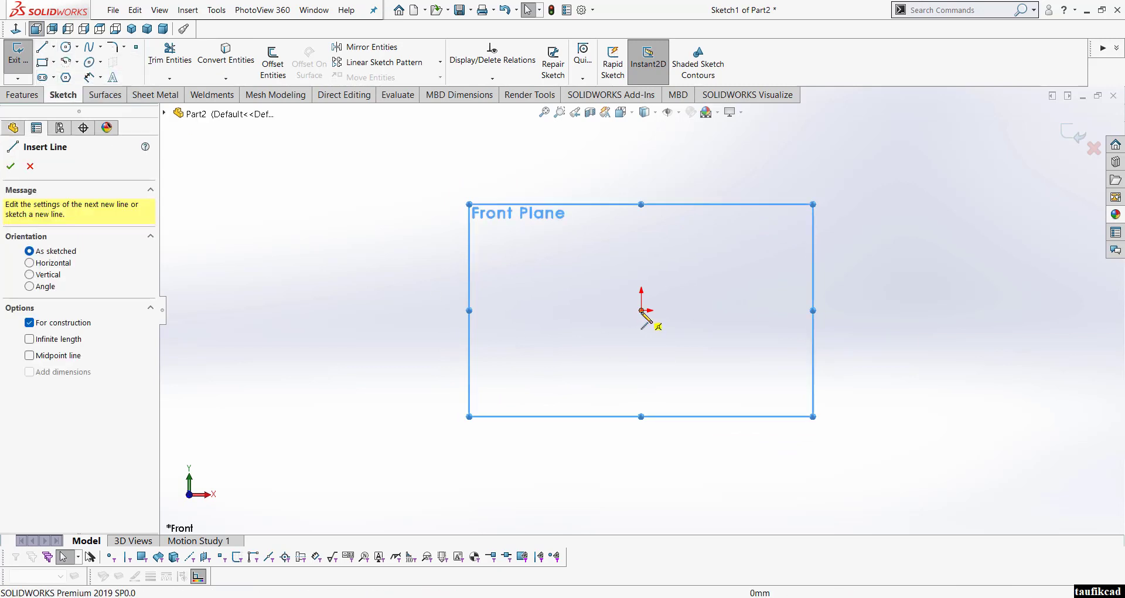
pyautogui.click(502, 181)
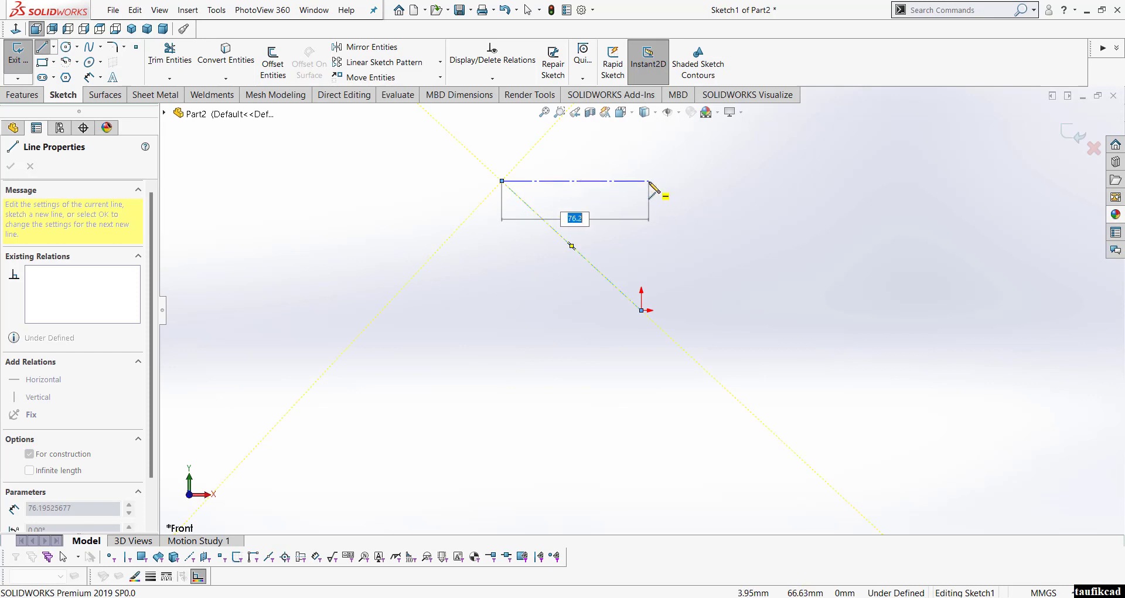
pyautogui.click(642, 181)
# Step: Dimension the vertical height of the diagonal centerline as 600 mm
pyautogui.rightClick(642, 181)
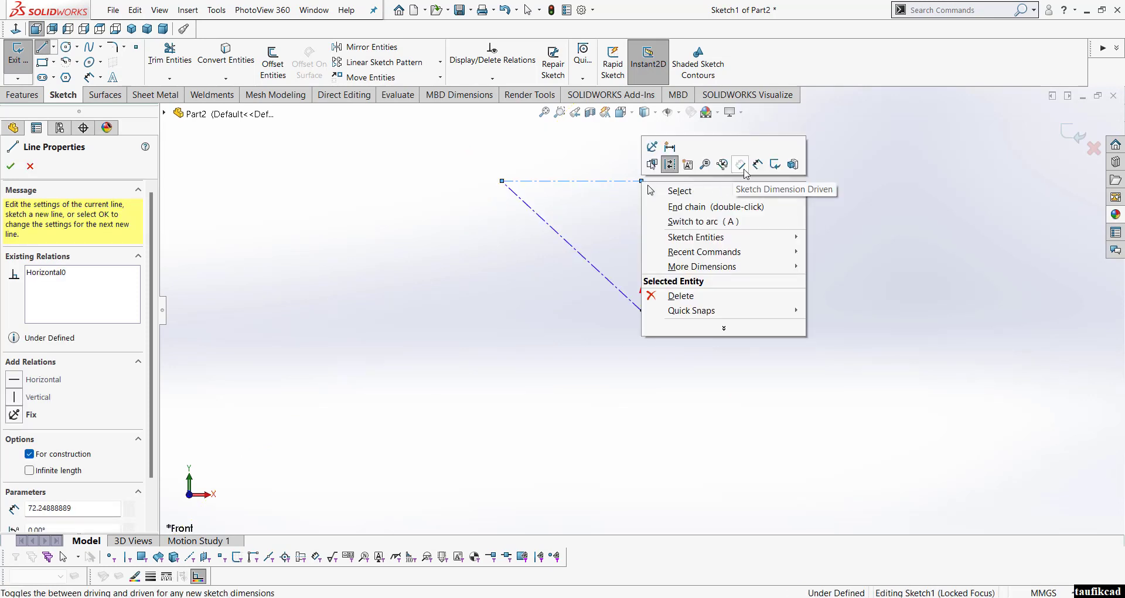
pyautogui.click(763, 169)
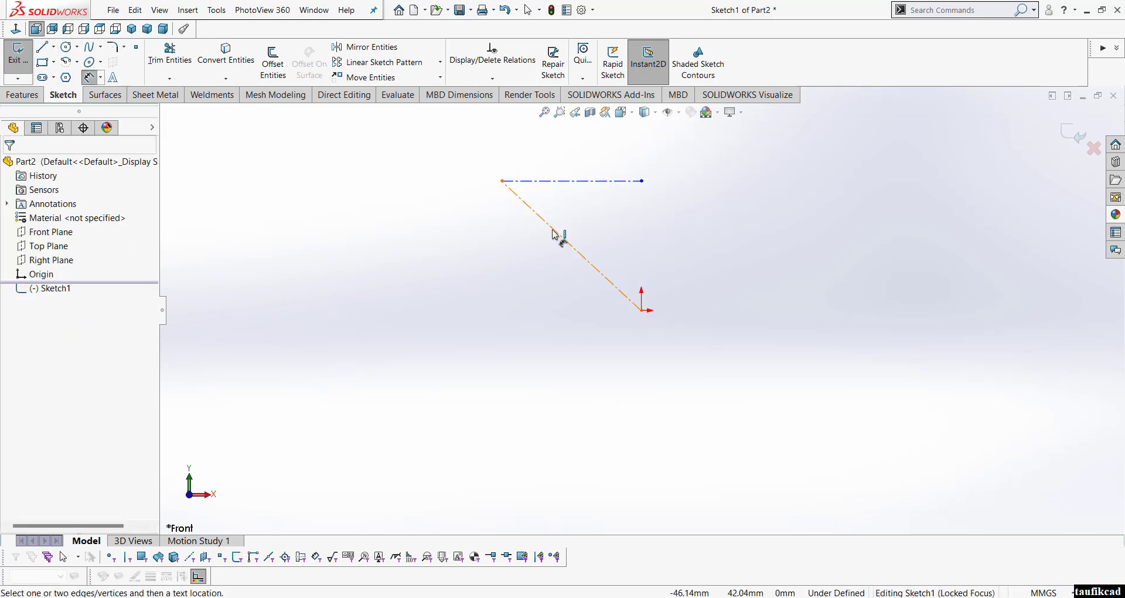
pyautogui.click(548, 223)
pyautogui.click(438, 226)
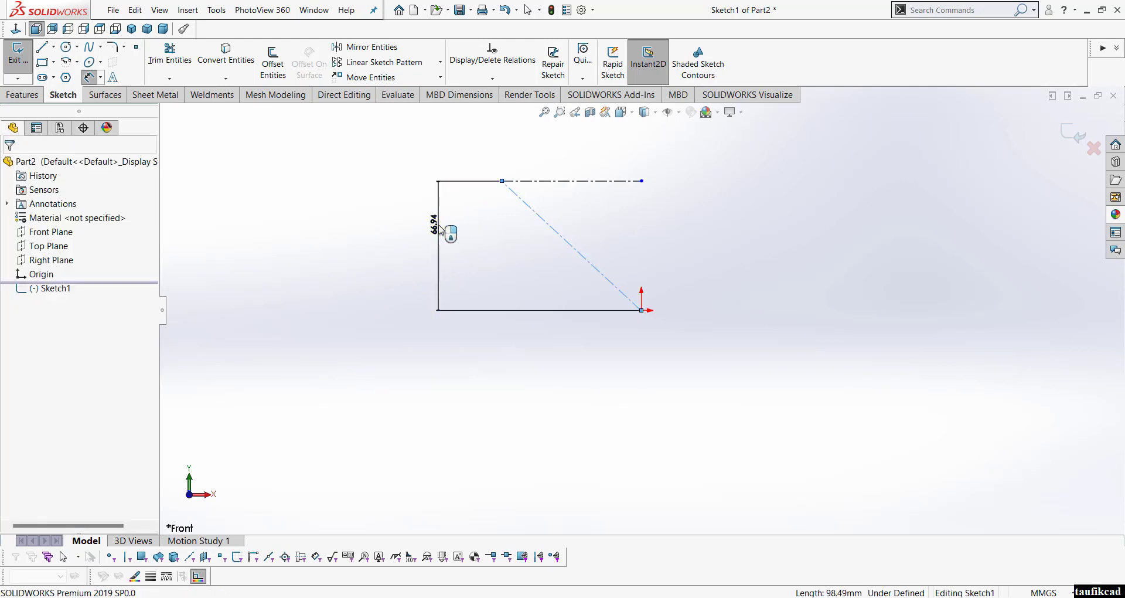
pyautogui.write('600')
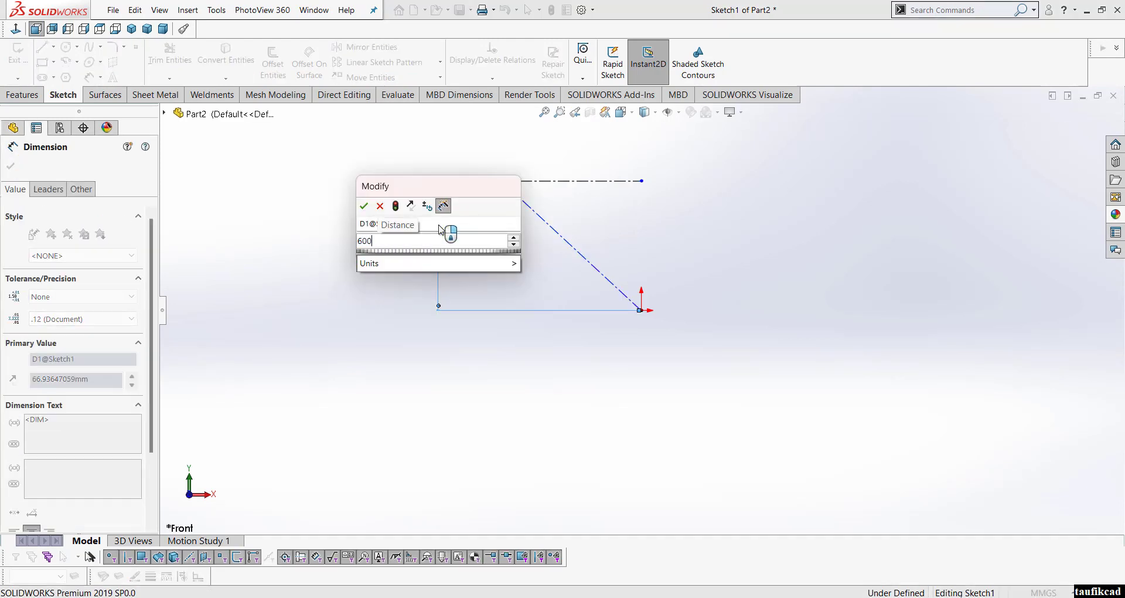
pyautogui.press('Return')
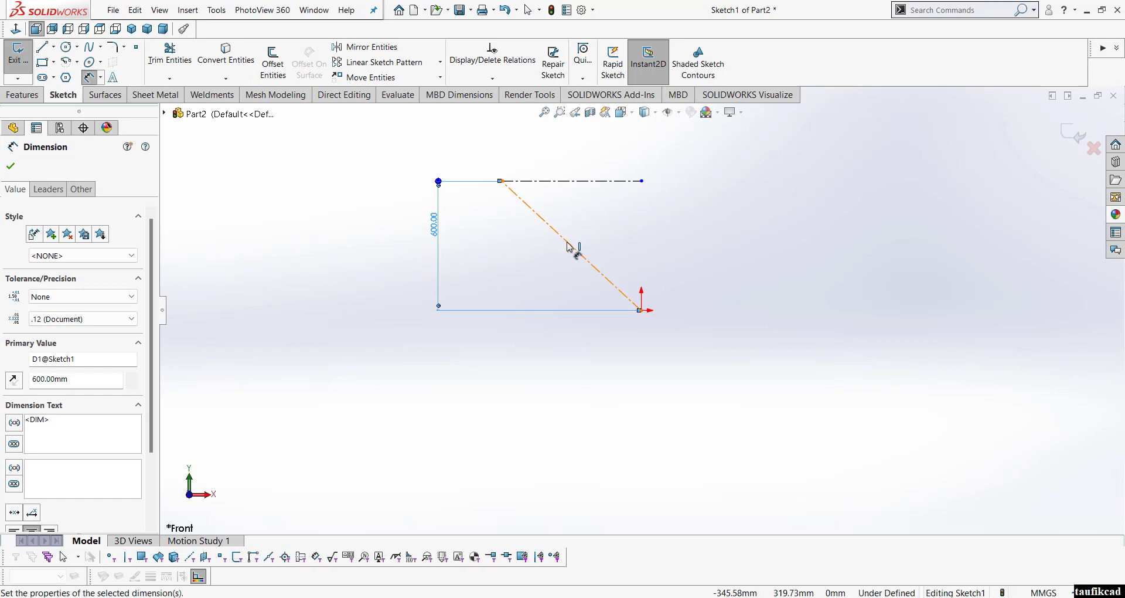
# Step: Dimension the diagonal centerline's horizontal width and link it to the height with the equation ="D1@Sketch1"
pyautogui.click(567, 246)
pyautogui.click(565, 358)
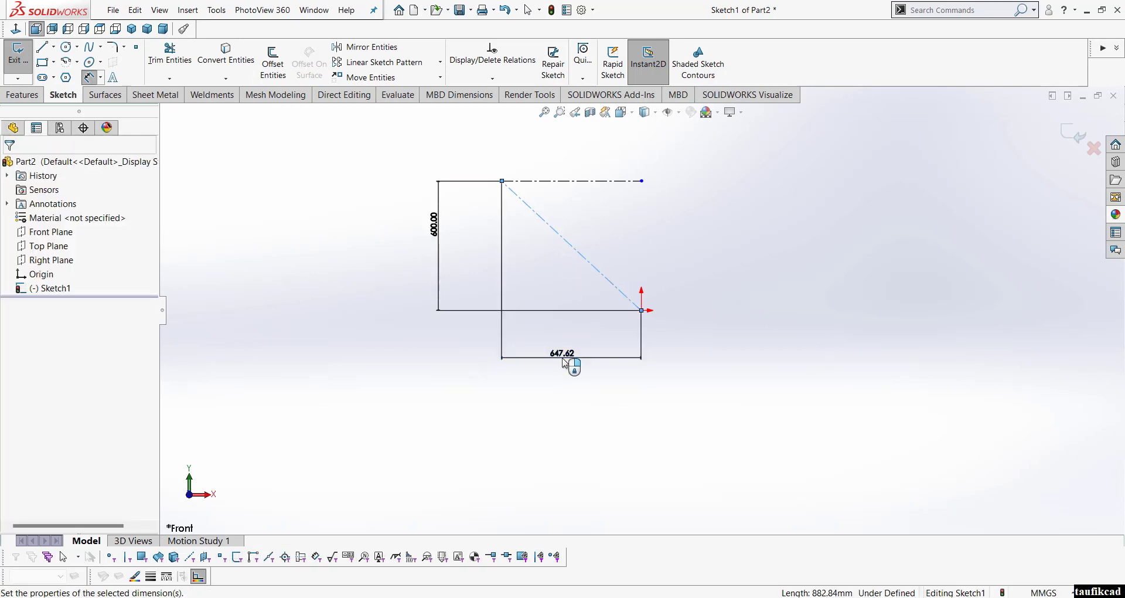
pyautogui.write('=')
pyautogui.click(440, 234)
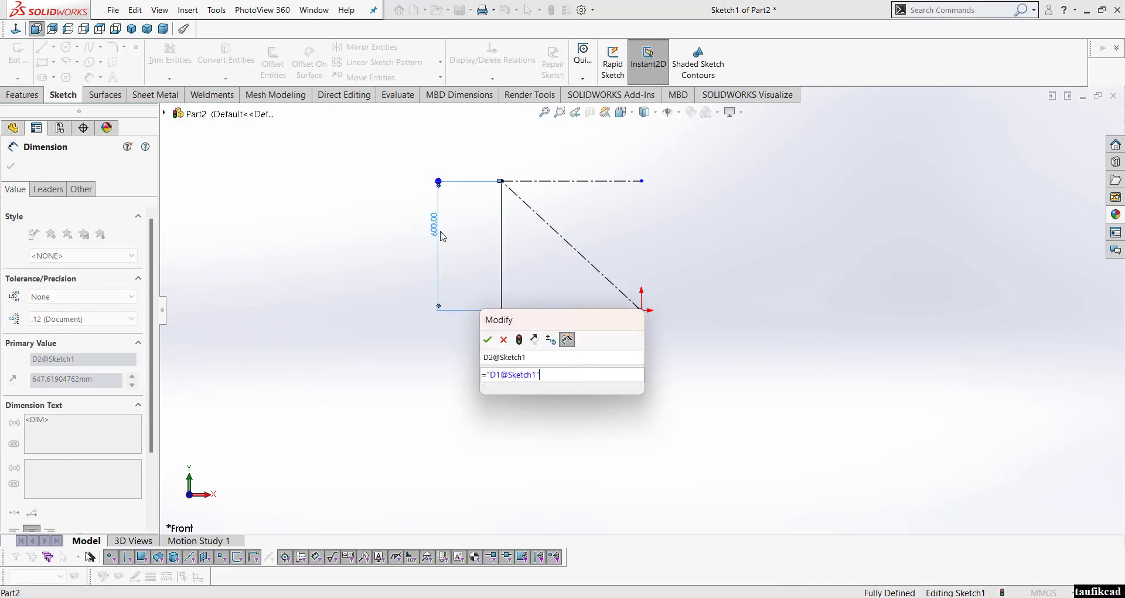
pyautogui.click(486, 340)
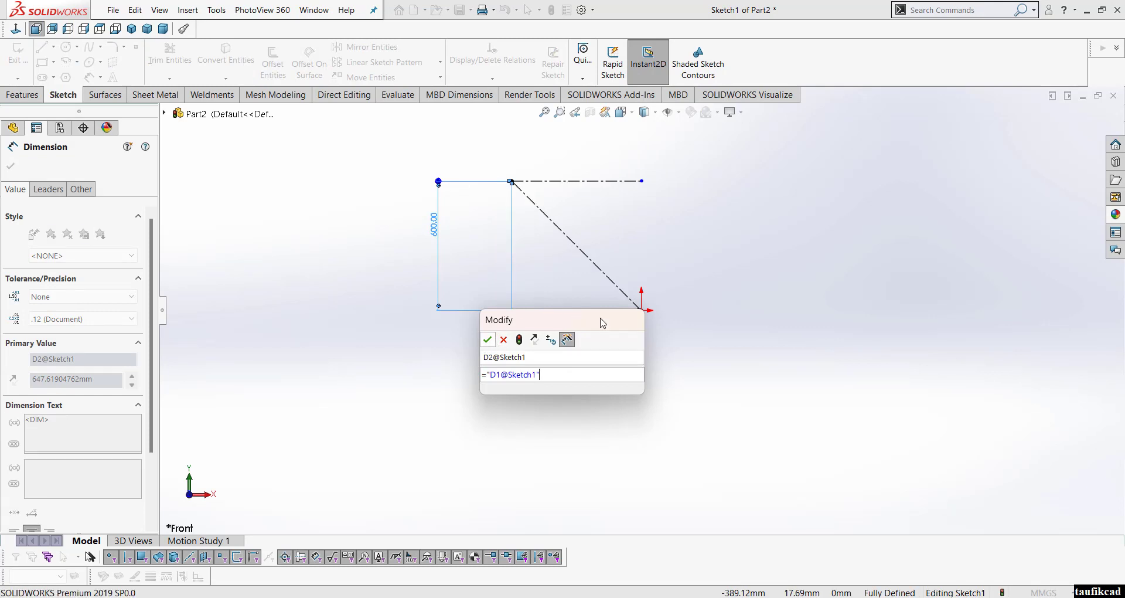
pyautogui.click(713, 243)
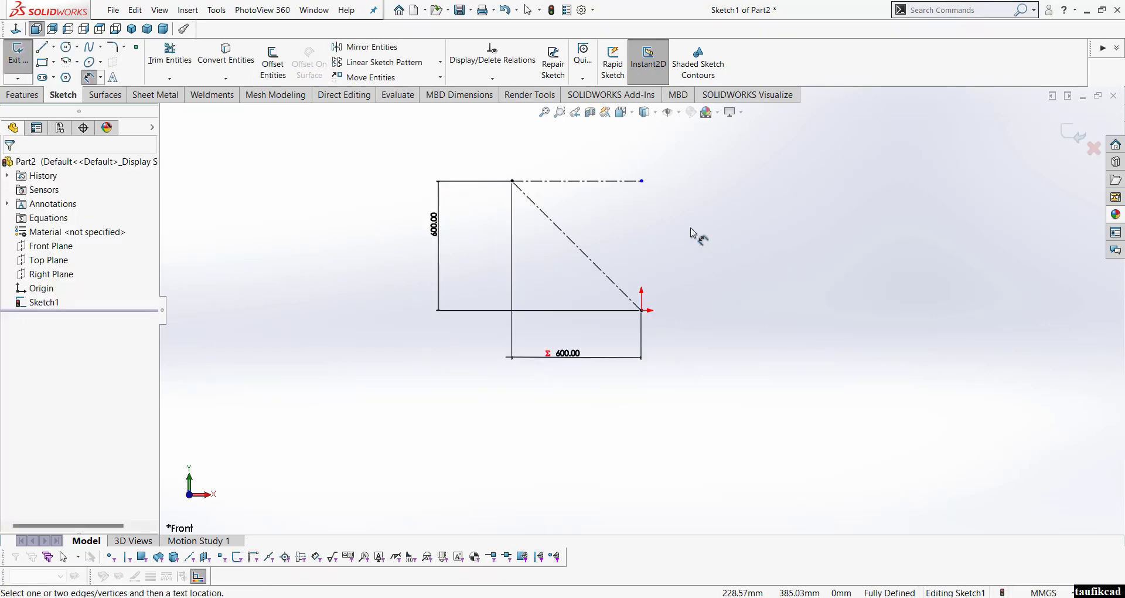
pyautogui.rightClick(694, 234)
pyautogui.click(730, 267)
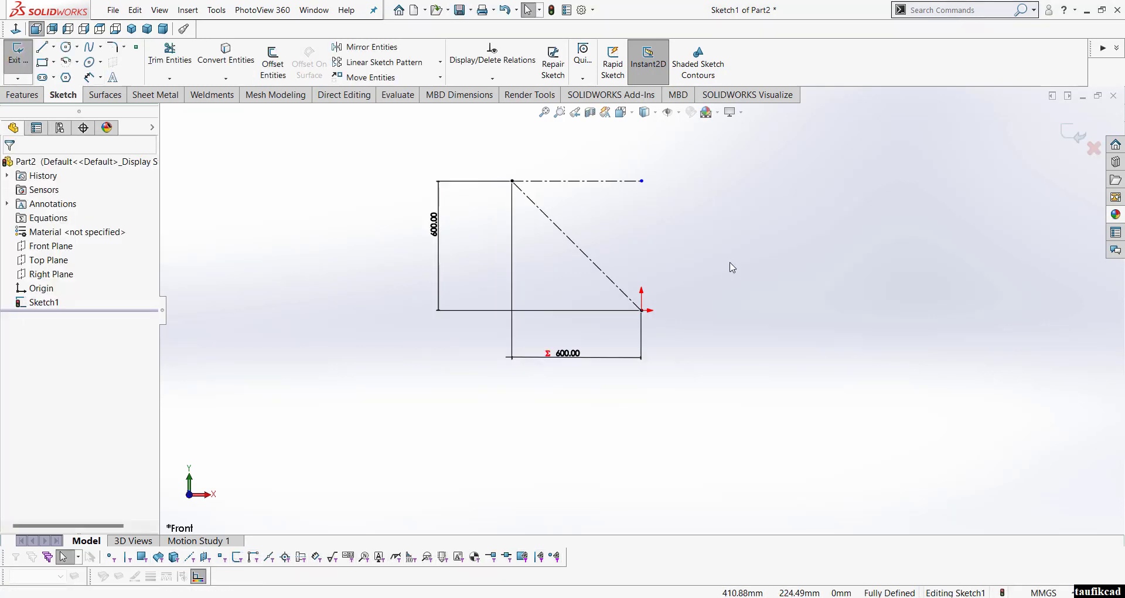
# Step: Draw a two-point spline from the origin to the diagonal's upper end and bow it outward with its lower tangent handle
pyautogui.click(90, 47)
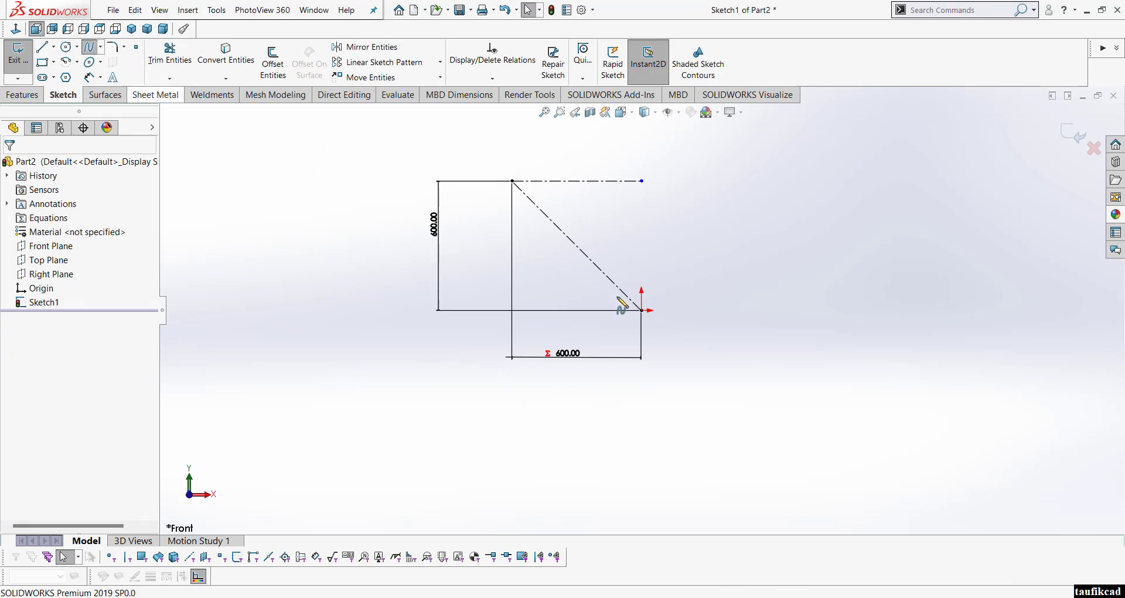
pyautogui.click(640, 310)
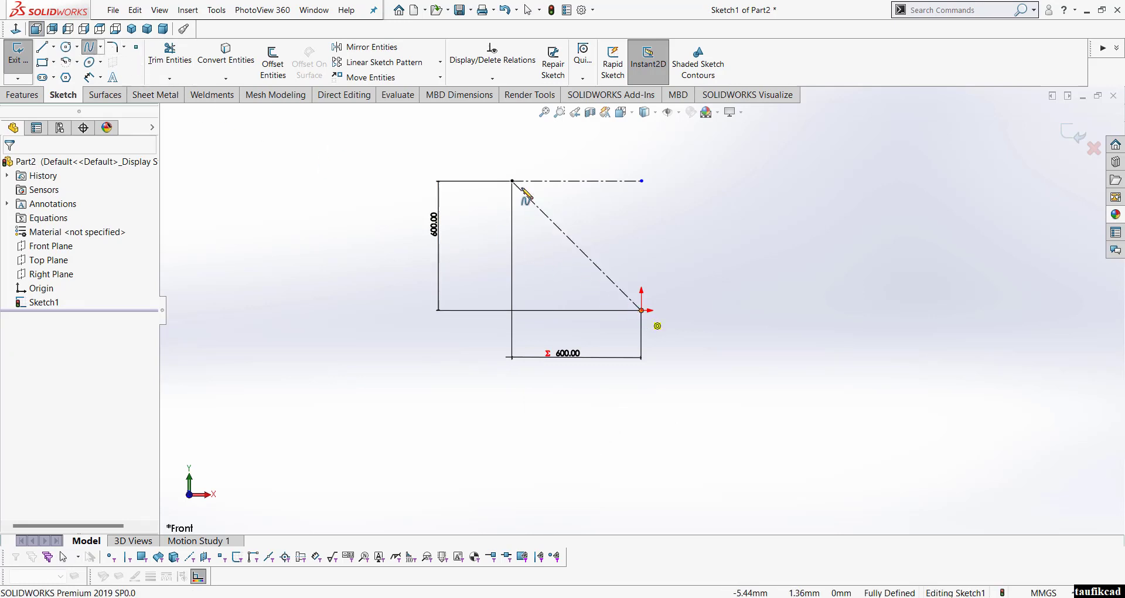
pyautogui.click(513, 182)
pyautogui.rightClick(515, 184)
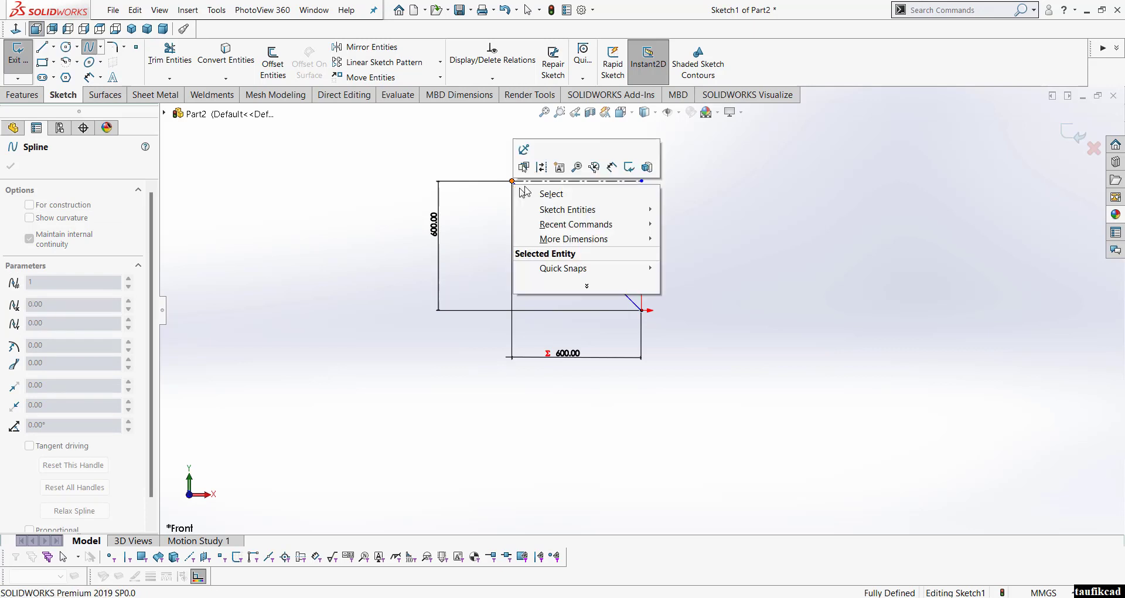
pyautogui.click(527, 193)
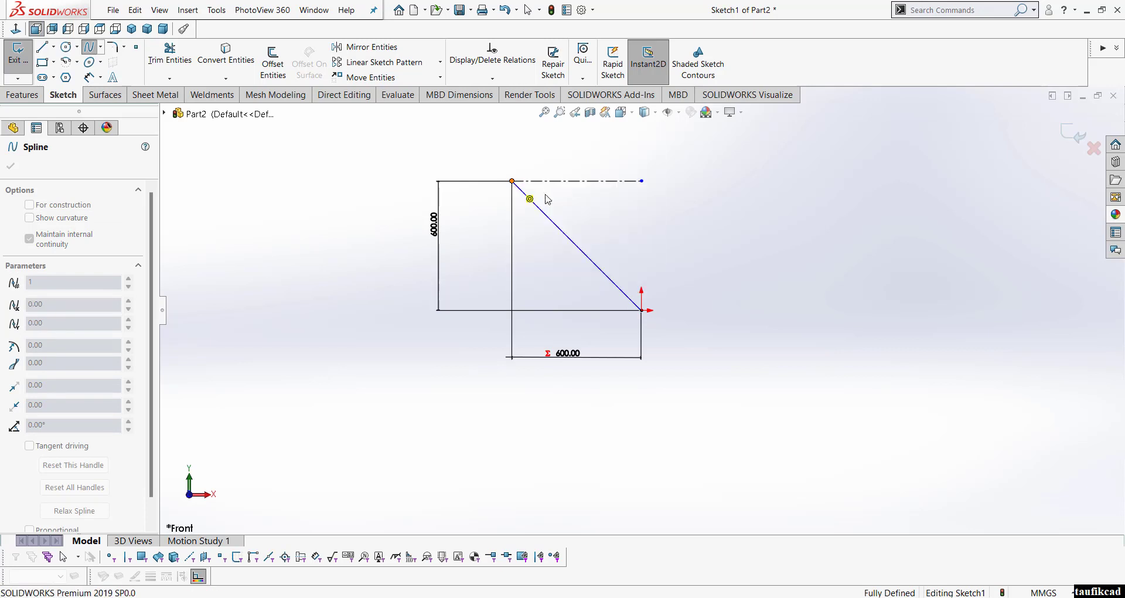
pyautogui.click(586, 259)
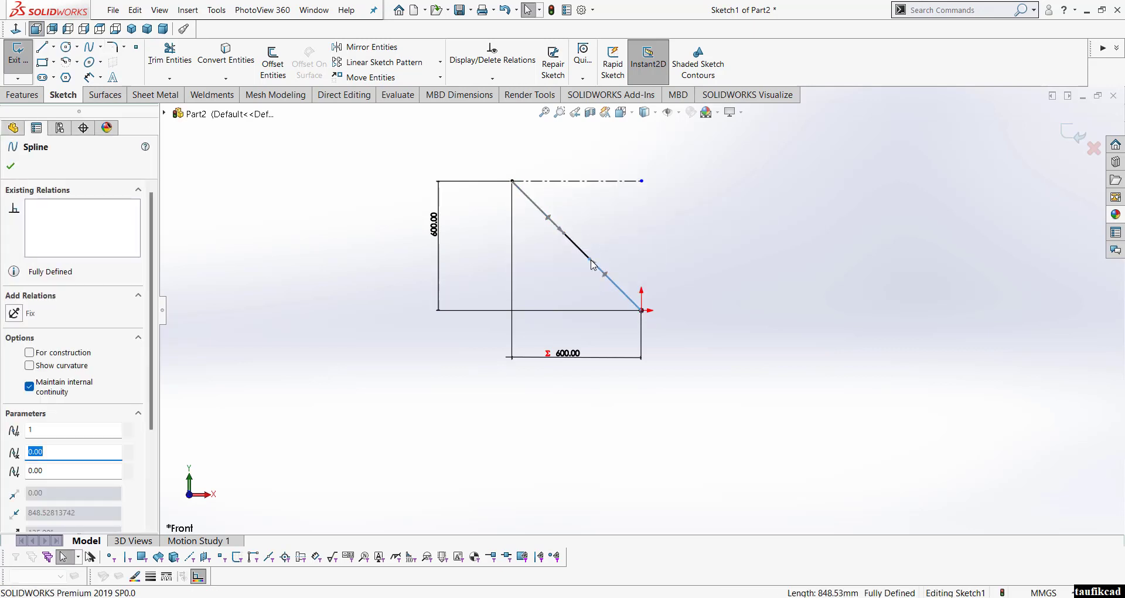
pyautogui.moveTo(589, 259); pyautogui.dragTo(624, 252)
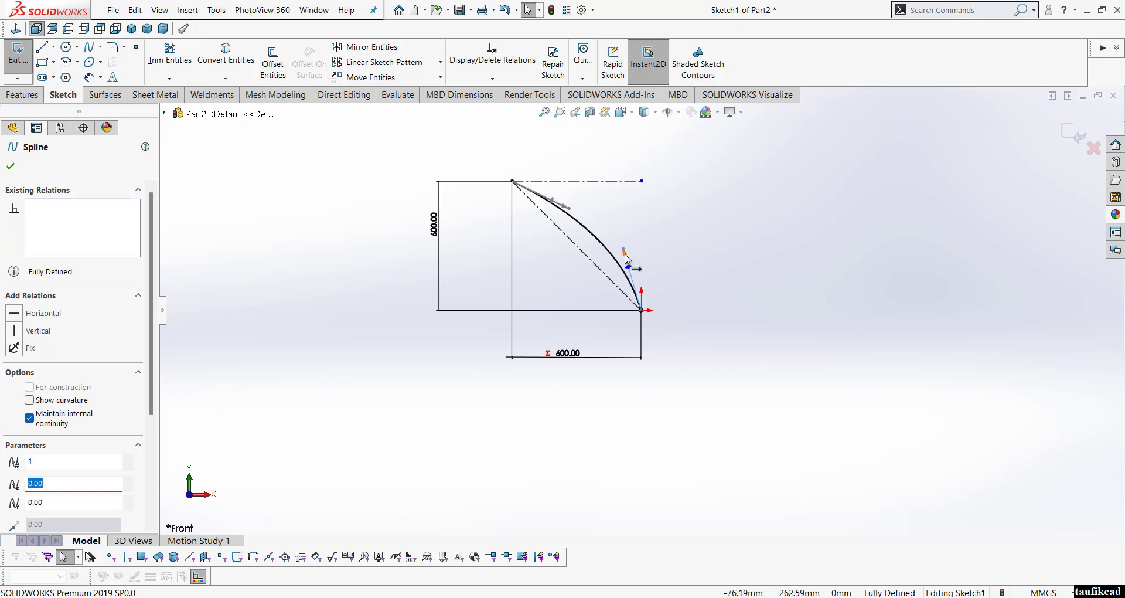
# Step: Dimension the spline's tangent handle at the origin with a tangent weight of 650 mm
pyautogui.rightClick(666, 257)
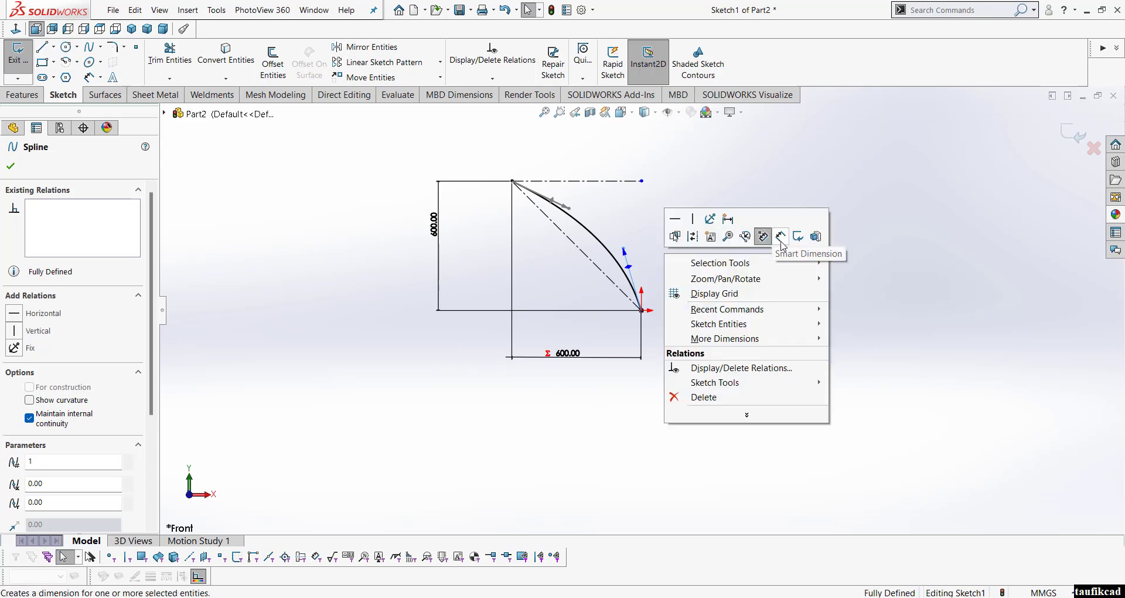
pyautogui.click(782, 239)
pyautogui.scroll(-3, 603, 296)
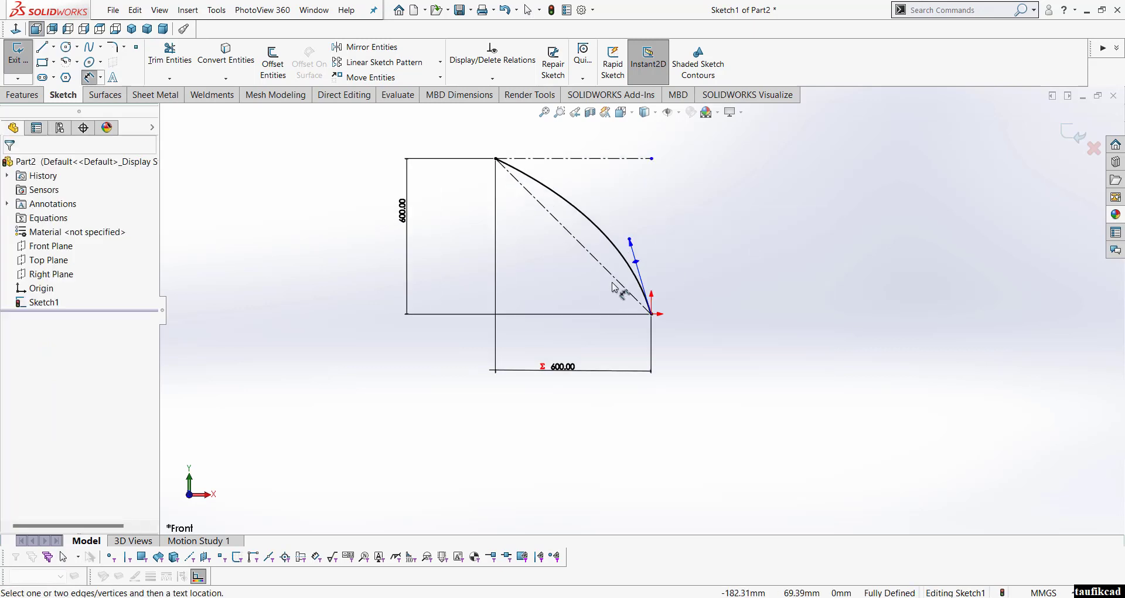
pyautogui.click(691, 244)
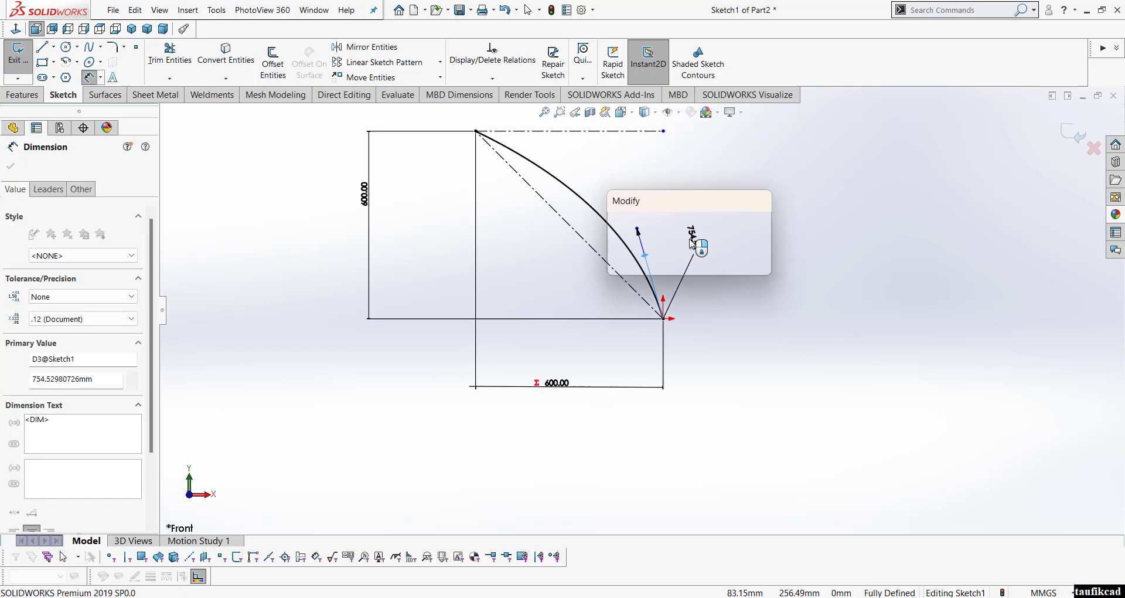
pyautogui.write('650')
pyautogui.press('Return')
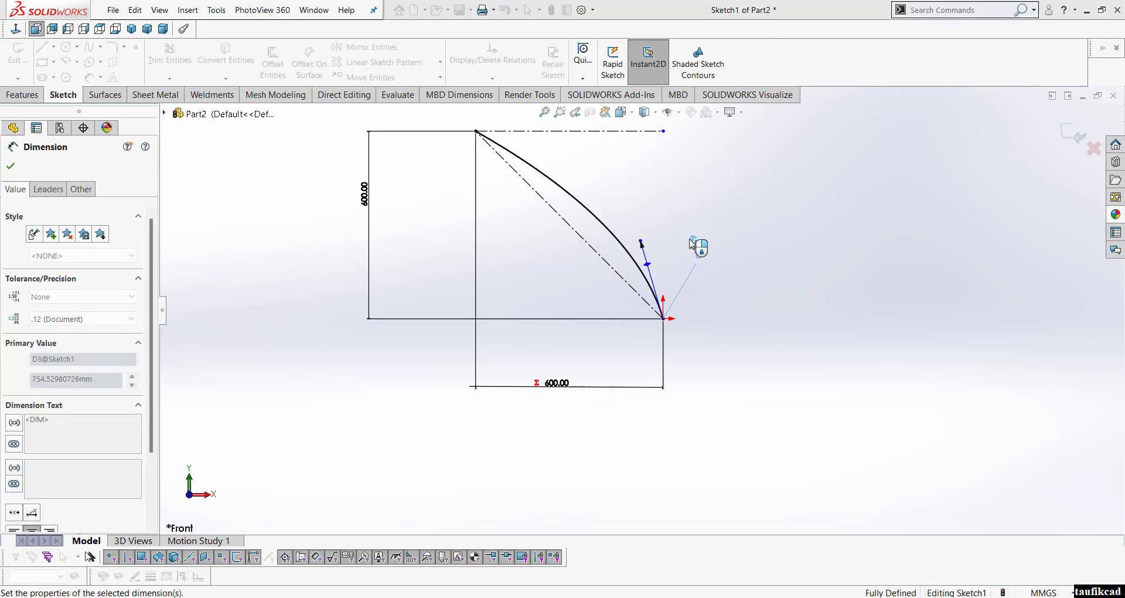
pyautogui.click(716, 206)
# Step: Dimension the angle between the spline's tangent handle at the origin and the Top Plane as 55°
pyautogui.click(642, 240)
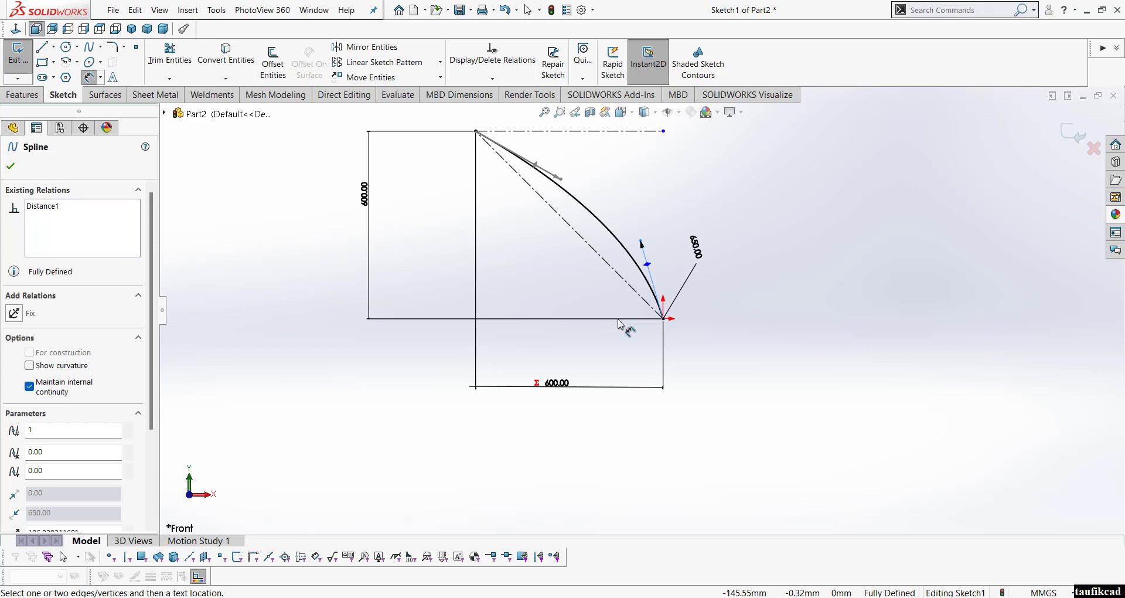
pyautogui.click(164, 113)
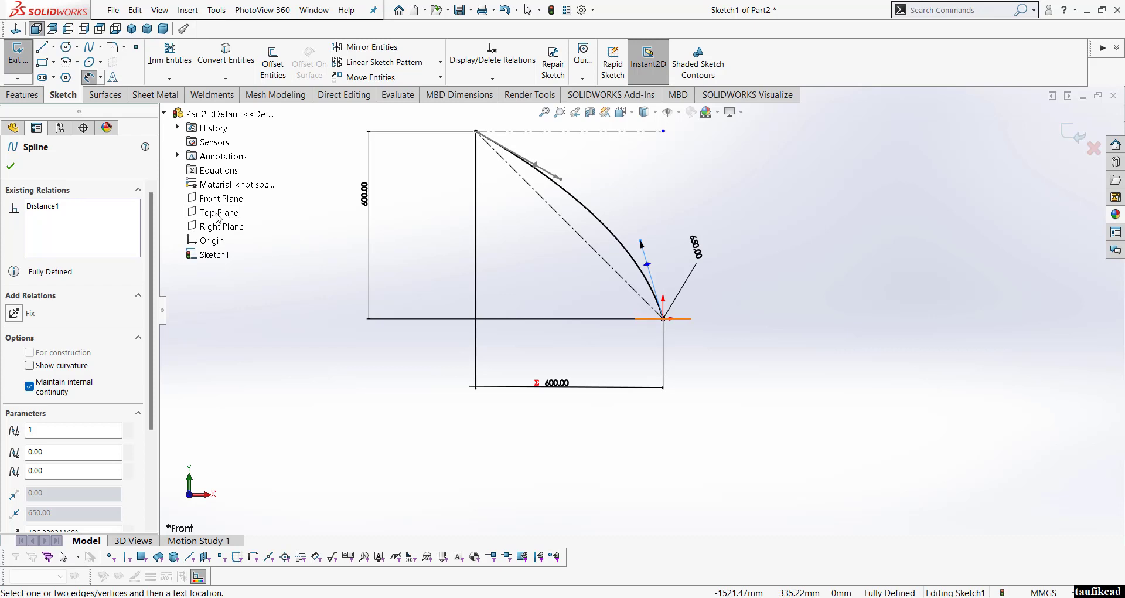
pyautogui.click(218, 216)
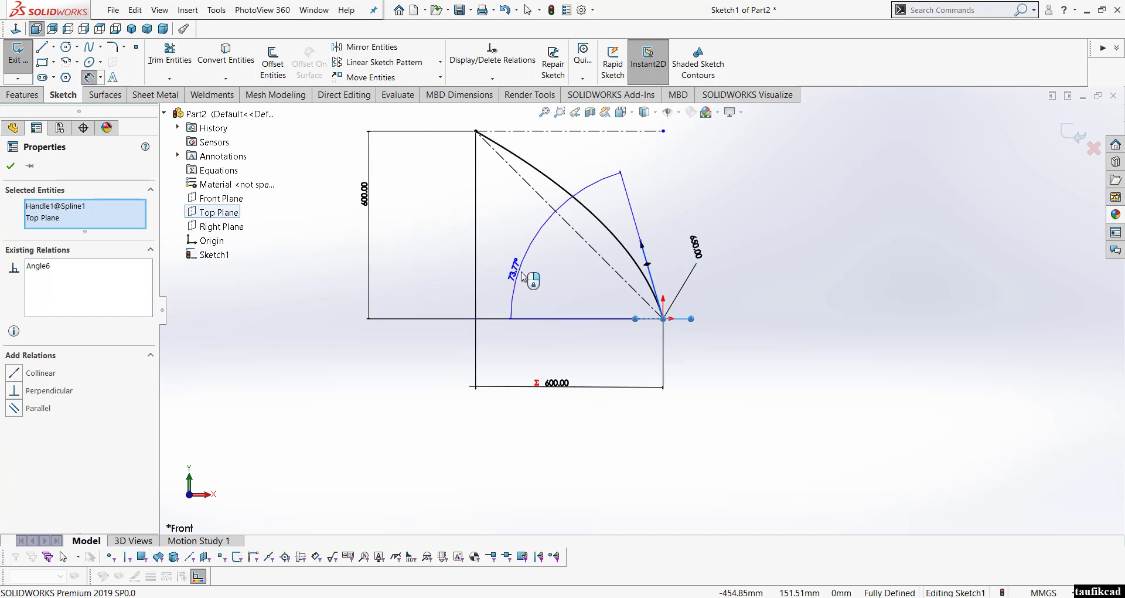
pyautogui.click(536, 271)
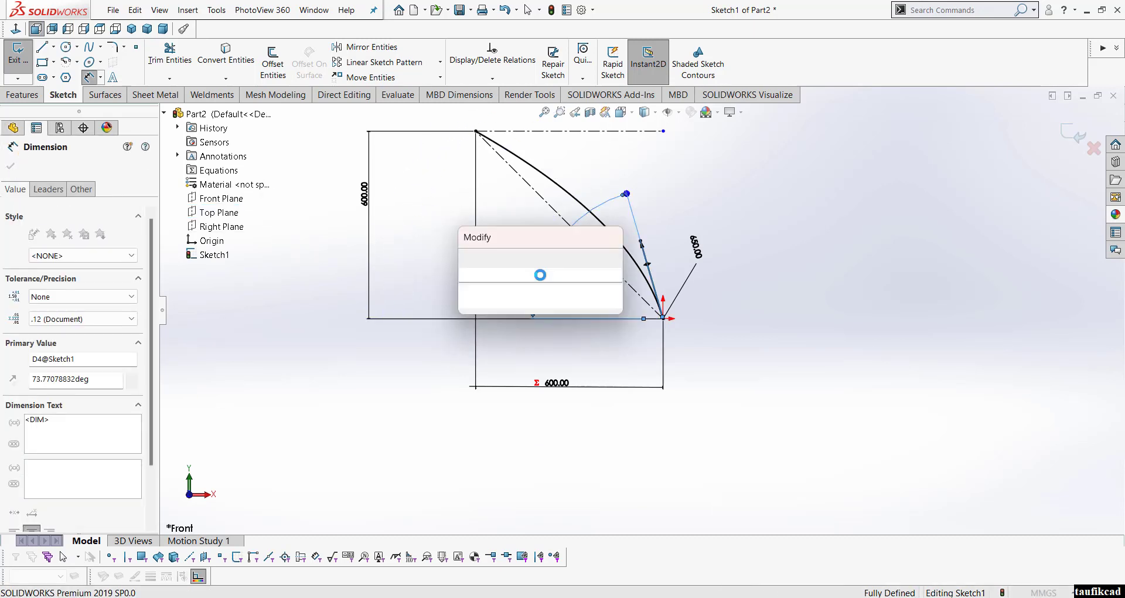
pyautogui.press('Return')
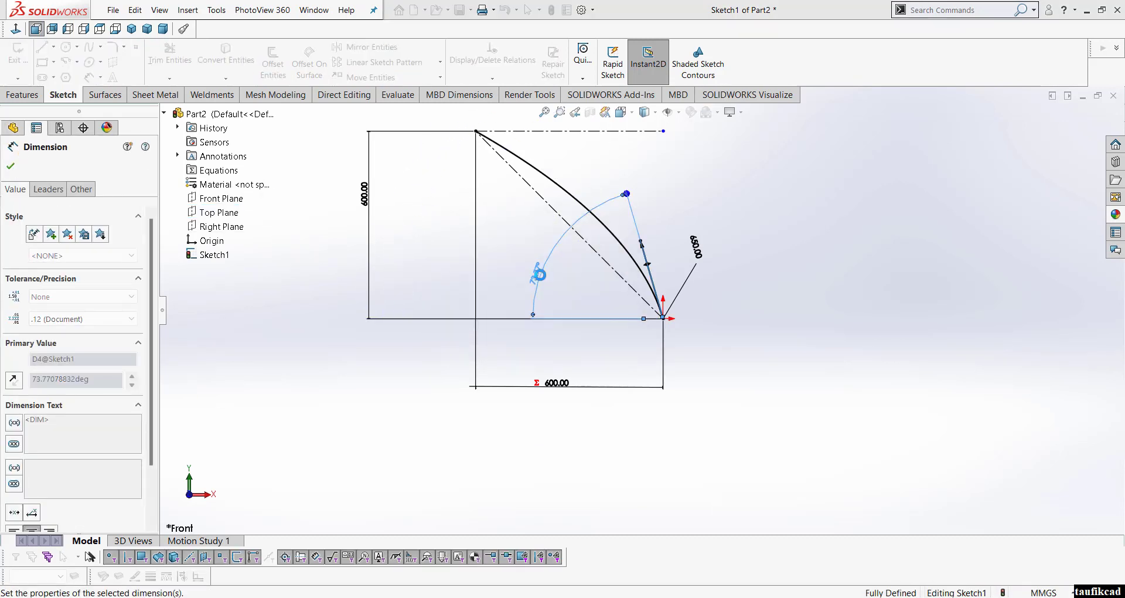
pyautogui.rightClick(696, 201)
pyautogui.click(709, 234)
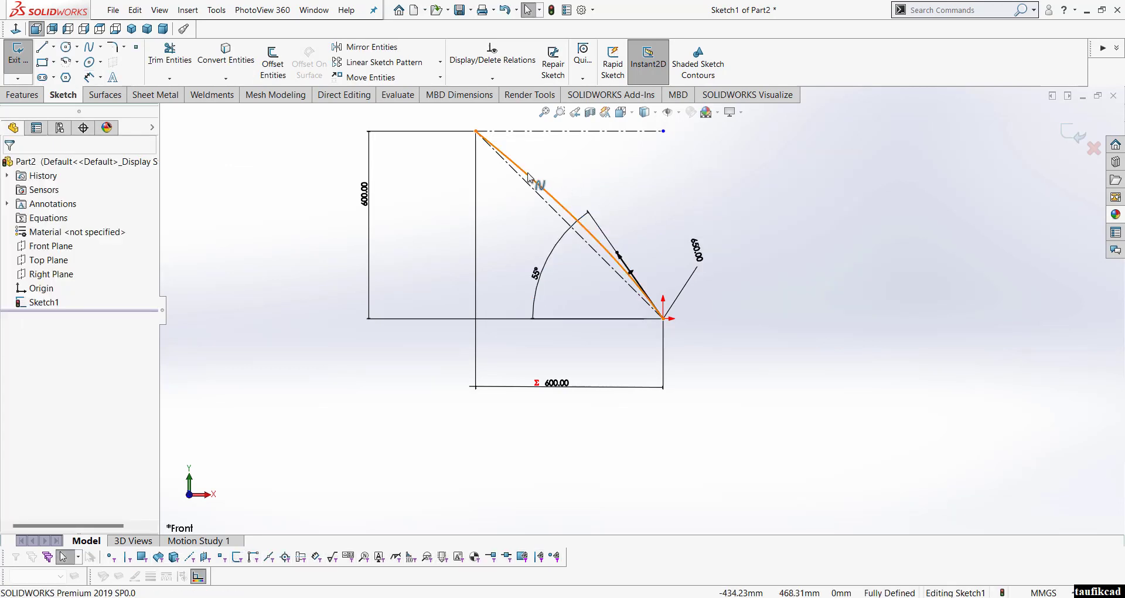
# Step: Pull the spline's upper tangent handle outward and make it horizontal together with the upper construction line
pyautogui.click(530, 181)
pyautogui.moveTo(545, 188); pyautogui.dragTo(566, 159)
pyautogui.click(638, 181)
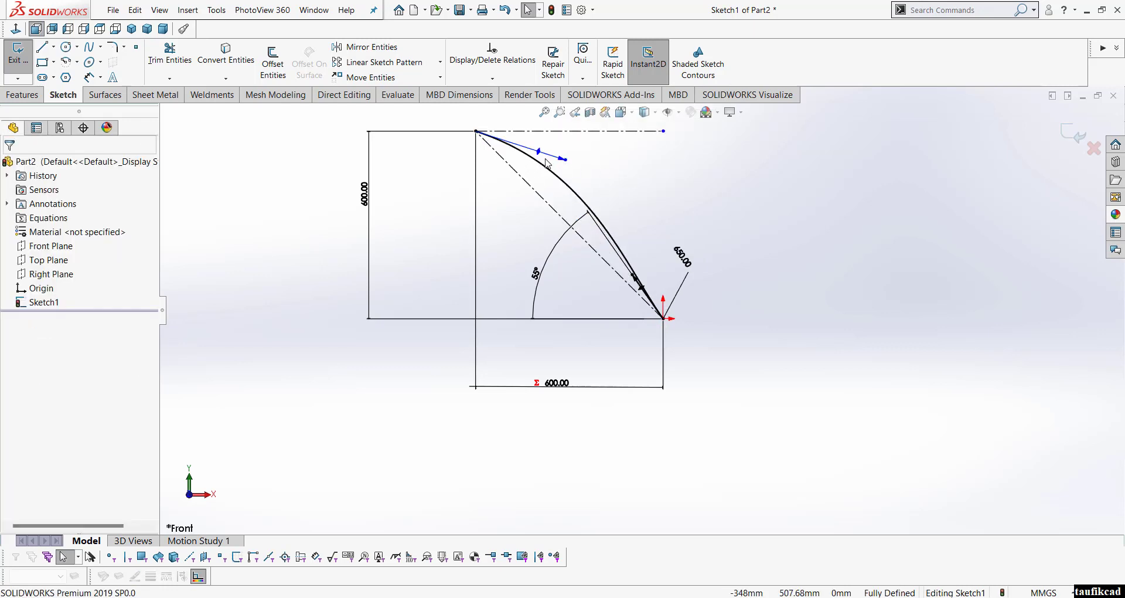
pyautogui.click(540, 154)
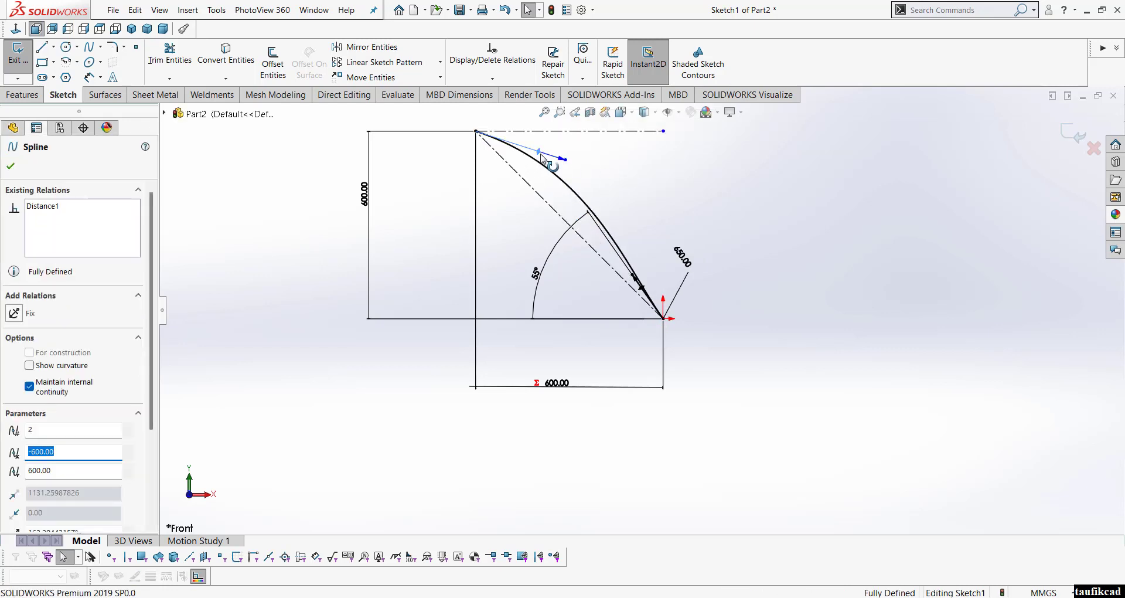
pyautogui.keyDown('ctrl'); pyautogui.click(568, 131); pyautogui.keyUp('ctrl')
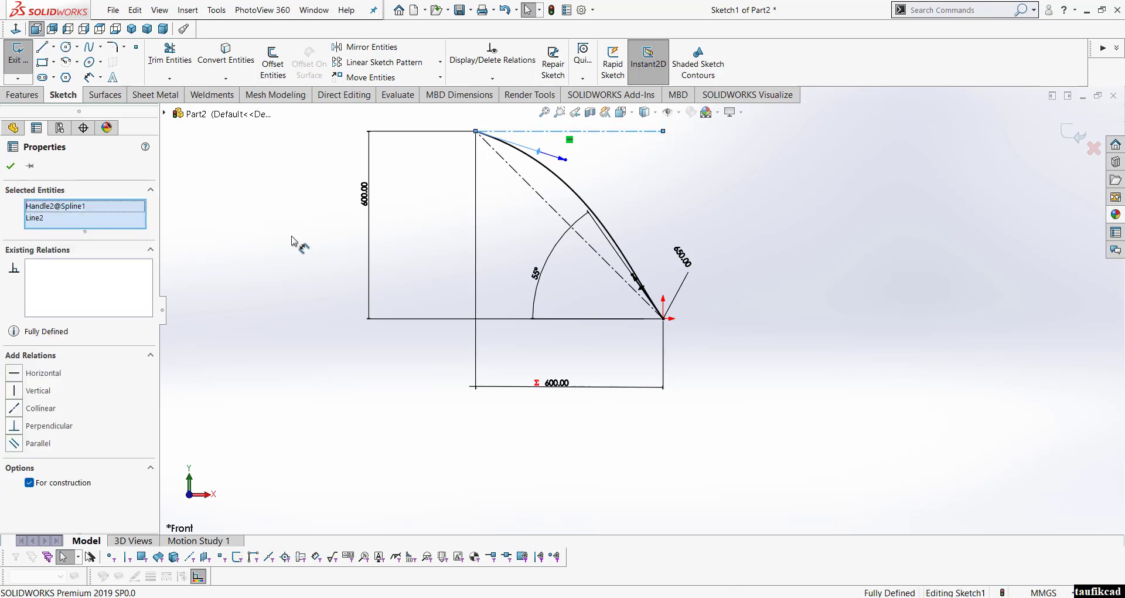
pyautogui.click(21, 373)
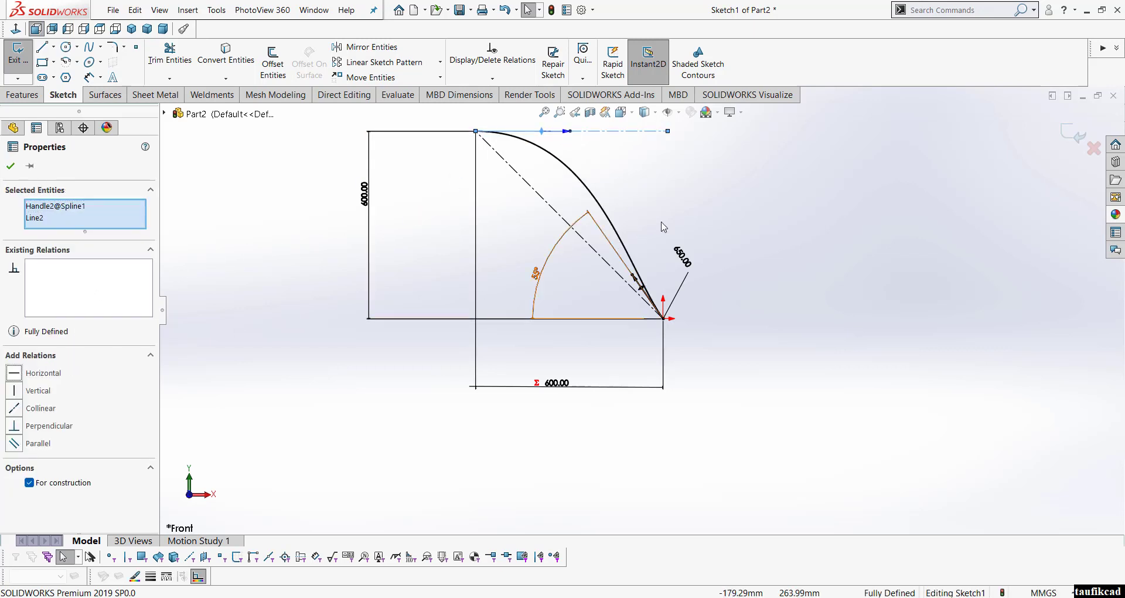
# Step: Dimension the spline's upper tangent handle with a tangent weight of 650 mm
pyautogui.rightClick(769, 205)
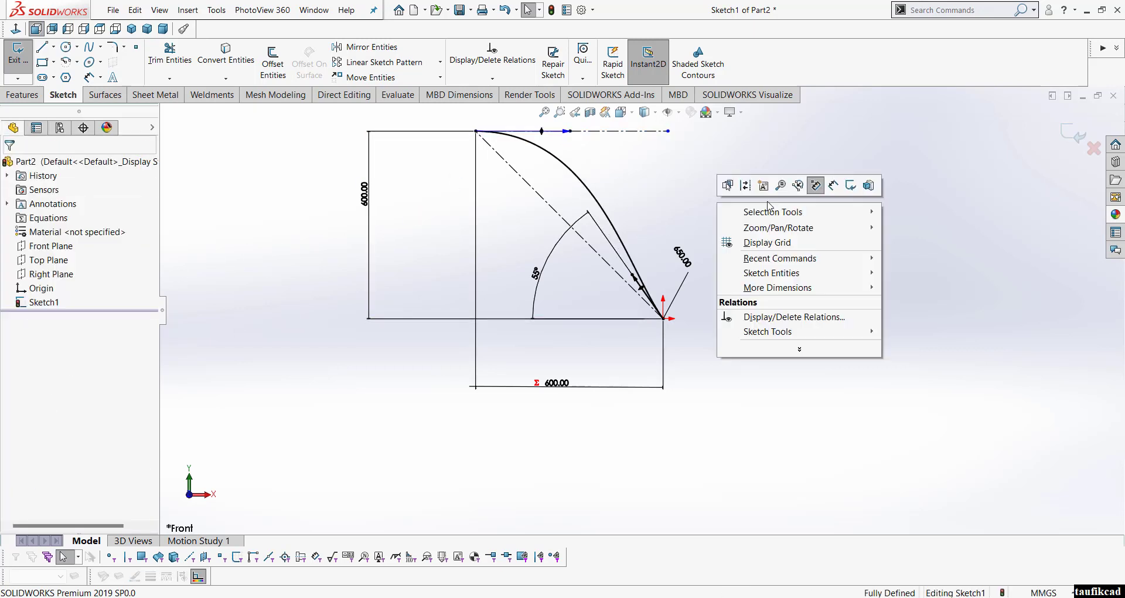
pyautogui.click(833, 186)
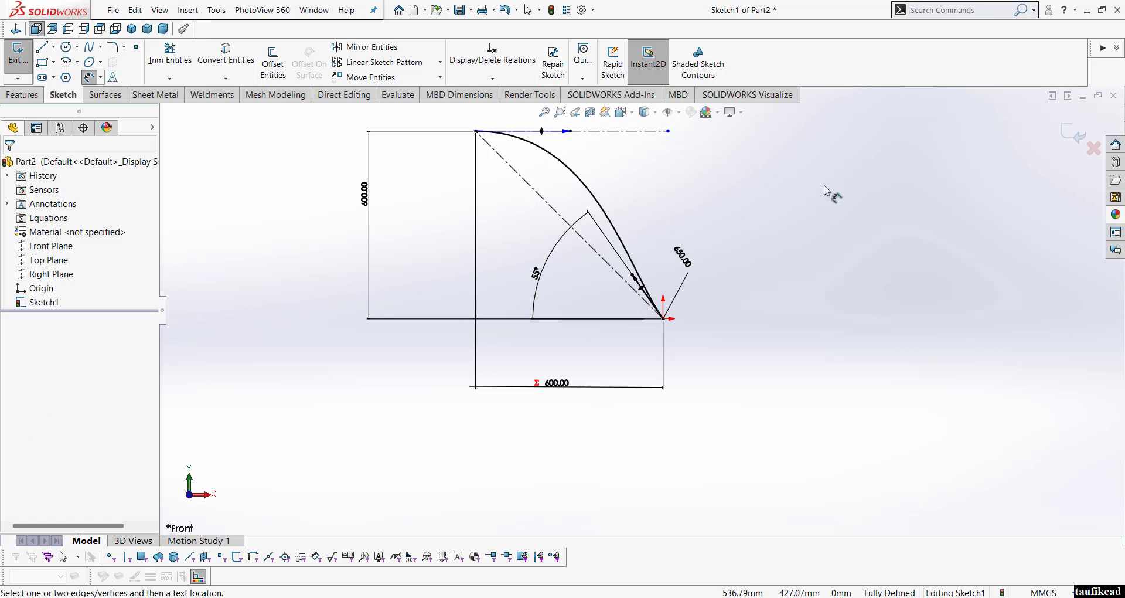
pyautogui.click(645, 171)
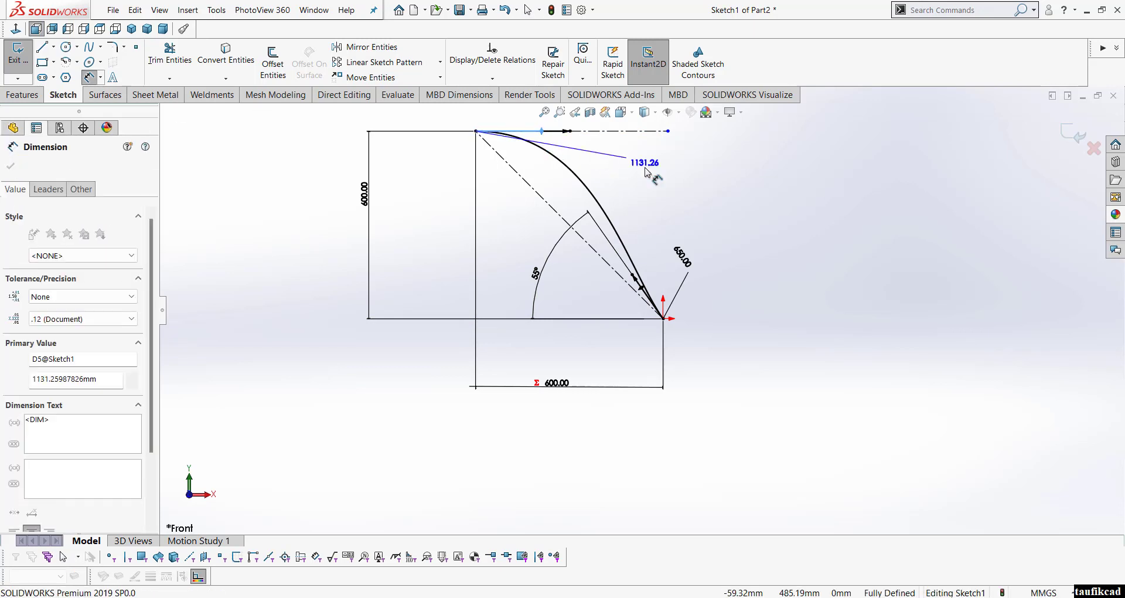
pyautogui.write('650')
pyautogui.press('Return')
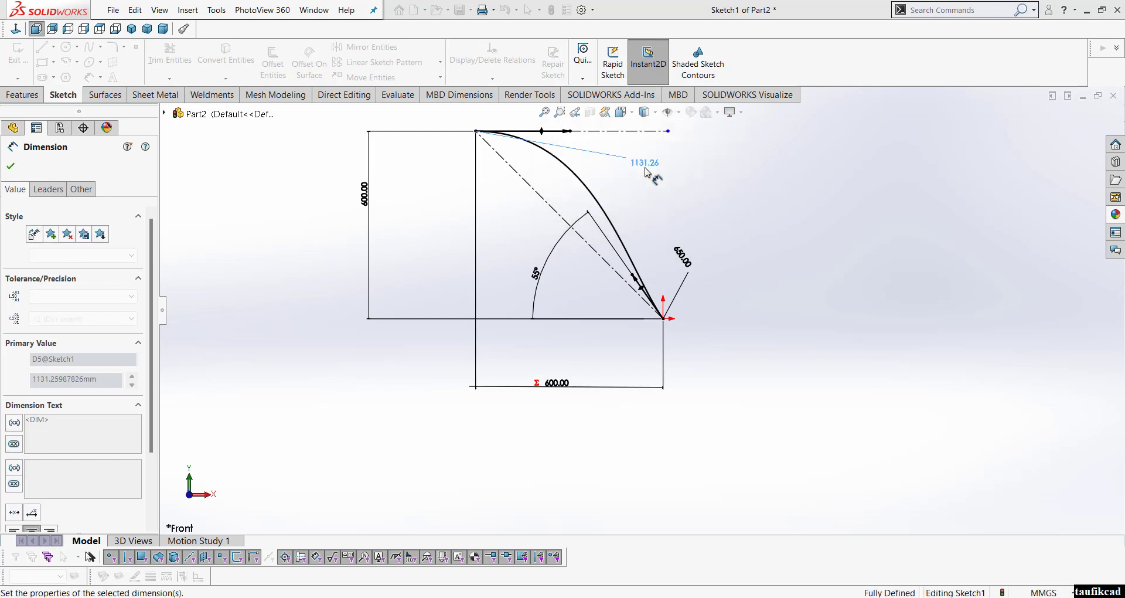
pyautogui.rightClick(710, 180)
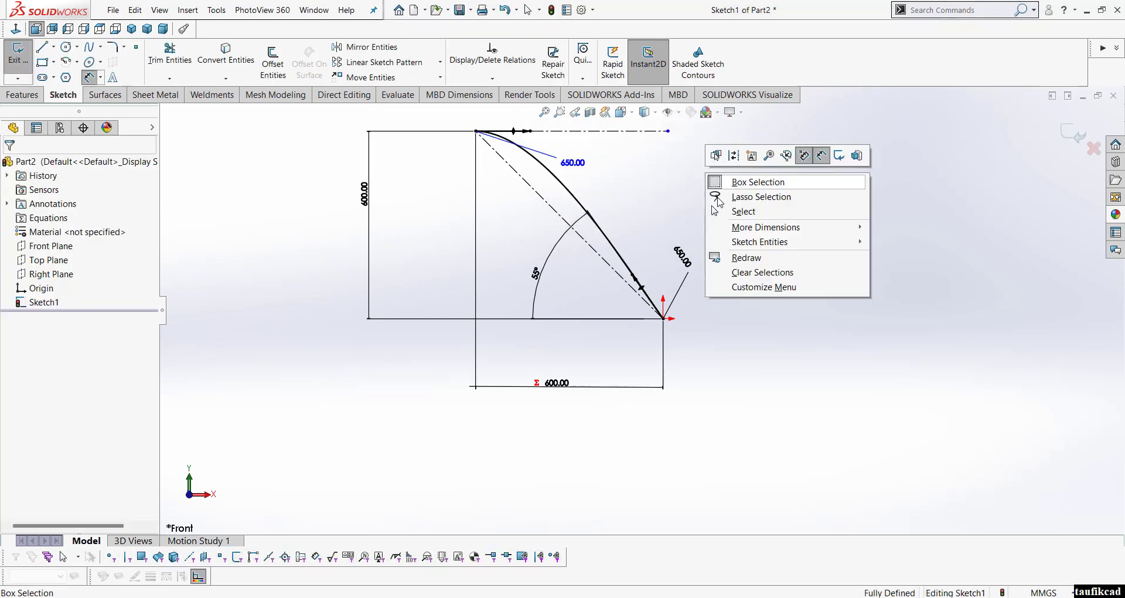
pyautogui.click(718, 211)
# Step: Finish the spline sketch and extrude it as a surface with a blind depth of 50 mm
pyautogui.moveTo(816, 182); pyautogui.dragTo(797, 215, button='middle')
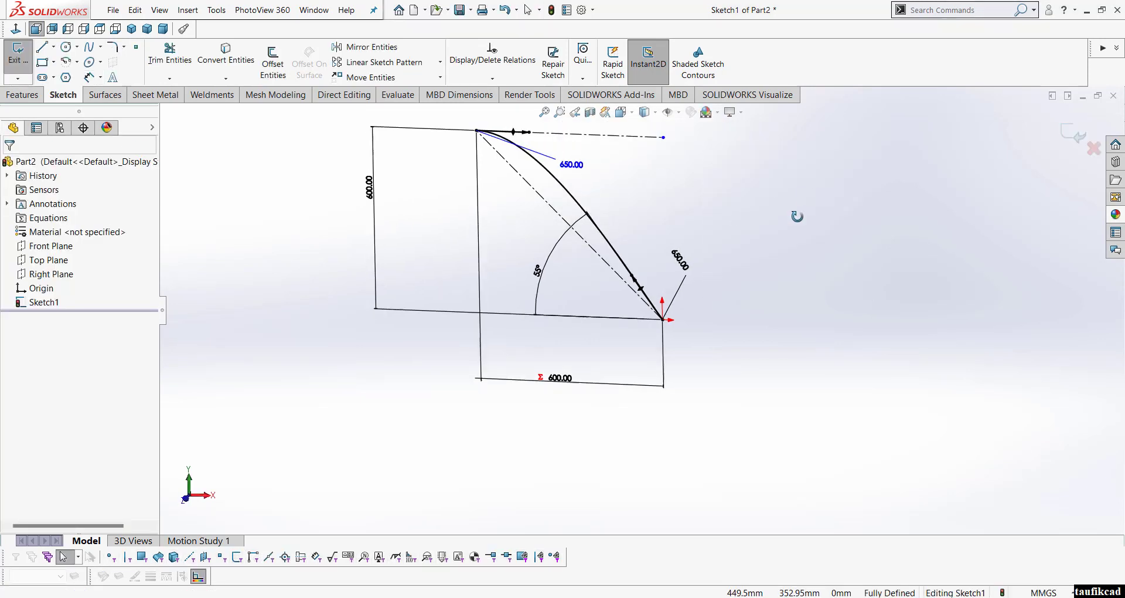
pyautogui.click(1069, 135)
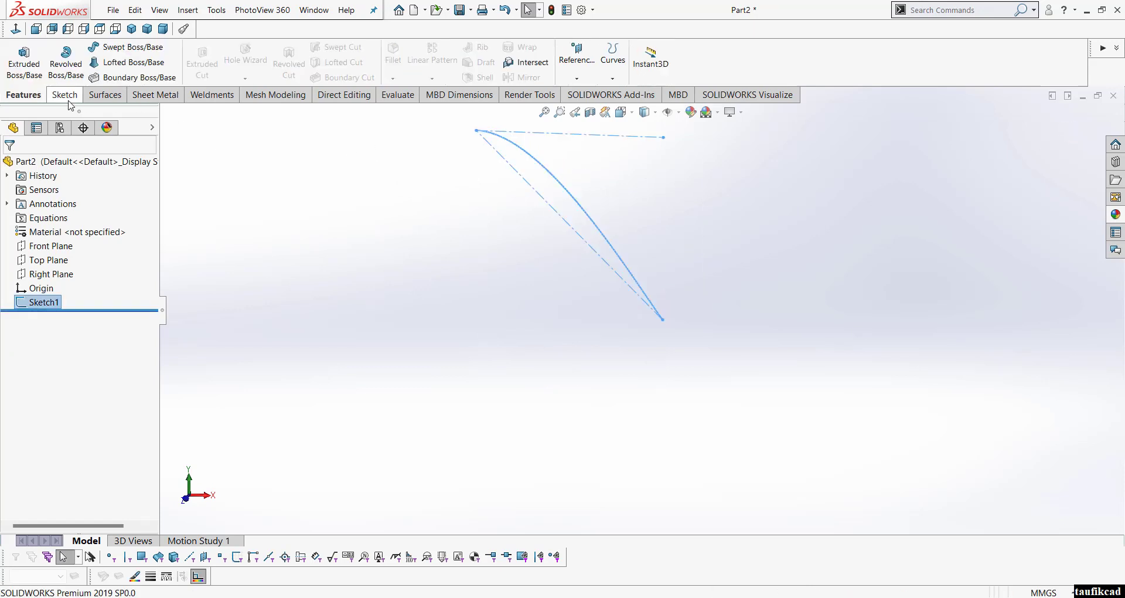
pyautogui.click(102, 96)
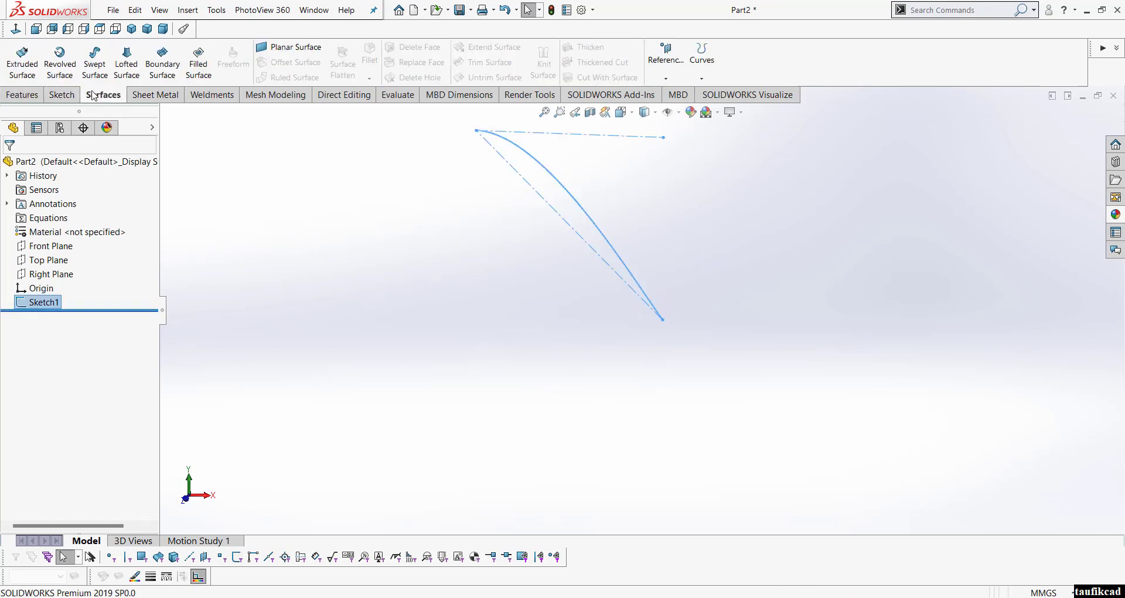
pyautogui.click(22, 58)
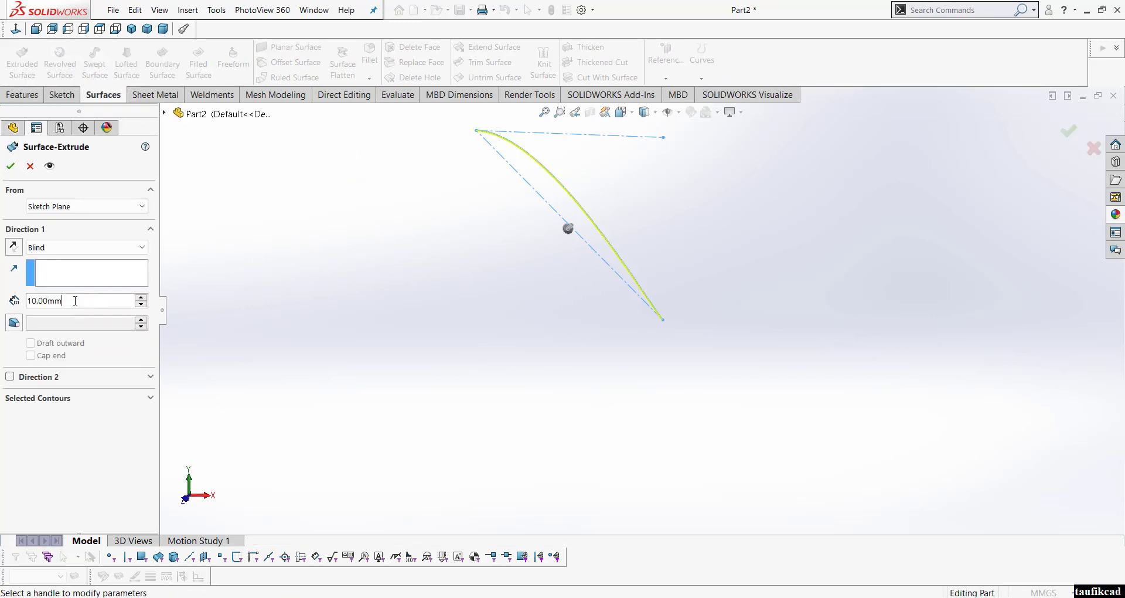
pyautogui.write('50')
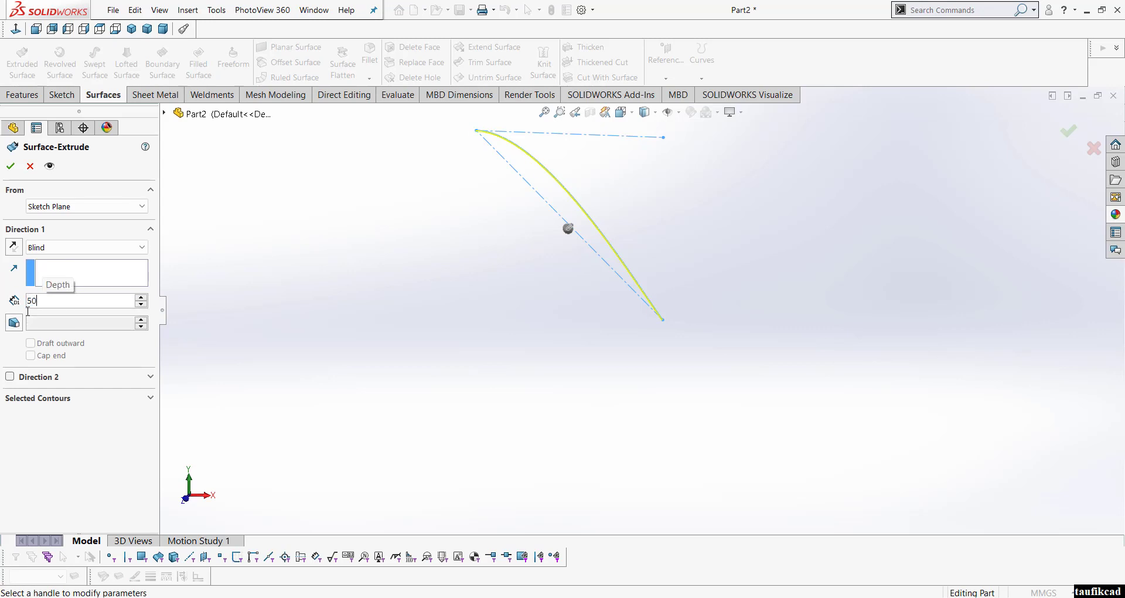
pyautogui.press('Return')
pyautogui.moveTo(720, 226); pyautogui.dragTo(684, 275, button='middle')
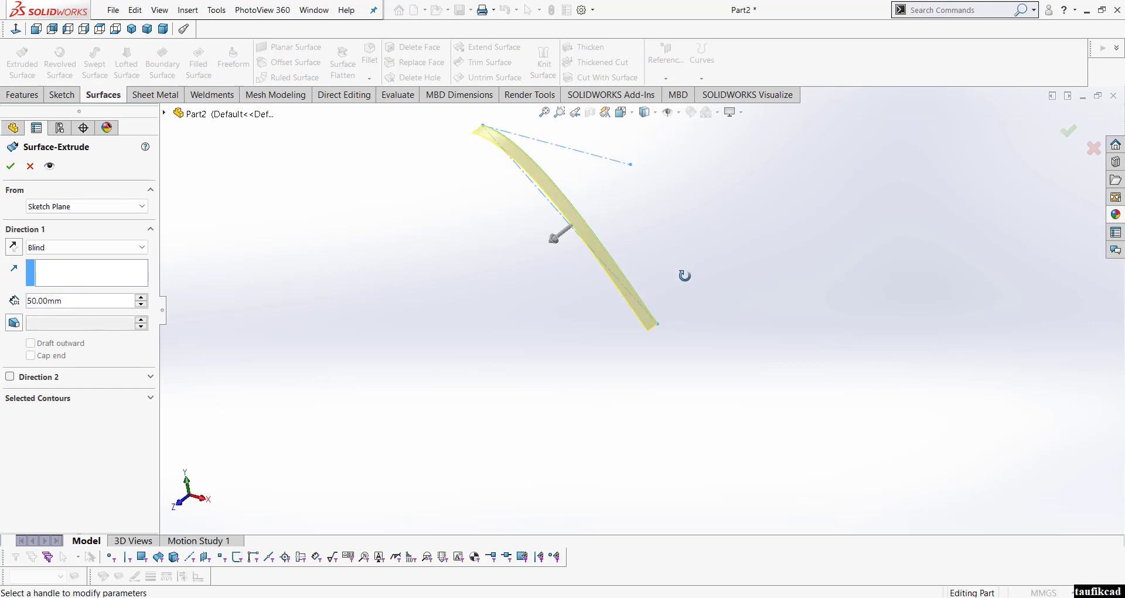
pyautogui.click(10, 166)
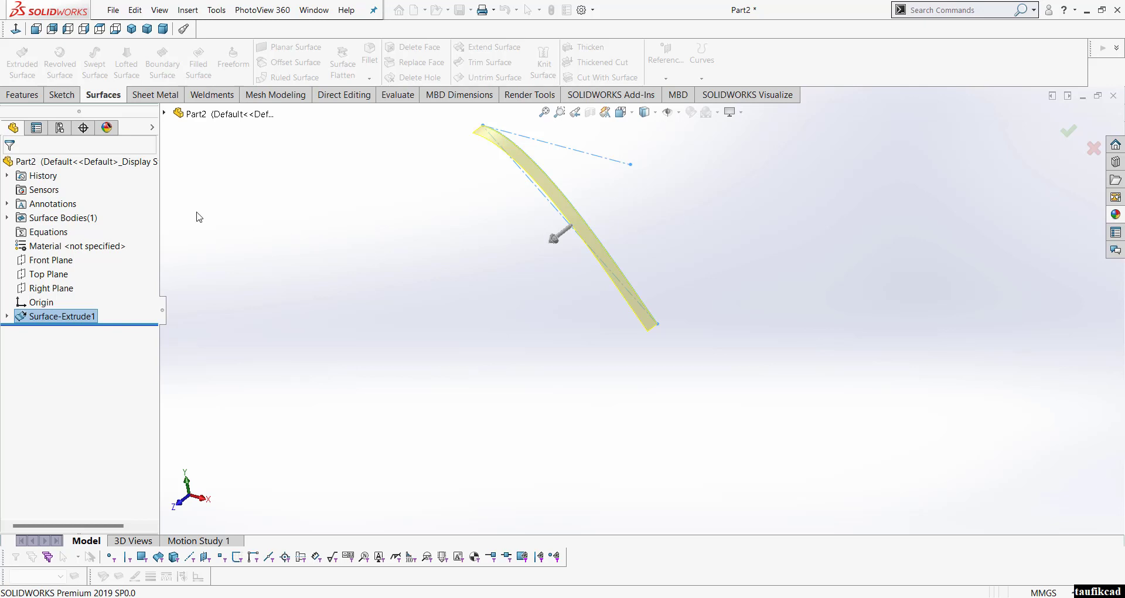
# Step: Create a reference plane parallel to the Right Plane through the upper corner vertex of the extruded surface on the spline side
pyautogui.moveTo(638, 213)
pyautogui.mouseDown(button='middle')
pyautogui.moveTo(667, 216)
pyautogui.moveTo(480, 314)
pyautogui.moveTo(583, 279)
pyautogui.moveTo(595, 316)
pyautogui.moveTo(586, 267)
pyautogui.moveTo(683, 252)
pyautogui.moveTo(702, 302)
pyautogui.moveTo(633, 195)
pyautogui.mouseUp(button='middle')
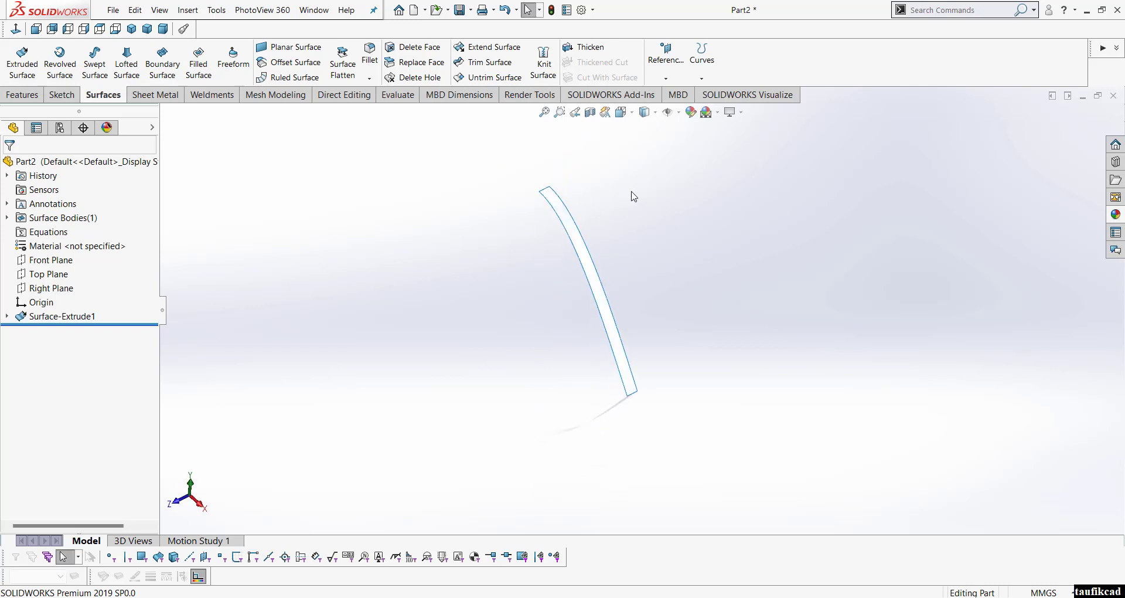
pyautogui.click(666, 78)
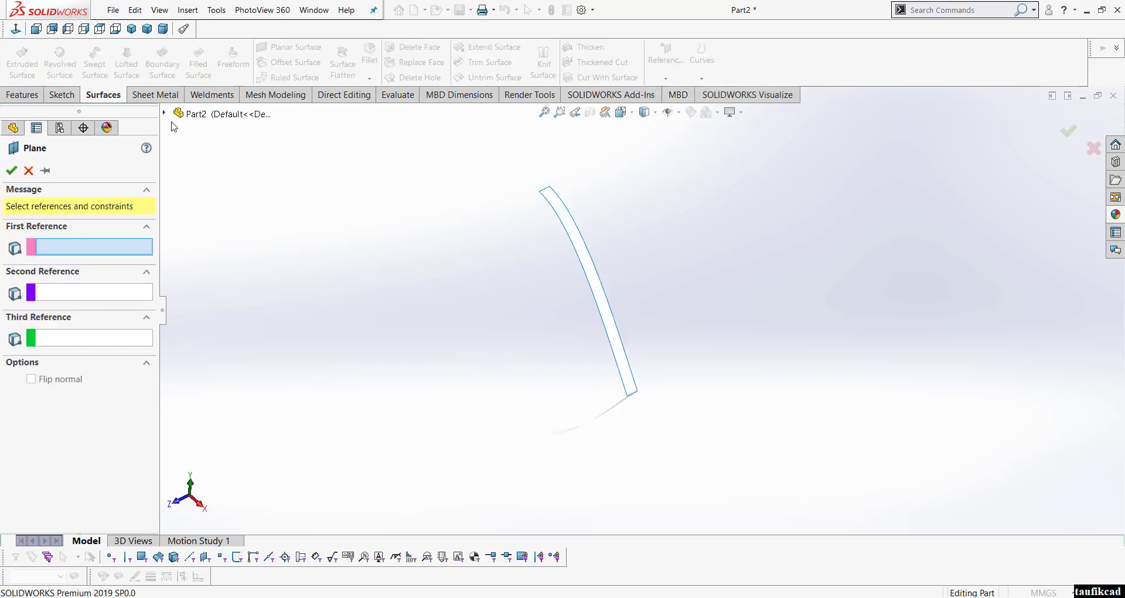
pyautogui.click(165, 114)
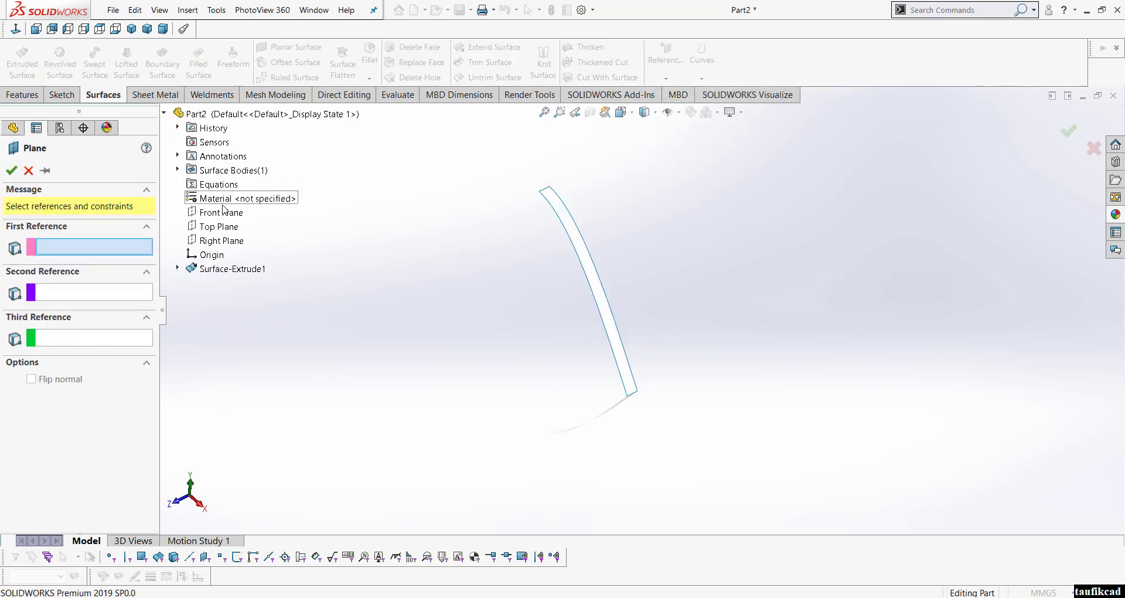
pyautogui.click(228, 241)
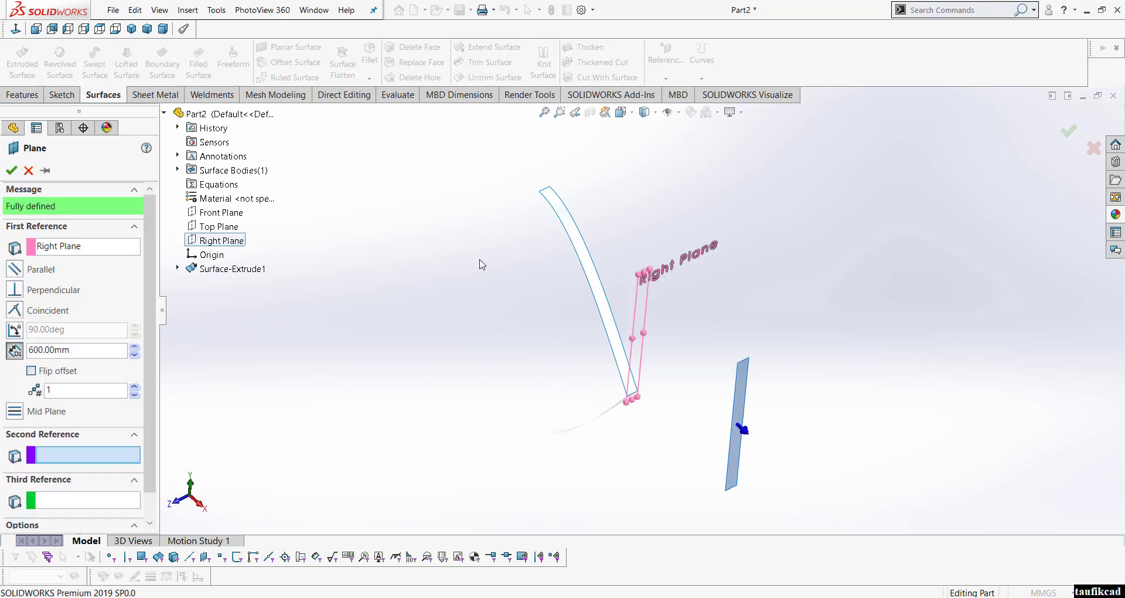
pyautogui.scroll(-3, 636, 224)
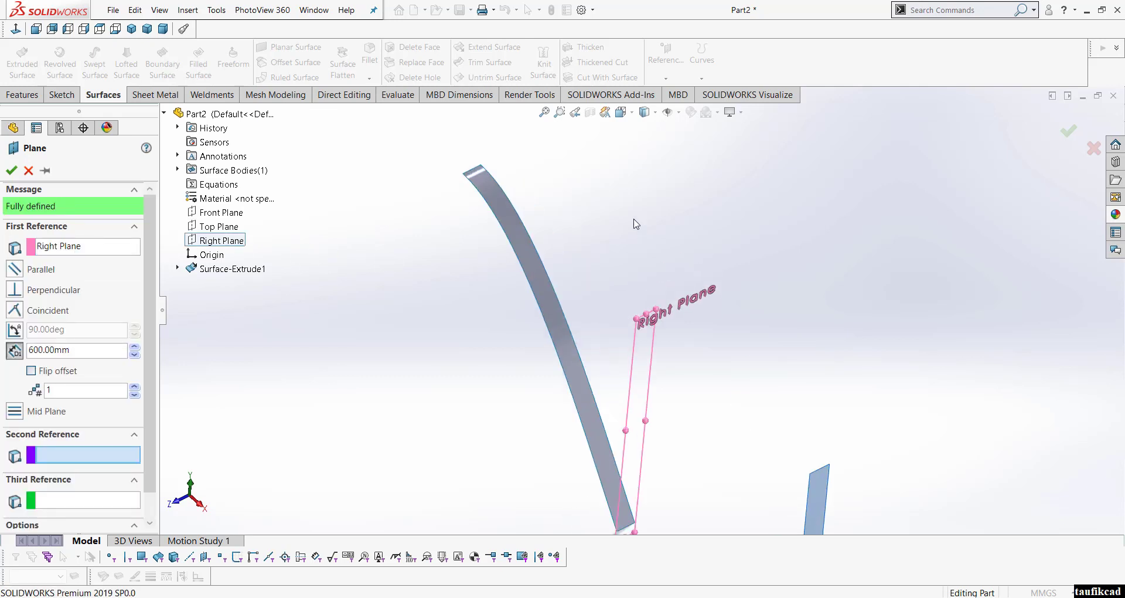
pyautogui.click(480, 165)
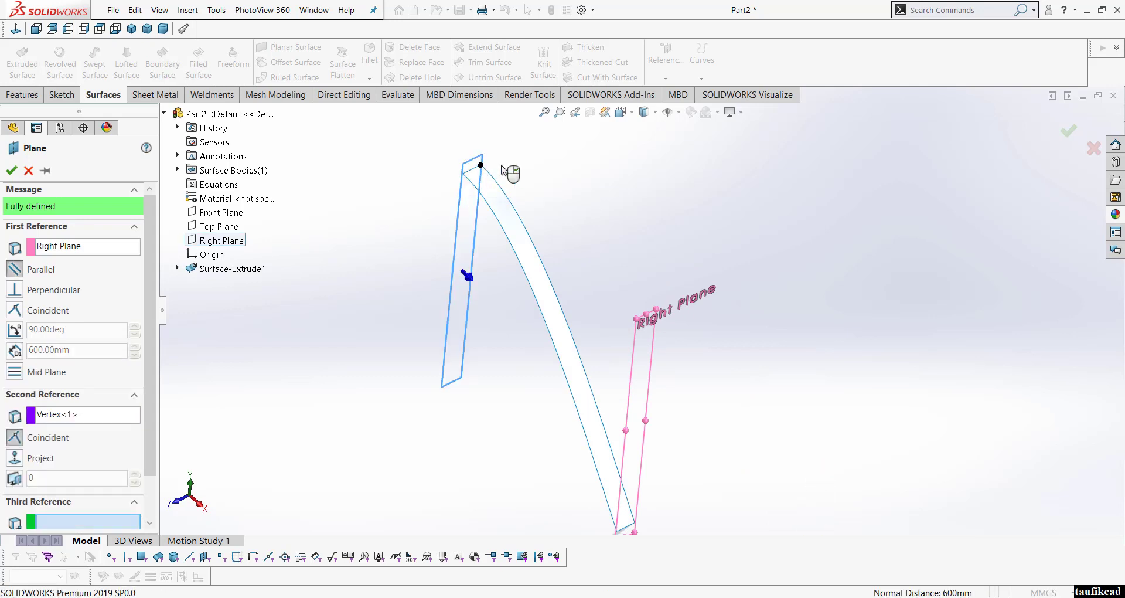
pyautogui.rightClick(502, 170)
# Step: Start a sketch on the new plane and draw a horizontal line about 95 mm long outward from the surface's upper corner
pyautogui.rightClick(541, 169)
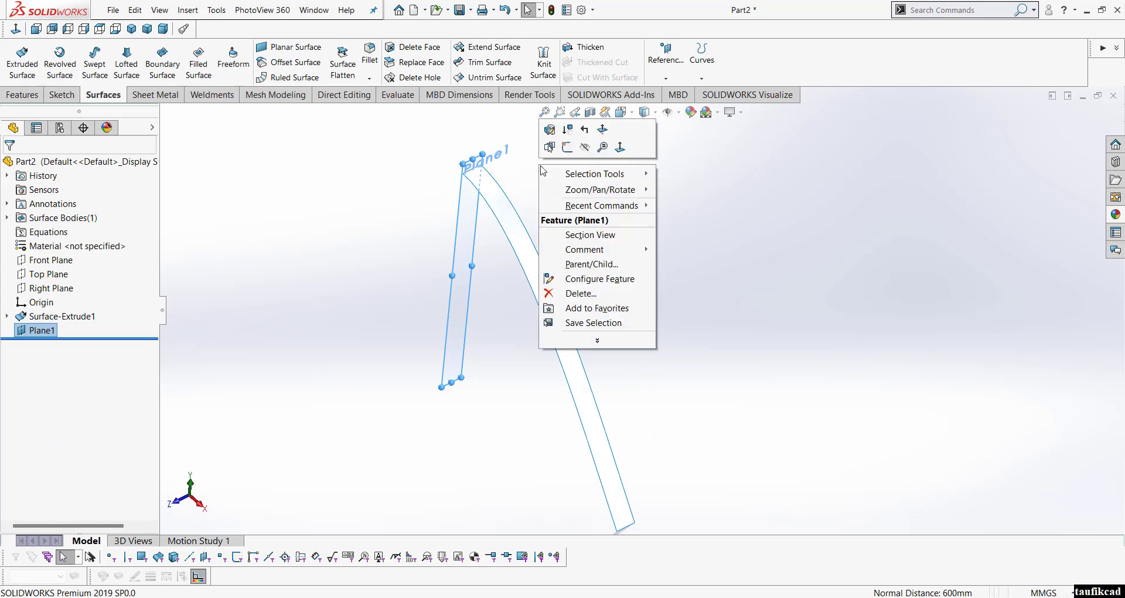
pyautogui.click(618, 150)
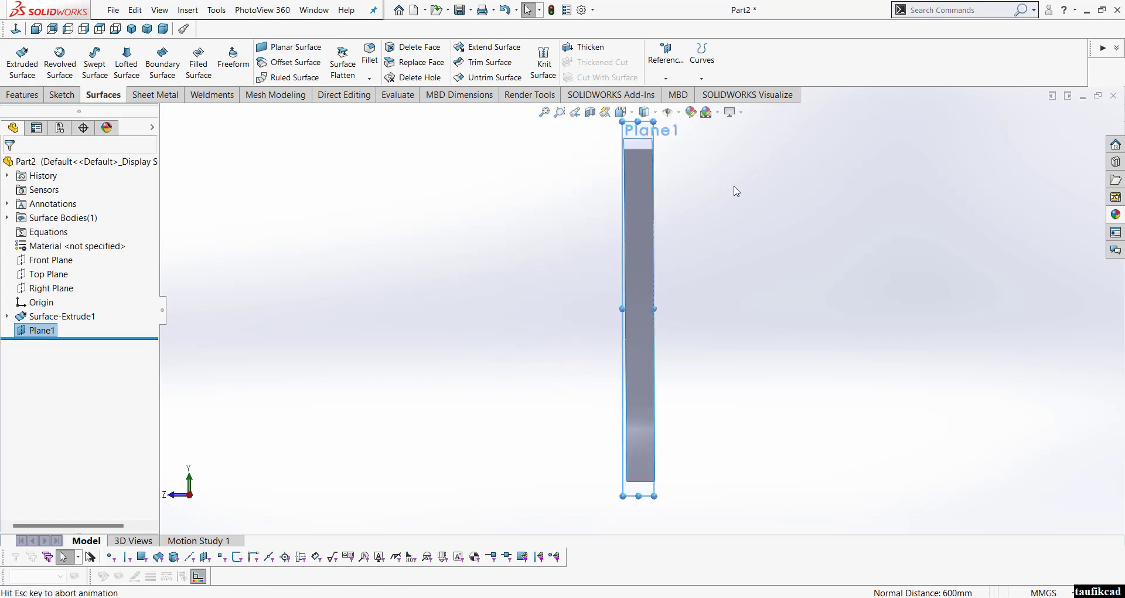
pyautogui.scroll(2, 736, 191)
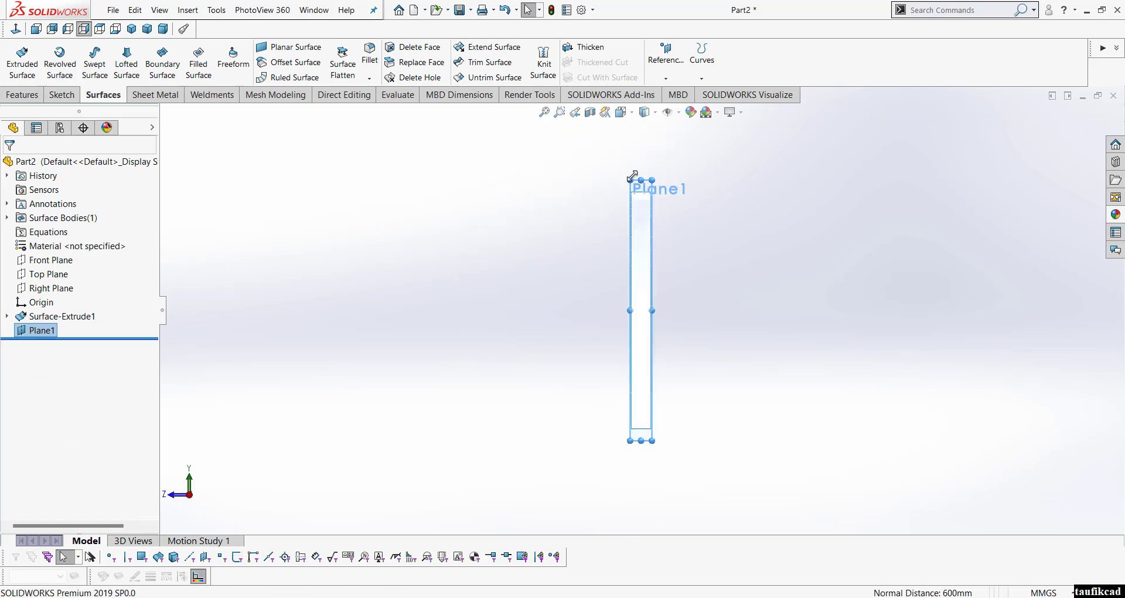
pyautogui.click(61, 94)
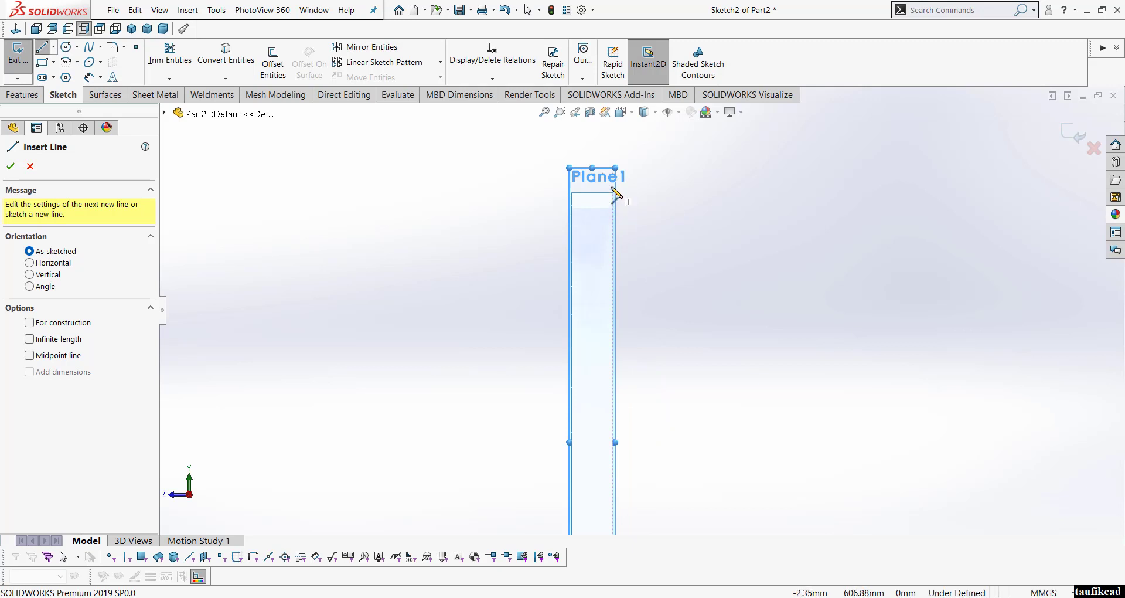
pyautogui.scroll(-5, 614, 197)
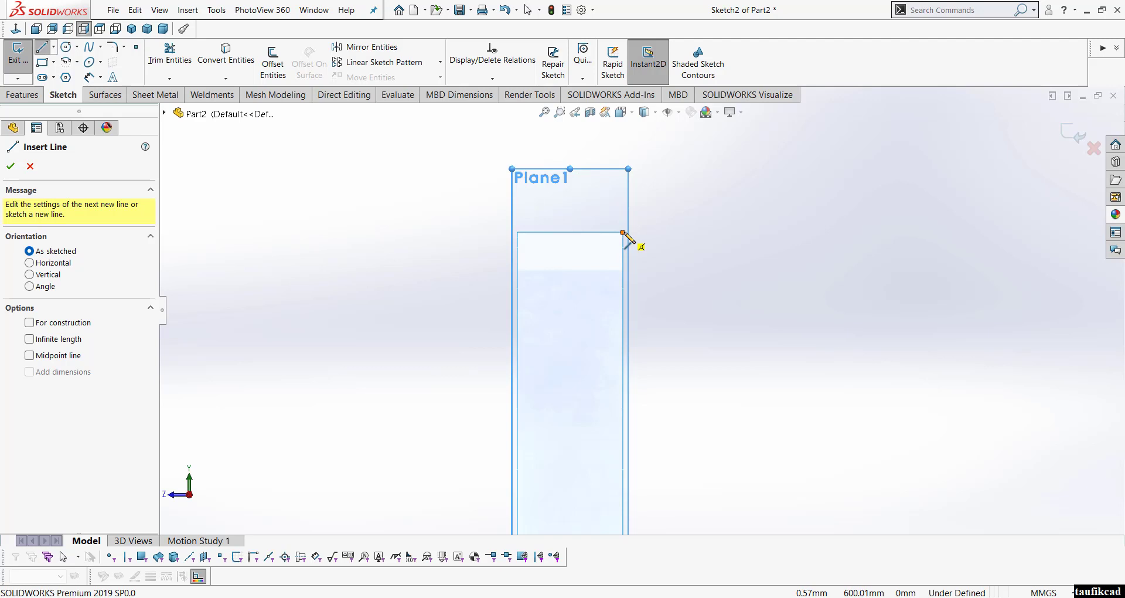
pyautogui.click(623, 232)
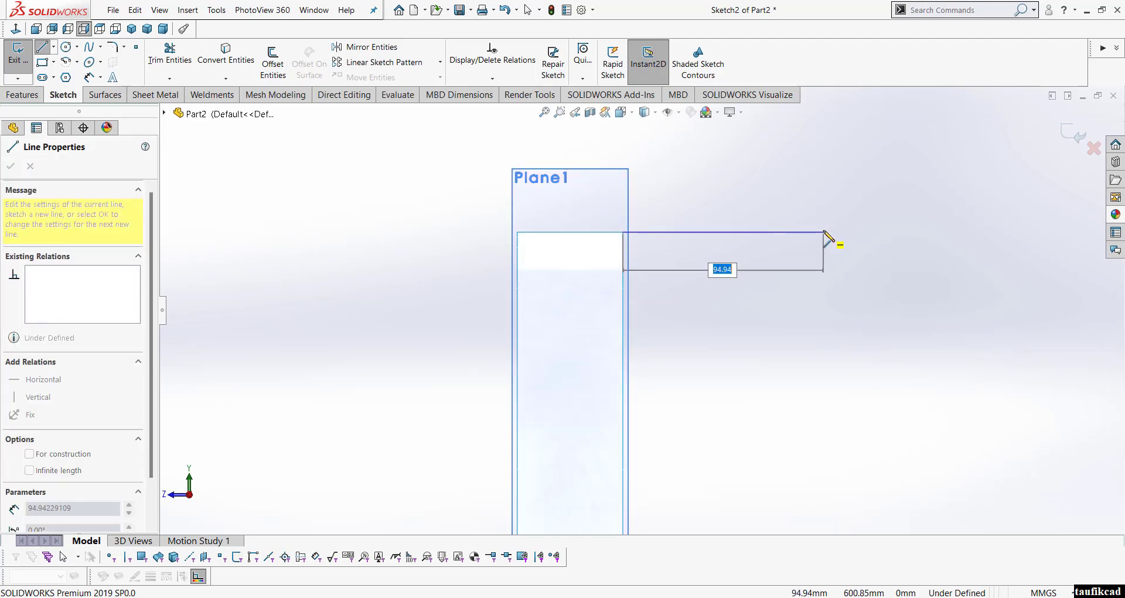
pyautogui.click(823, 233)
pyautogui.rightClick(826, 233)
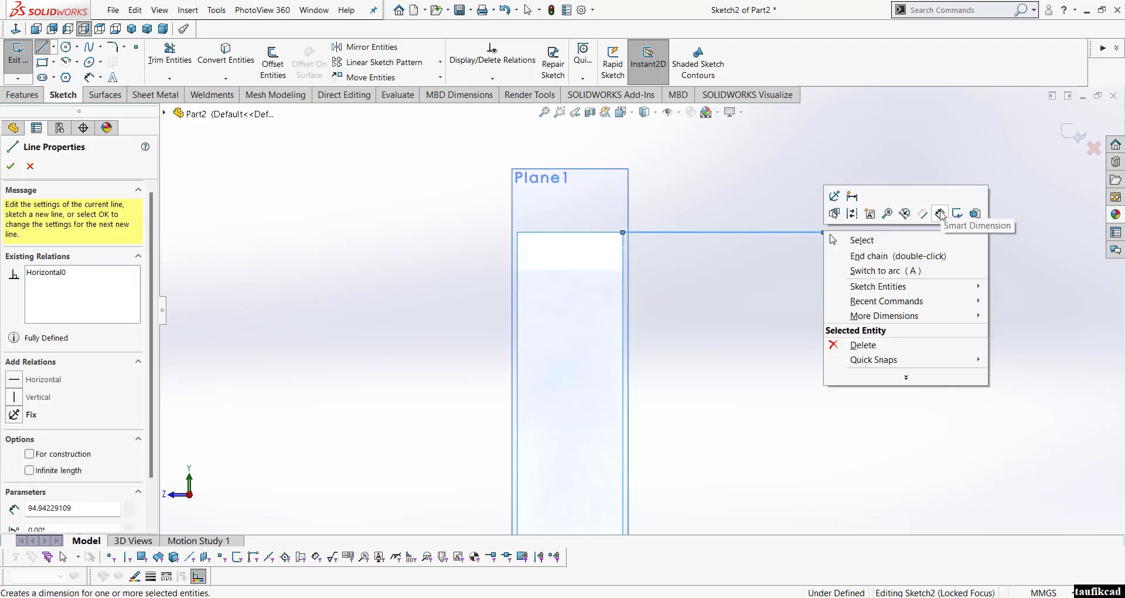
# Step: Dimension the horizontal line's length as 600 mm and end the dimensioning
pyautogui.click(940, 214)
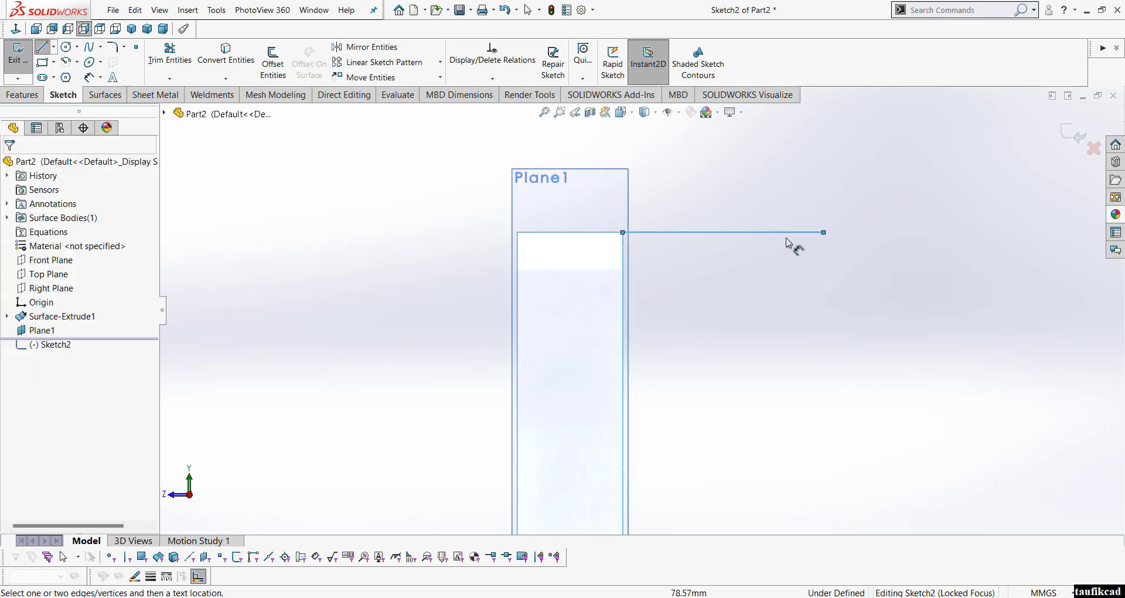
pyautogui.click(763, 214)
pyautogui.click(763, 215)
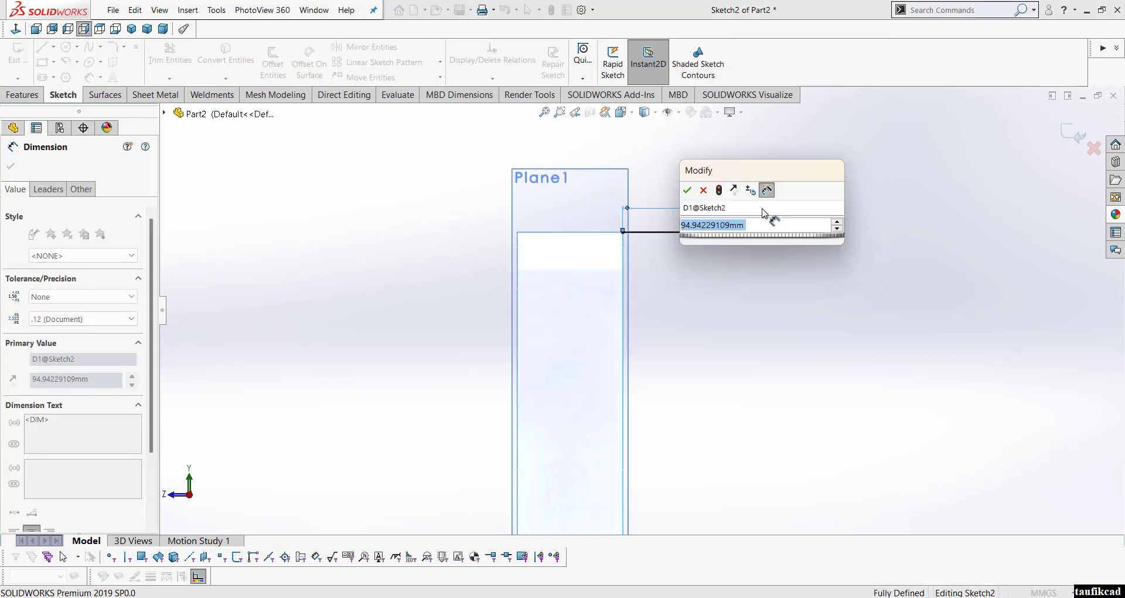
pyautogui.write('600')
pyautogui.press('Return')
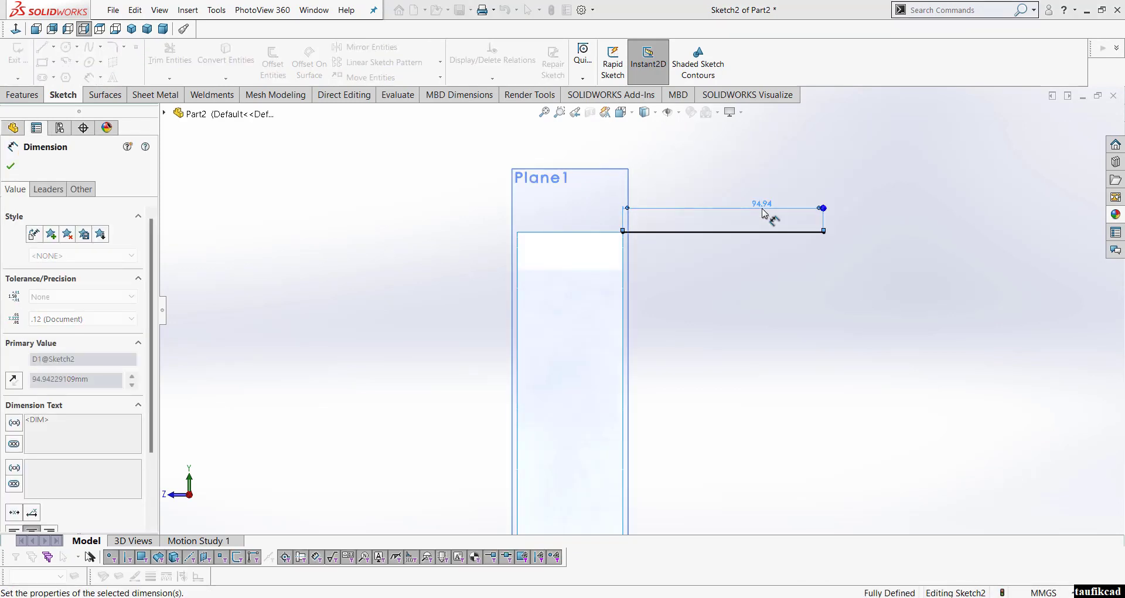
pyautogui.click(544, 112)
pyautogui.rightClick(593, 205)
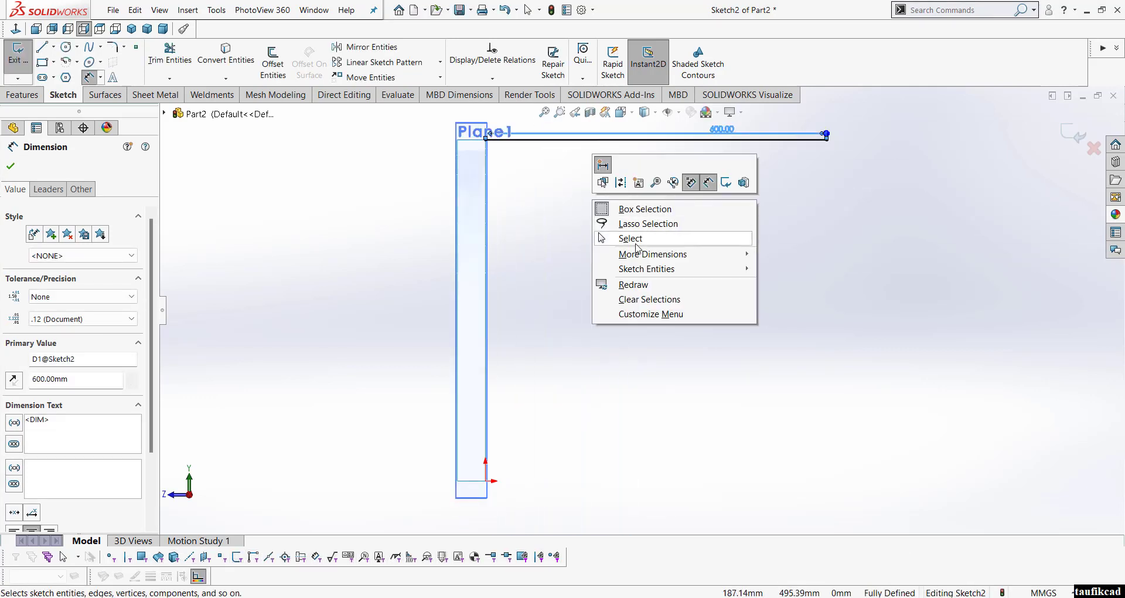
pyautogui.click(631, 238)
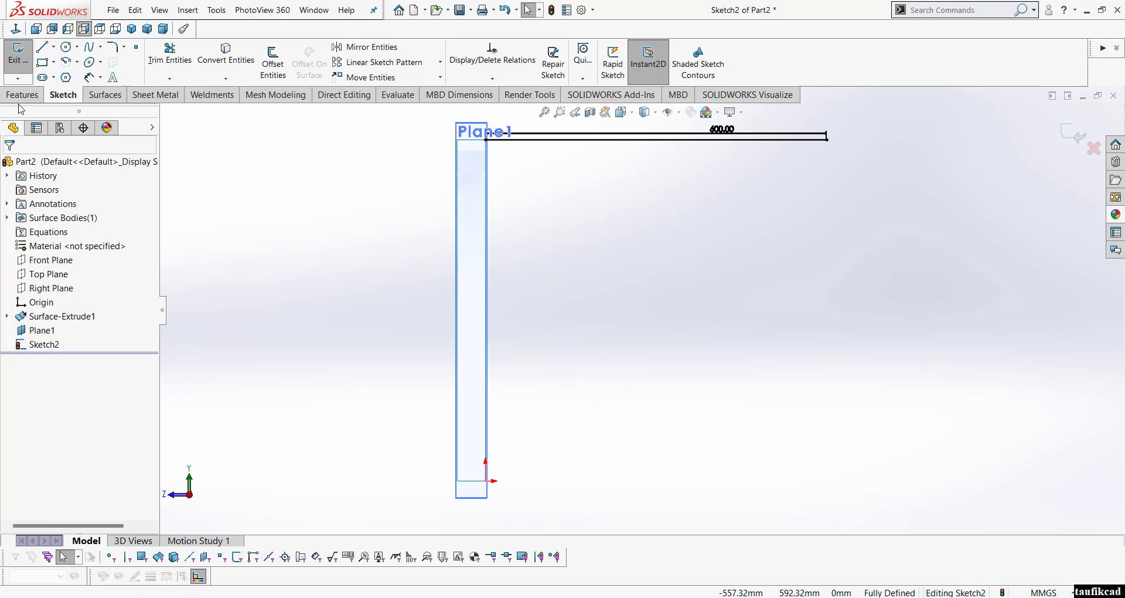
# Step: Extrude the line as a surface with a blind depth of 50 mm in the reversed direction, and hide the parallel reference plane
pyautogui.click(103, 94)
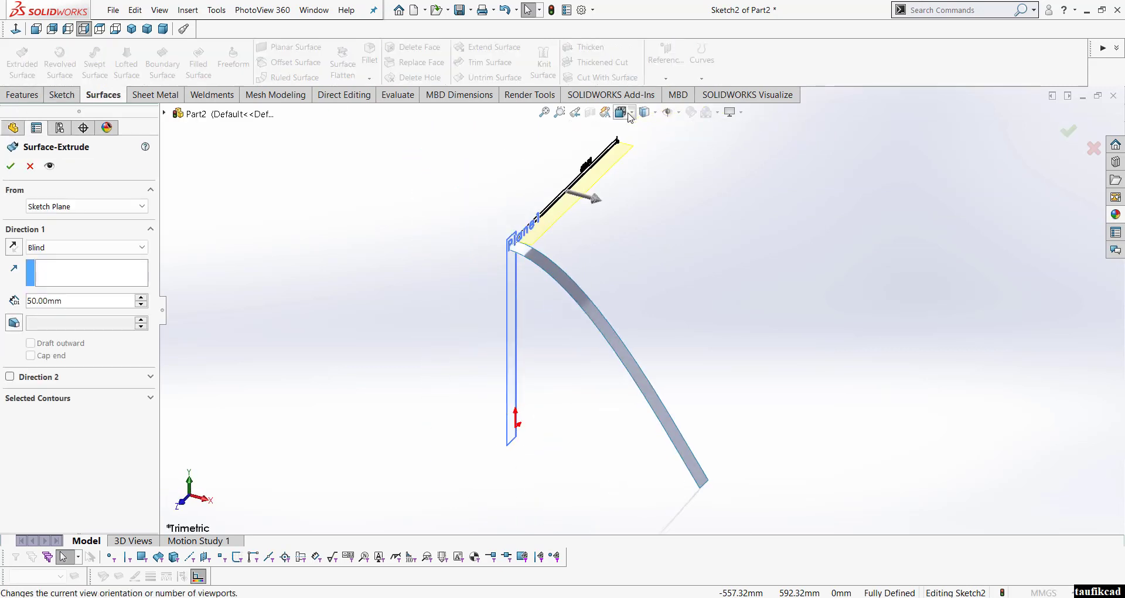
pyautogui.click(630, 114)
pyautogui.click(688, 146)
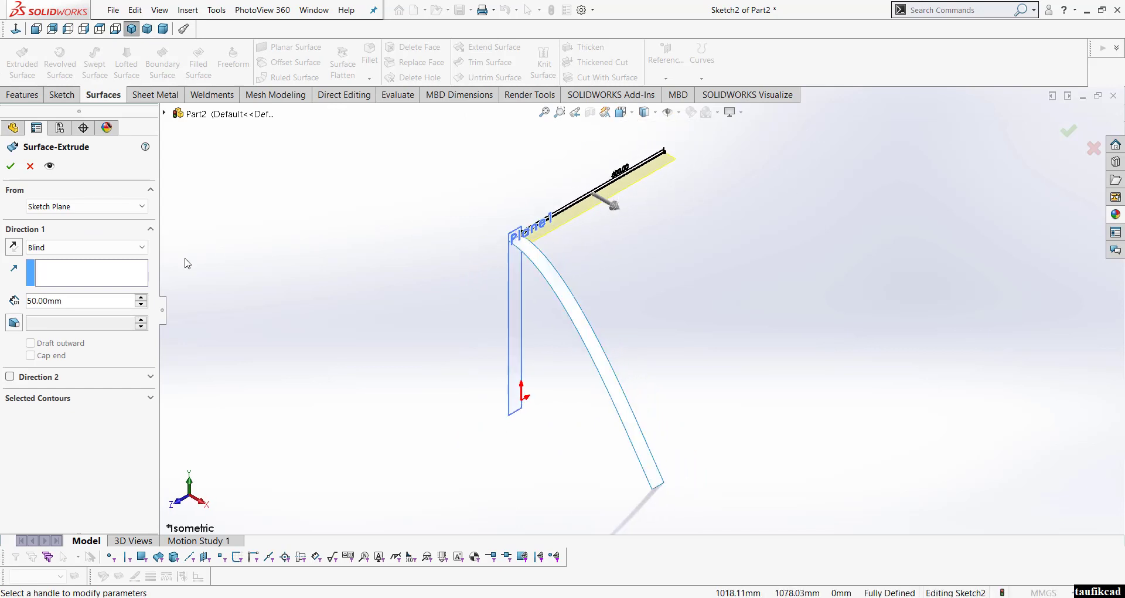
pyautogui.click(14, 250)
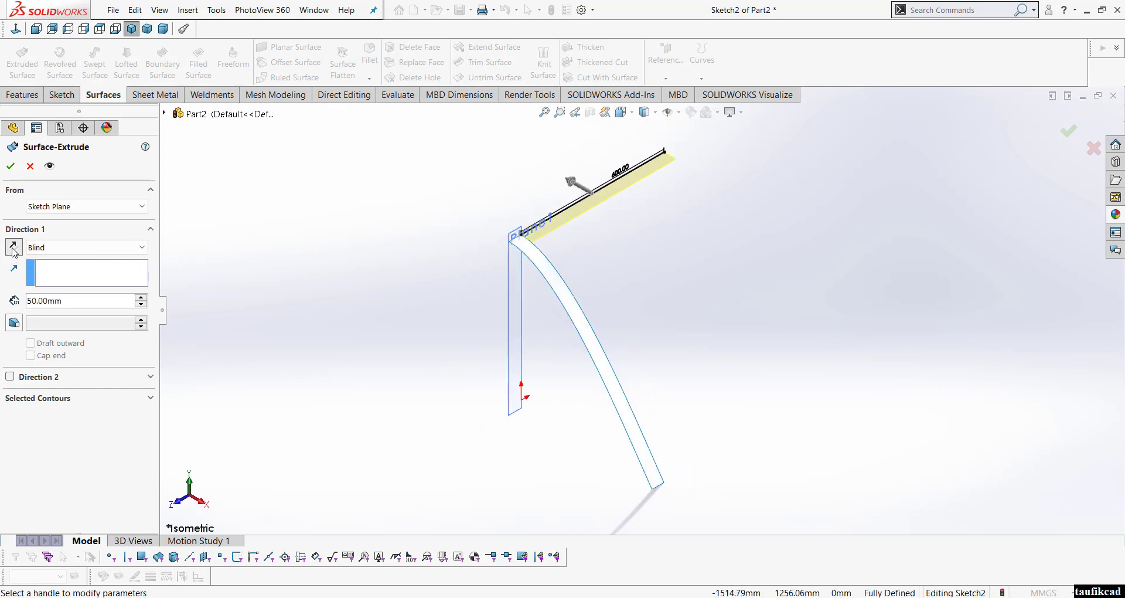
pyautogui.click(10, 167)
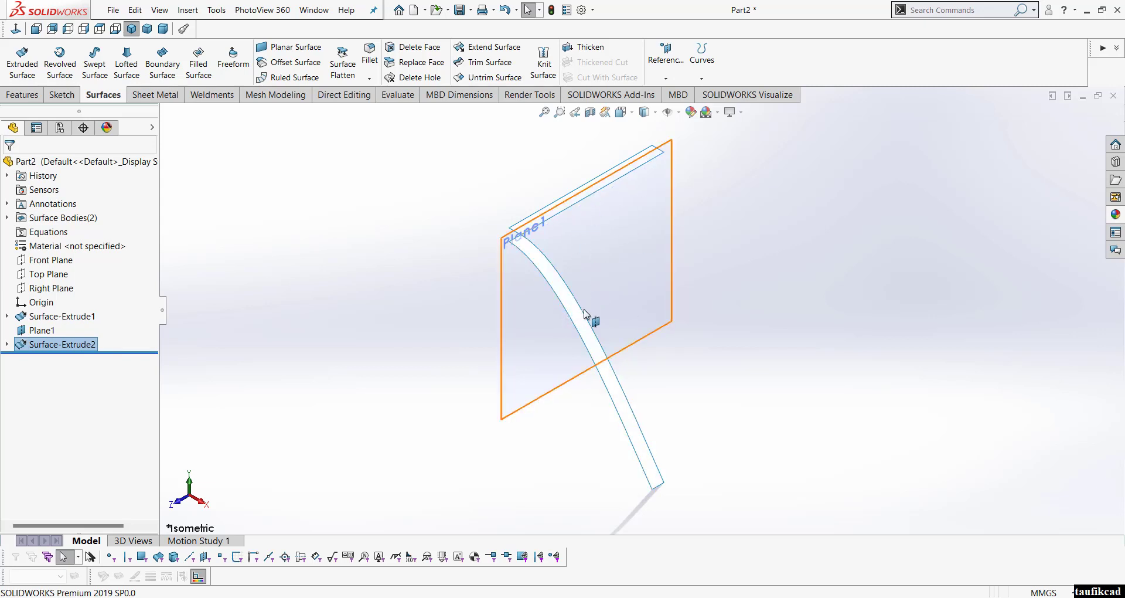
pyautogui.click(652, 243)
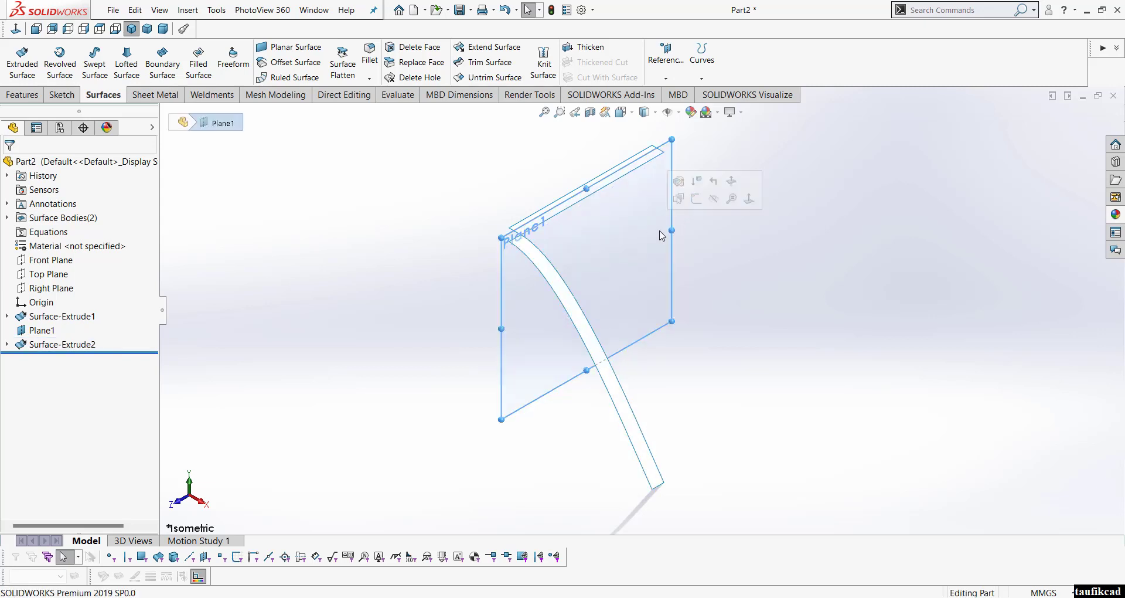
pyautogui.click(713, 199)
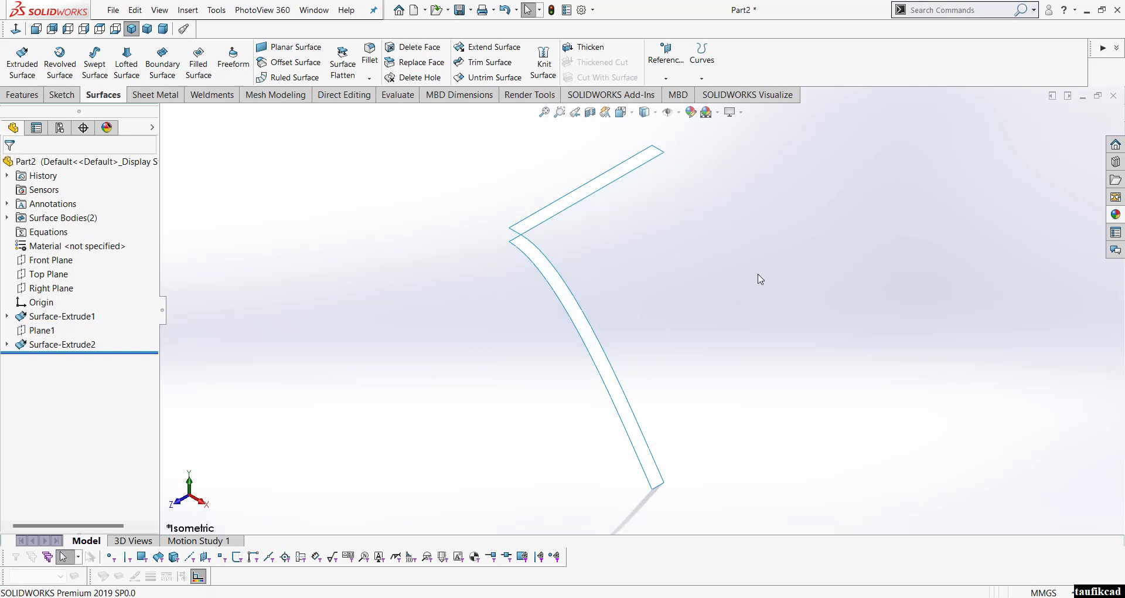
# Step: Create a reference plane perpendicular to the Top Plane through the straight surface's far inner corner and the curved surface's lower inner corner
pyautogui.click(668, 79)
pyautogui.click(673, 93)
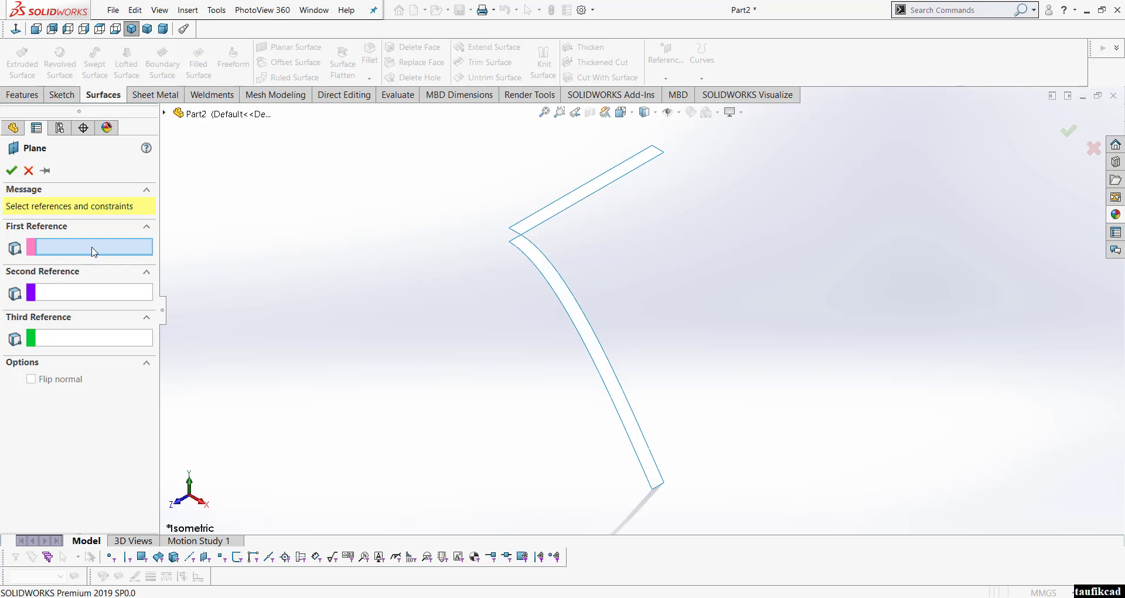
pyautogui.click(165, 114)
pyautogui.click(218, 227)
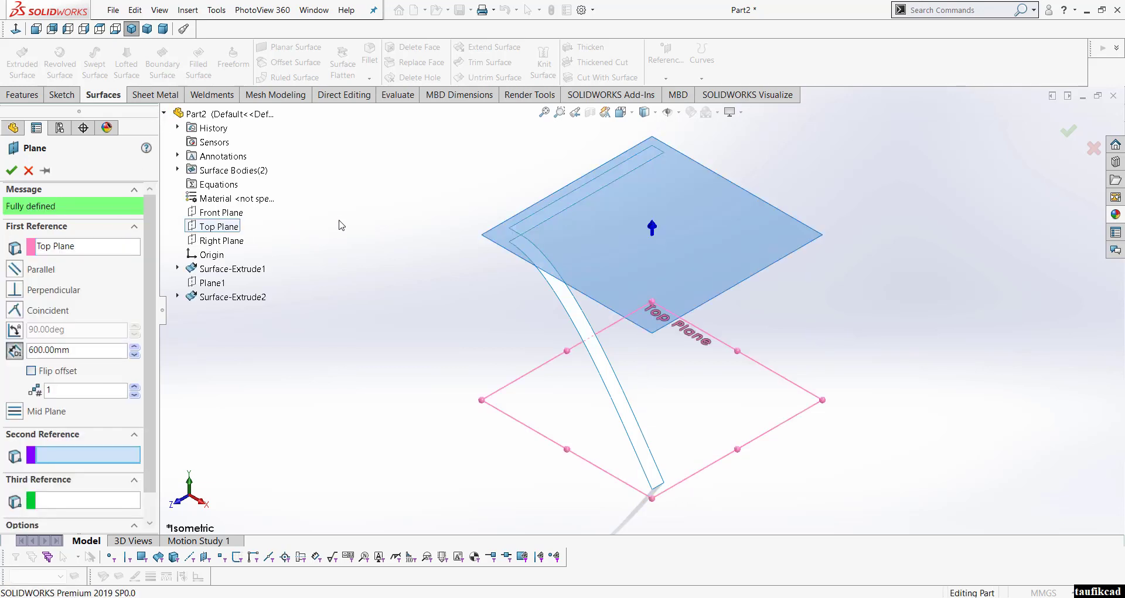
pyautogui.click(15, 290)
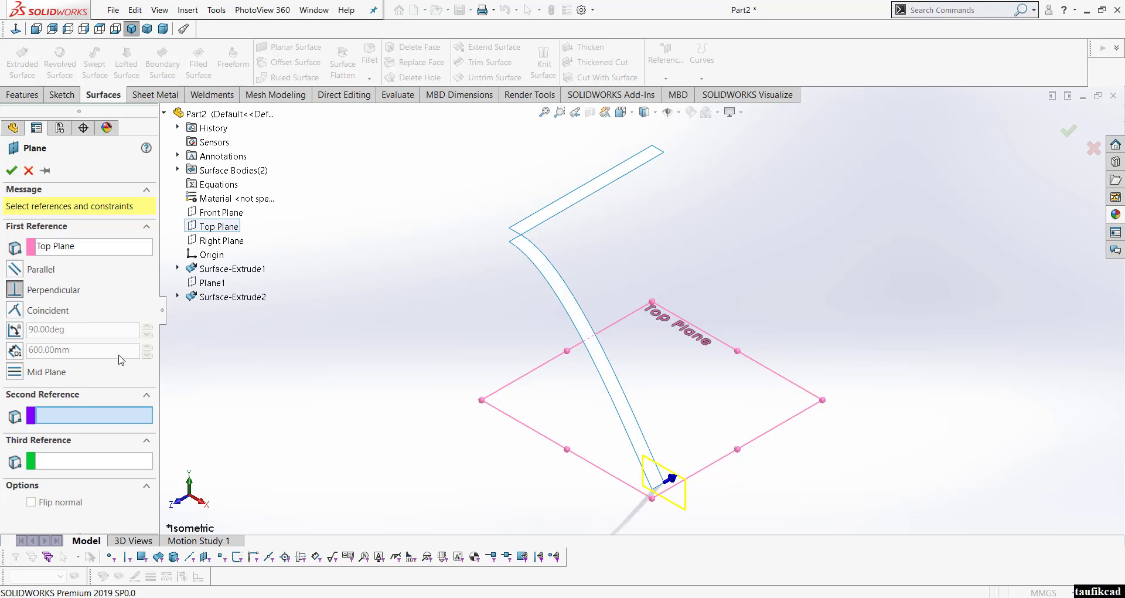
pyautogui.click(664, 152)
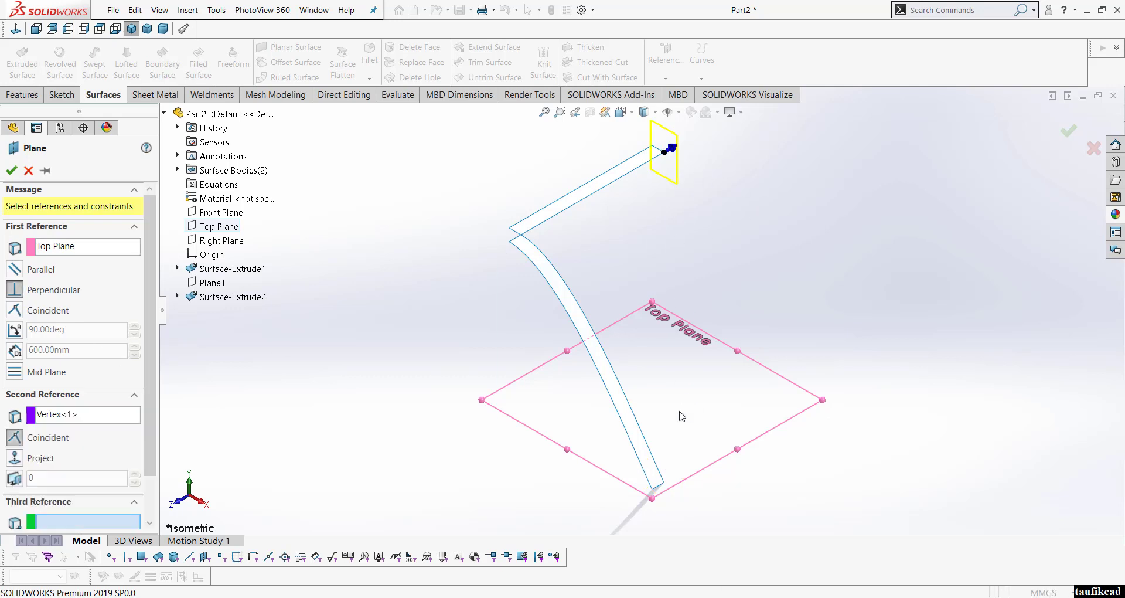
pyautogui.click(664, 484)
pyautogui.click(11, 171)
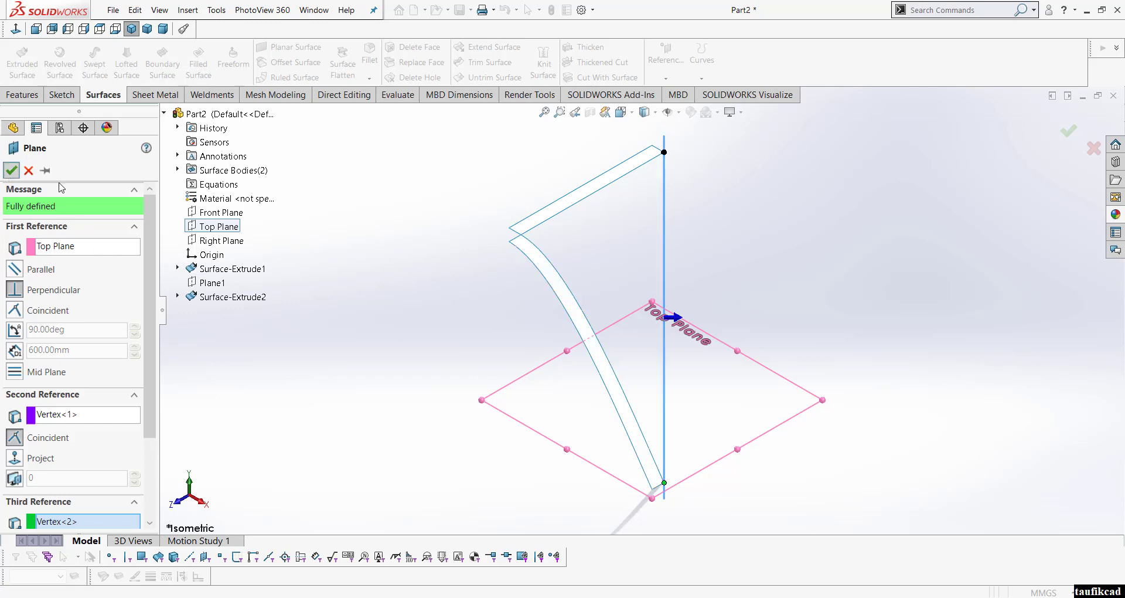
# Step: Mirror the curved and straight surface bodies about the new perpendicular plane
pyautogui.moveTo(743, 287); pyautogui.dragTo(789, 301, button='middle')
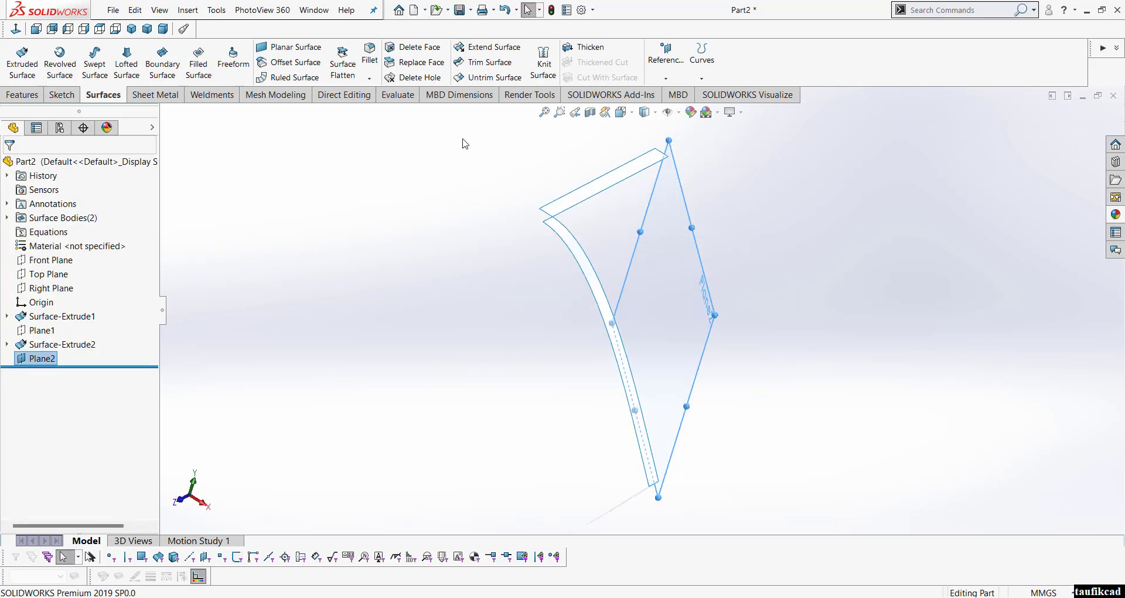
pyautogui.click(21, 96)
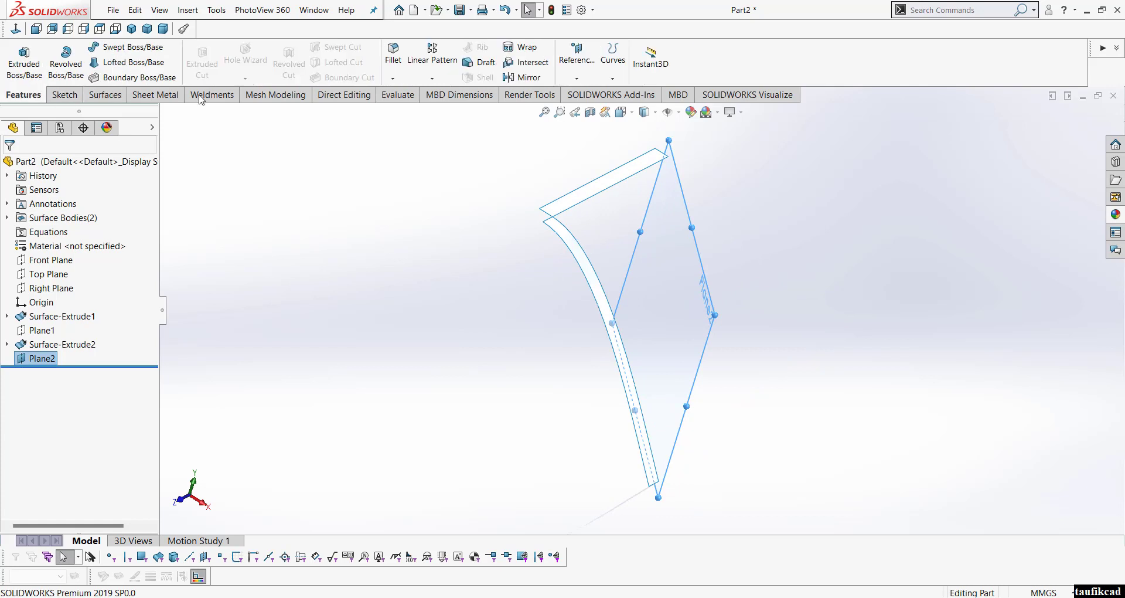
pyautogui.click(523, 77)
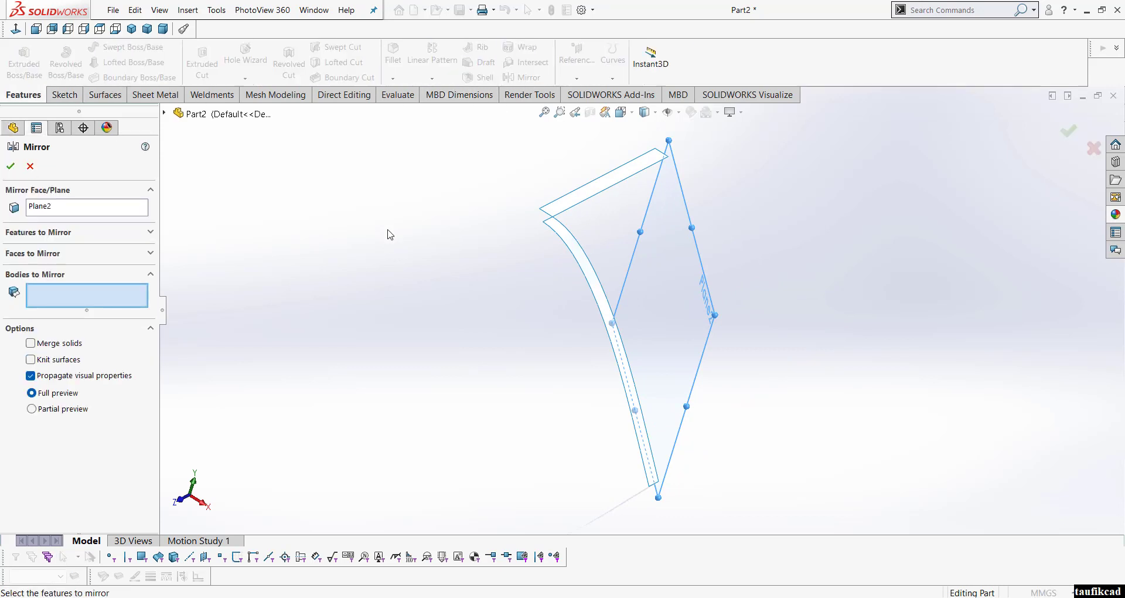
pyautogui.moveTo(442, 263); pyautogui.dragTo(167, 258, button='middle')
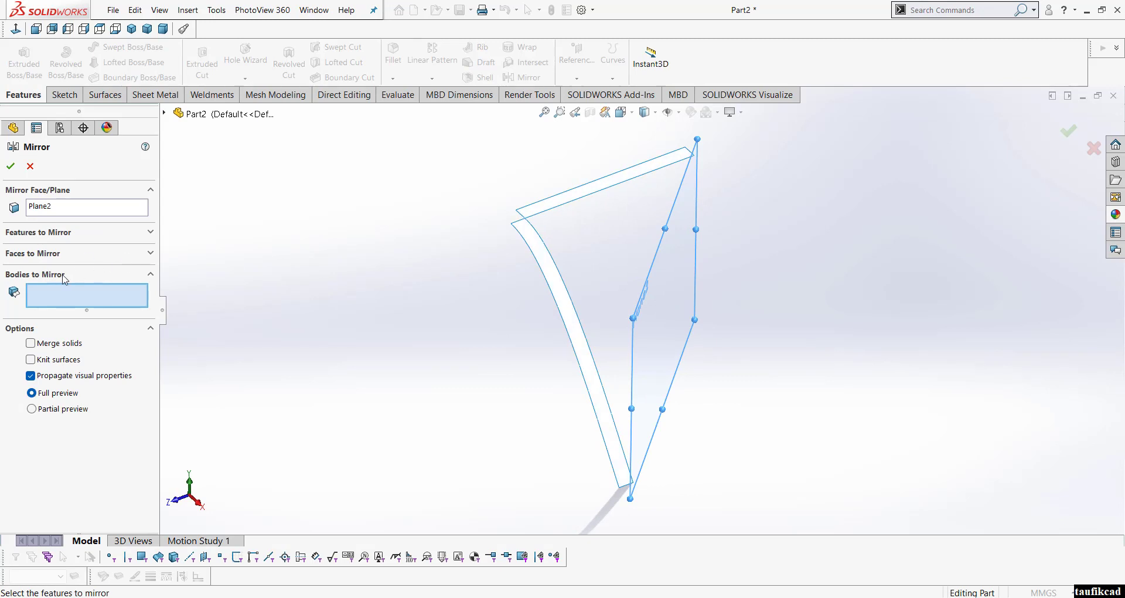
pyautogui.click(546, 259)
pyautogui.click(560, 205)
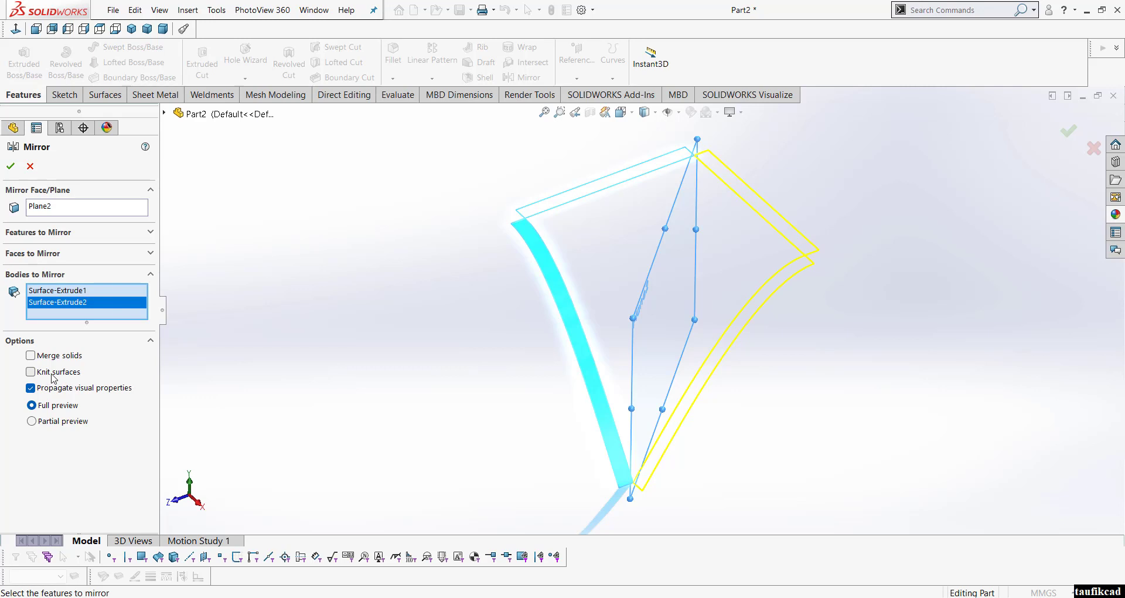
pyautogui.click(11, 167)
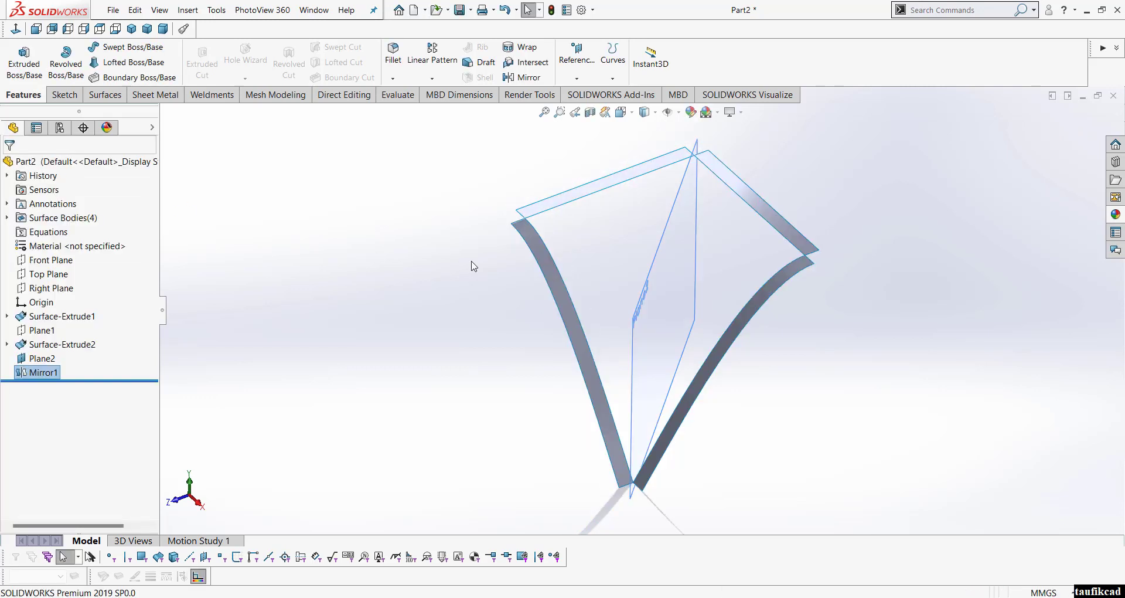
# Step: Start a boundary surface with the original straight strip's and mirrored curved strip's inner edges as Direction 1, setting the straight edge to Tangency To Face
pyautogui.moveTo(537, 349); pyautogui.dragTo(621, 234, button='middle')
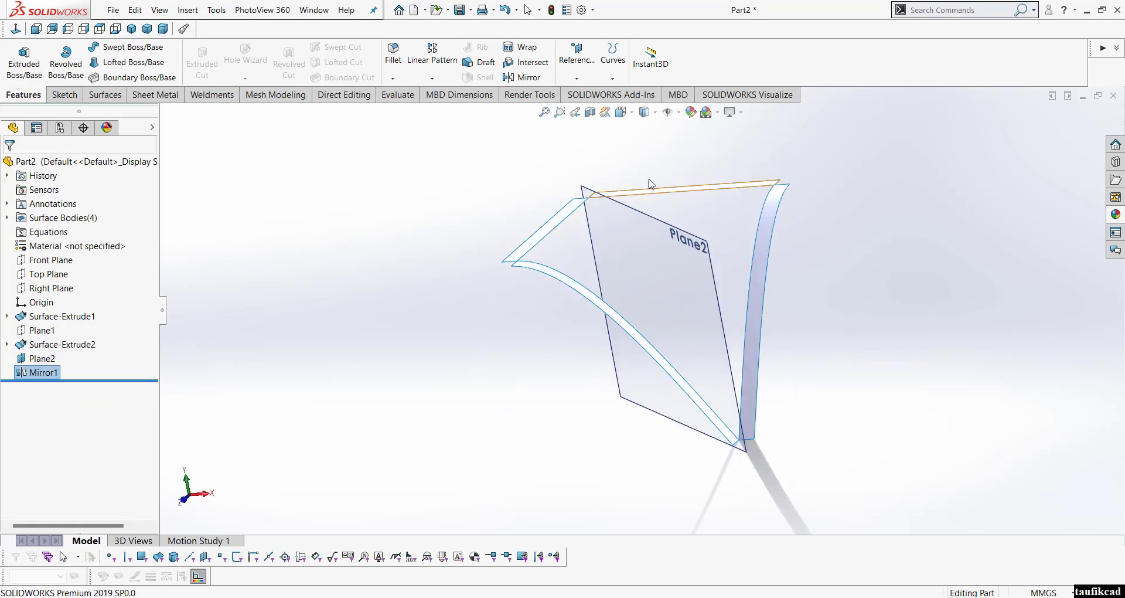
pyautogui.click(622, 113)
pyautogui.click(686, 146)
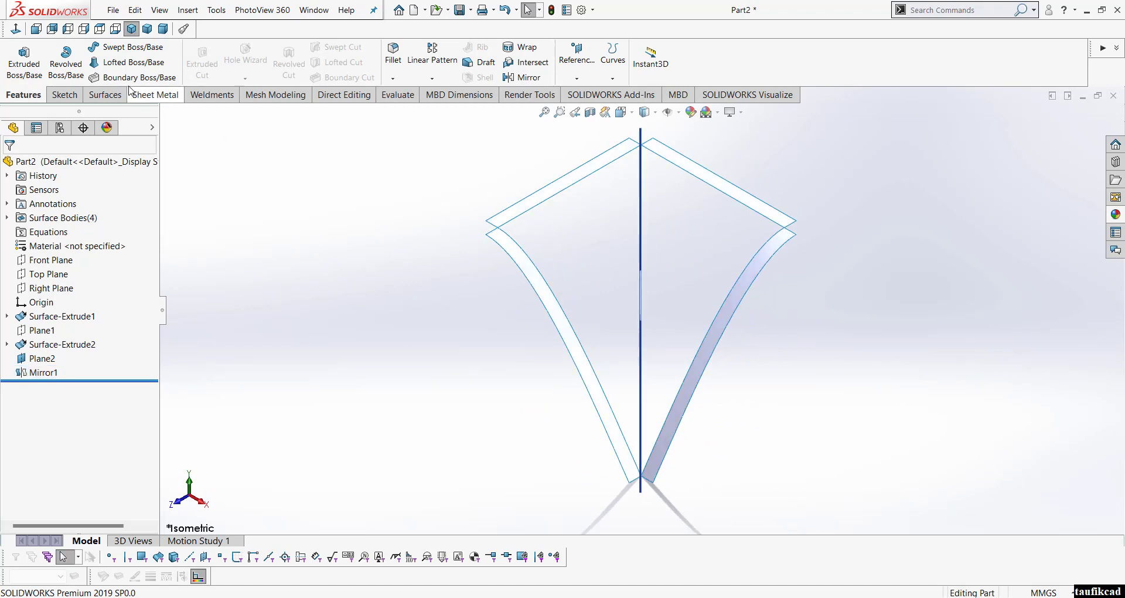
pyautogui.click(105, 95)
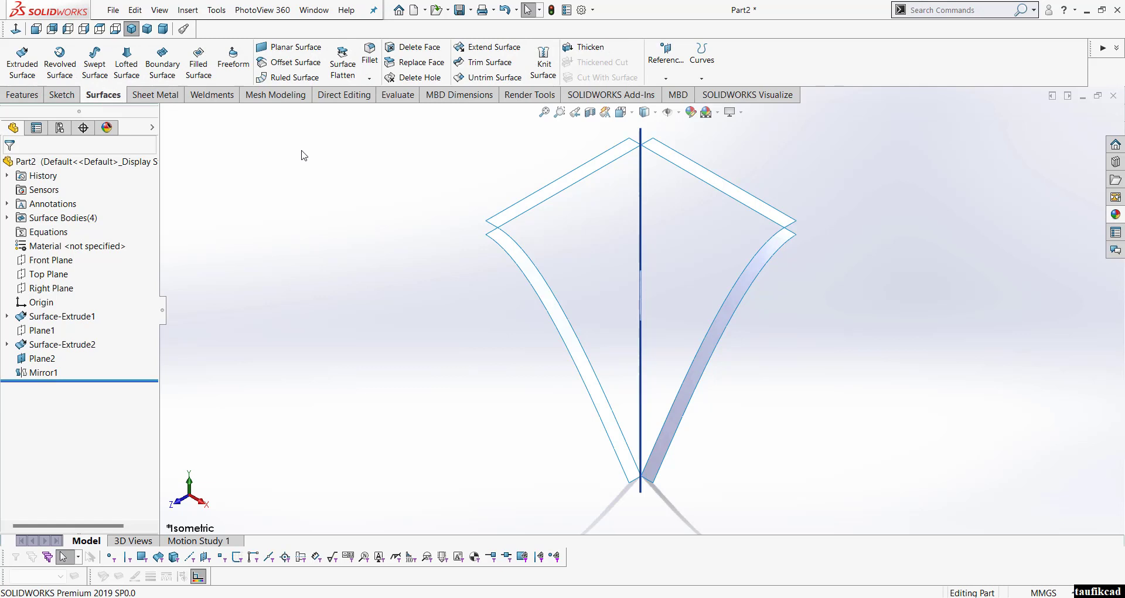
pyautogui.click(169, 75)
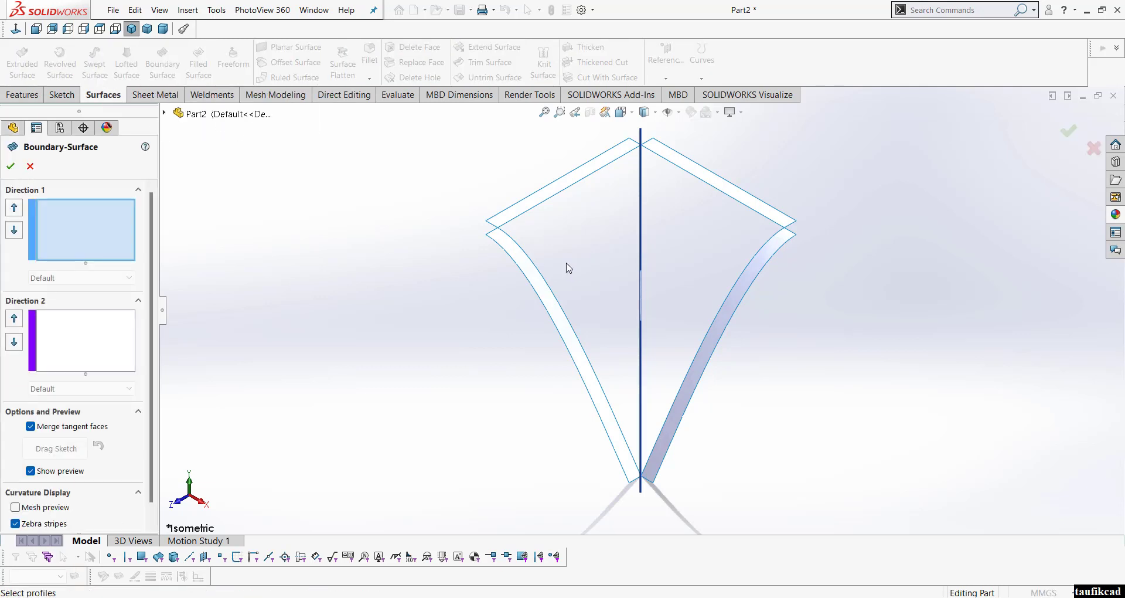
pyautogui.click(567, 199)
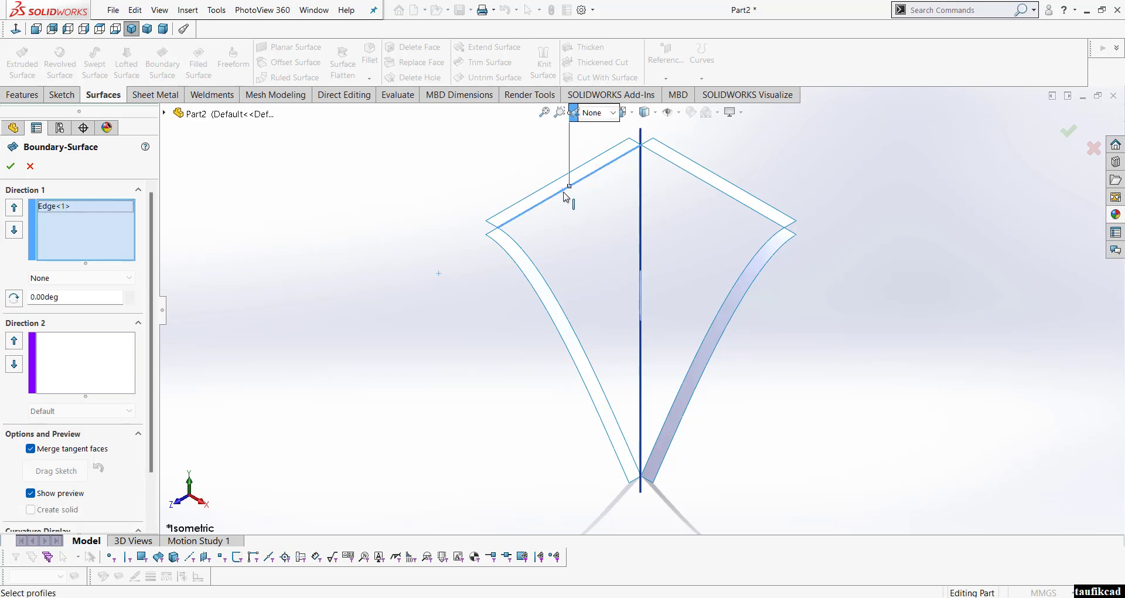
pyautogui.click(693, 366)
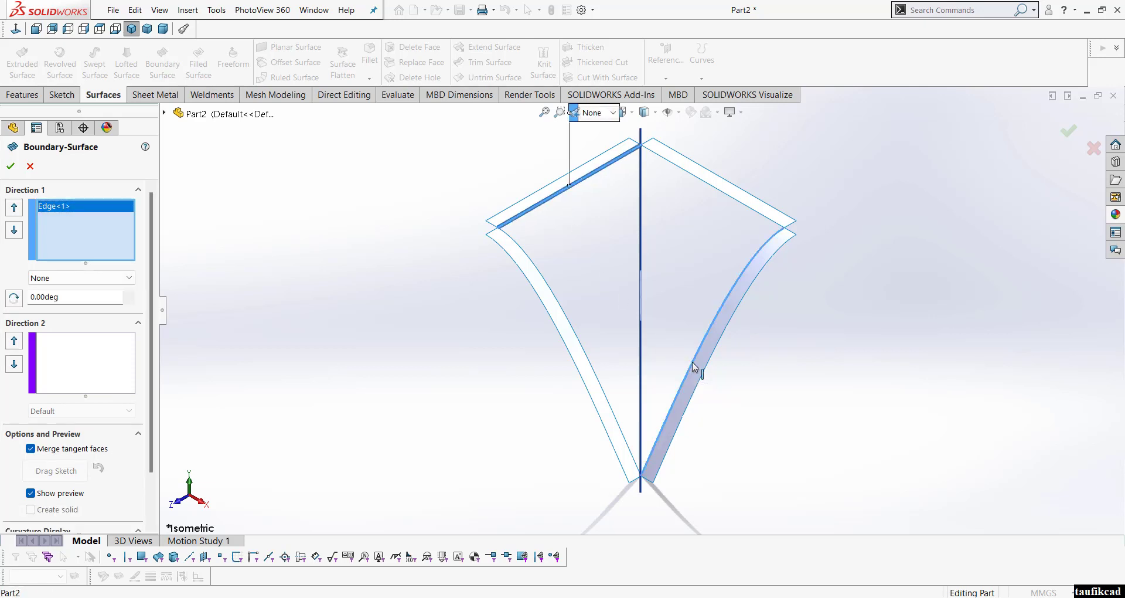
pyautogui.scroll(2, 693, 368)
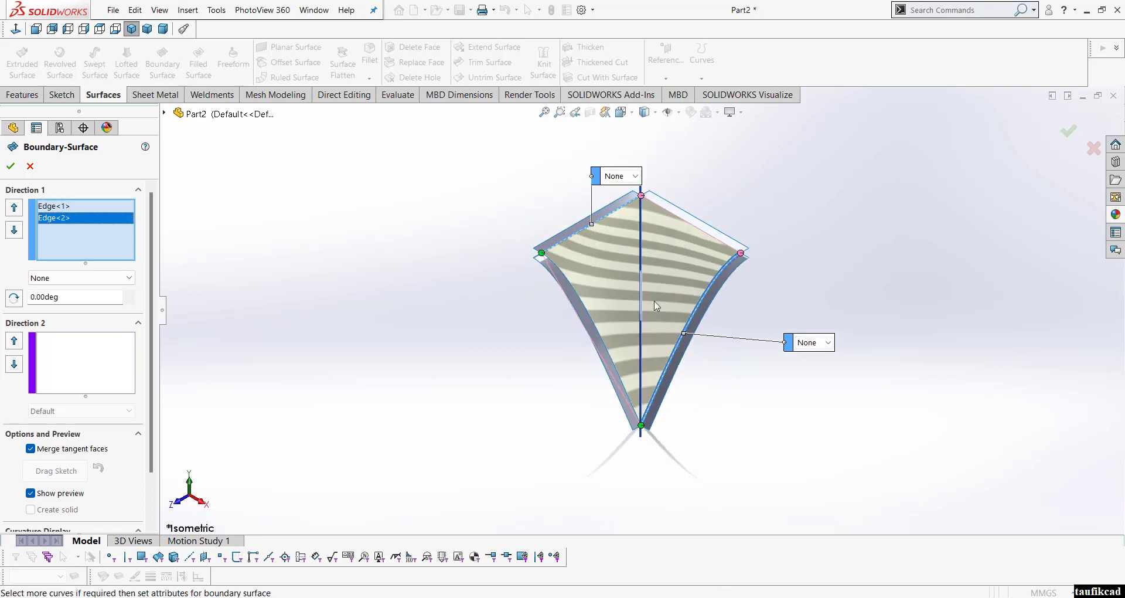
pyautogui.click(617, 176)
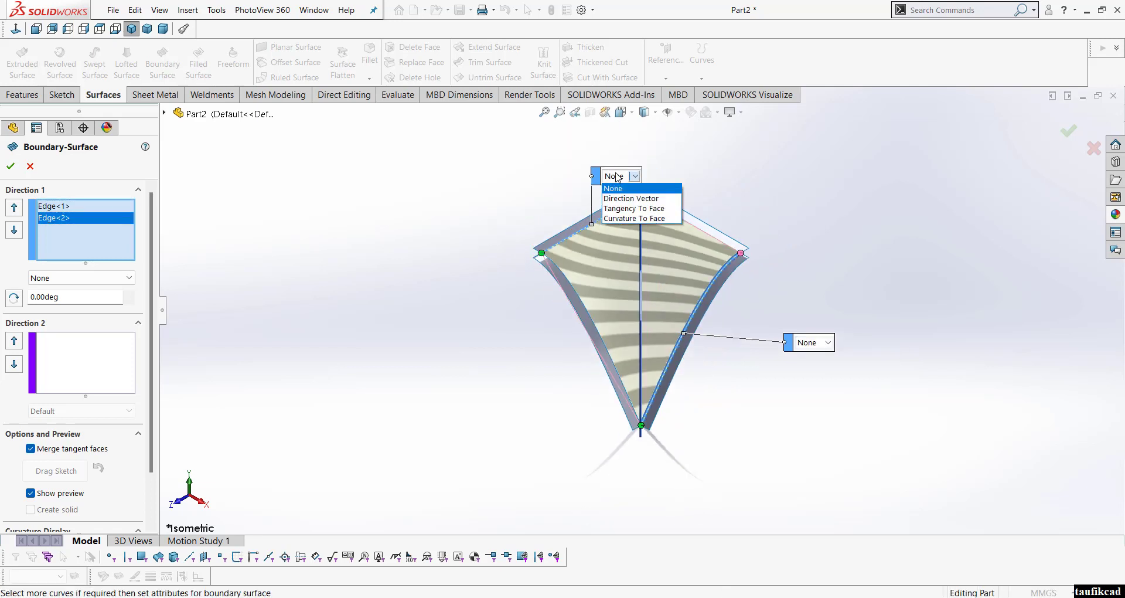
pyautogui.click(631, 209)
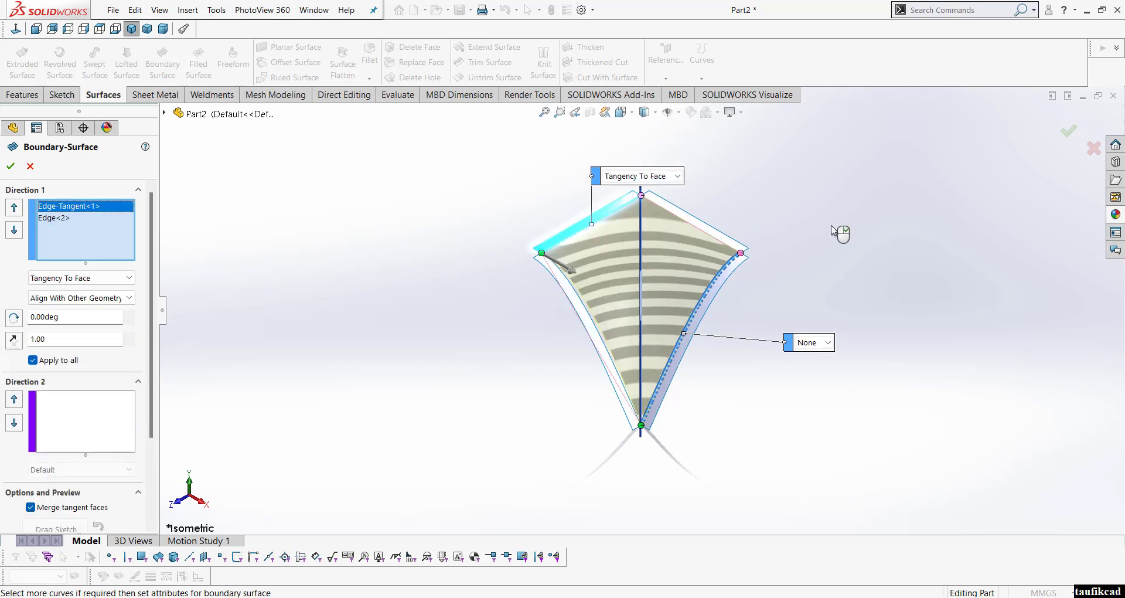
# Step: Add the mirrored straight strip's inner edge and the original curved strip's inner edge as Direction 2 curves of the boundary surface
pyautogui.click(84, 417)
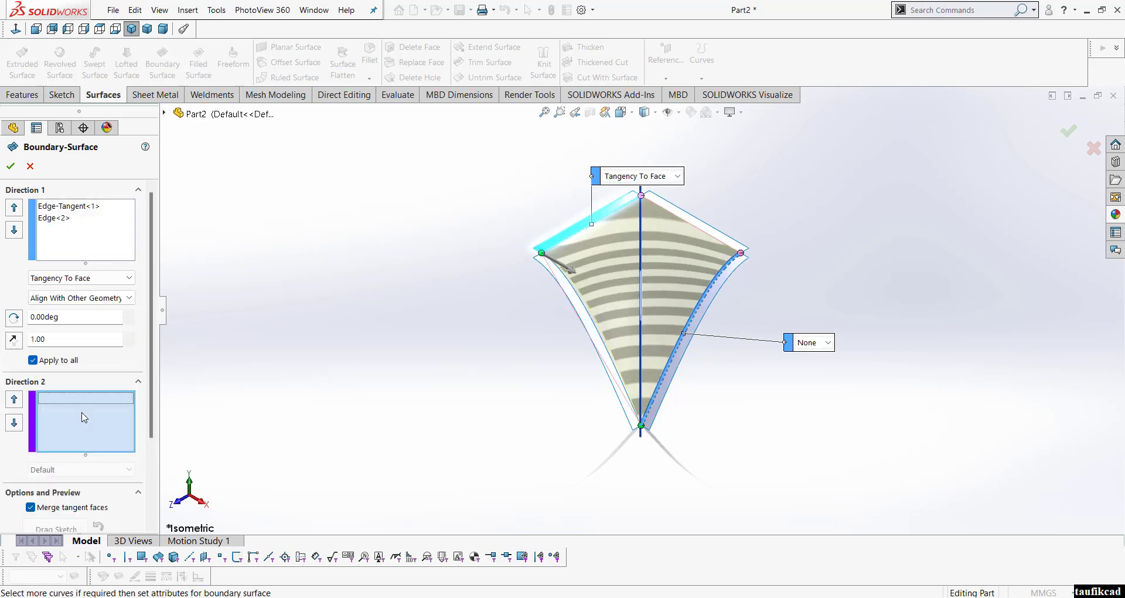
pyautogui.scroll(-2, 553, 304)
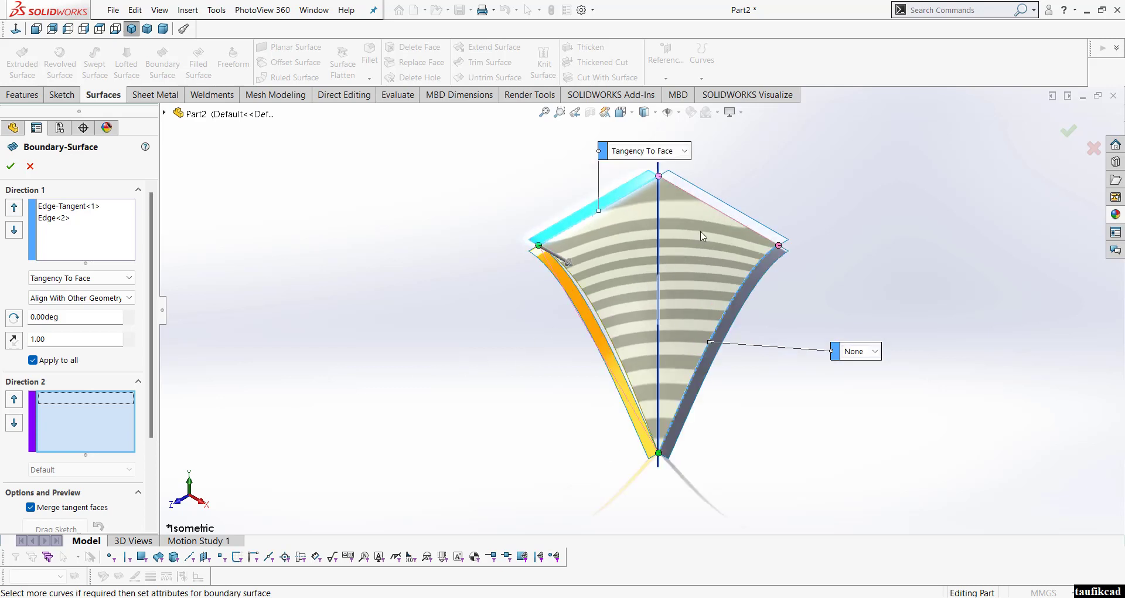
pyautogui.click(712, 209)
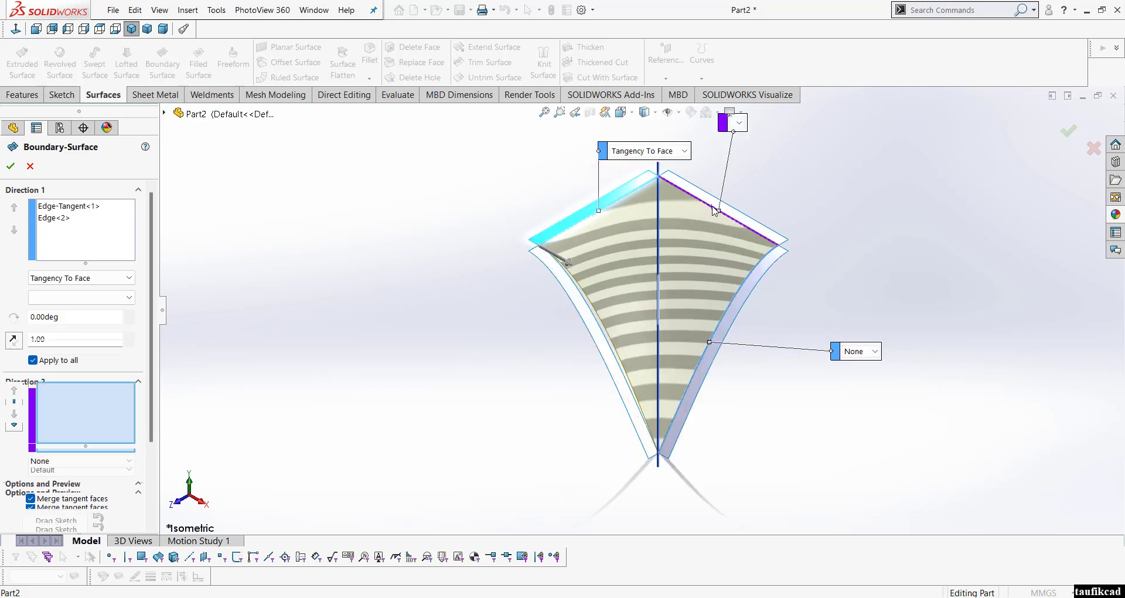
pyautogui.click(597, 327)
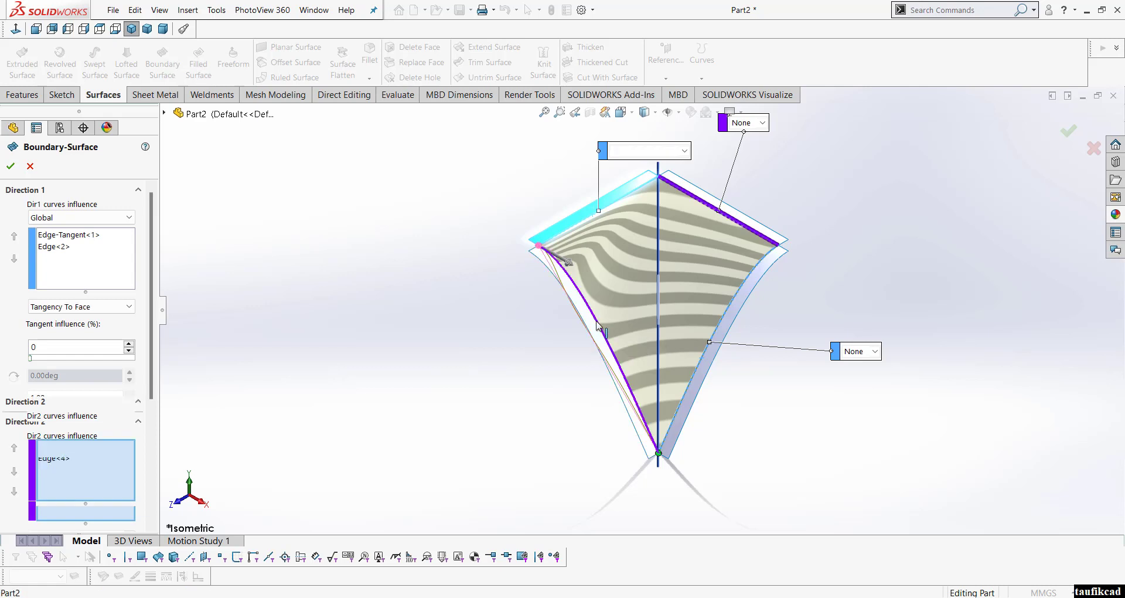
# Step: Set the mirrored straight strip's Direction 2 edge to Tangency To Face and complete the boundary surface
pyautogui.click(754, 129)
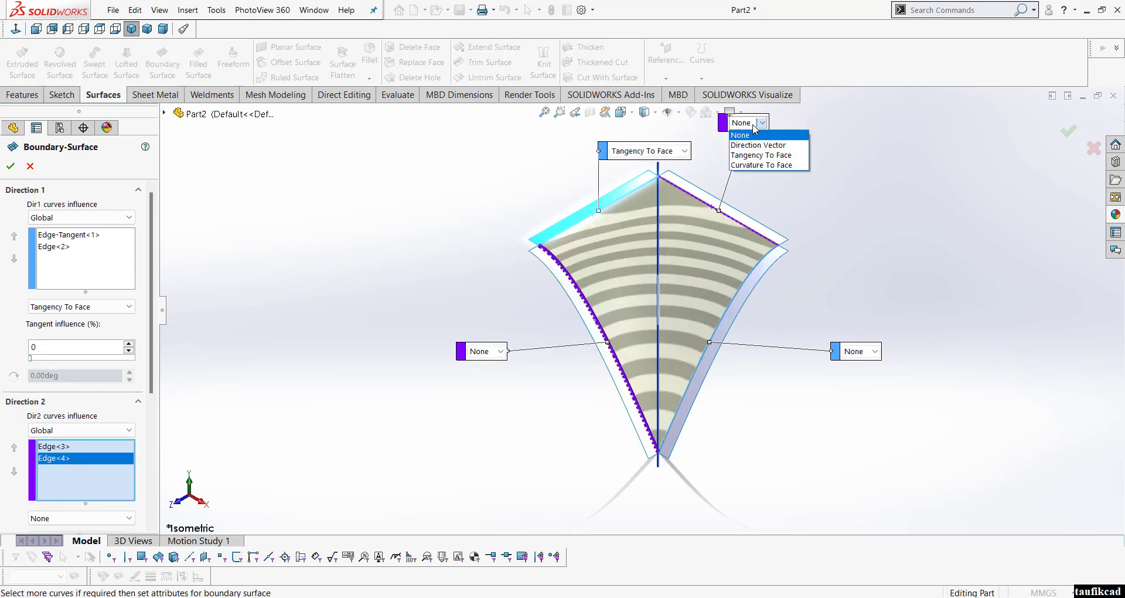
pyautogui.click(762, 154)
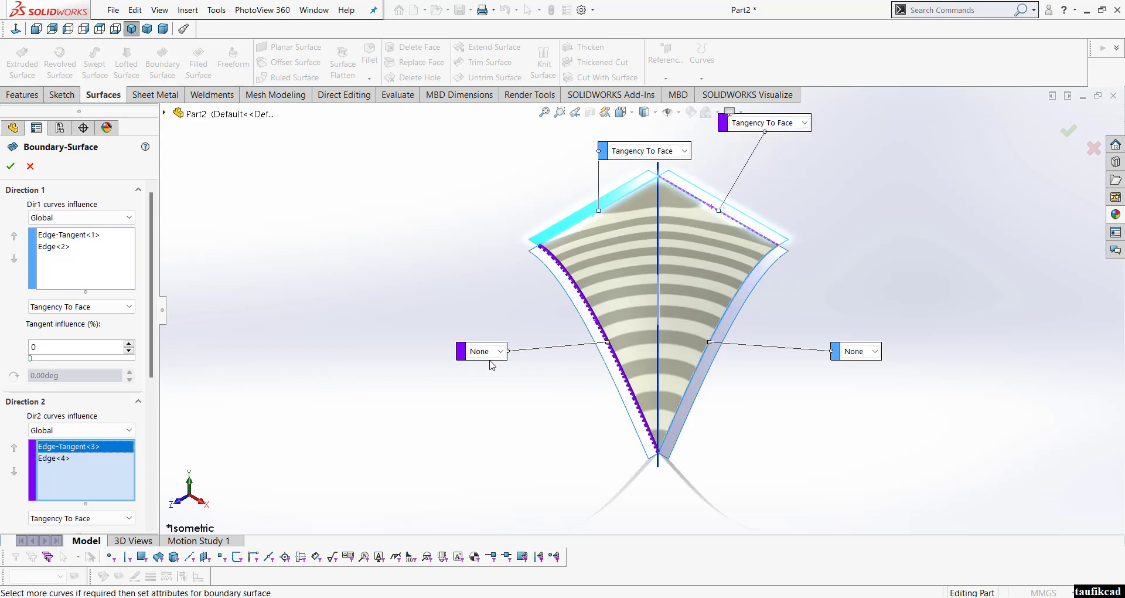
pyautogui.click(10, 167)
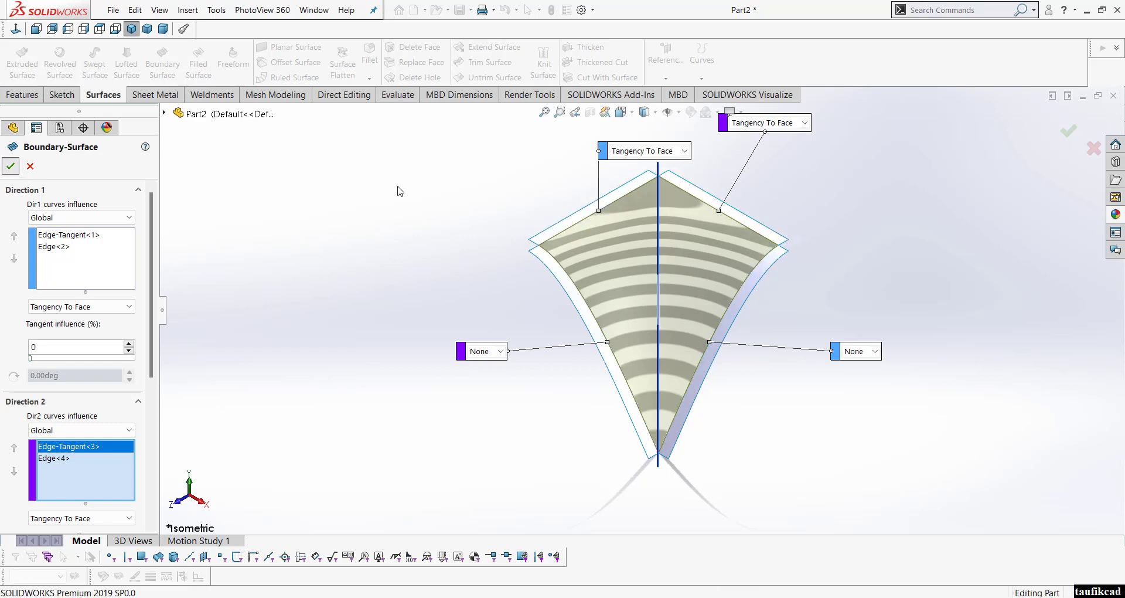
# Step: Inspect the boundary surface's continuity with horizontal zebra stripes and the curvature display, and turn both displays off
pyautogui.moveTo(449, 201); pyautogui.dragTo(757, 259, button='middle')
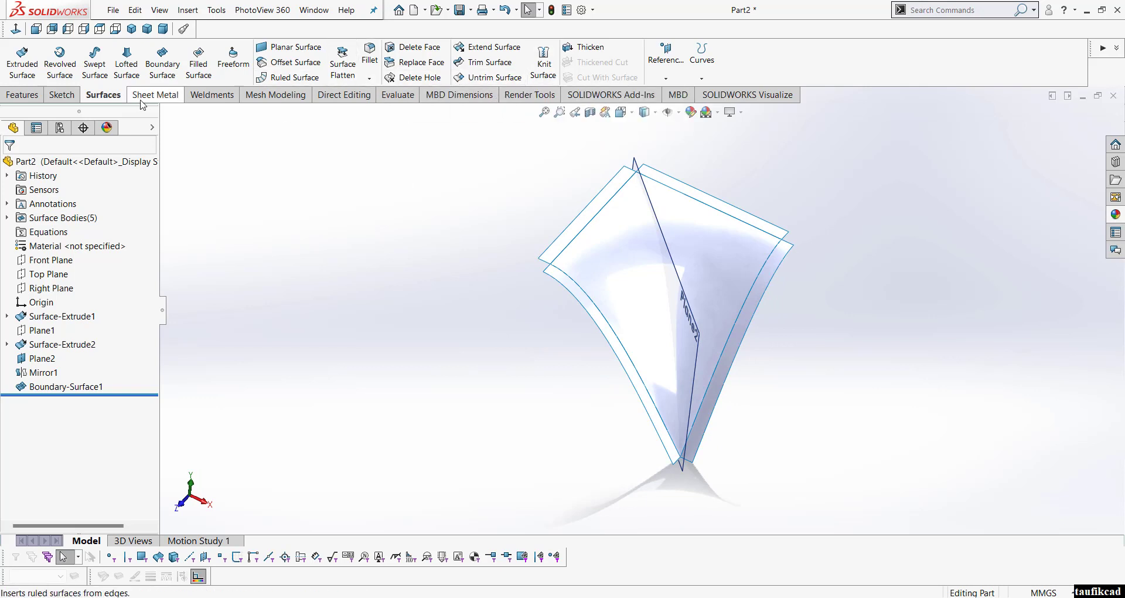
pyautogui.click(398, 95)
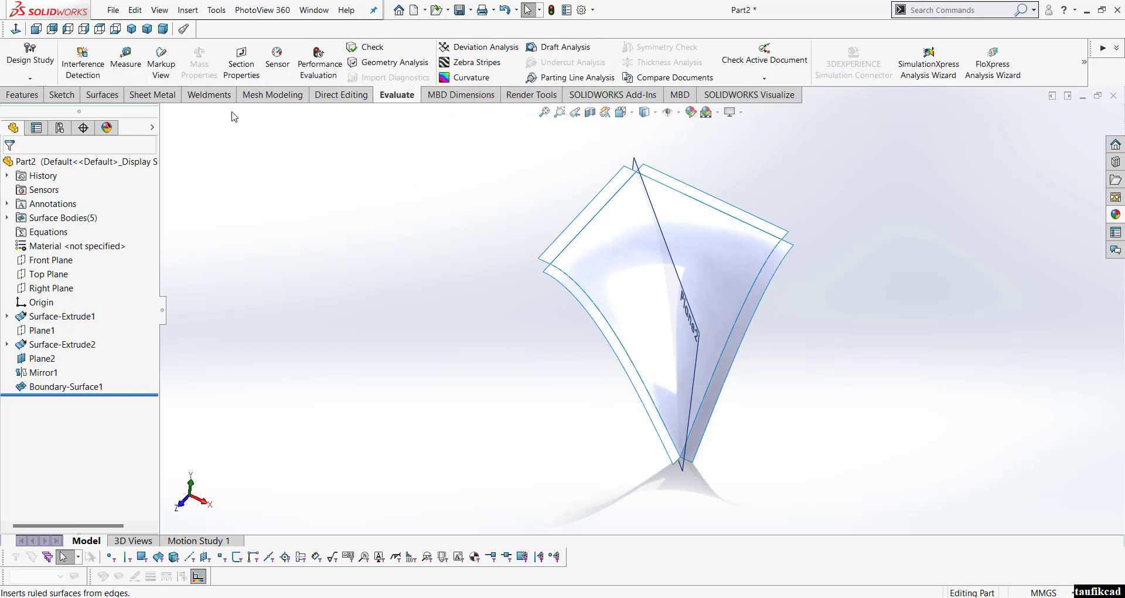
pyautogui.click(476, 62)
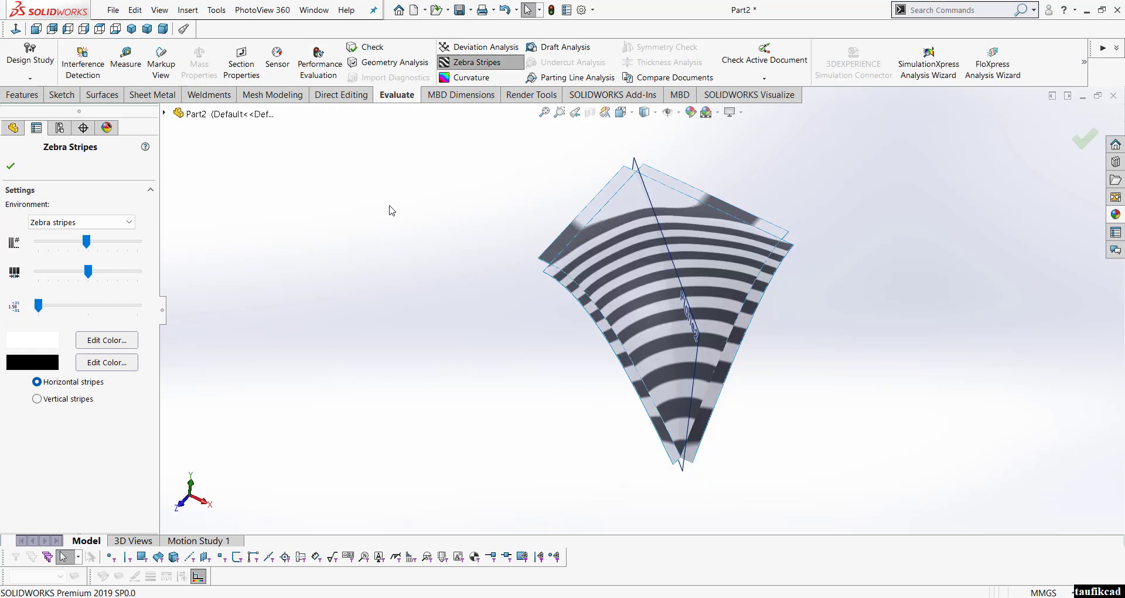
pyautogui.moveTo(763, 317); pyautogui.dragTo(658, 230, button='middle')
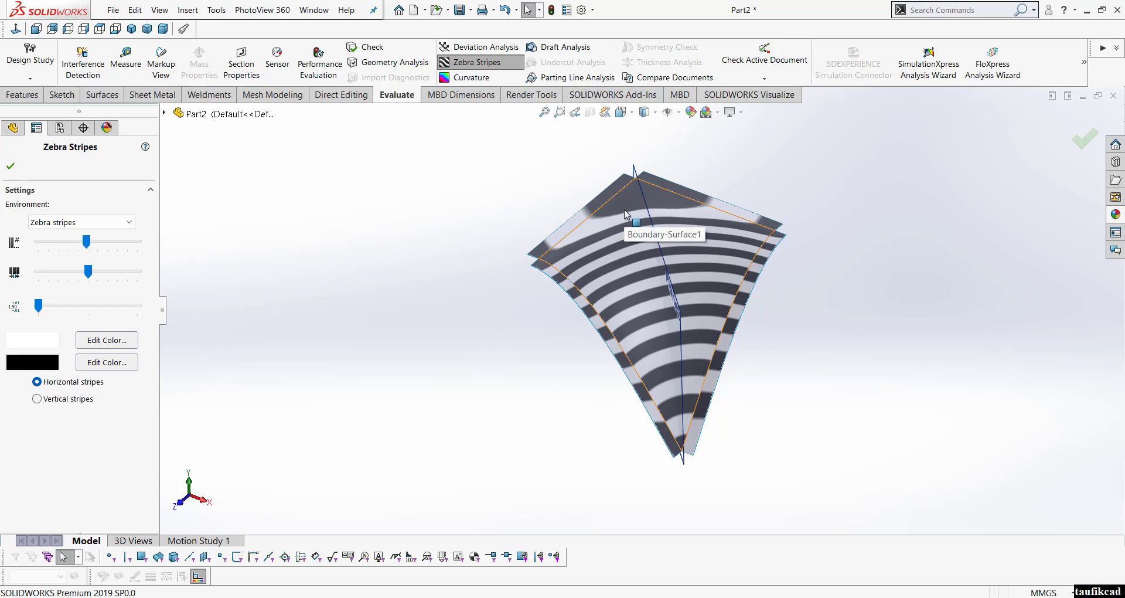
pyautogui.click(472, 78)
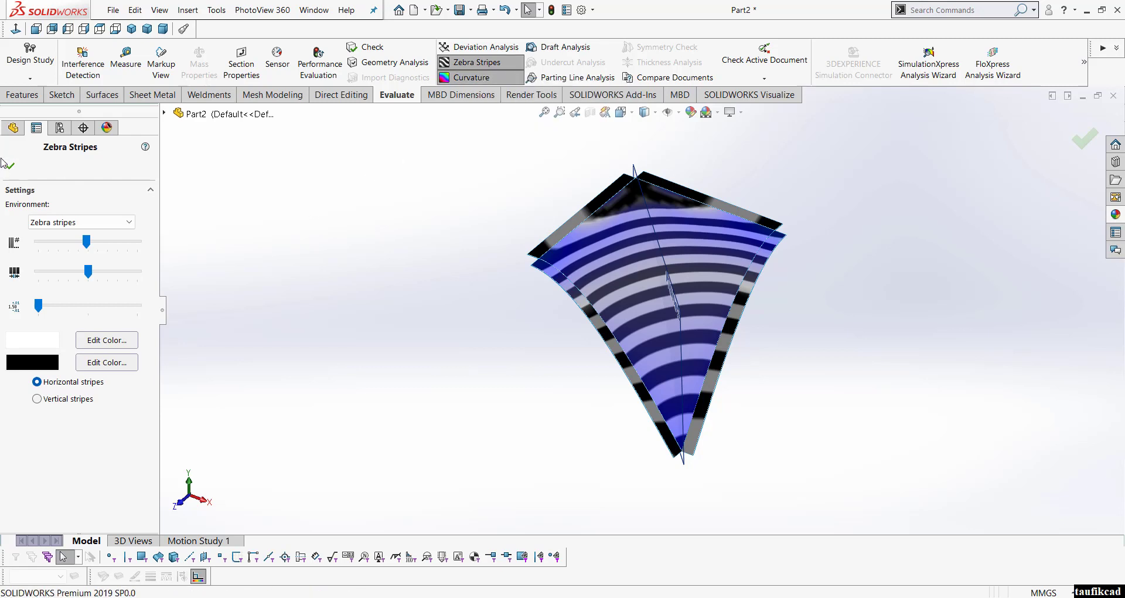
pyautogui.click(472, 78)
pyautogui.click(468, 62)
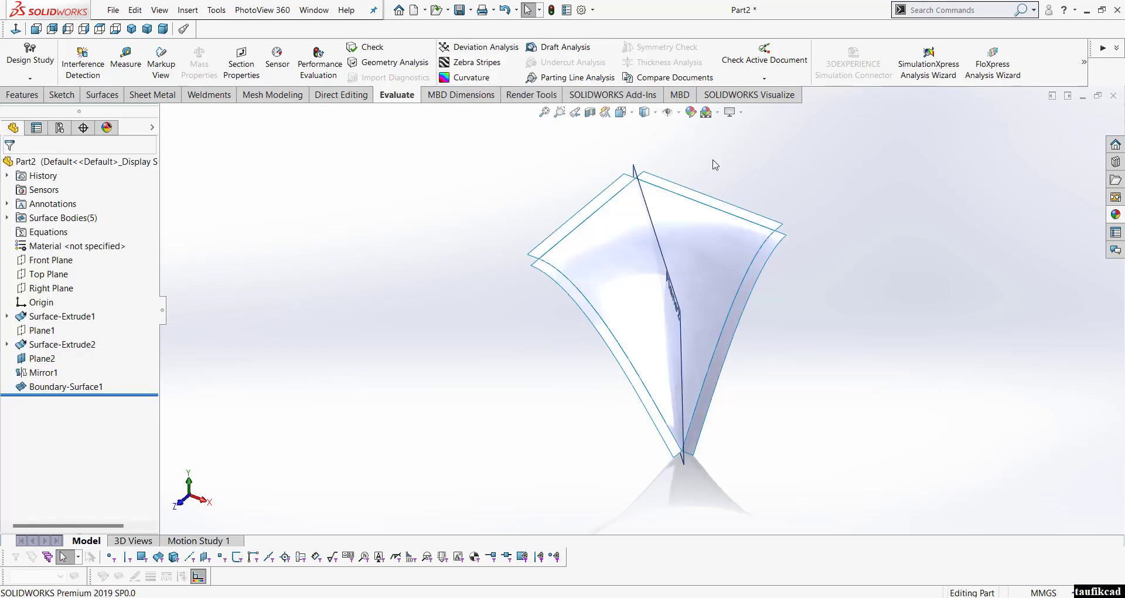
# Step: Try to delete the four guide strips as features together with all their dependents, and undo the deletion
pyautogui.moveTo(711, 178); pyautogui.dragTo(729, 211, button='middle')
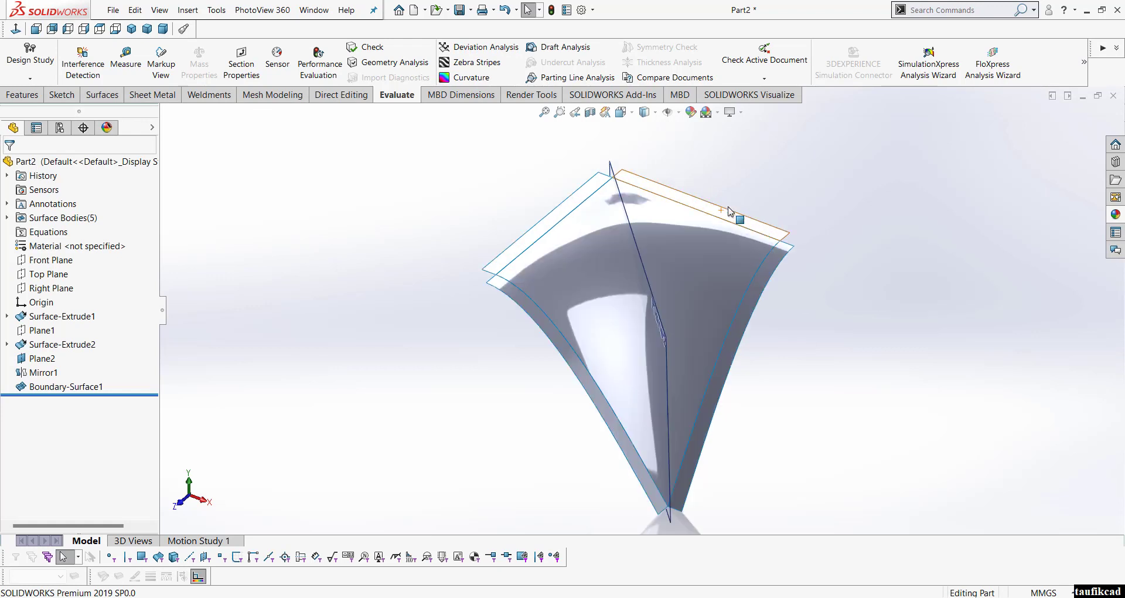
pyautogui.click(545, 236)
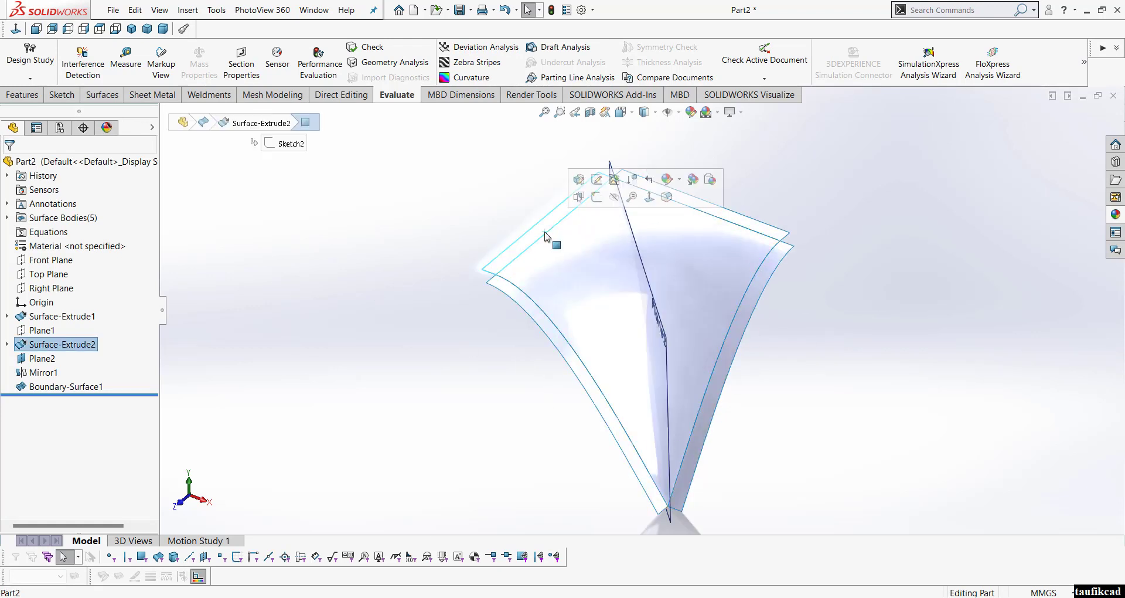
pyautogui.keyDown('ctrl'); pyautogui.click(530, 322); pyautogui.keyUp('ctrl')
pyautogui.keyDown('ctrl'); pyautogui.click(739, 331); pyautogui.keyUp('ctrl')
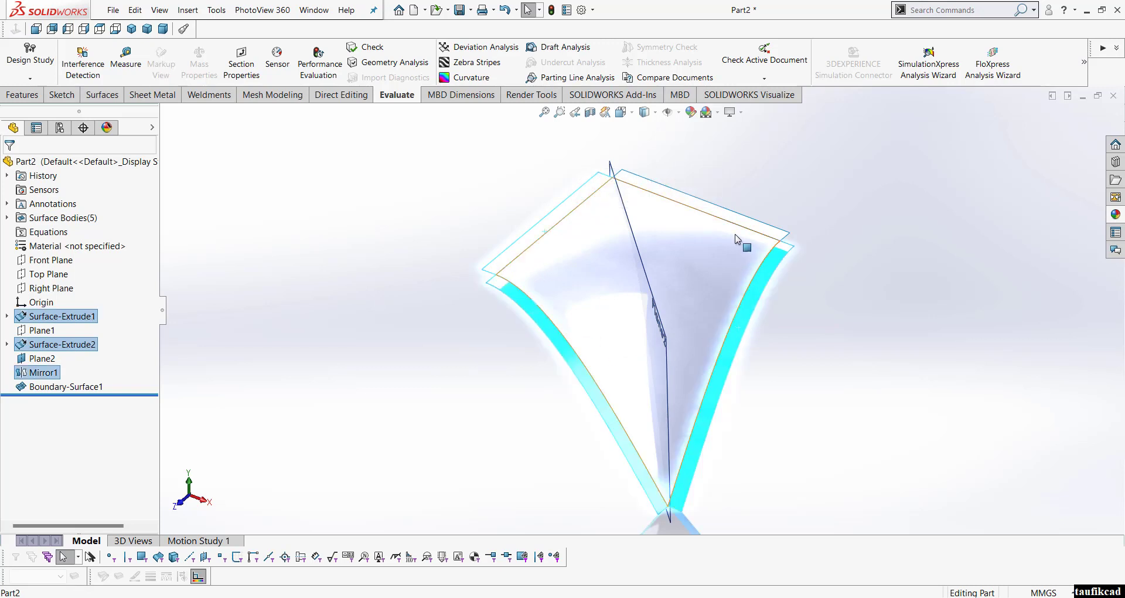
pyautogui.rightClick(273, 214)
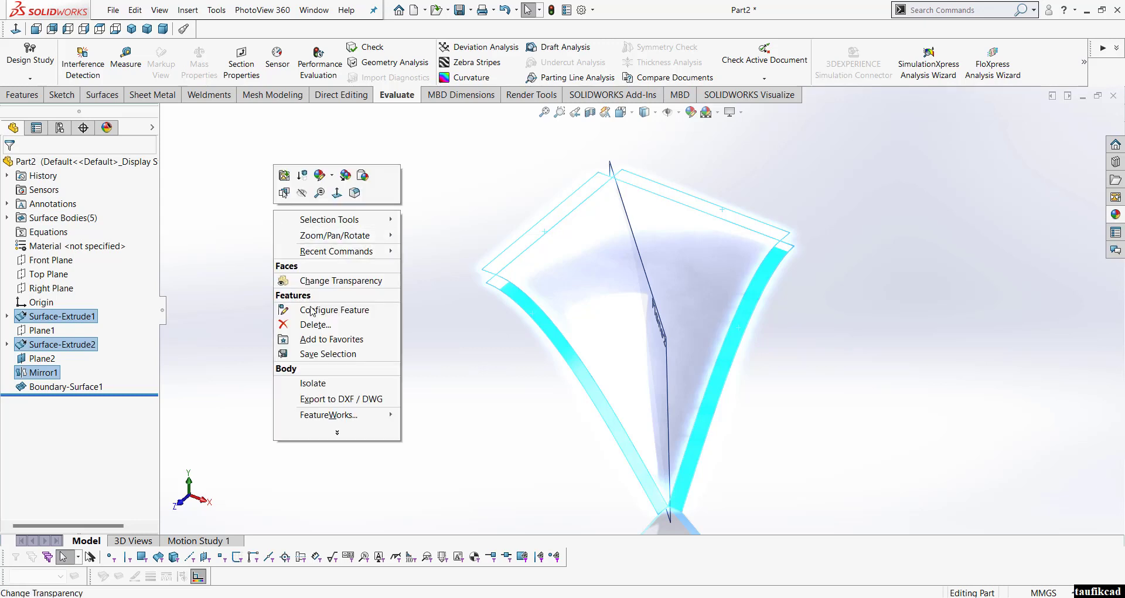
pyautogui.click(302, 322)
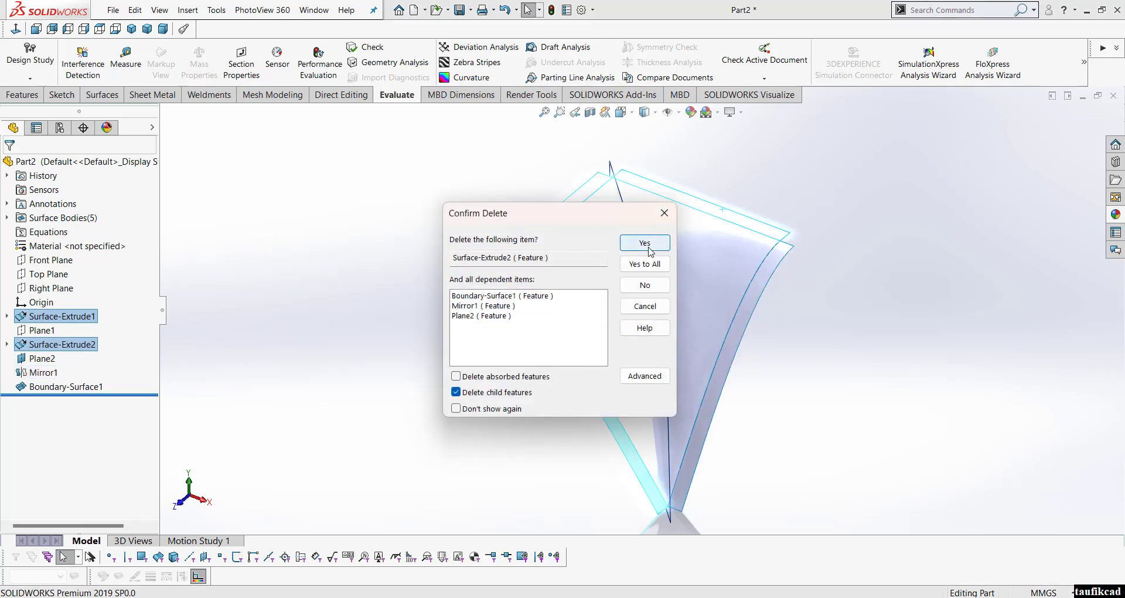
pyautogui.click(642, 265)
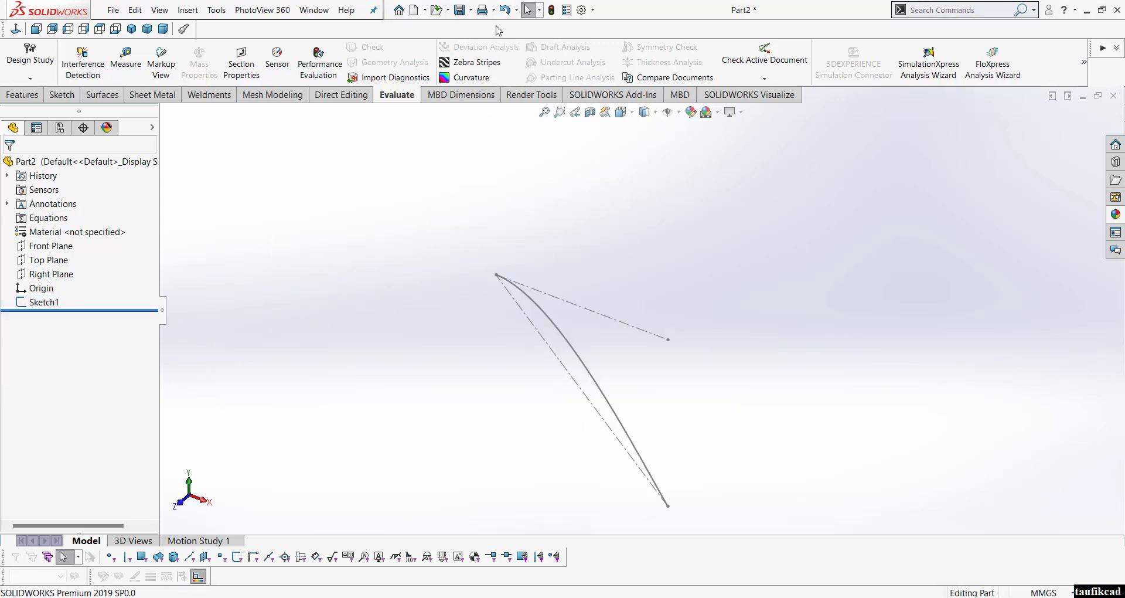
pyautogui.click(503, 10)
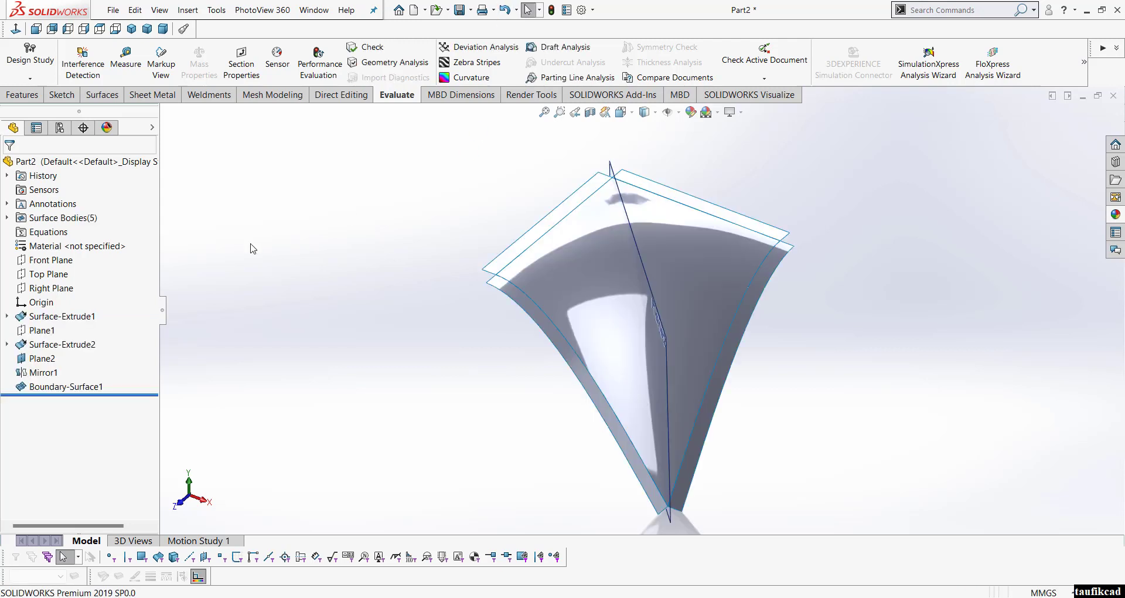
pyautogui.click(539, 316)
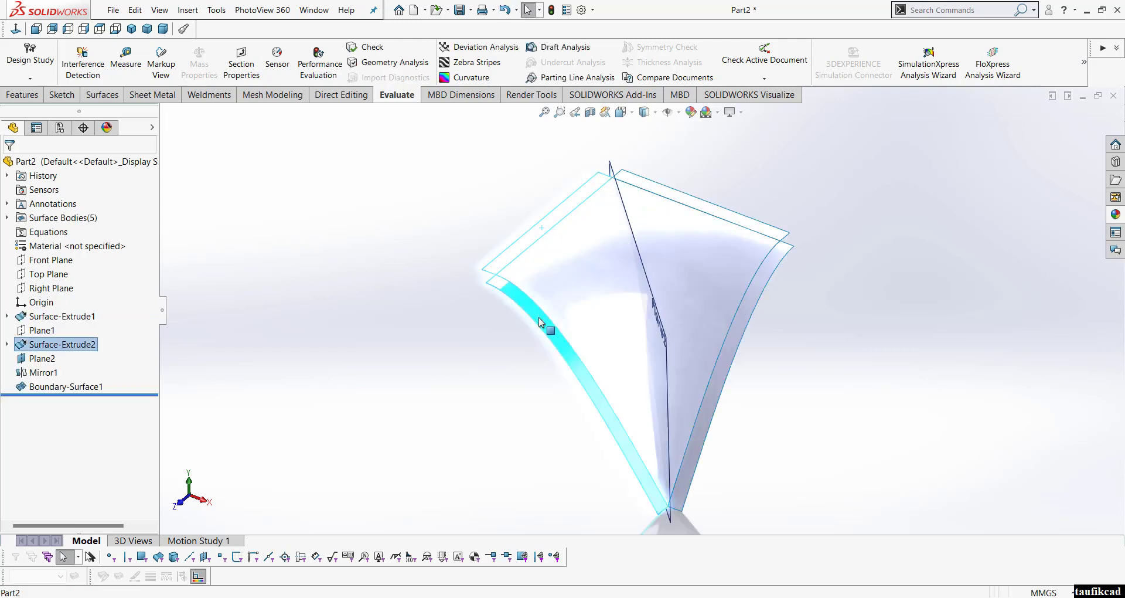
pyautogui.keyDown('ctrl'); pyautogui.click(541, 324); pyautogui.keyUp('ctrl')
pyautogui.keyDown('ctrl'); pyautogui.click(757, 294); pyautogui.keyUp('ctrl')
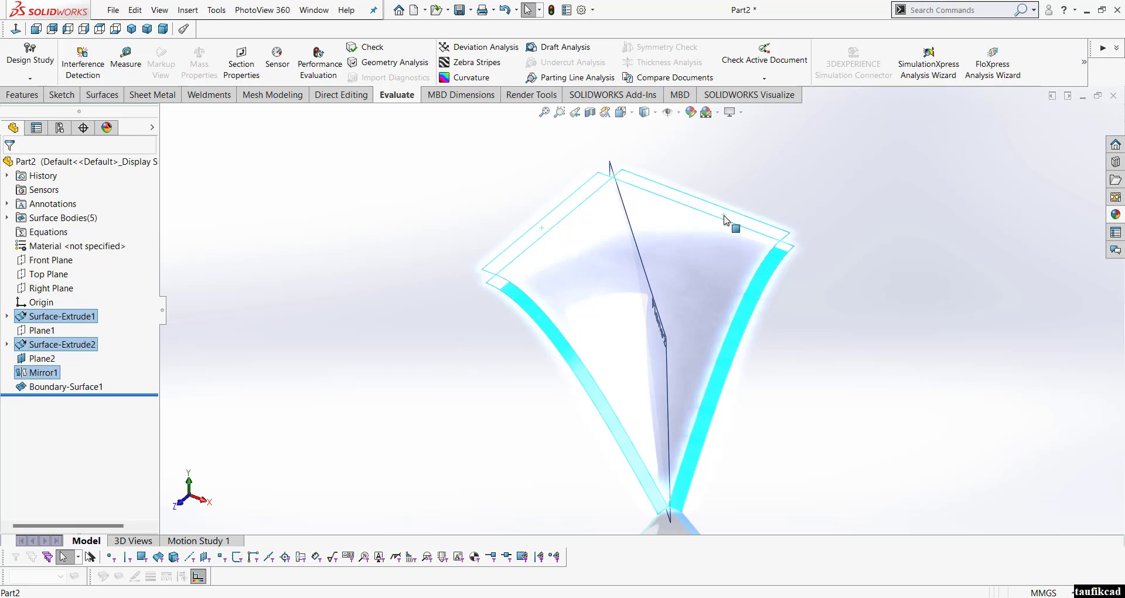
pyautogui.rightClick(369, 230)
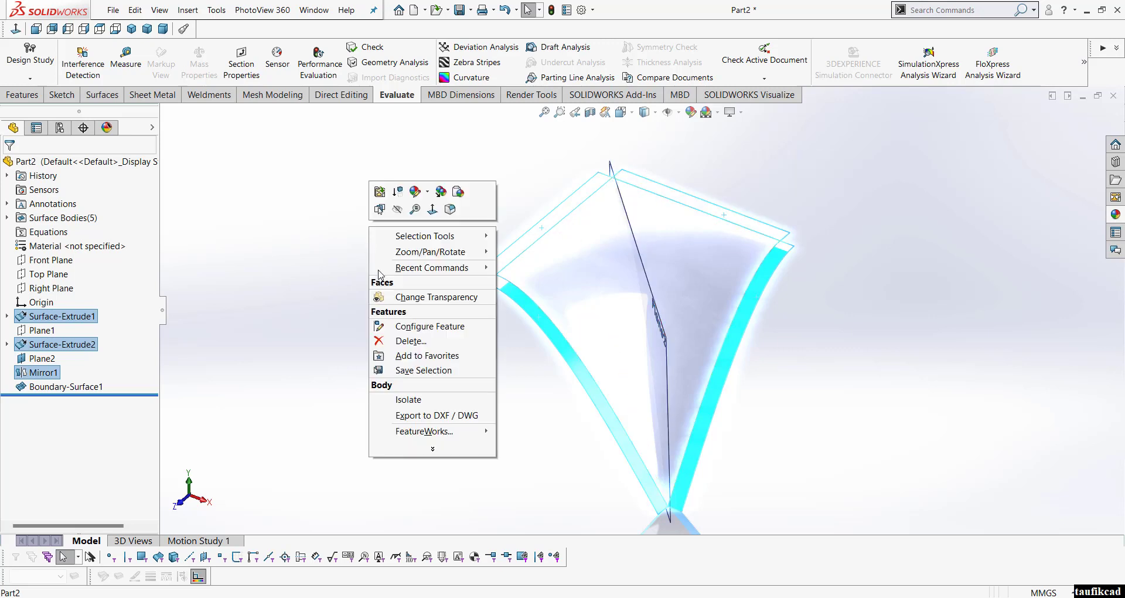
pyautogui.click(427, 342)
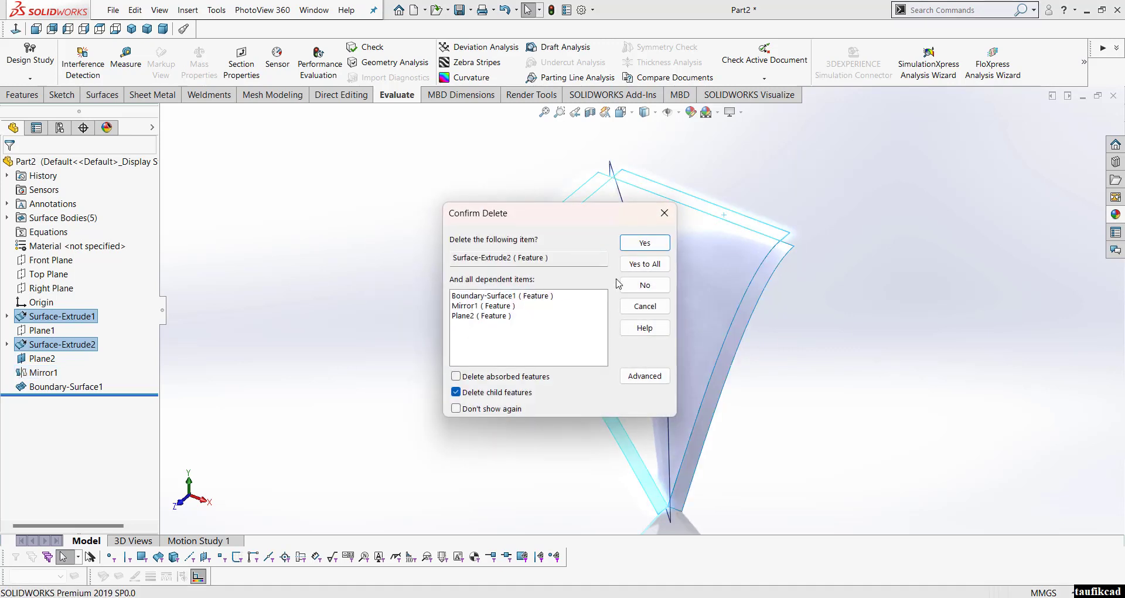
pyautogui.click(499, 296)
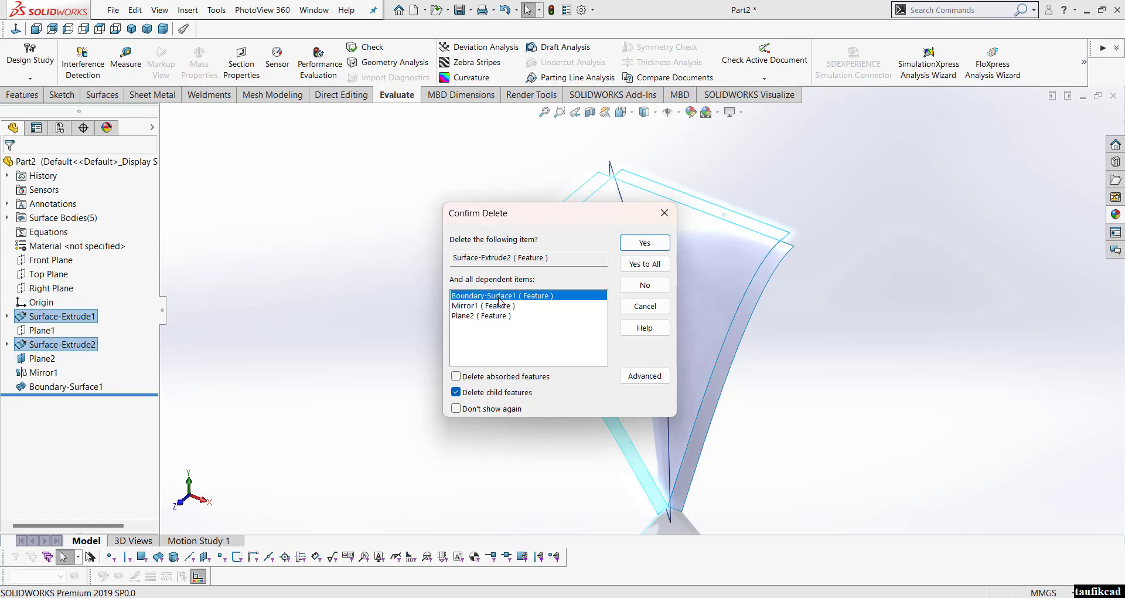
pyautogui.click(664, 212)
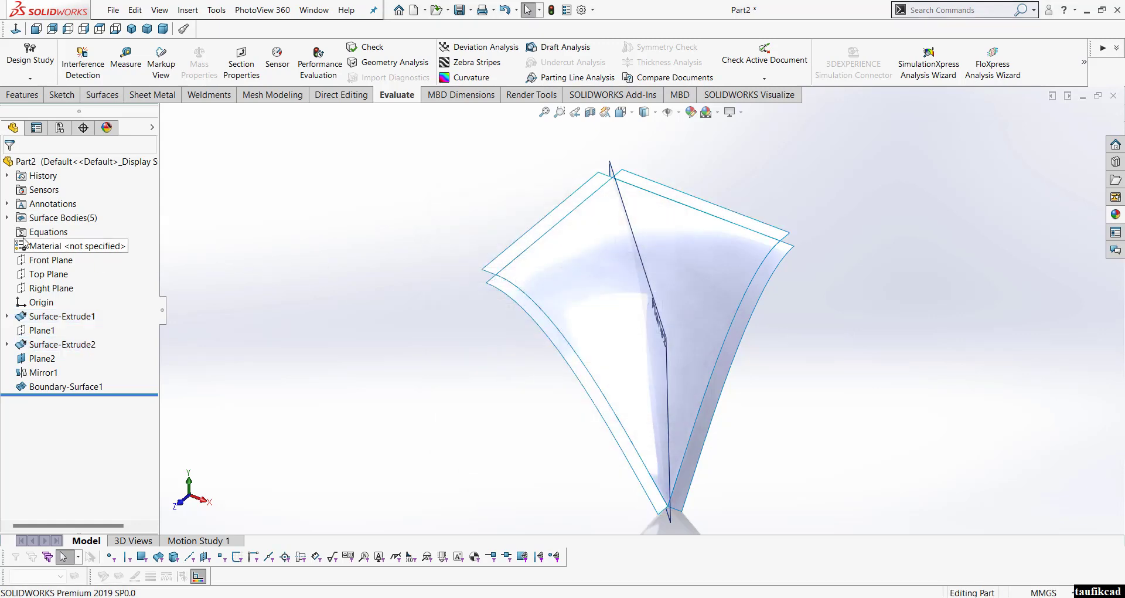
# Step: Delete the bodies Surface-Extrude1, Surface-Extrude2, Mirror1[1] and Mirror1[2] with Delete/Keep Body, keeping only the boundary surface
pyautogui.click(7, 217)
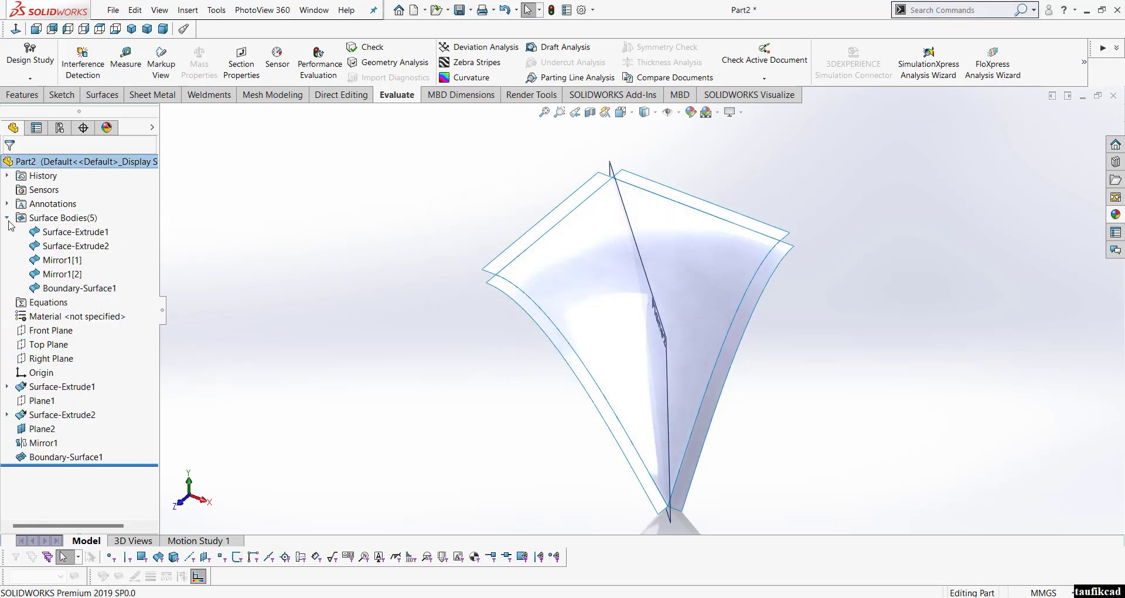
pyautogui.click(65, 246)
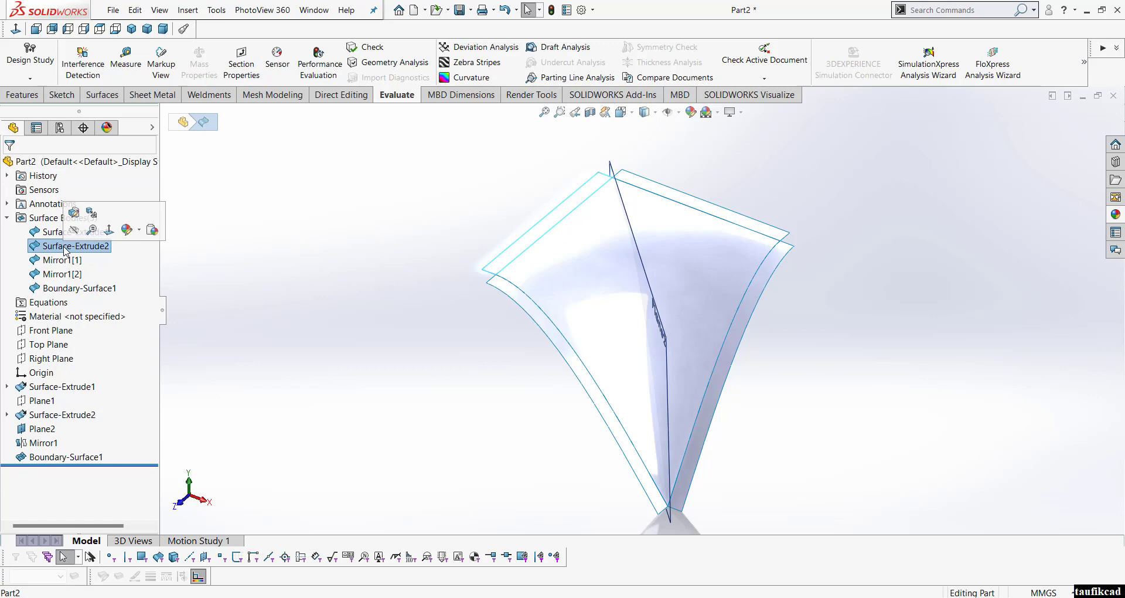
pyautogui.keyDown('ctrl'); pyautogui.click(62, 259); pyautogui.keyUp('ctrl')
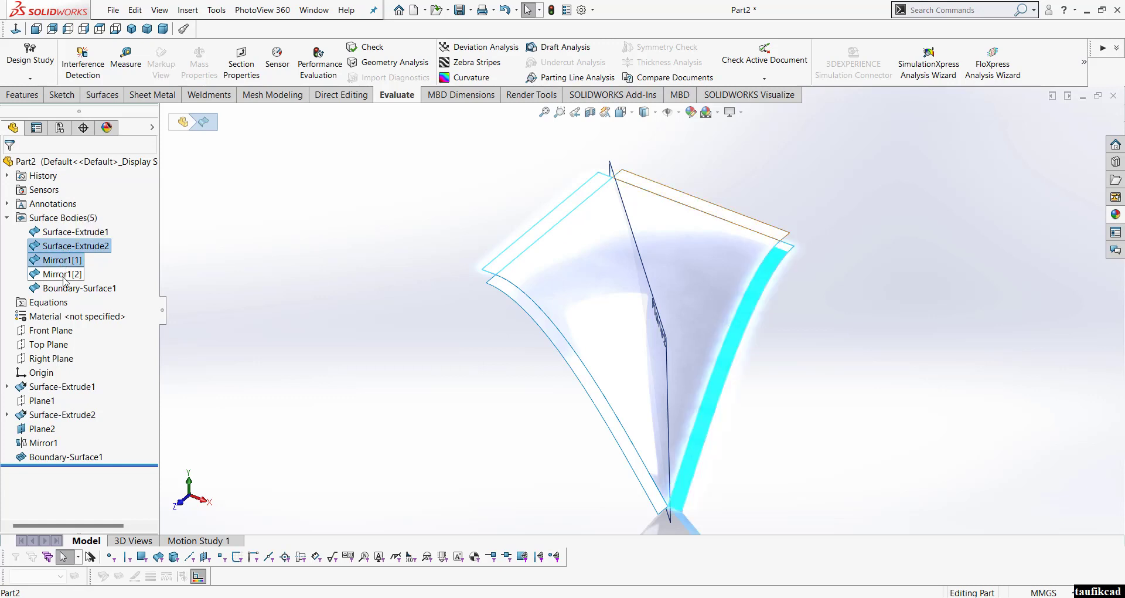
pyautogui.keyDown('ctrl'); pyautogui.click(64, 274); pyautogui.keyUp('ctrl')
pyautogui.keyDown('ctrl'); pyautogui.click(59, 233); pyautogui.keyUp('ctrl')
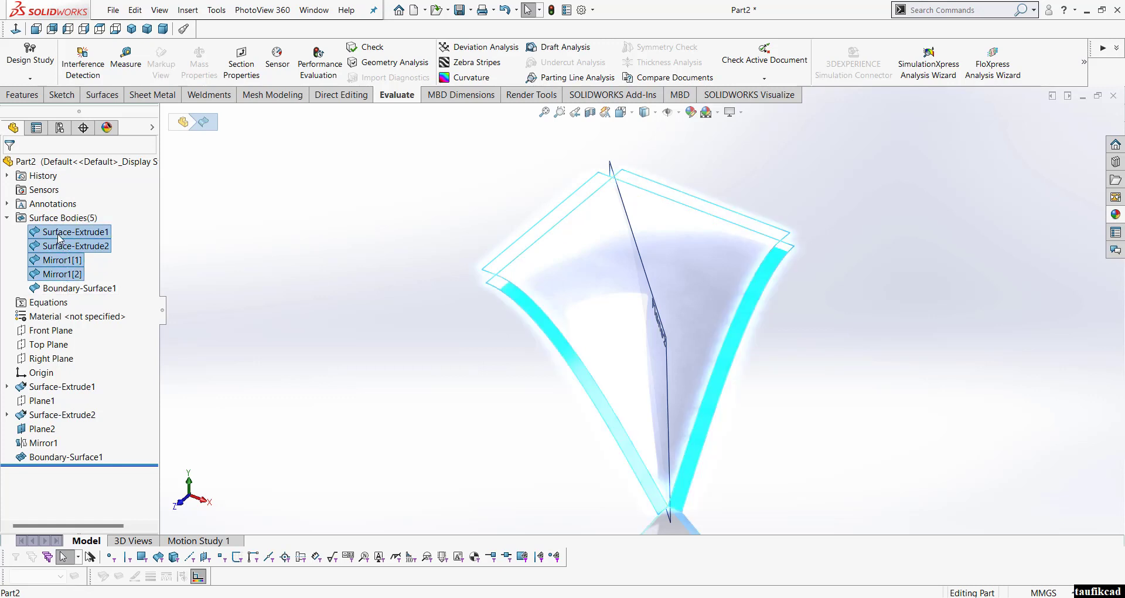
pyautogui.rightClick(59, 237)
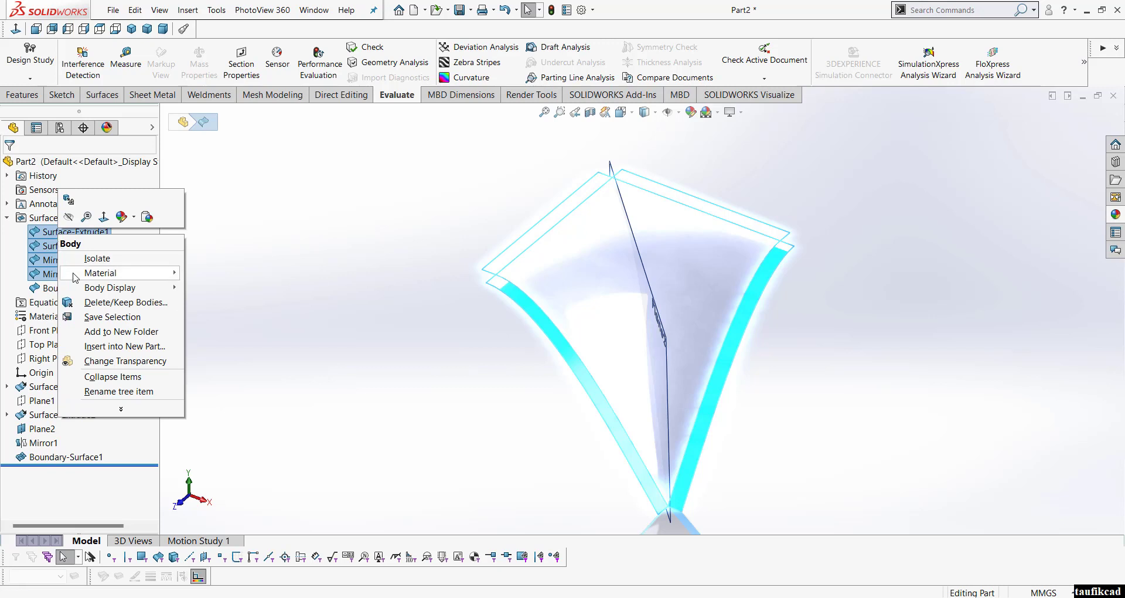
pyautogui.moveTo(75, 278)
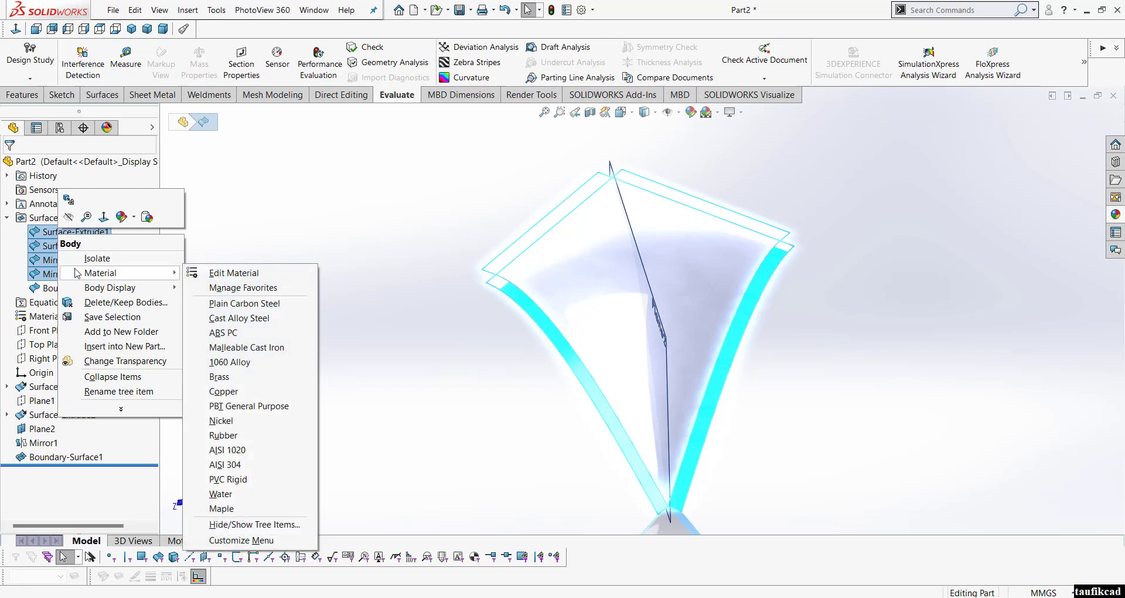
pyautogui.rightClick(41, 236)
pyautogui.press('Escape')
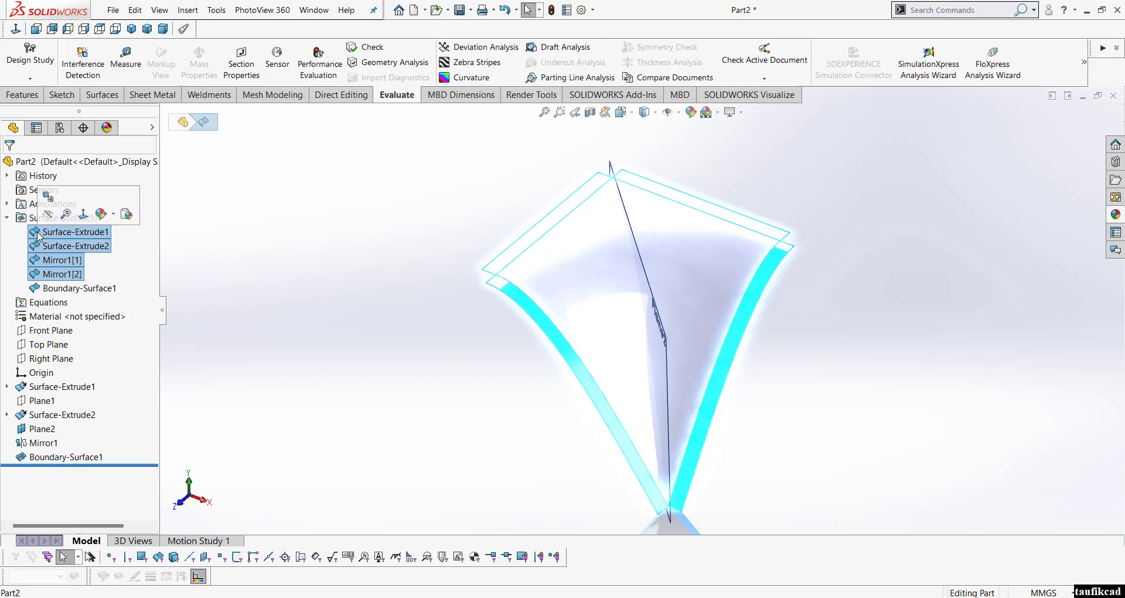
pyautogui.press('Delete')
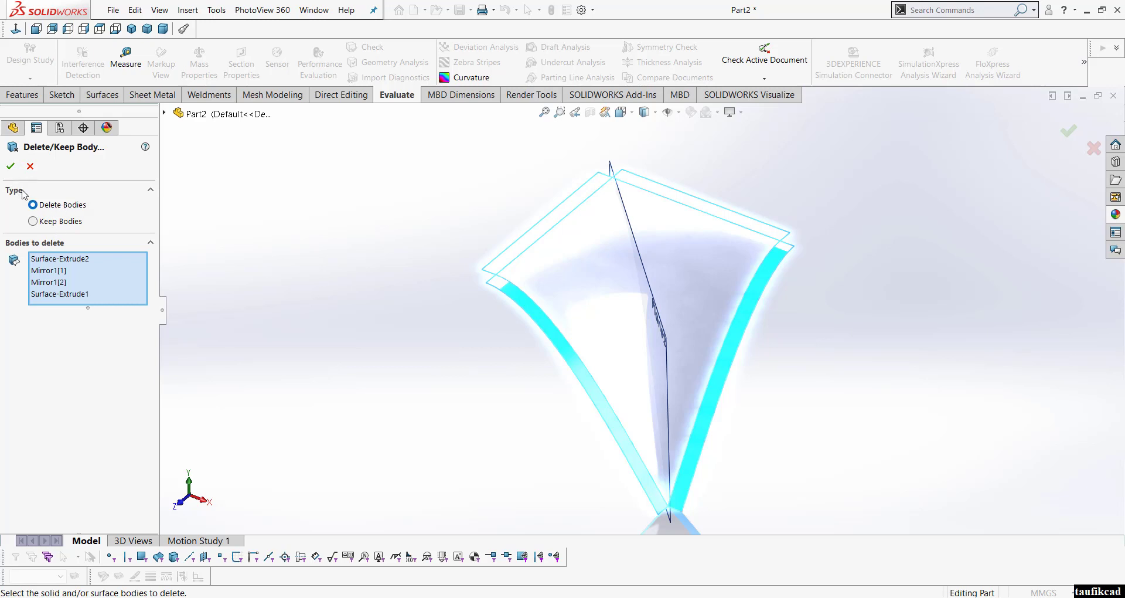
pyautogui.click(10, 166)
# Step: Show Plane1, the hidden reference plane along the boundary surface's straight edge
pyautogui.scroll(-3, 676, 275)
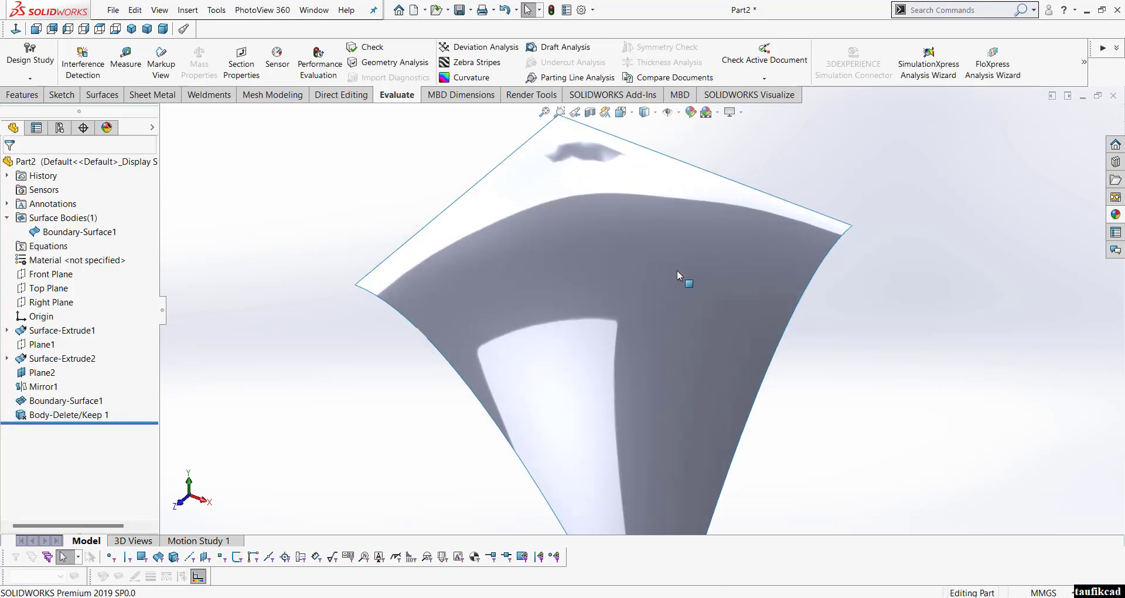
pyautogui.scroll(3, 676, 274)
pyautogui.moveTo(673, 276); pyautogui.dragTo(802, 343, button='middle')
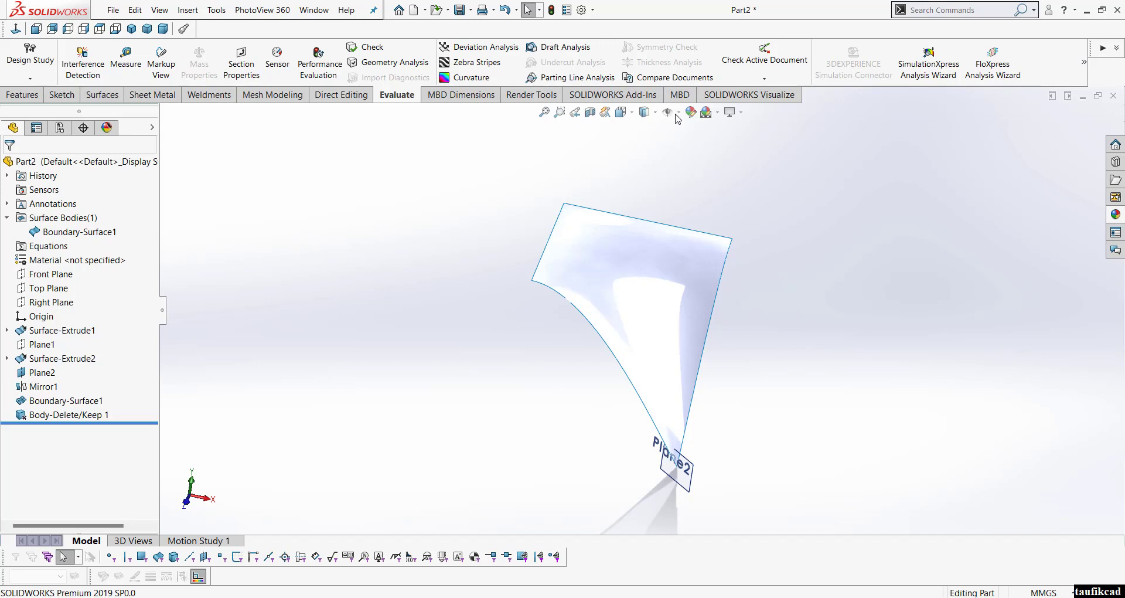
pyautogui.click(43, 345)
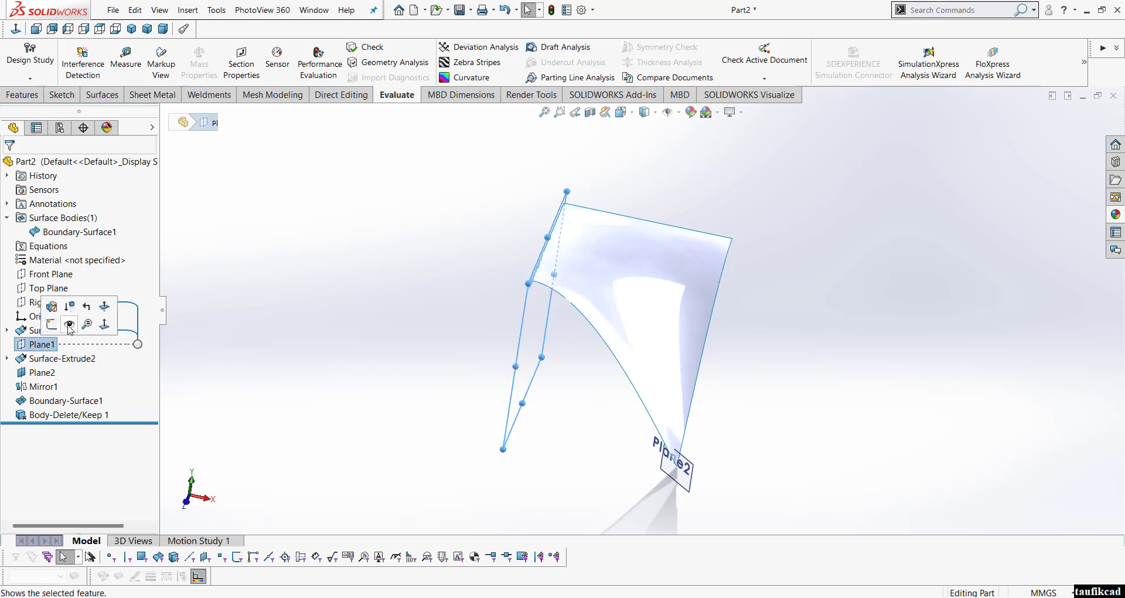
pyautogui.click(399, 343)
pyautogui.moveTo(401, 344); pyautogui.dragTo(444, 412, button='middle')
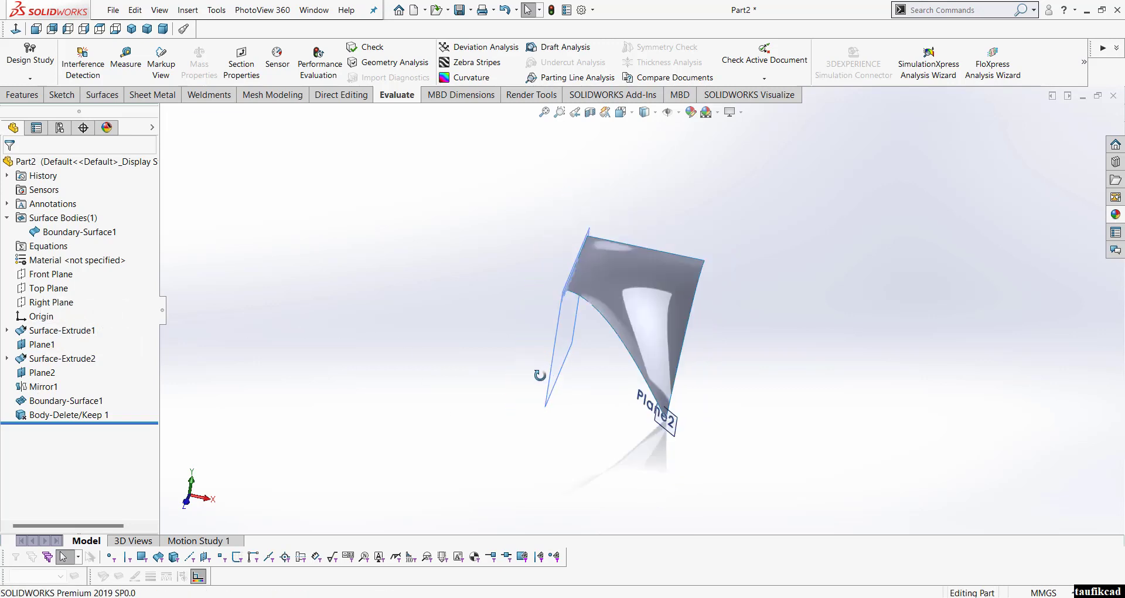
pyautogui.moveTo(539, 375); pyautogui.dragTo(465, 250, button='middle')
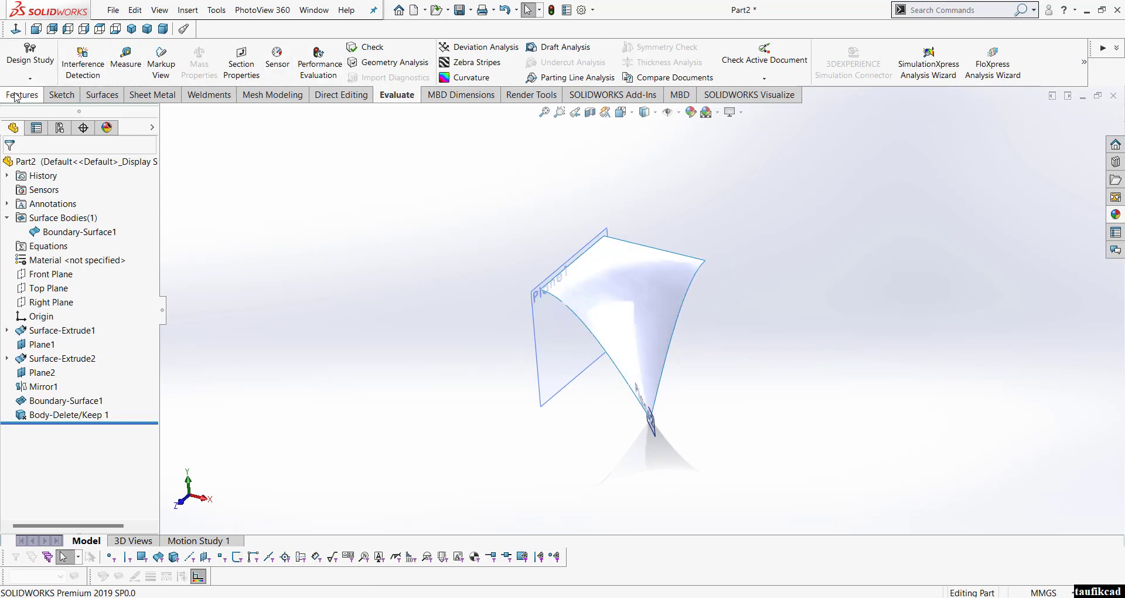
# Step: Mirror the boundary surface body about Plane1, leaving the surfaces unknitted
pyautogui.click(15, 97)
pyautogui.click(522, 76)
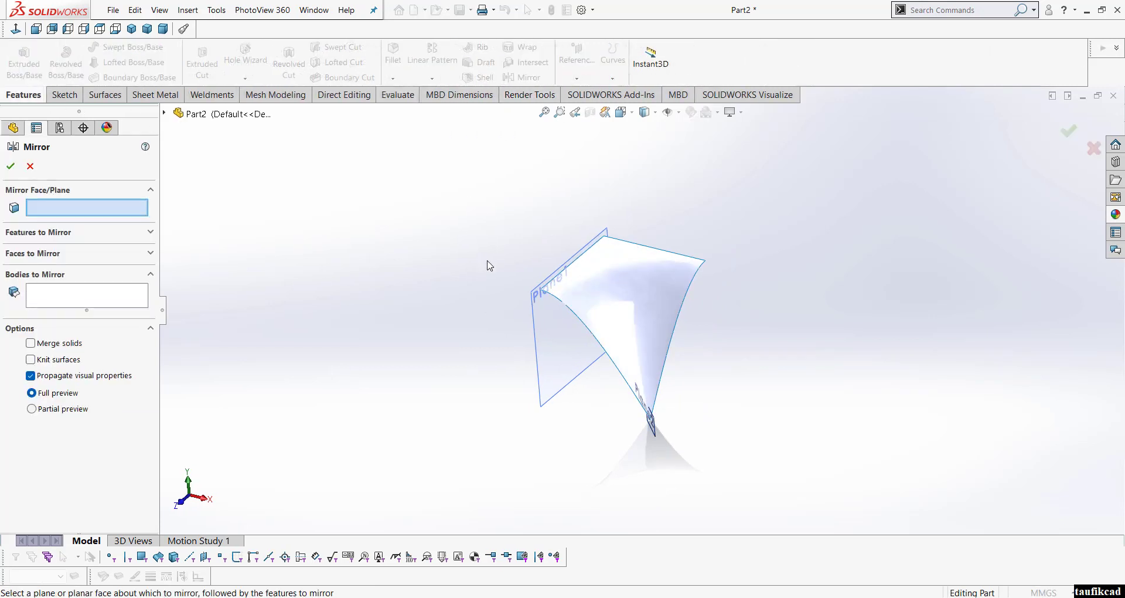
pyautogui.click(569, 375)
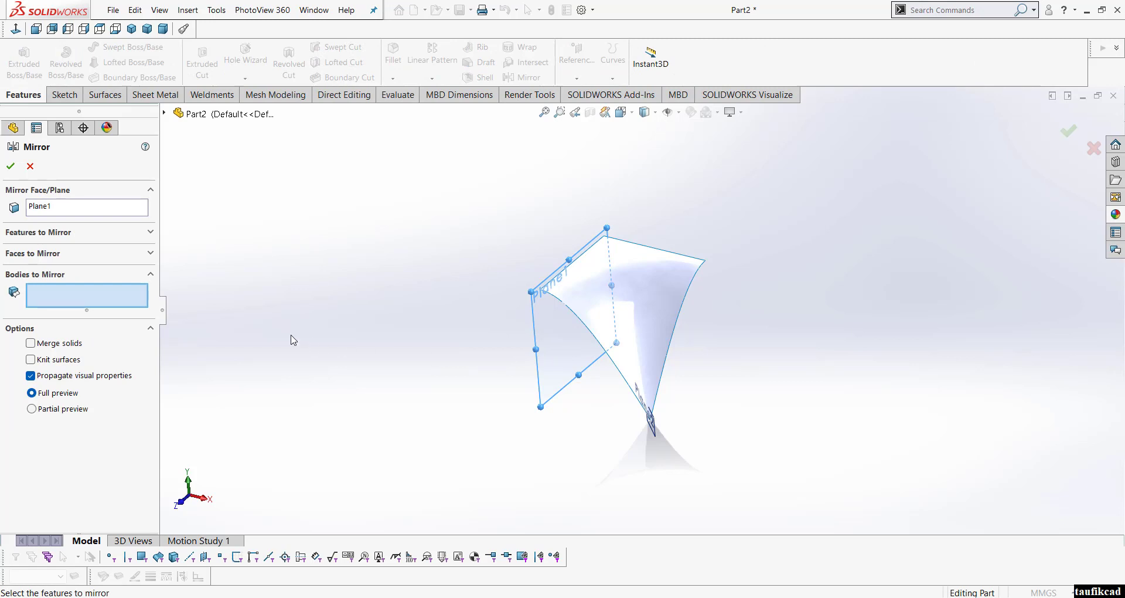
pyautogui.click(615, 265)
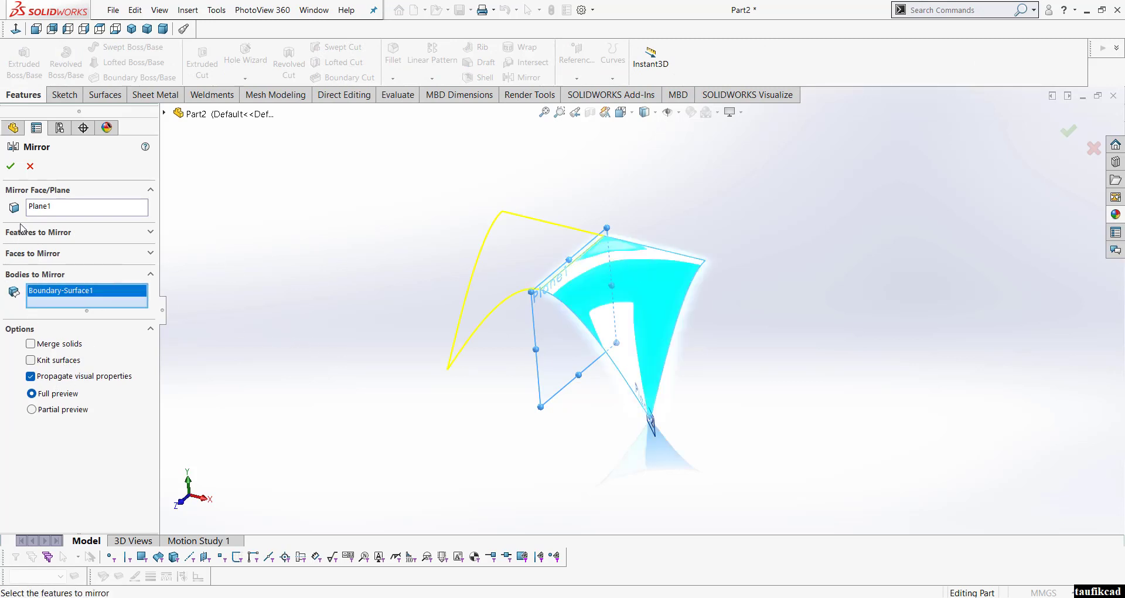
pyautogui.click(11, 168)
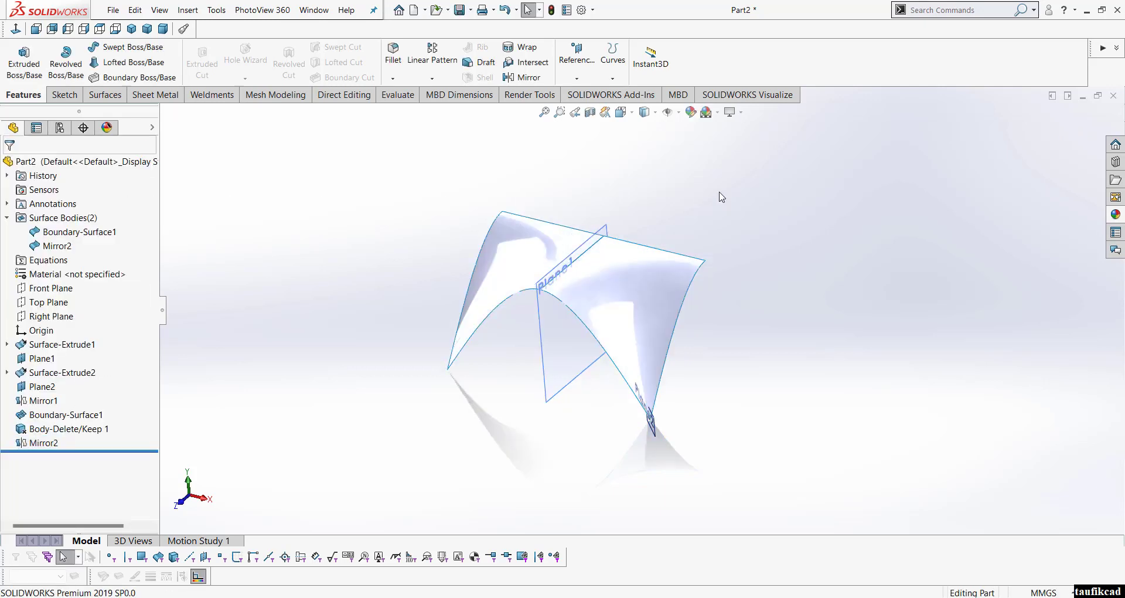
# Step: Create a reference plane parallel to the Front Plane through the outer upper corner vertex of the boundary surface
pyautogui.moveTo(721, 197); pyautogui.dragTo(708, 223, button='middle')
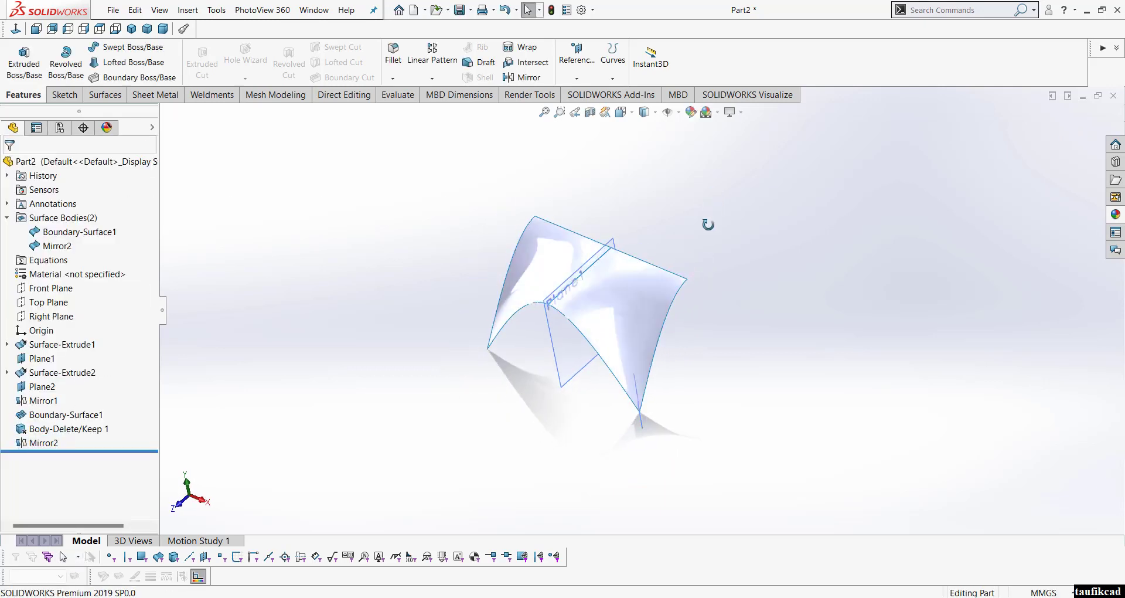
pyautogui.click(577, 80)
pyautogui.click(587, 94)
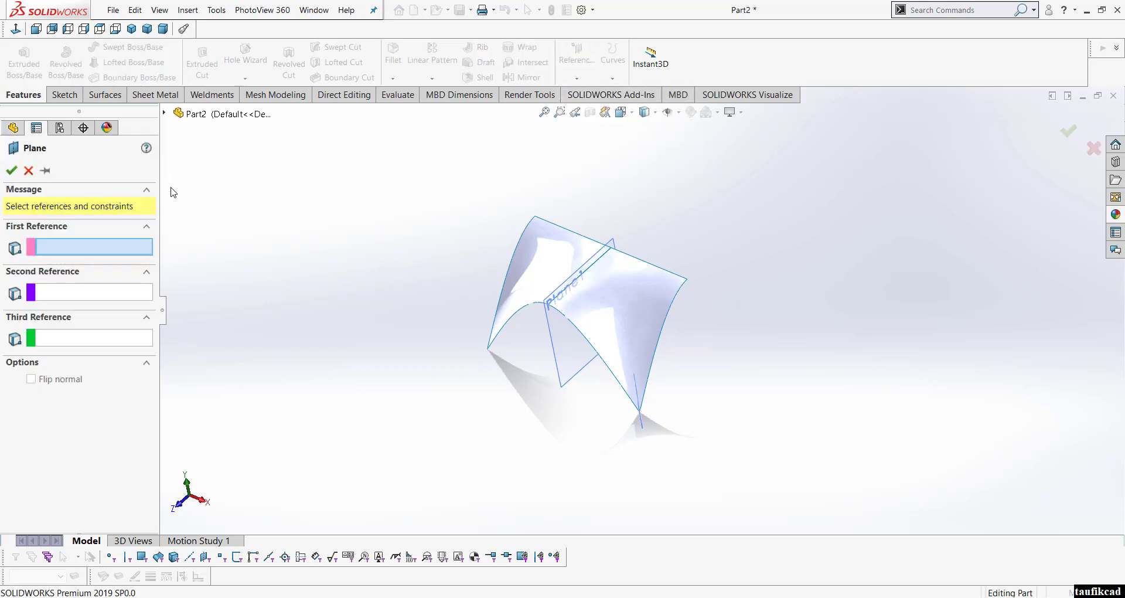
pyautogui.click(164, 113)
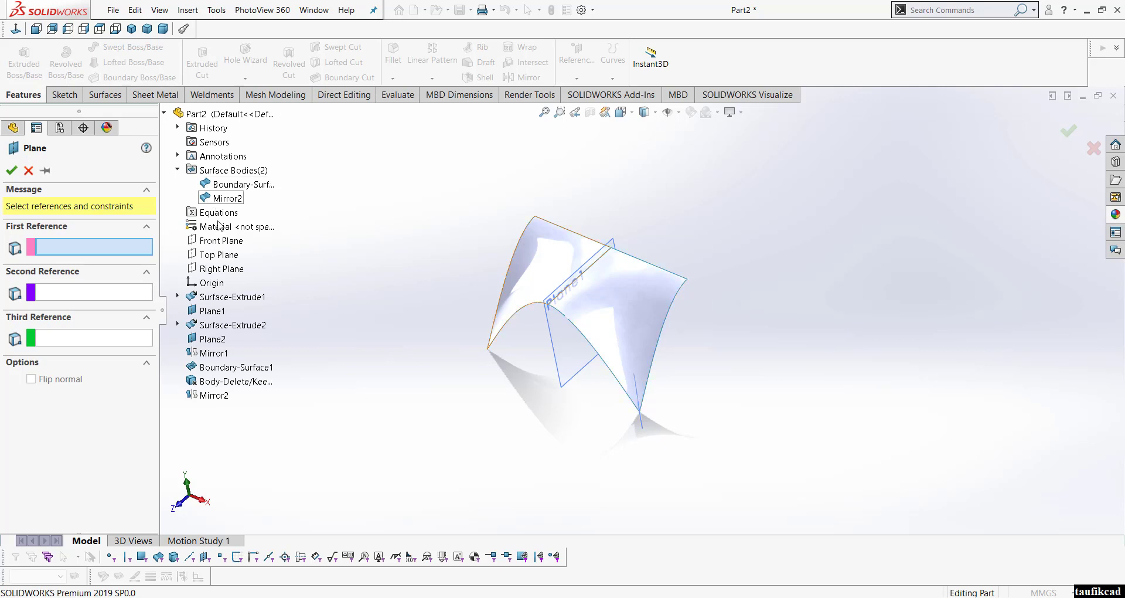
pyautogui.click(218, 241)
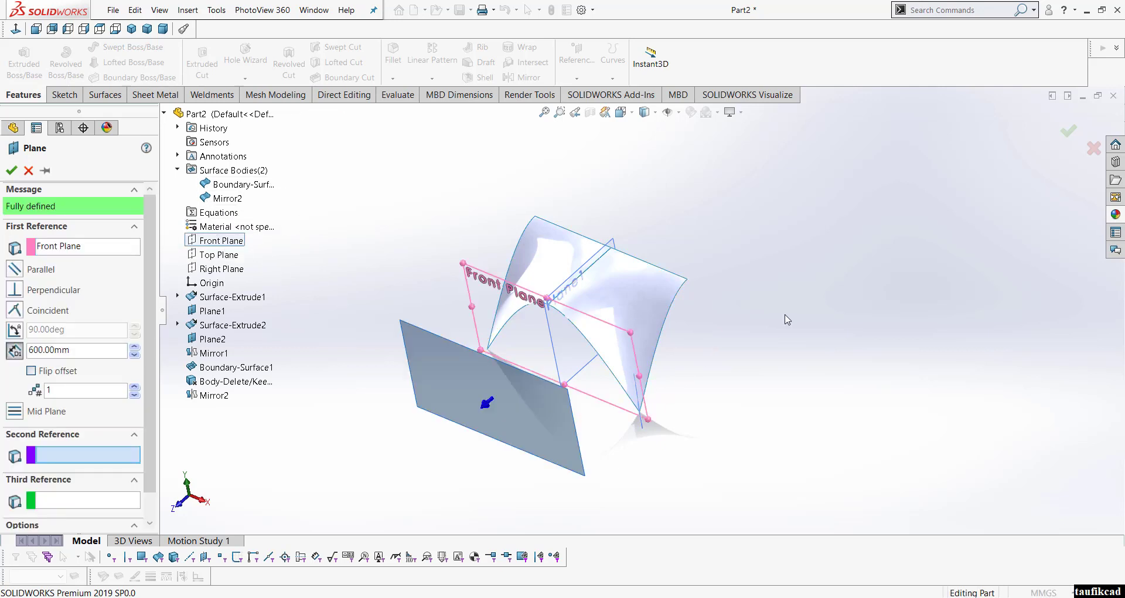
pyautogui.click(687, 280)
pyautogui.rightClick(811, 284)
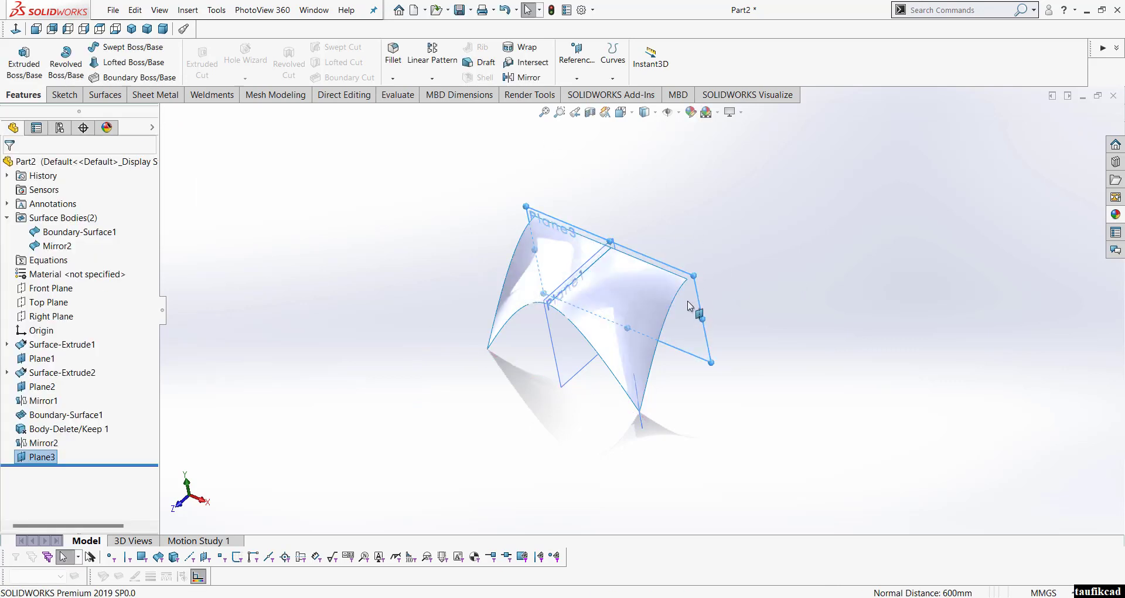
pyautogui.click(765, 289)
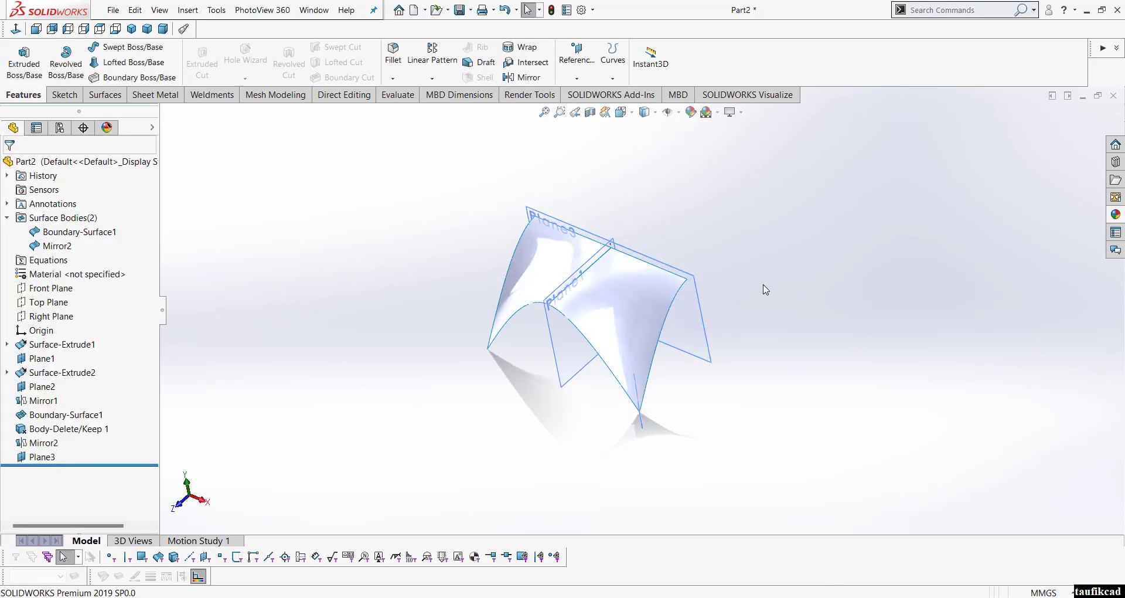
# Step: Mirror both surface bodies, Boundary-Surface1 and Mirror2, about Plane3 to complete the four-legged canopy
pyautogui.click(702, 319)
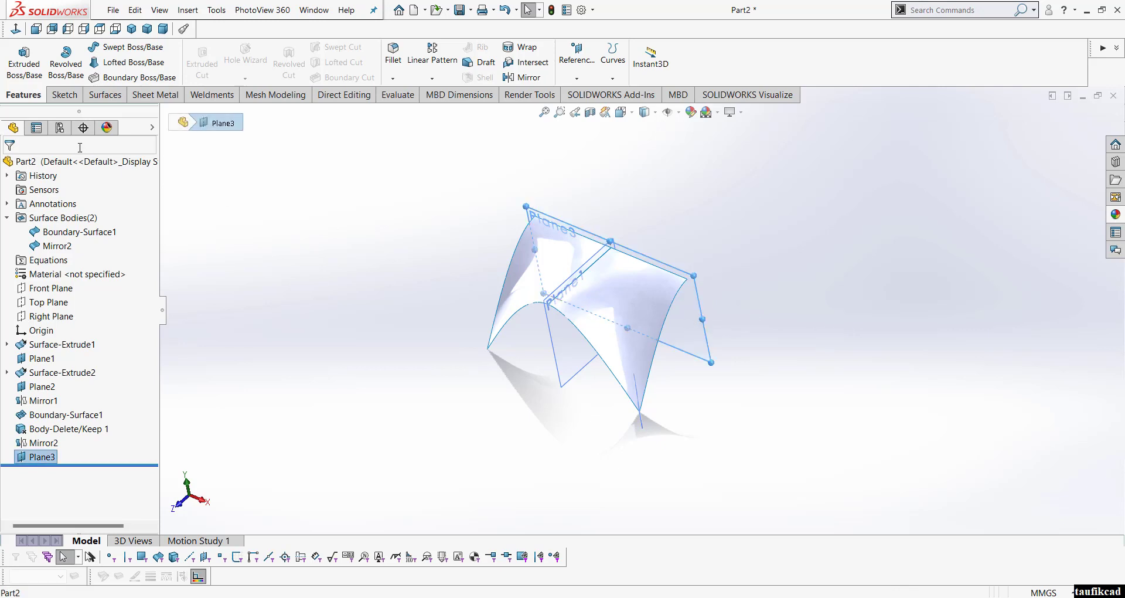
pyautogui.click(523, 78)
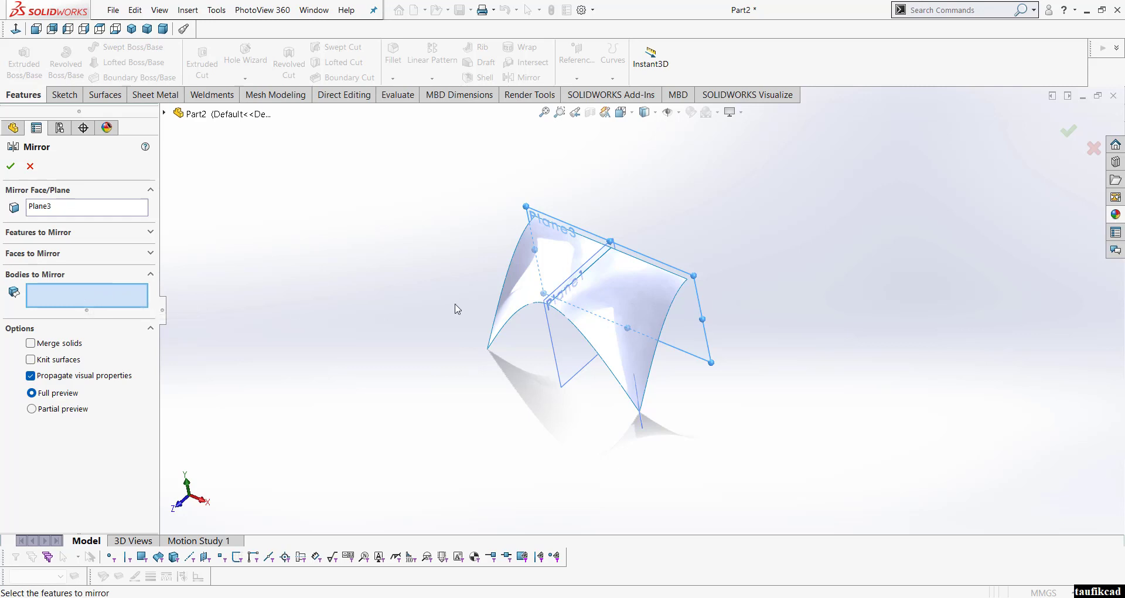
pyautogui.click(504, 289)
pyautogui.click(604, 290)
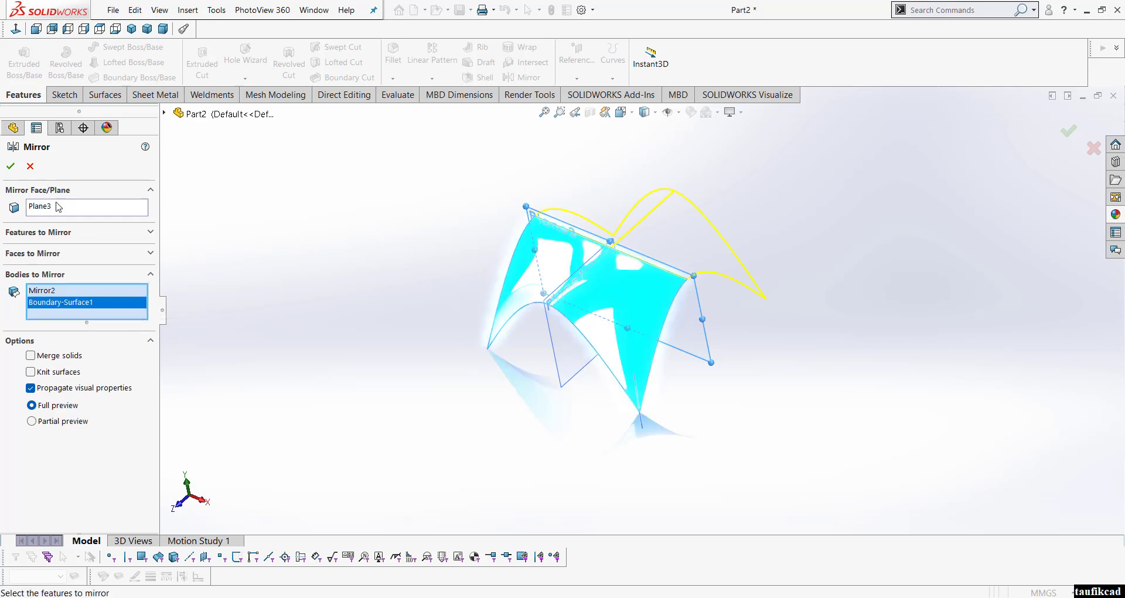
pyautogui.click(10, 166)
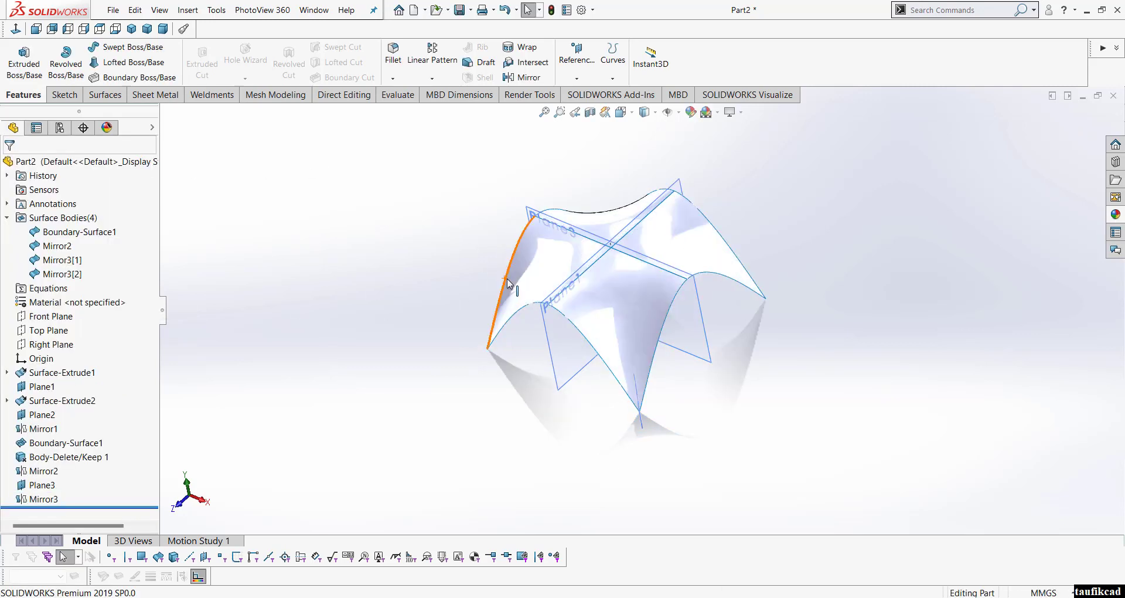
# Step: Hide the reference planes in the view so that only the mirrored surfaces are displayed
pyautogui.moveTo(507, 278); pyautogui.dragTo(526, 259, button='middle')
pyautogui.click(667, 113)
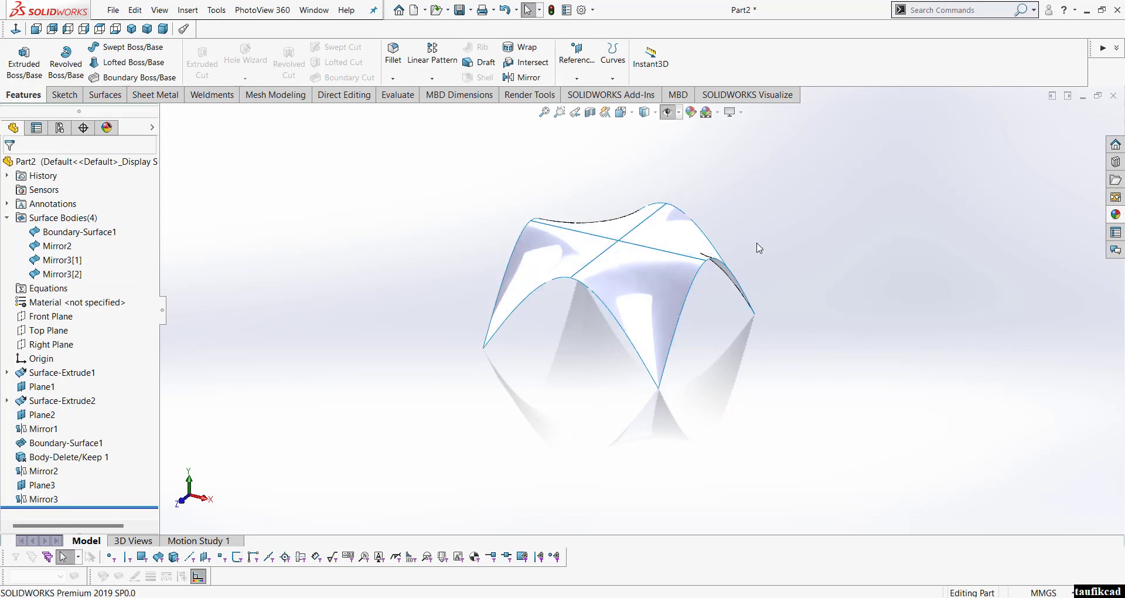
pyautogui.scroll(-3, 758, 247)
pyautogui.moveTo(612, 280); pyautogui.dragTo(729, 336, button='middle')
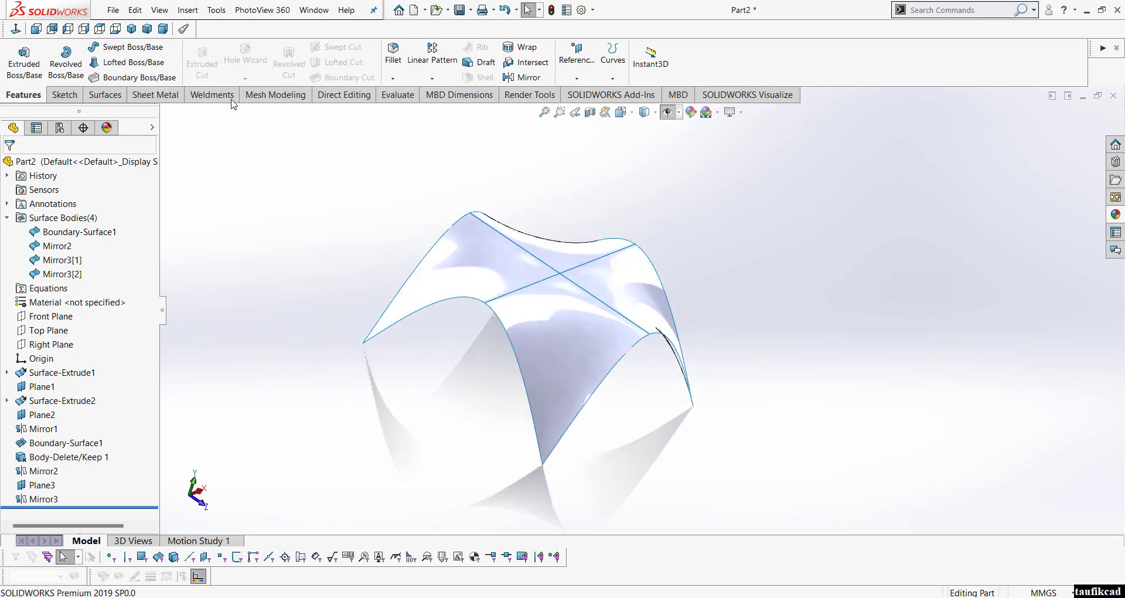
# Step: Knit the four canopy surfaces into one surface body with a 0.0025 mm knitting tolerance
pyautogui.click(113, 97)
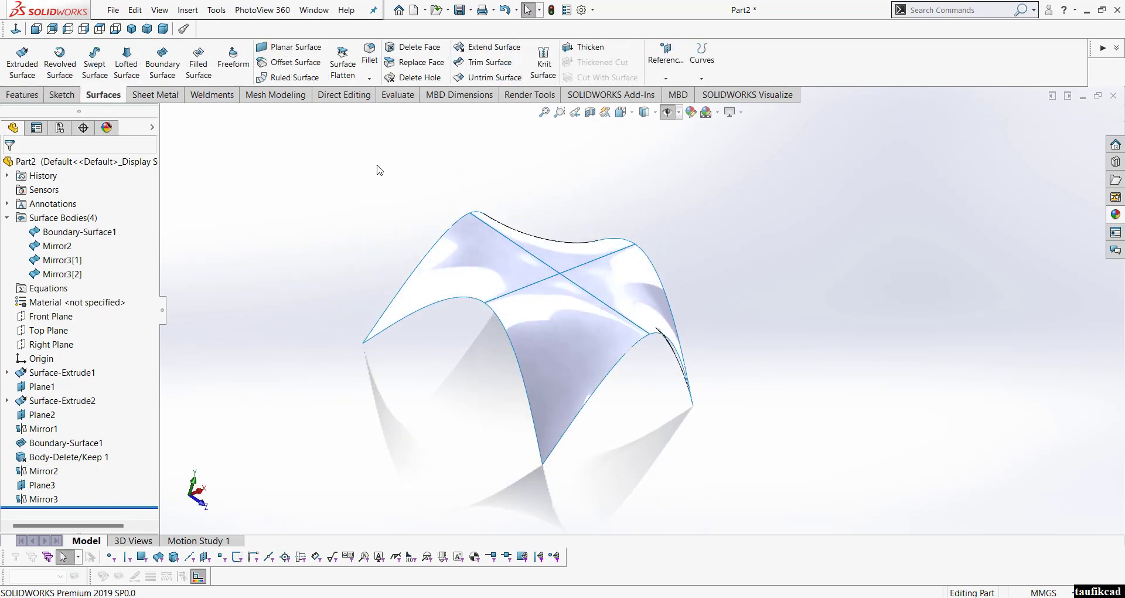
pyautogui.click(543, 69)
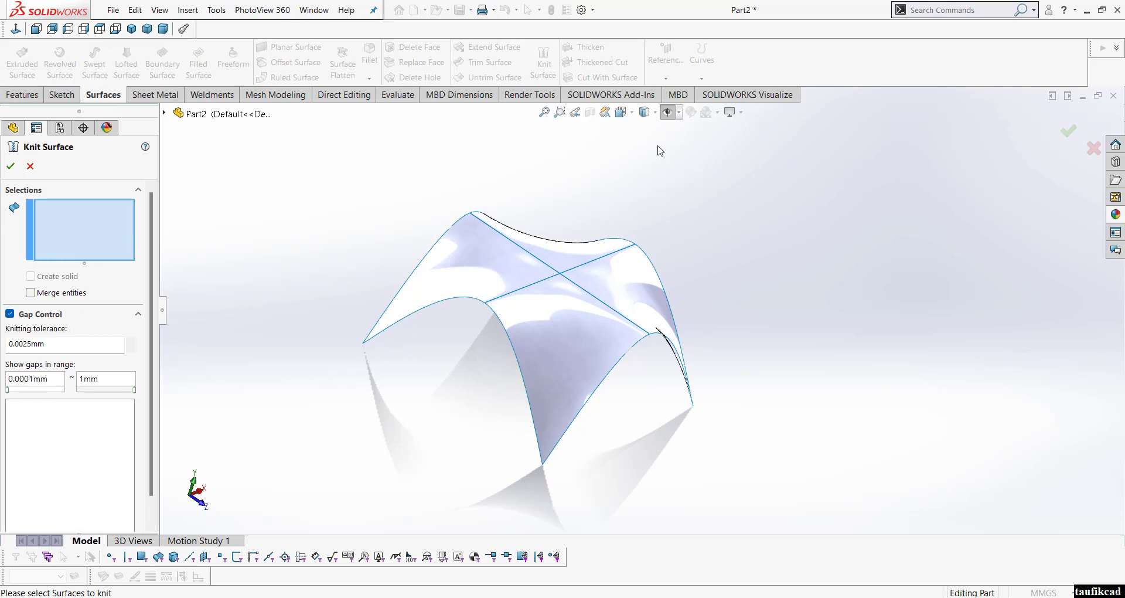
pyautogui.click(493, 270)
pyautogui.click(568, 247)
pyautogui.click(614, 281)
pyautogui.click(580, 321)
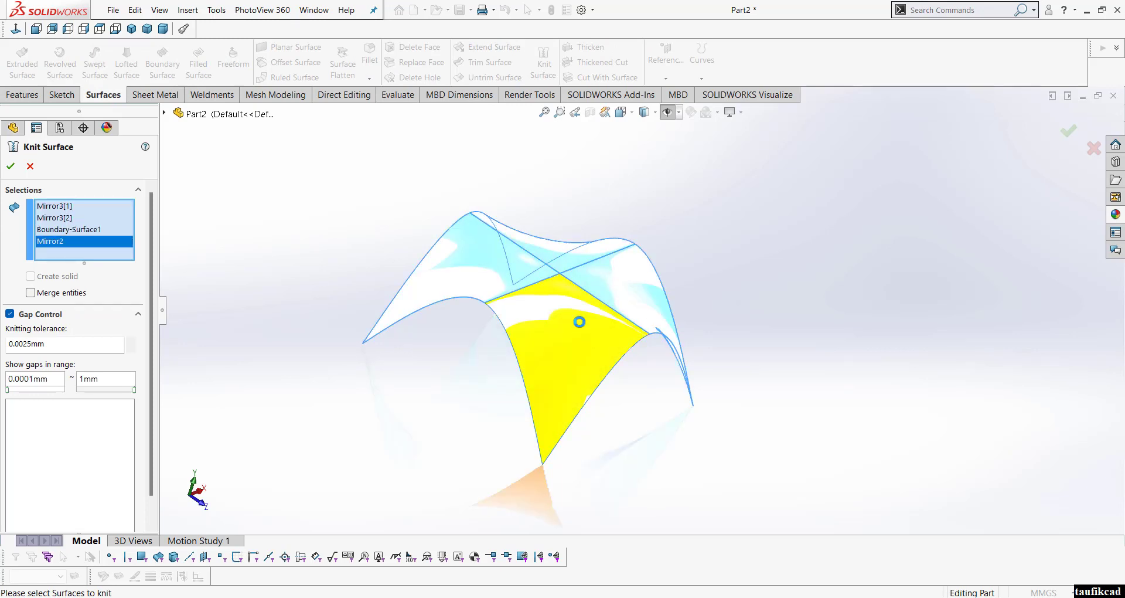
pyautogui.click(12, 166)
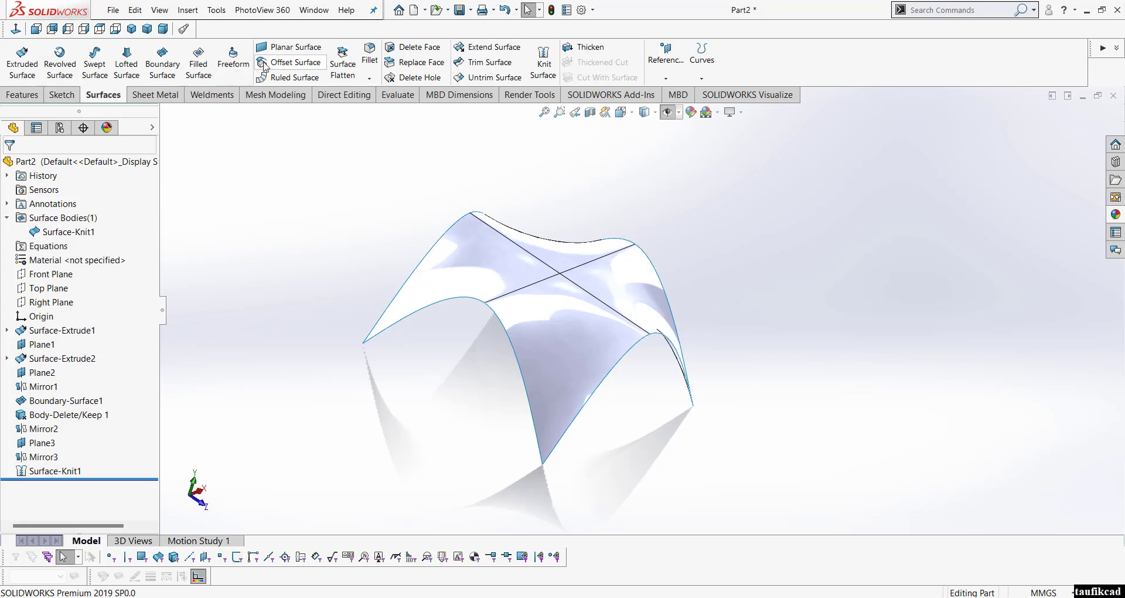
# Step: Close one side arch of the canopy with a planar surface bounded by the arch's two curved edges
pyautogui.click(292, 49)
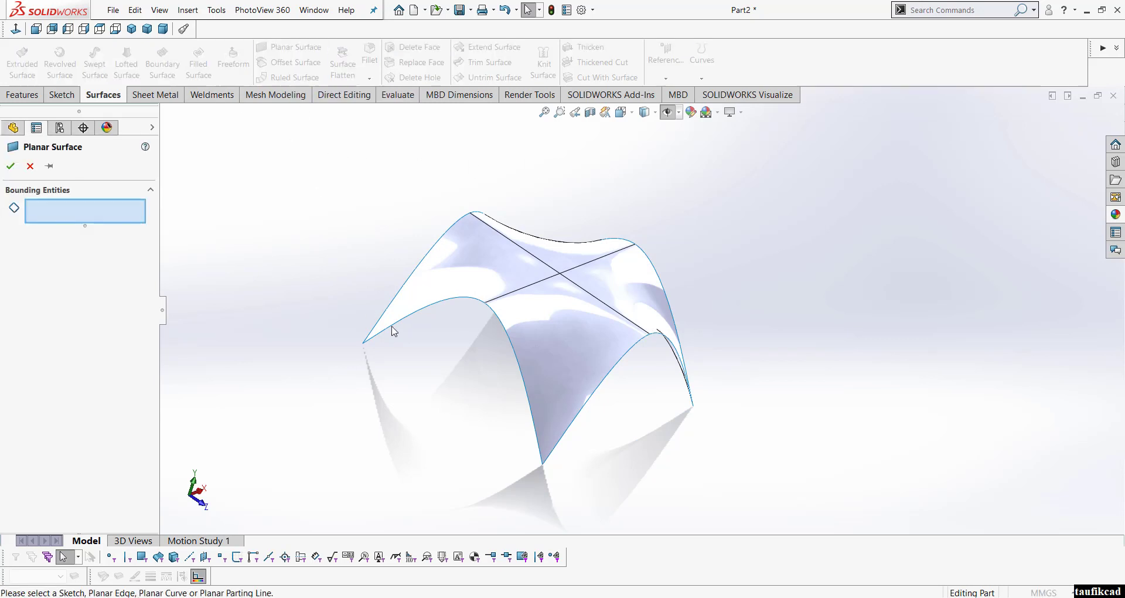
pyautogui.click(430, 307)
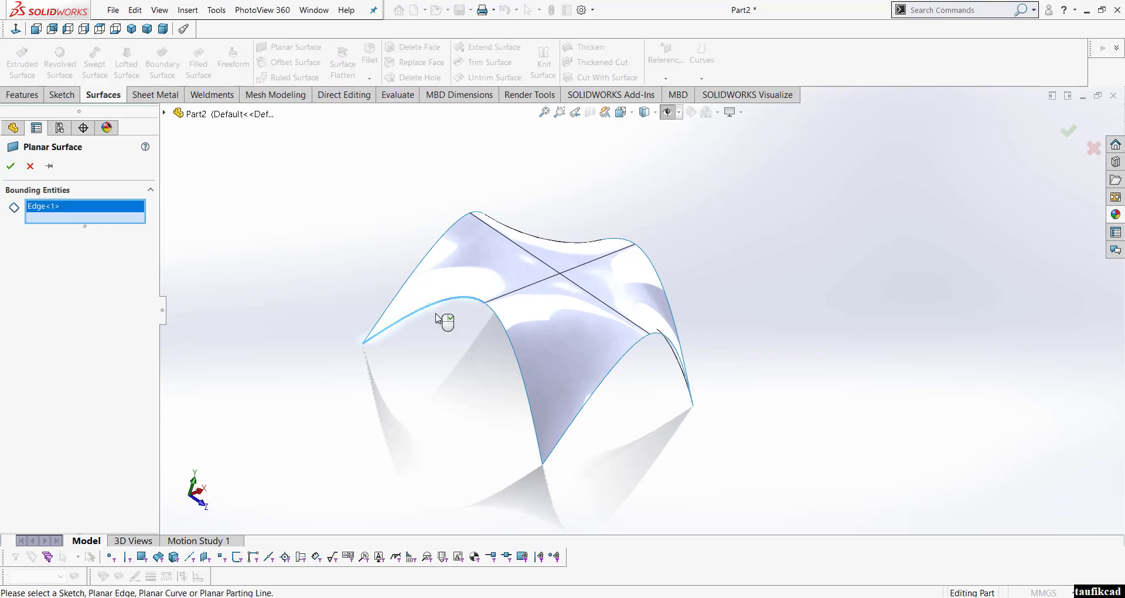
pyautogui.click(508, 338)
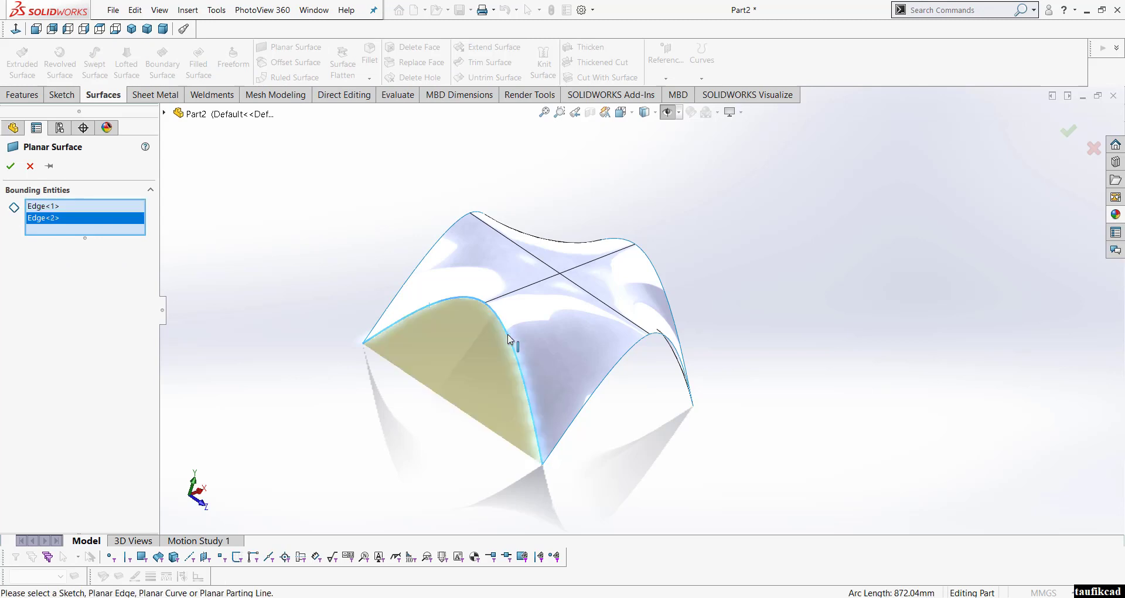
pyautogui.rightClick(285, 308)
# Step: Set up a Move/Copy Body copy of the planar arch surface, rotating about the vertex at the canopy's top centre
pyautogui.moveTo(476, 317)
pyautogui.mouseDown(button='middle')
pyautogui.moveTo(407, 335)
pyautogui.moveTo(460, 269)
pyautogui.mouseUp(button='middle')
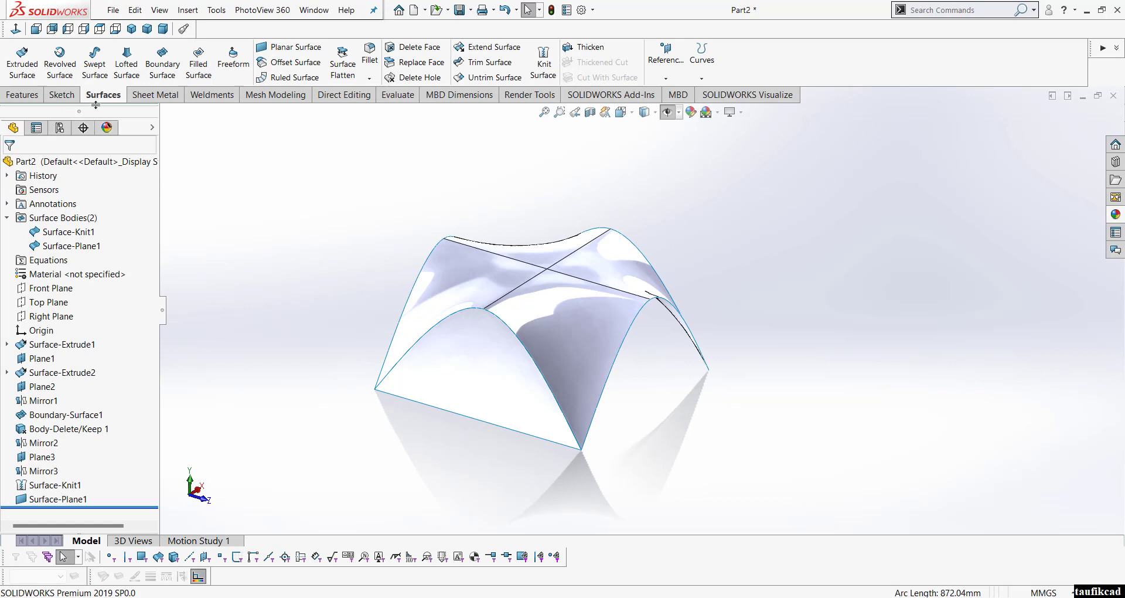
pyautogui.click(344, 94)
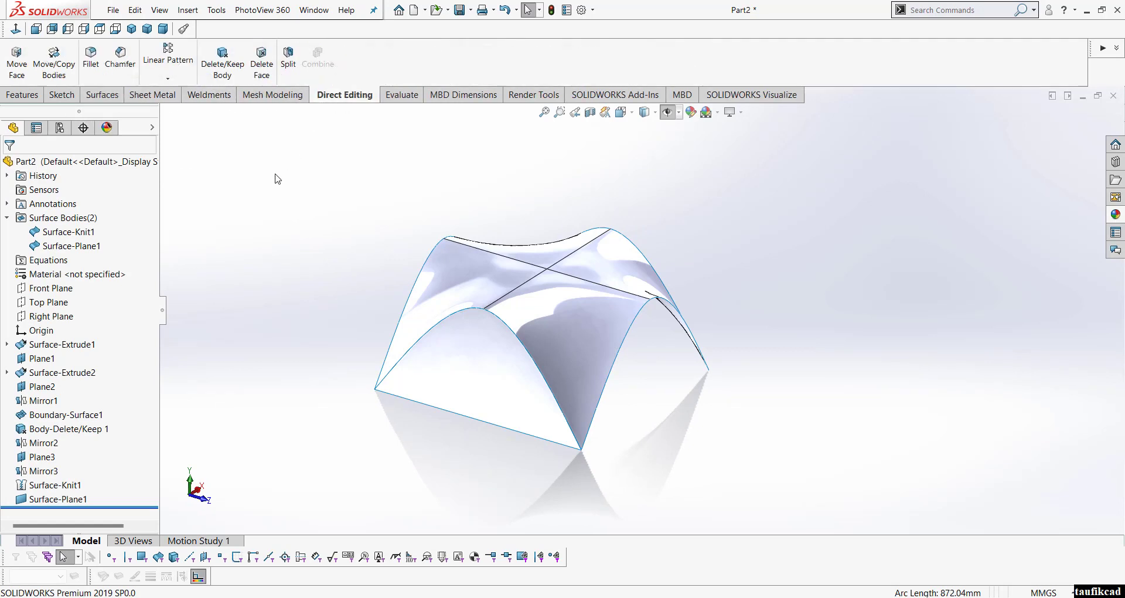
pyautogui.click(937, 14)
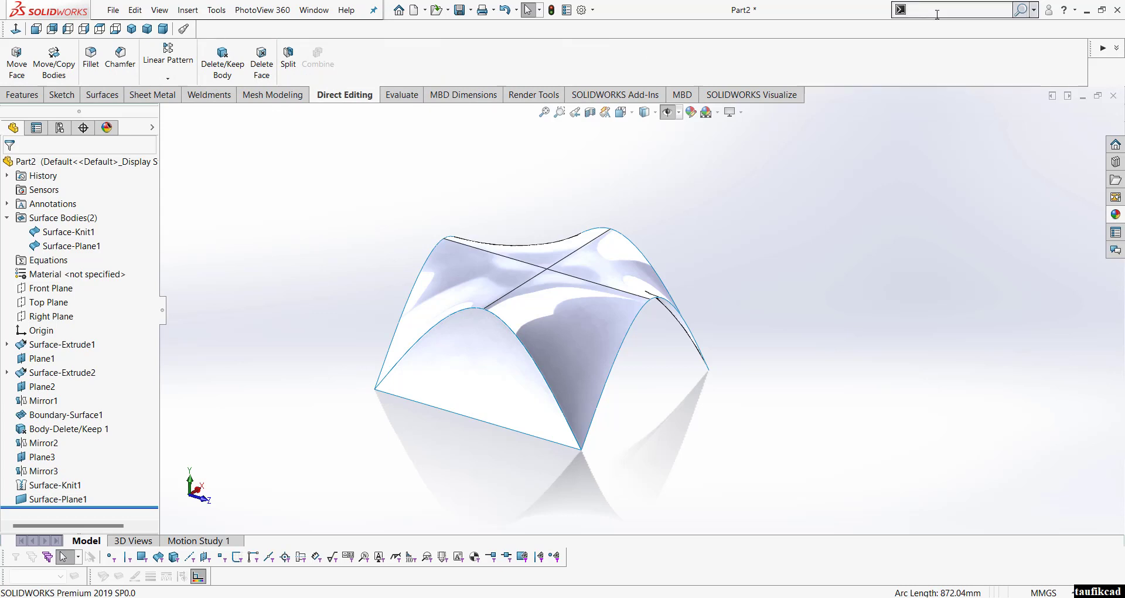
pyautogui.click(63, 69)
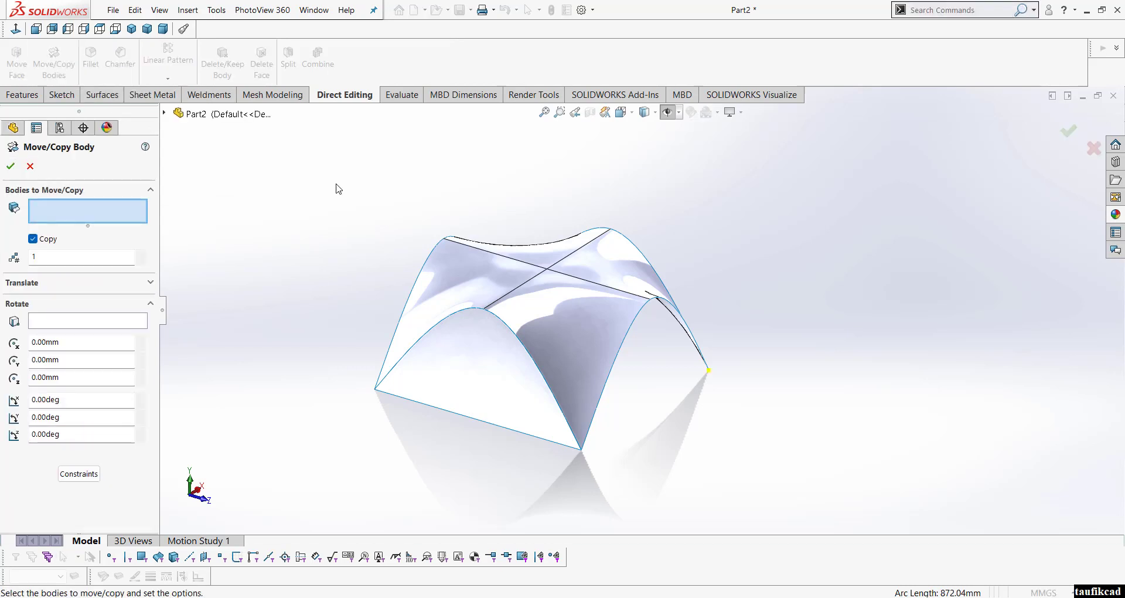
pyautogui.click(57, 322)
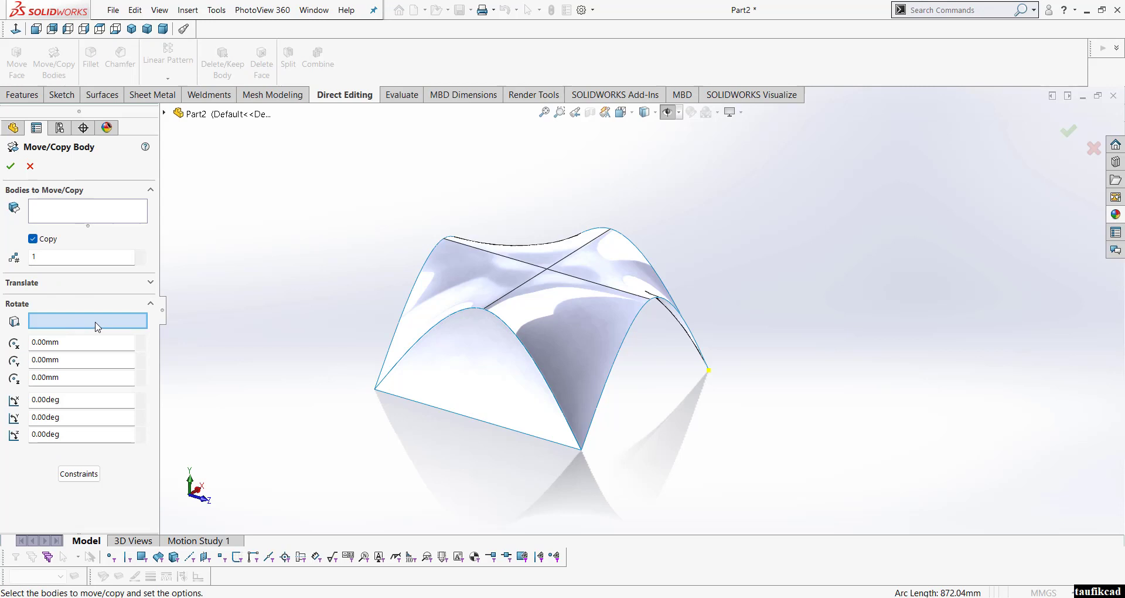
pyautogui.click(546, 269)
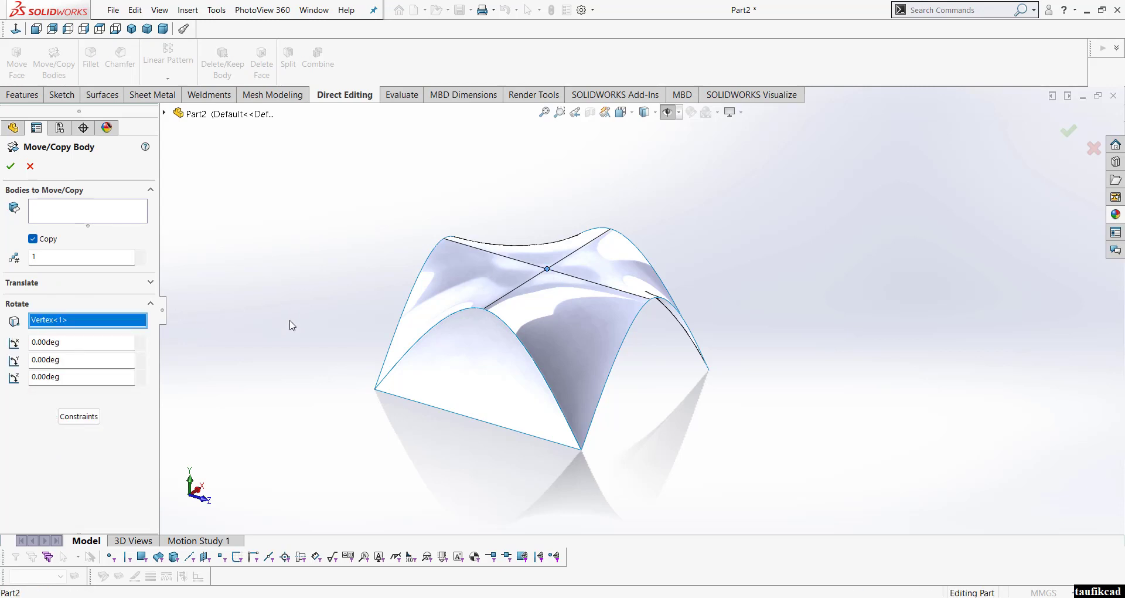
pyautogui.moveTo(290, 320); pyautogui.dragTo(286, 336, button='middle')
pyautogui.click(93, 214)
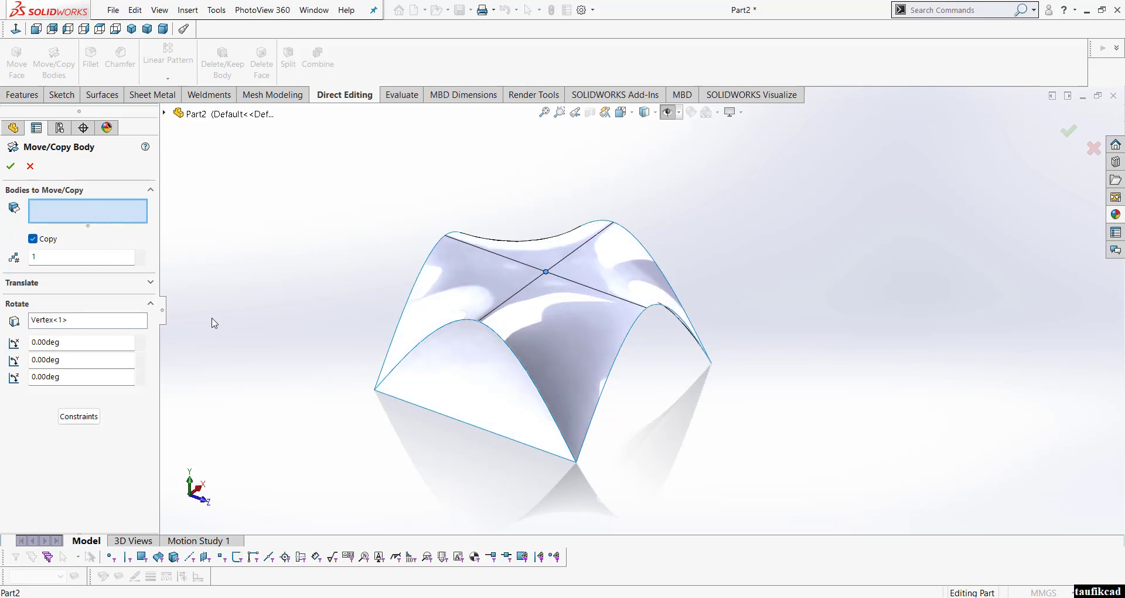
pyautogui.click(469, 397)
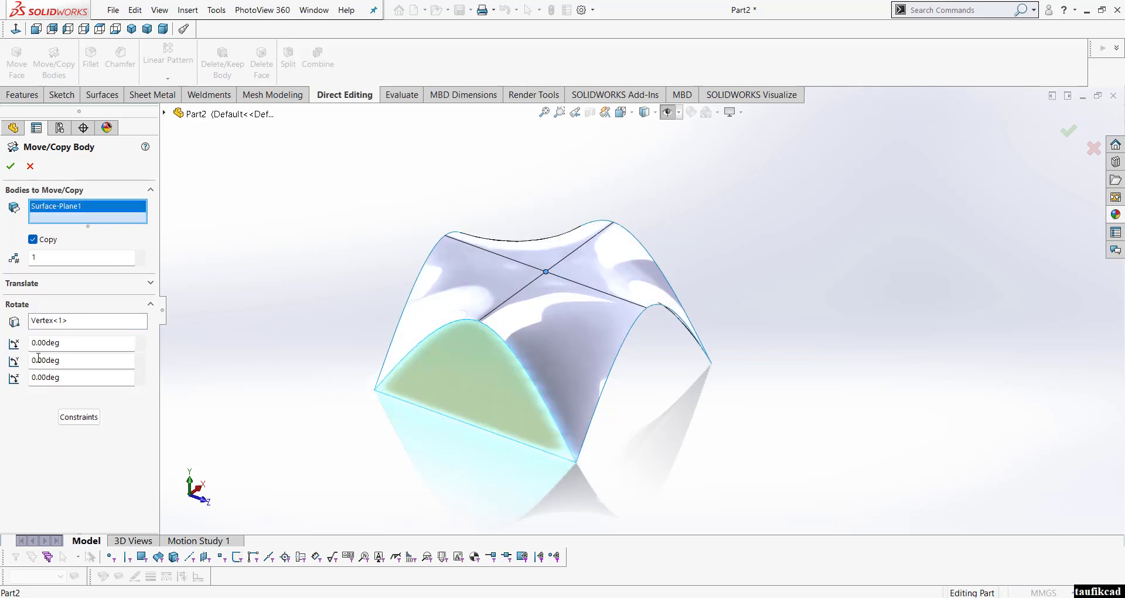
# Step: Set the Y rotation to 90 degrees with 3 copies and create the planar surfaces on the remaining arches
pyautogui.click(70, 359)
pyautogui.write('90')
pyautogui.press('Return')
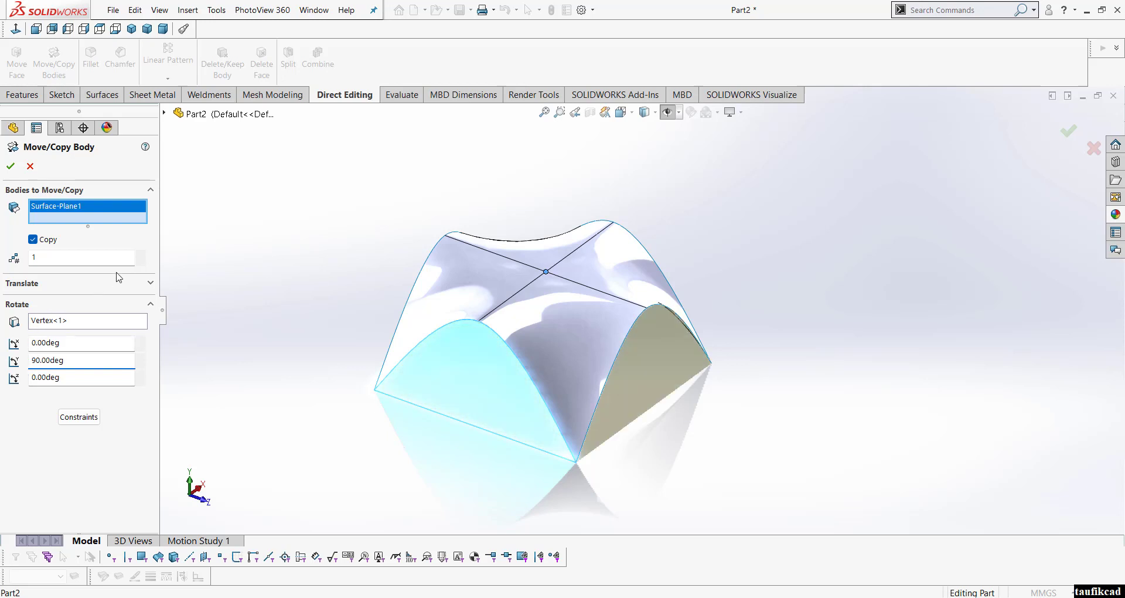
pyautogui.click(140, 254)
pyautogui.click(140, 254)
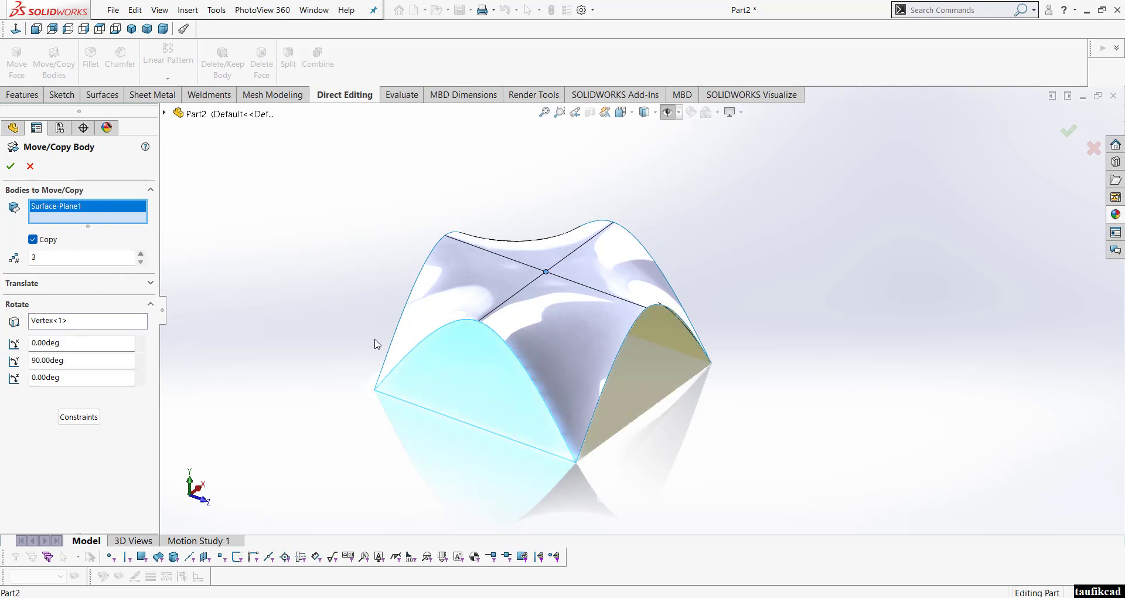
pyautogui.moveTo(376, 339); pyautogui.dragTo(406, 501, button='middle')
pyautogui.click(10, 166)
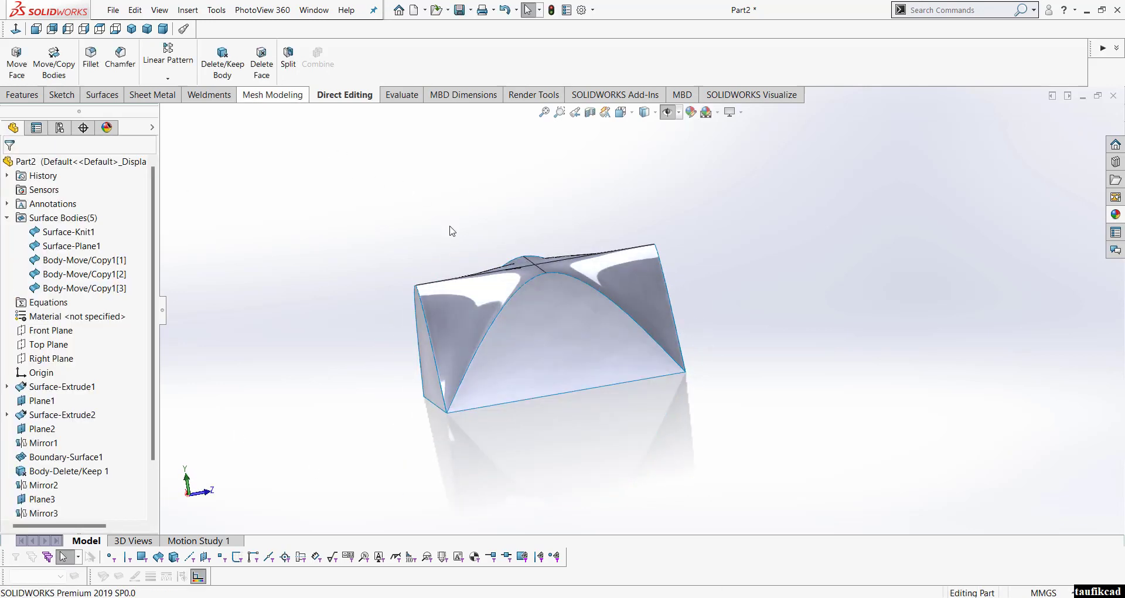
pyautogui.moveTo(455, 234); pyautogui.dragTo(696, 235, button='middle')
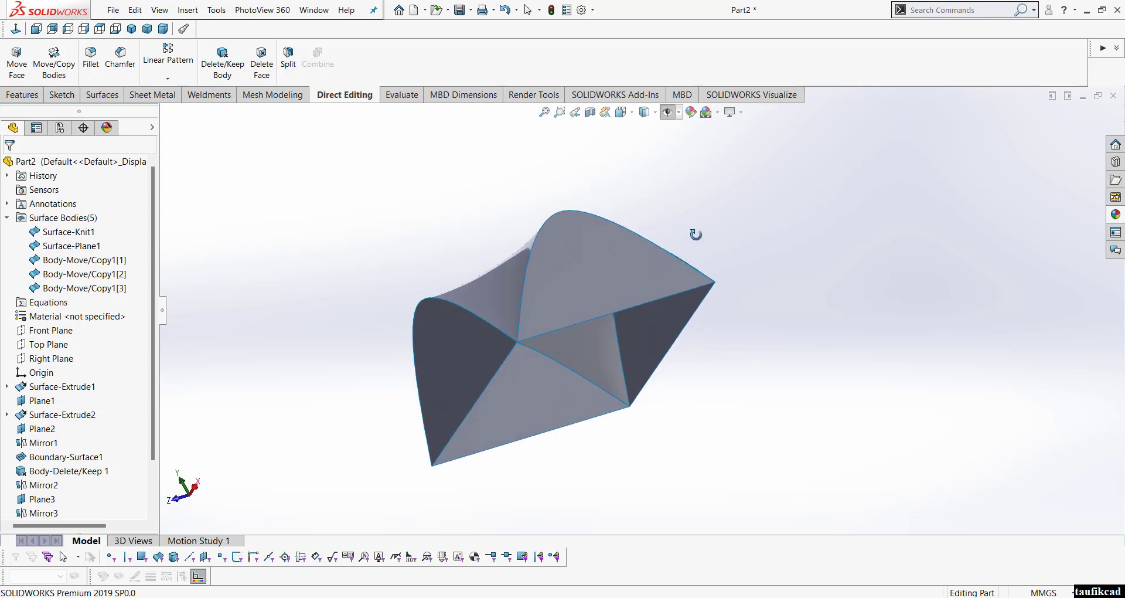
# Step: Close the open base of the canopy with a planar surface bounded by its four straight bottom edges
pyautogui.press('Escape')
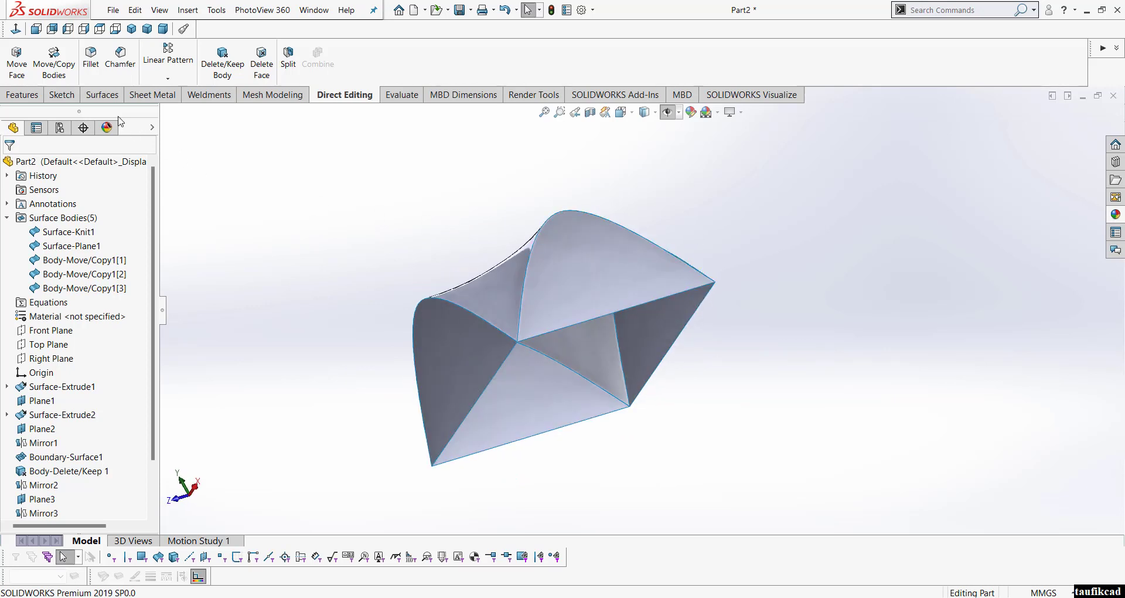
pyautogui.click(102, 94)
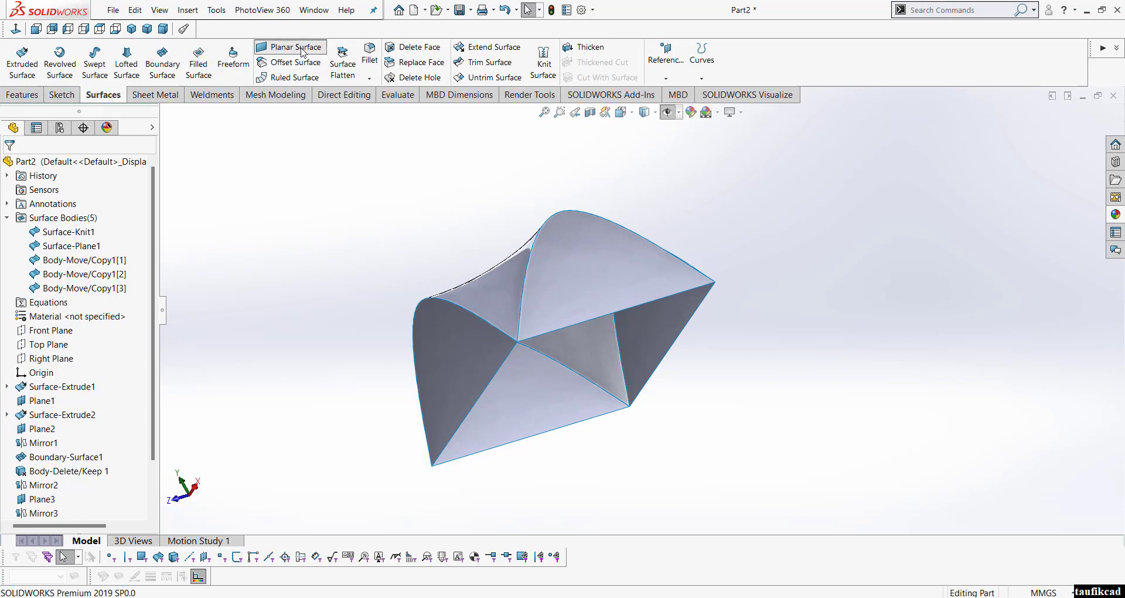
pyautogui.click(303, 52)
pyautogui.click(495, 382)
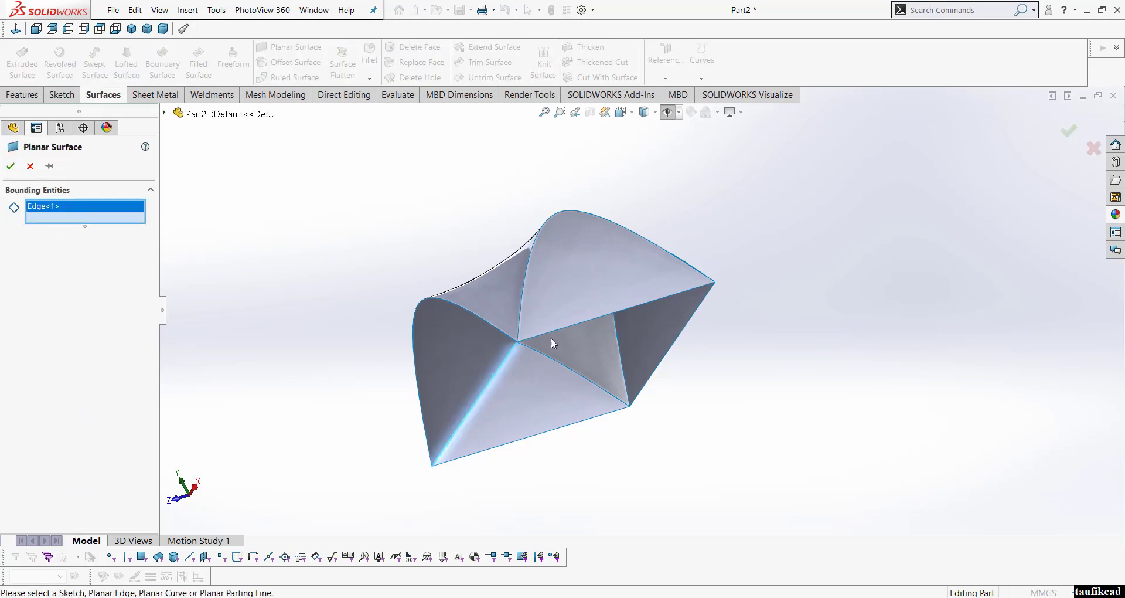
pyautogui.click(565, 325)
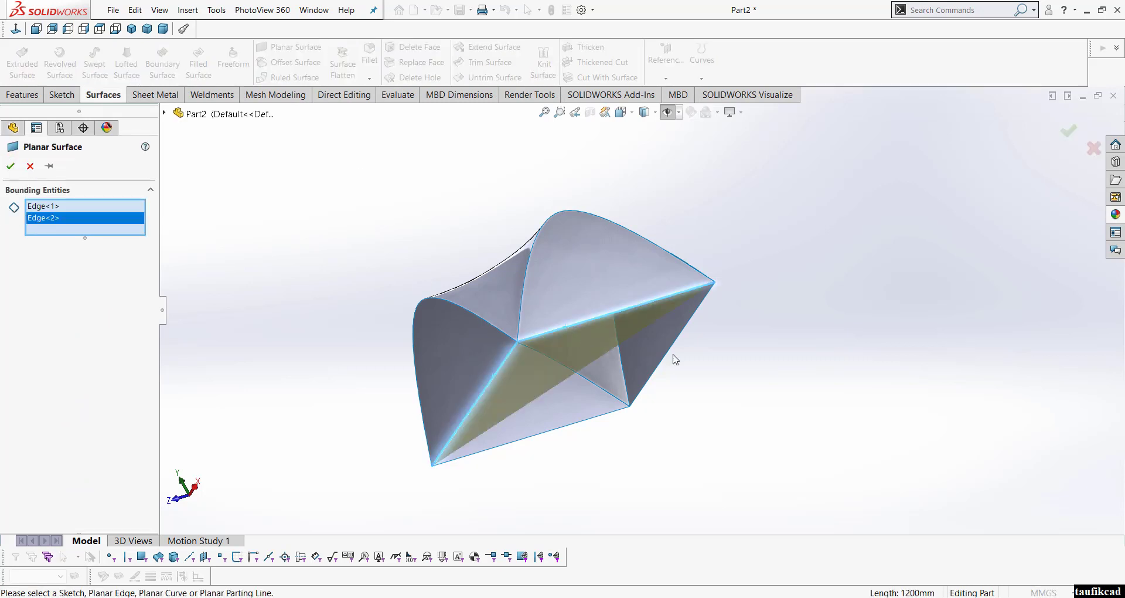
pyautogui.click(682, 334)
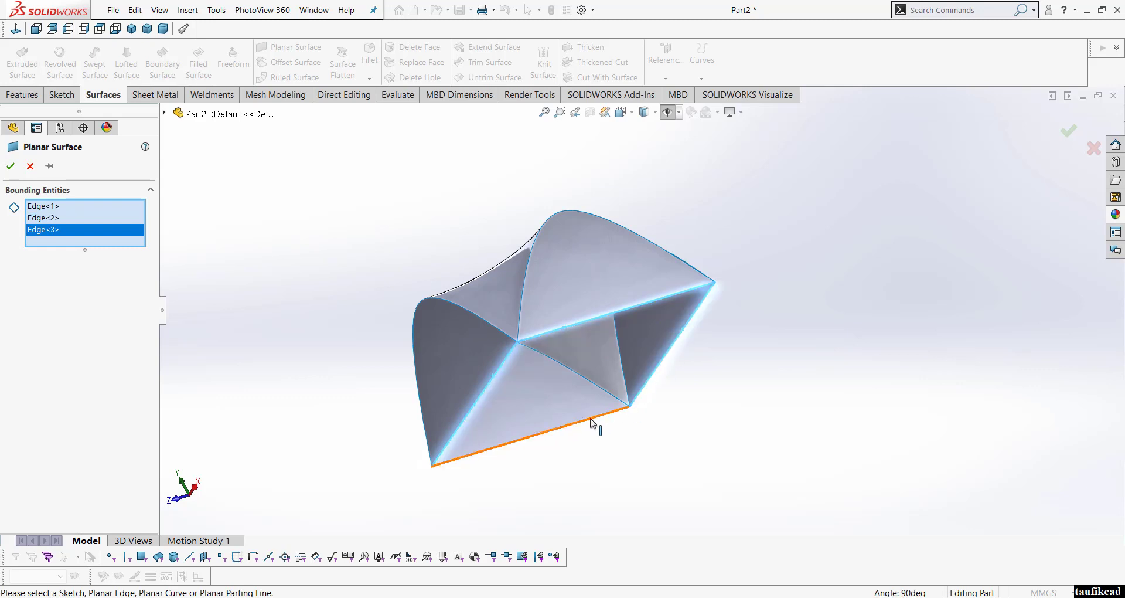
pyautogui.click(592, 420)
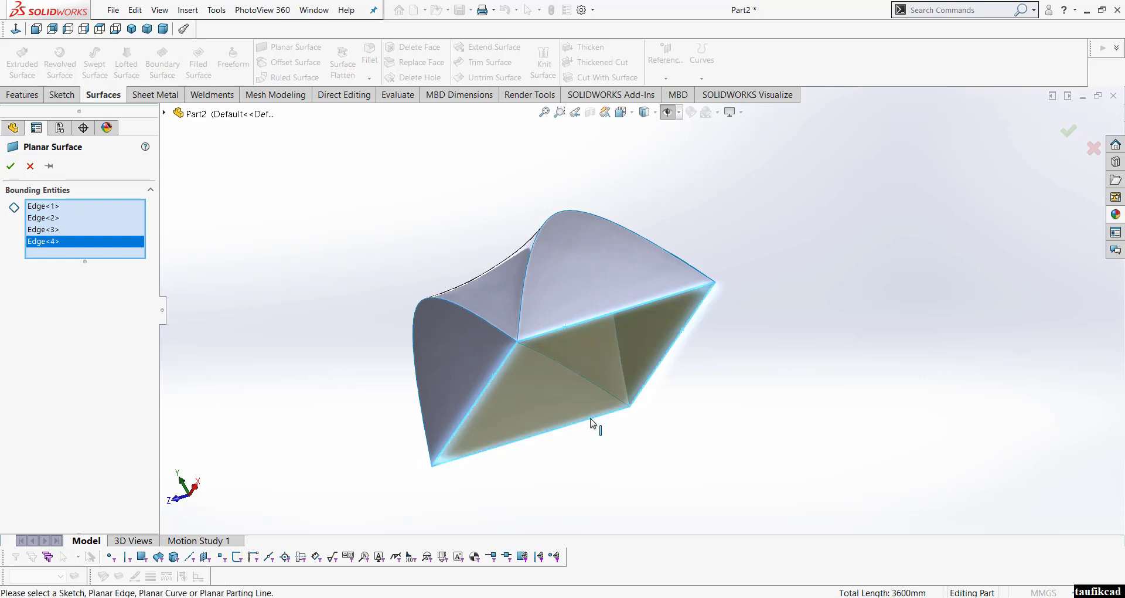
pyautogui.click(11, 167)
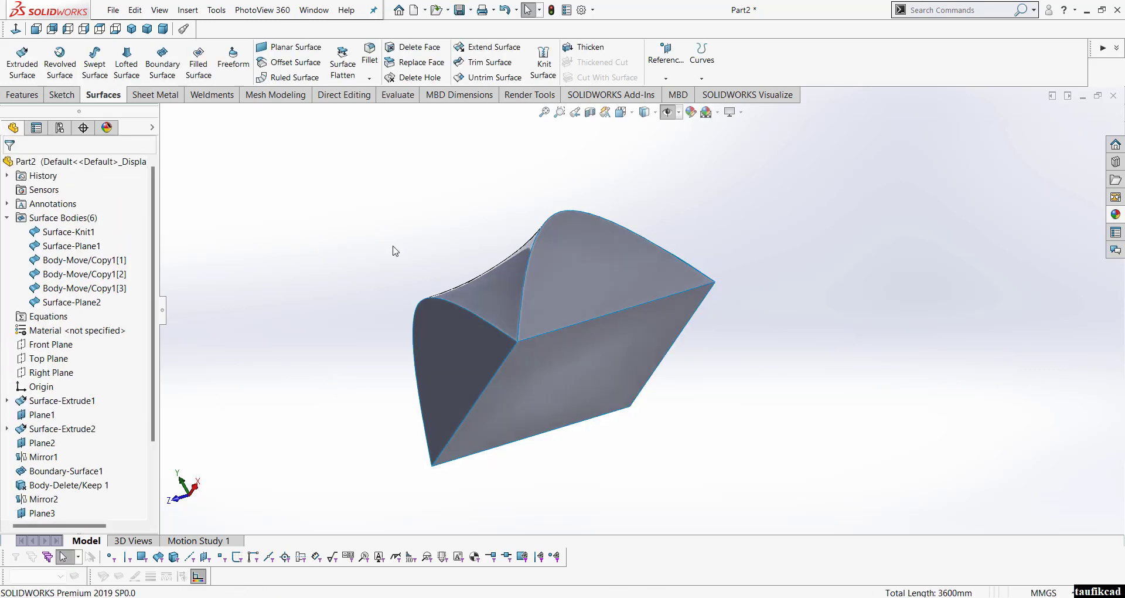
# Step: Start a Knit Surface and select the four planar arch surfaces around the canopy
pyautogui.moveTo(345, 245); pyautogui.dragTo(385, 190, button='middle')
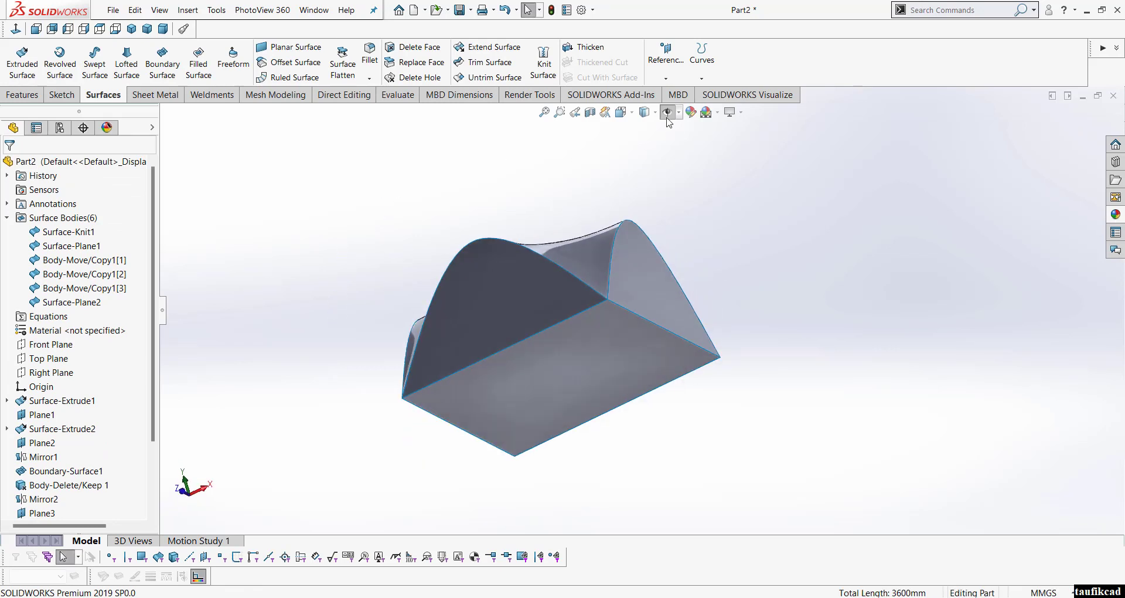
pyautogui.click(543, 58)
pyautogui.click(526, 279)
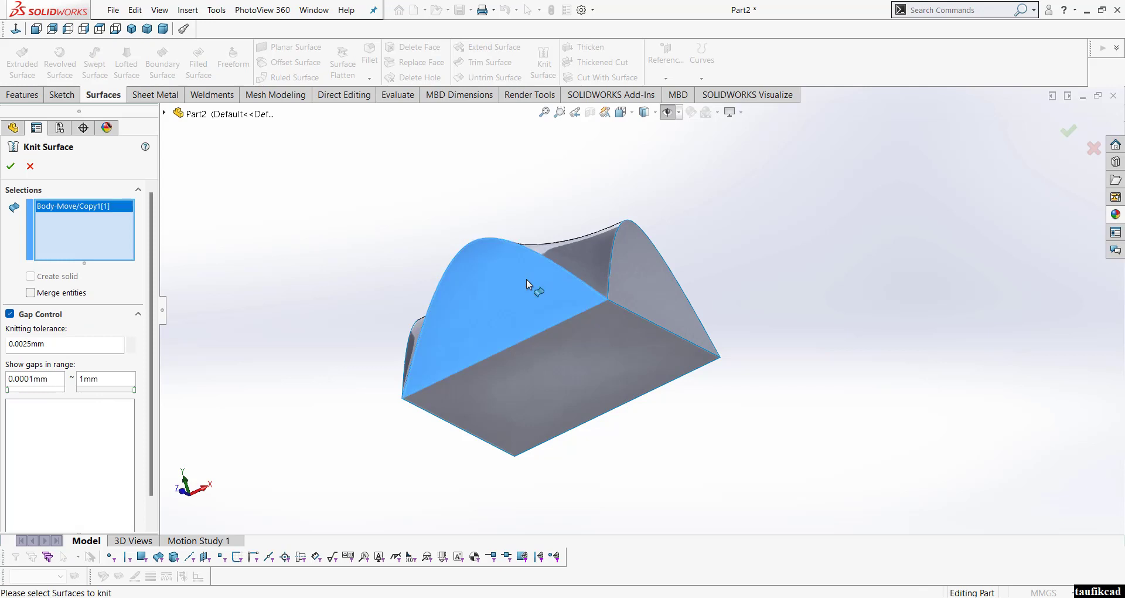
pyautogui.click(626, 279)
pyautogui.moveTo(626, 279); pyautogui.dragTo(518, 223, button='middle')
pyautogui.click(531, 326)
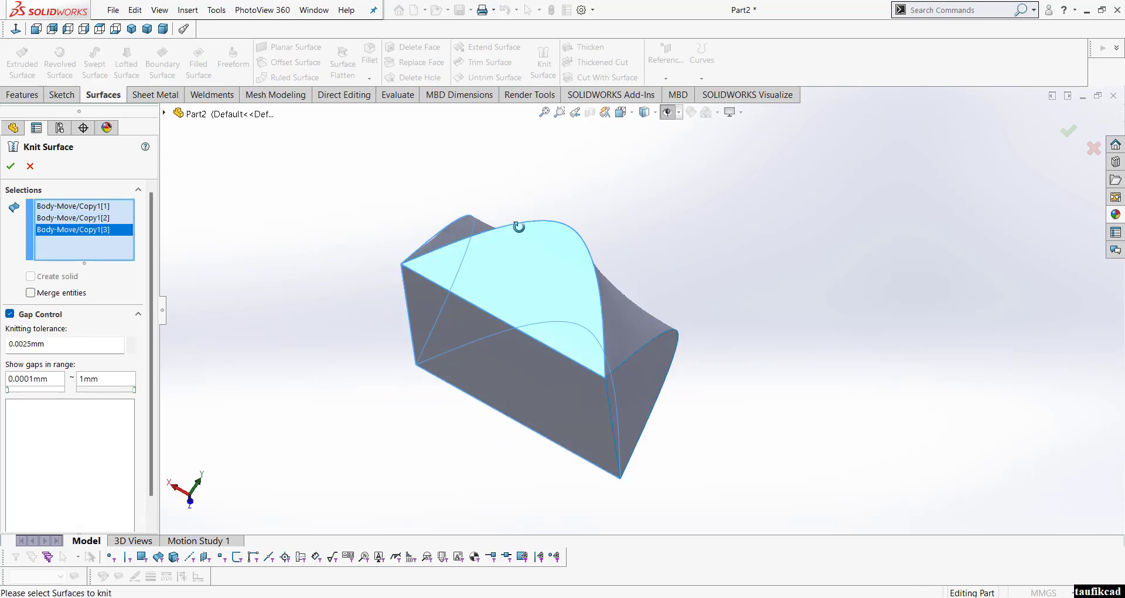
pyautogui.click(649, 378)
# Step: Add the base surface and the knitted canopy surface, and knit all six into a solid with Create solid enabled
pyautogui.moveTo(649, 378); pyautogui.dragTo(692, 317, button='middle')
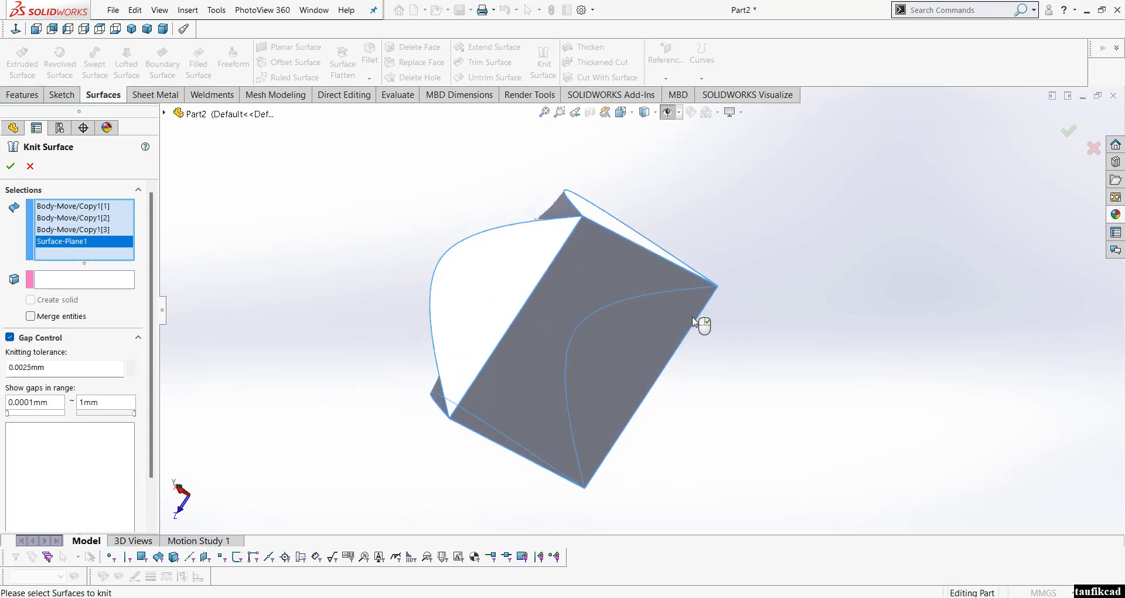
pyautogui.click(596, 271)
pyautogui.moveTo(596, 272); pyautogui.dragTo(666, 236, button='middle')
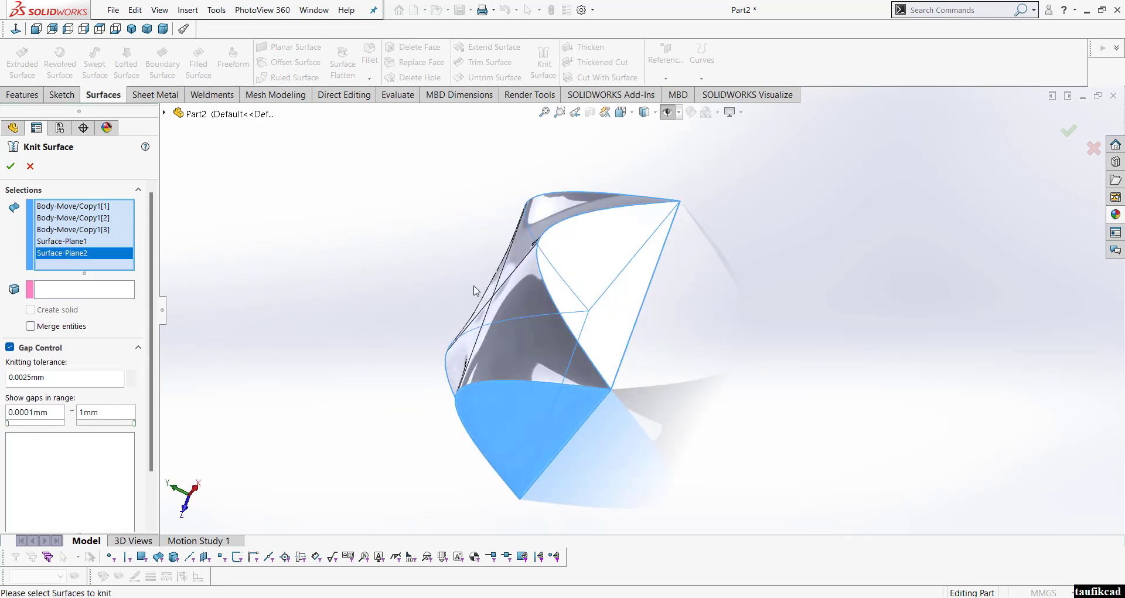
pyautogui.click(533, 271)
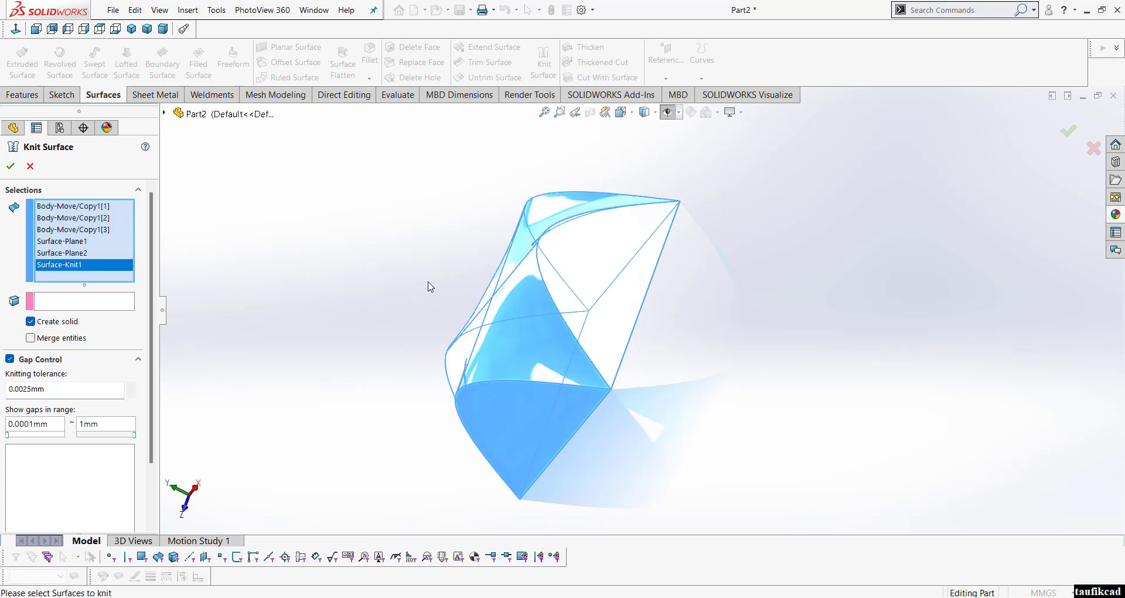
pyautogui.moveTo(428, 286); pyautogui.dragTo(354, 276, button='middle')
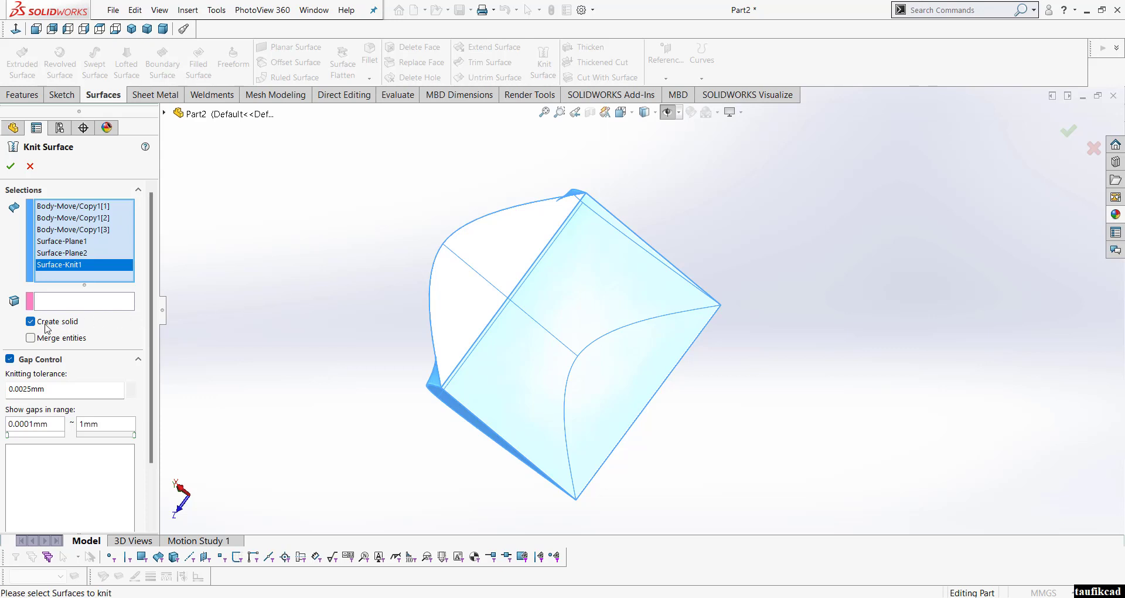
pyautogui.click(11, 166)
# Step: Examine the inside of the knitted body with a section view offset from the Front Plane, and close the section view
pyautogui.moveTo(410, 258); pyautogui.dragTo(458, 365, button='middle')
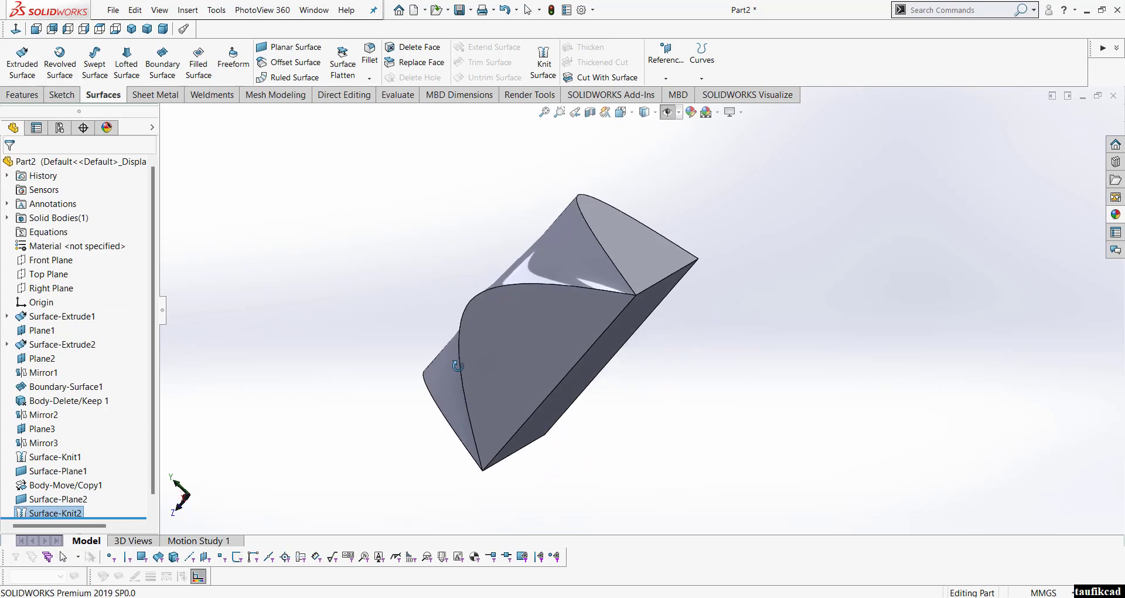
pyautogui.click(593, 120)
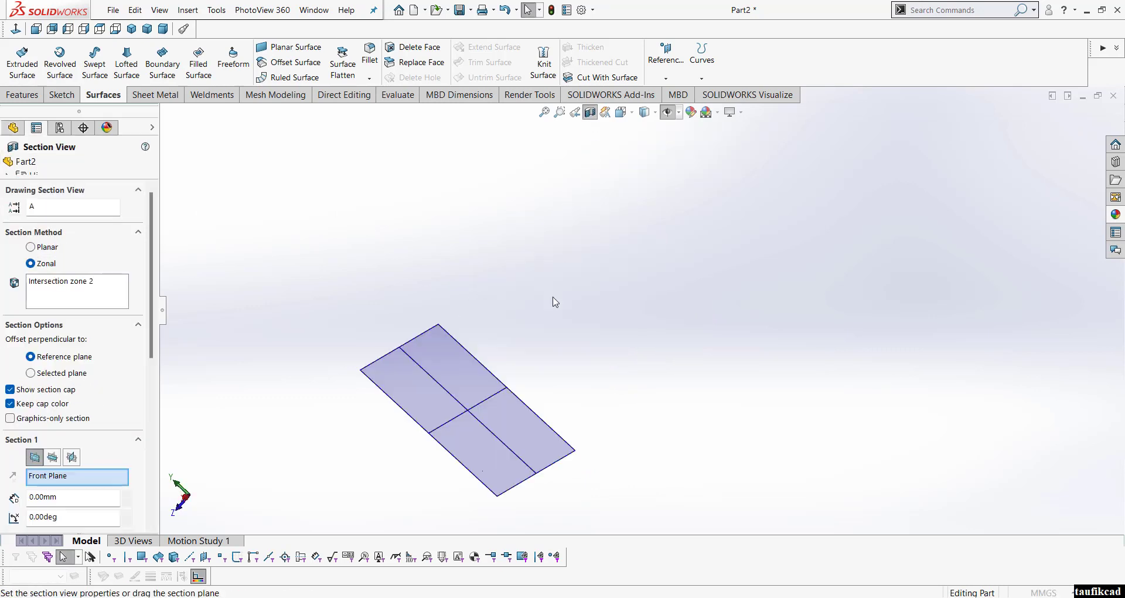
pyautogui.moveTo(494, 459); pyautogui.dragTo(549, 397)
pyautogui.moveTo(811, 344); pyautogui.dragTo(719, 485, button='middle')
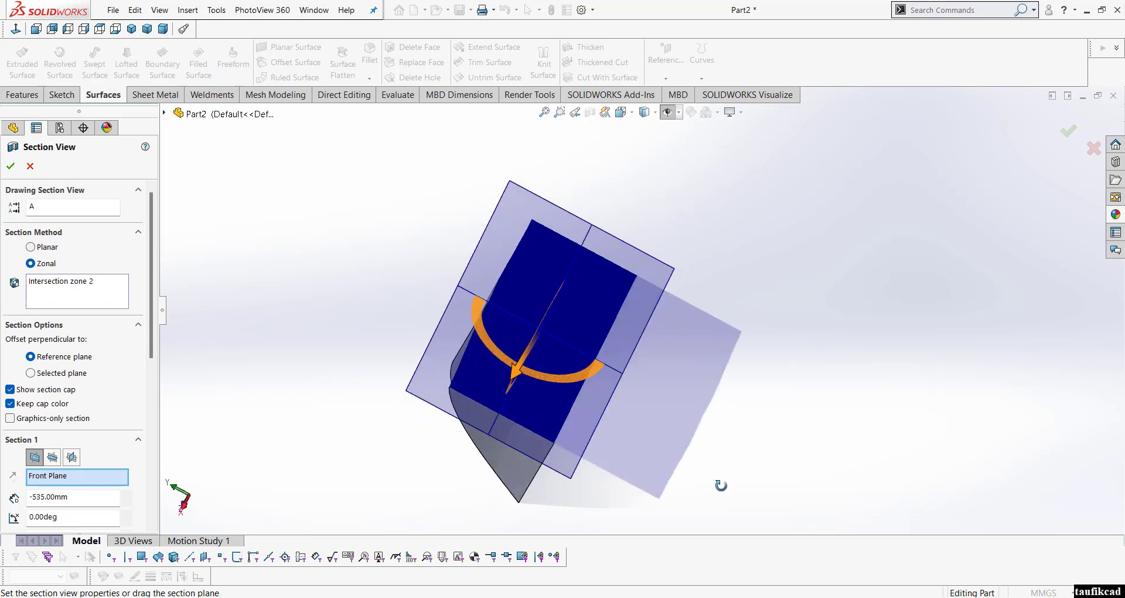
pyautogui.click(11, 167)
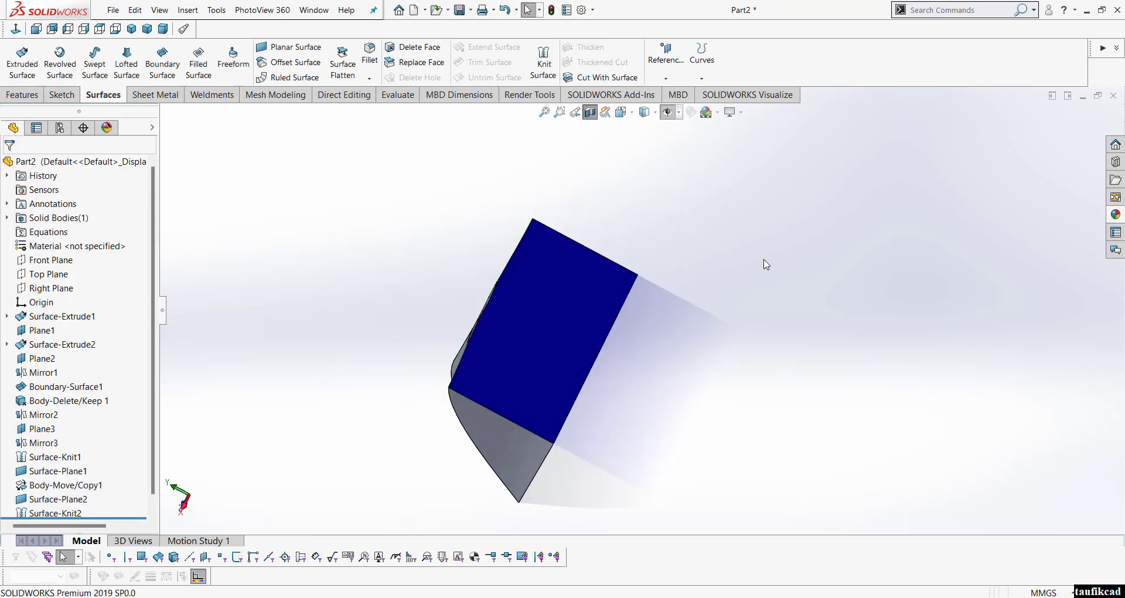
pyautogui.moveTo(765, 261); pyautogui.dragTo(711, 402, button='middle')
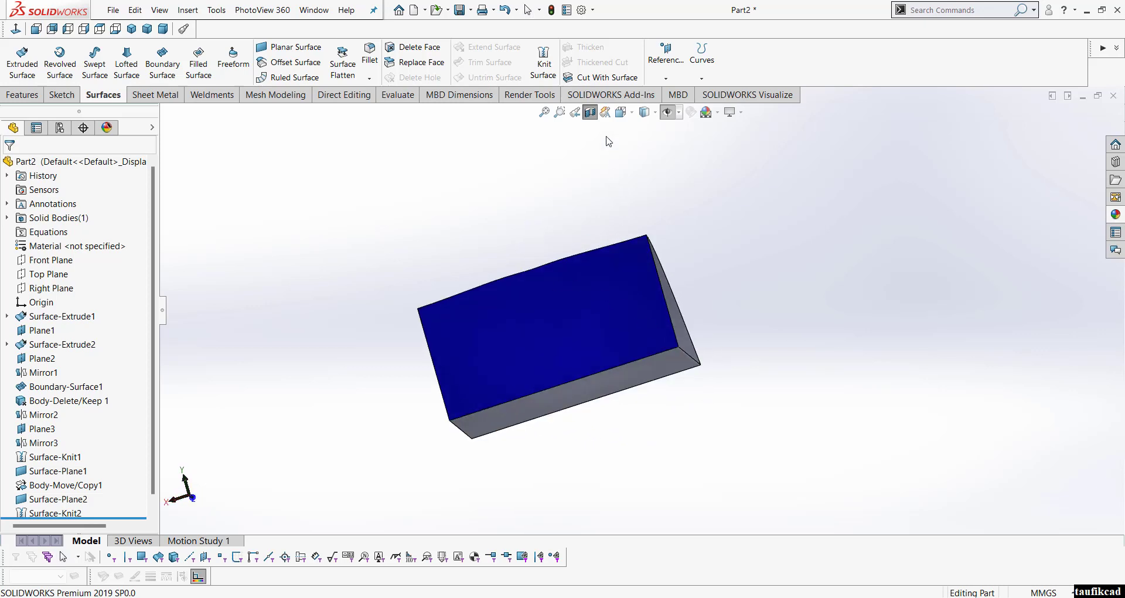
pyautogui.click(589, 111)
# Step: Start a Shell on the solid and select the base face and the four planar arch faces for removal
pyautogui.click(622, 112)
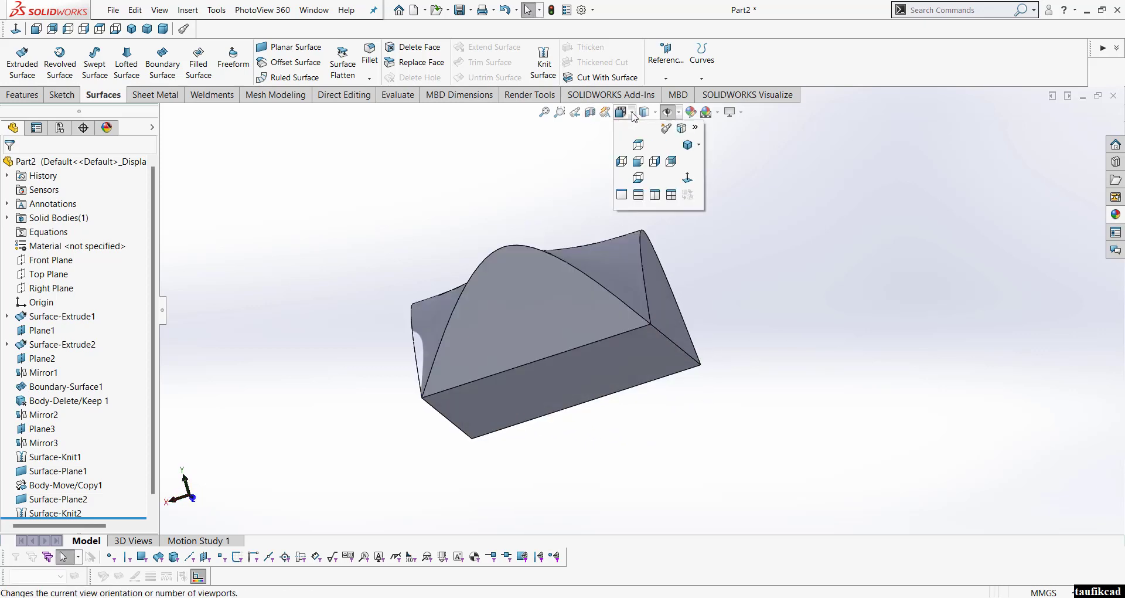
pyautogui.click(687, 145)
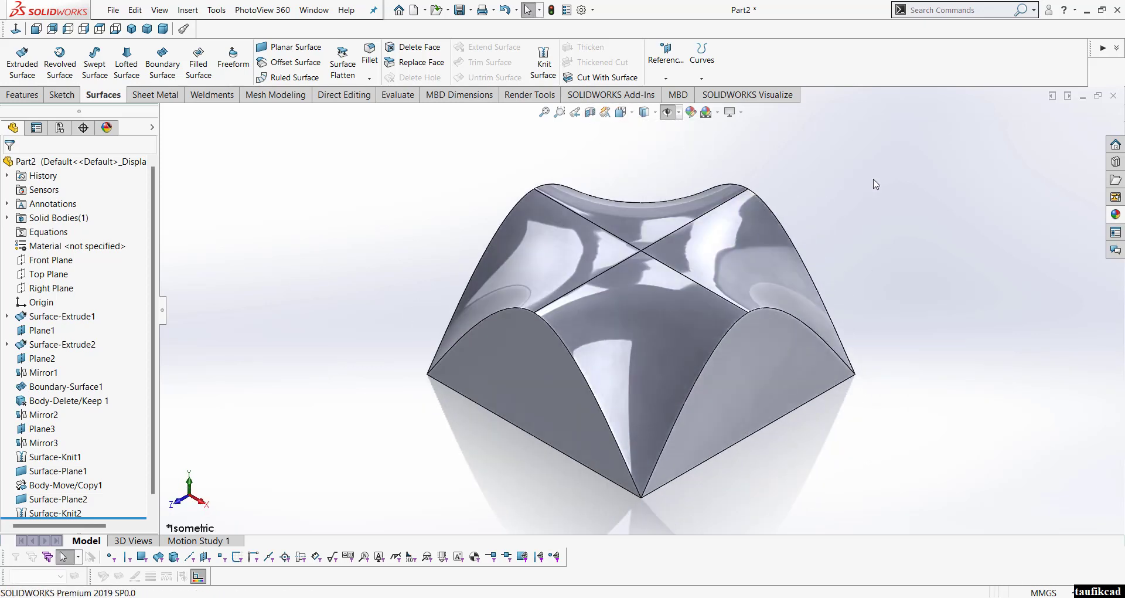
pyautogui.click(22, 95)
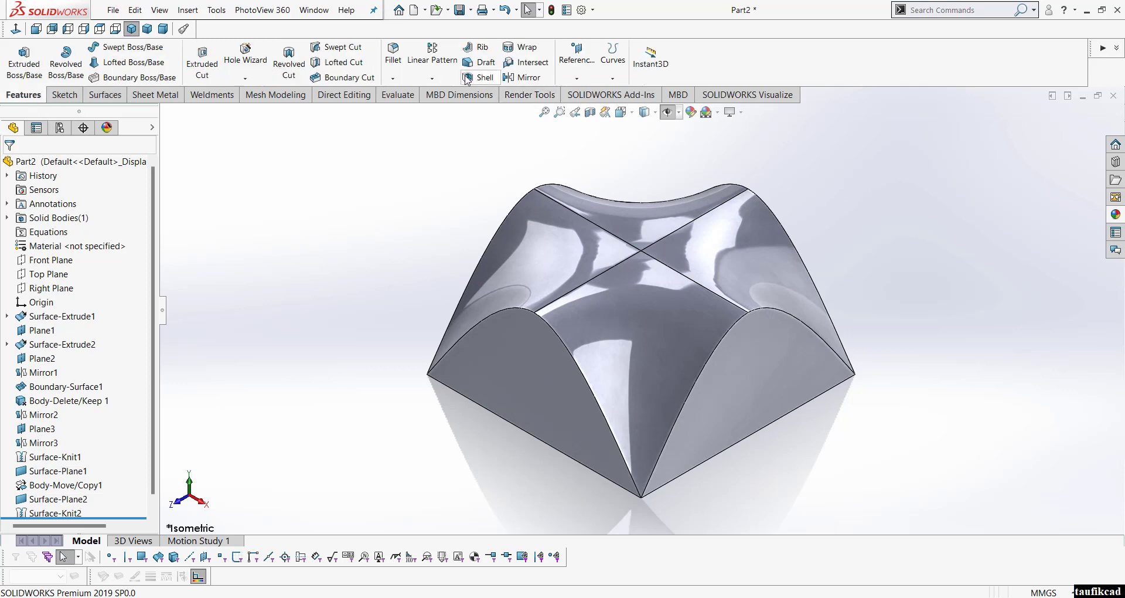
pyautogui.moveTo(617, 342); pyautogui.dragTo(677, 263, button='middle')
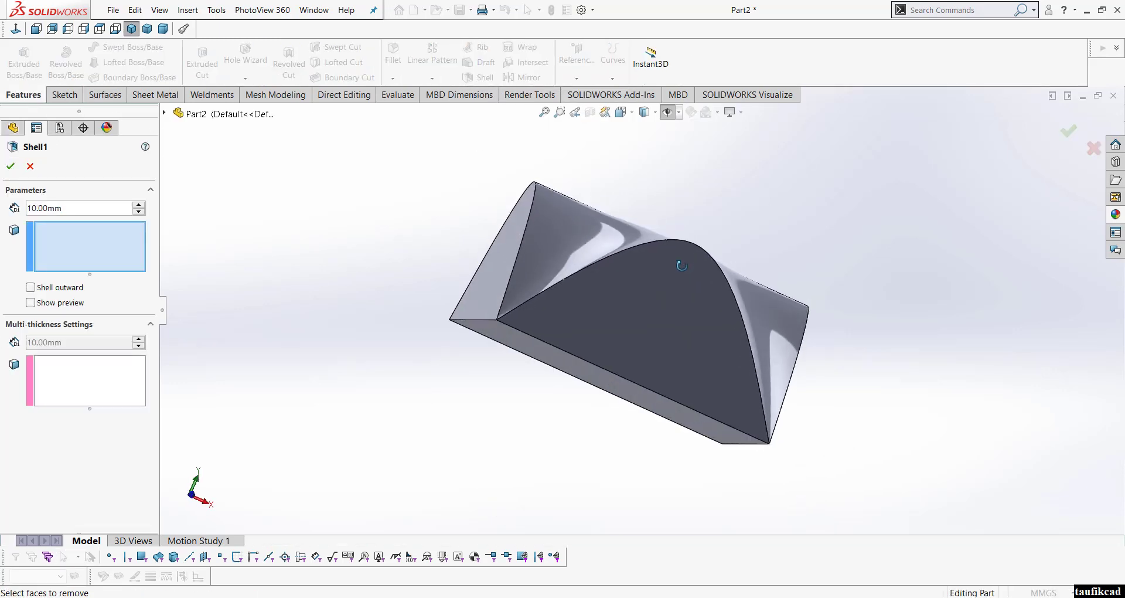
pyautogui.moveTo(590, 399); pyautogui.dragTo(625, 339, button='middle')
pyautogui.click(583, 280)
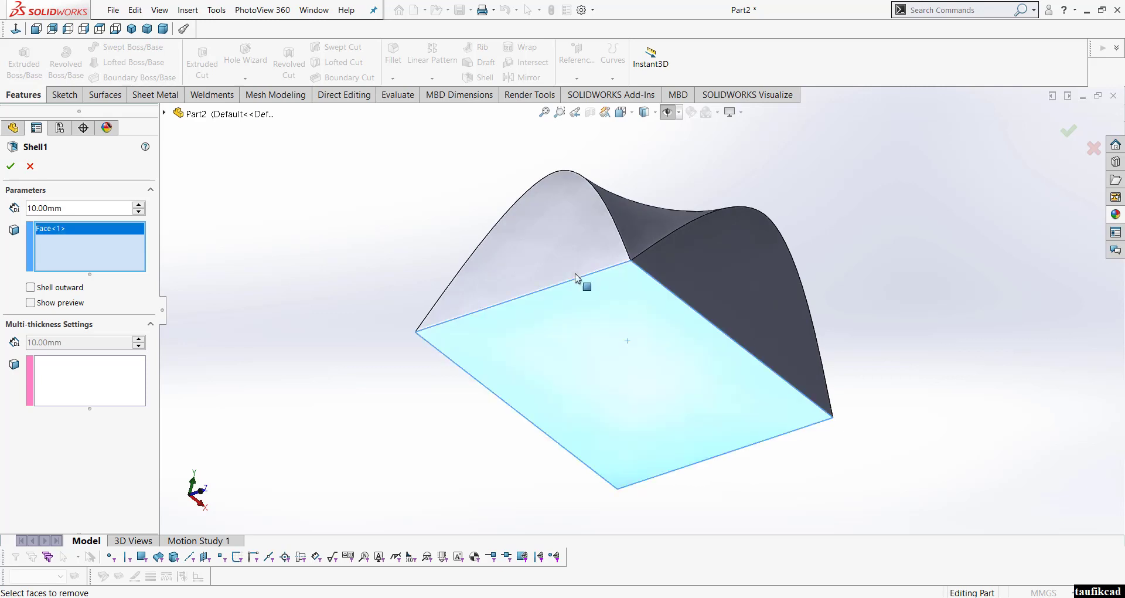
pyautogui.click(707, 271)
pyautogui.click(706, 271)
pyautogui.moveTo(810, 360); pyautogui.dragTo(659, 326, button='middle')
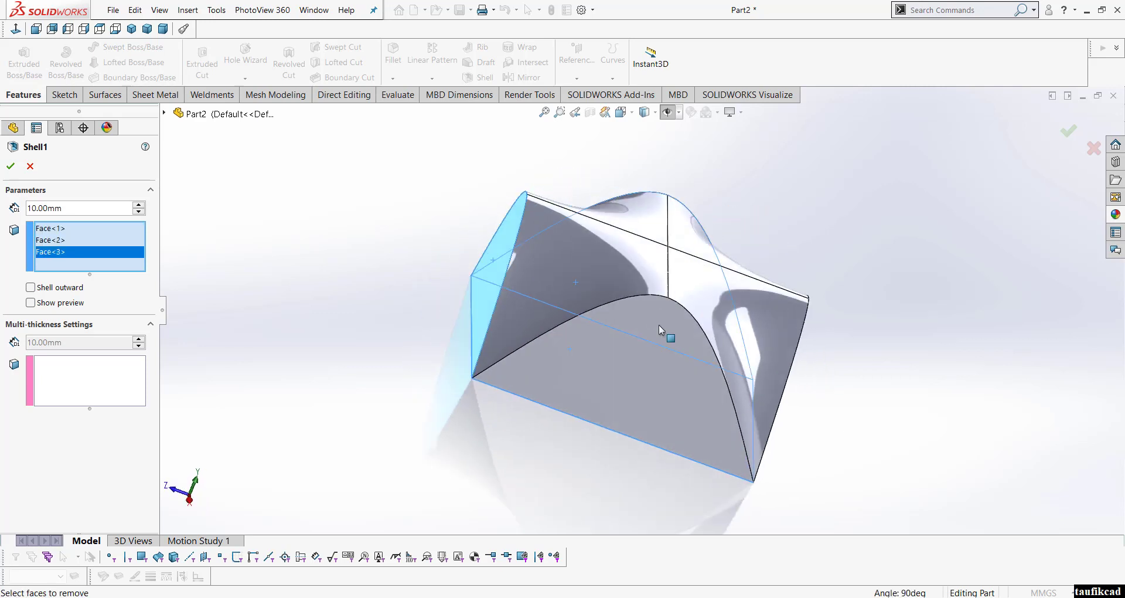
pyautogui.click(651, 365)
pyautogui.moveTo(640, 397); pyautogui.dragTo(584, 332, button='middle')
pyautogui.click(743, 359)
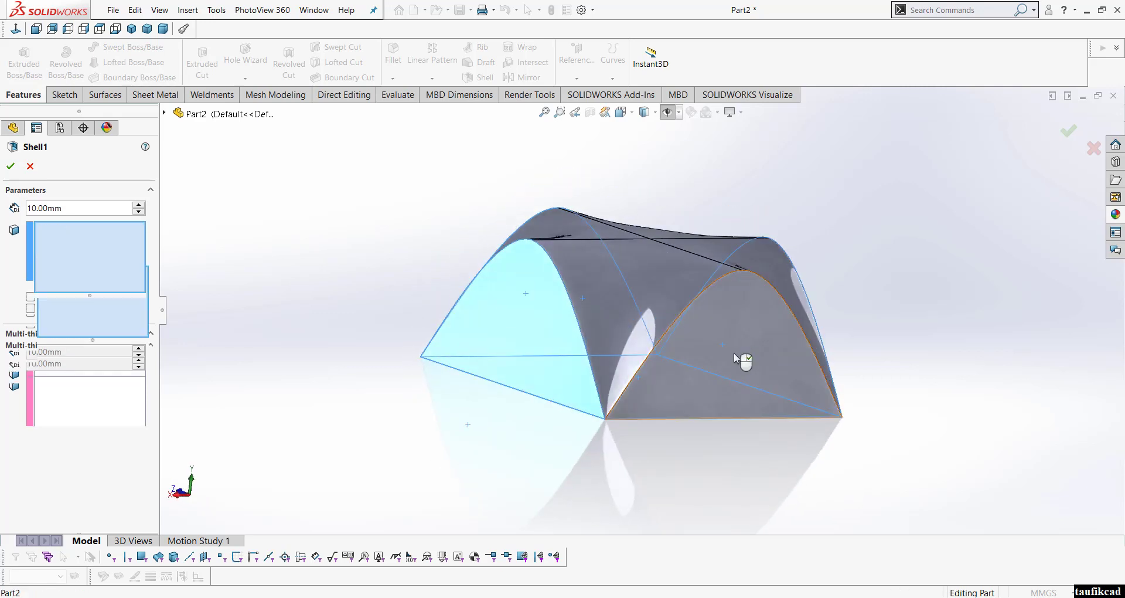
# Step: Set the shell thickness to 70 mm and create the inward shell
pyautogui.moveTo(632, 358); pyautogui.dragTo(562, 243, button='middle')
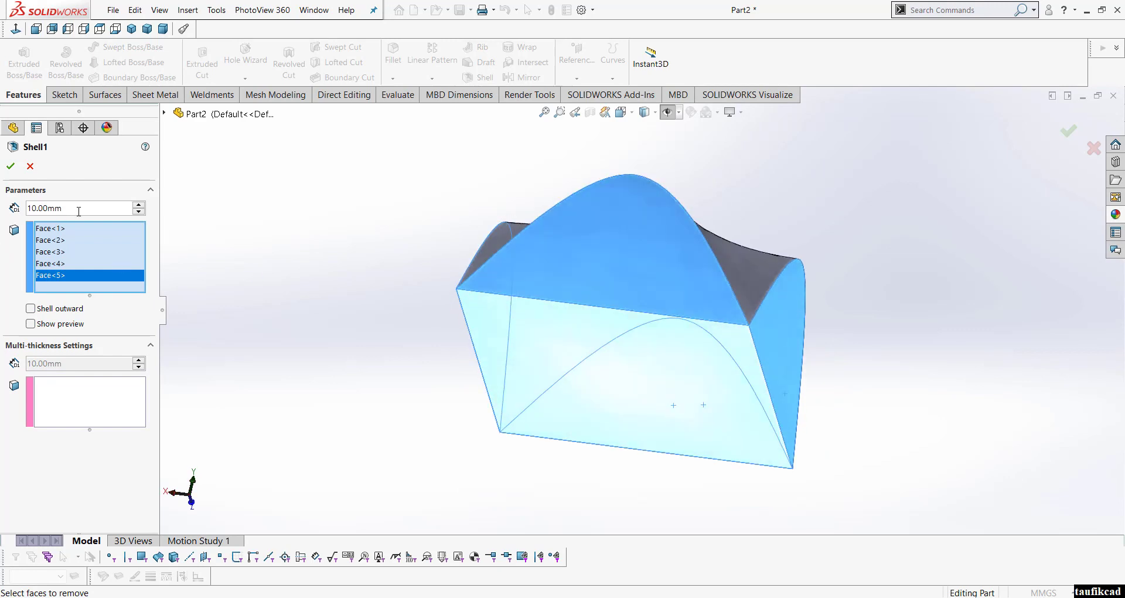
pyautogui.write('70')
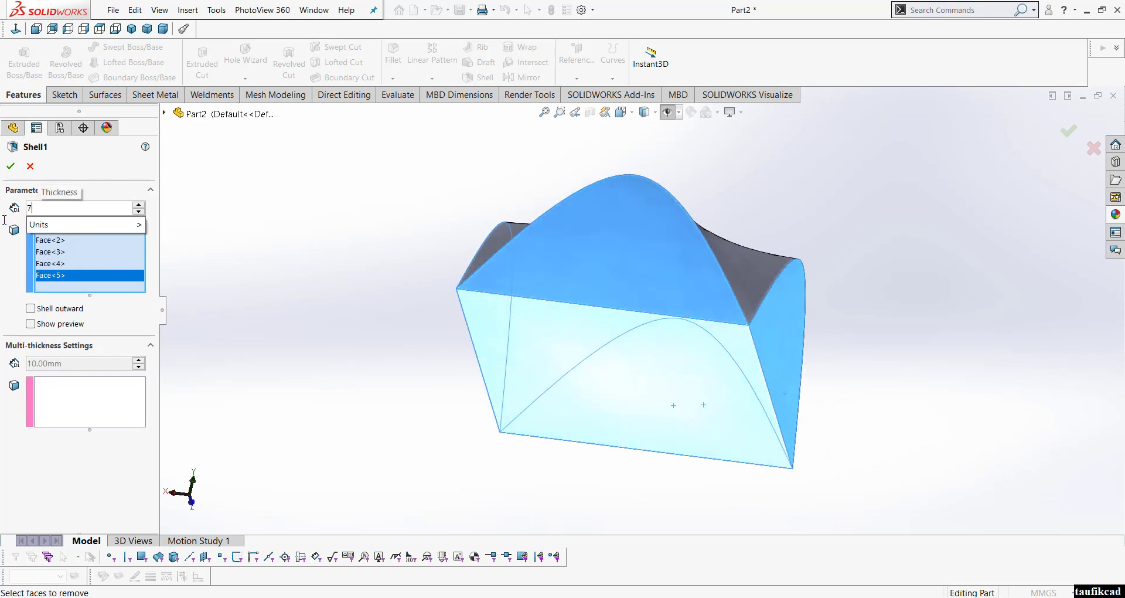
pyautogui.click(12, 166)
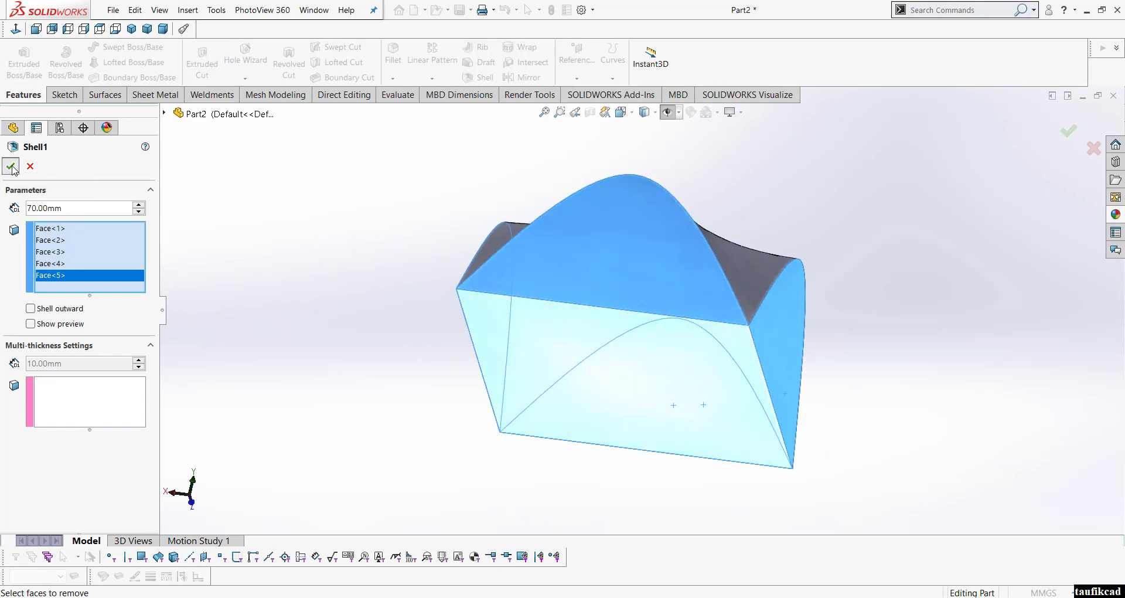
# Step: Toggle the Ambient Occlusion display setting and show the shelled canopy in isometric view
pyautogui.moveTo(446, 216); pyautogui.dragTo(545, 375, button='middle')
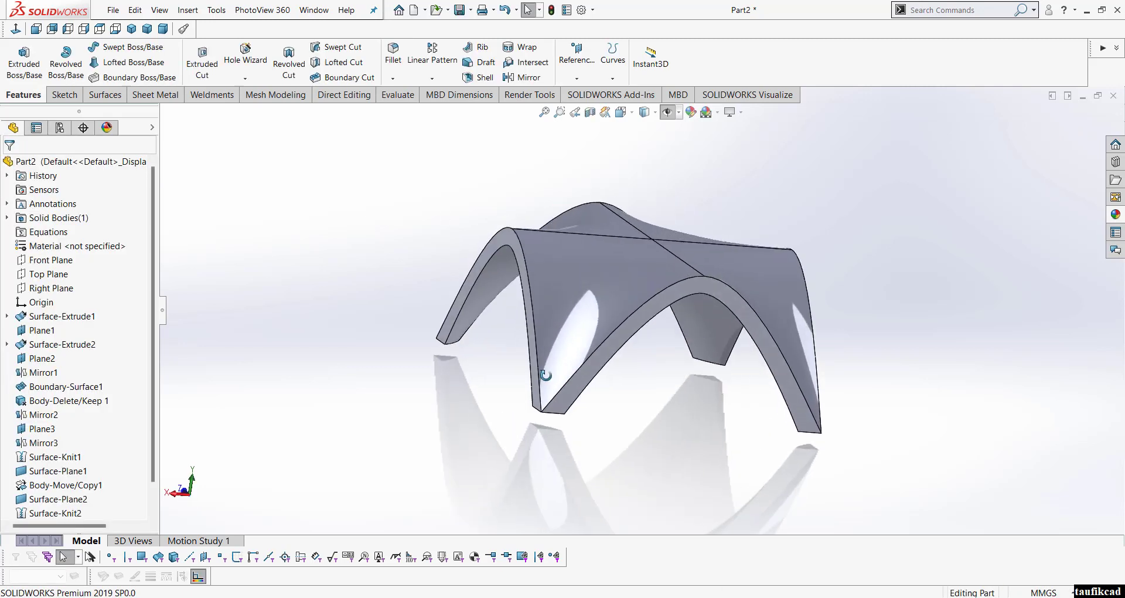
pyautogui.scroll(1, 590, 351)
pyautogui.click(741, 114)
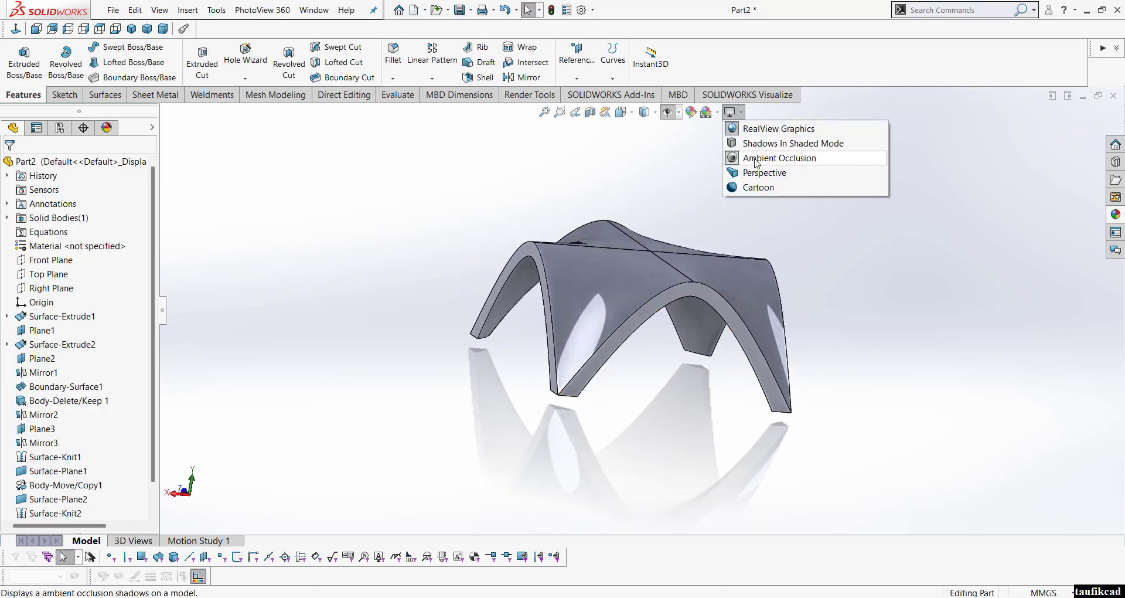
pyautogui.click(756, 158)
pyautogui.click(622, 111)
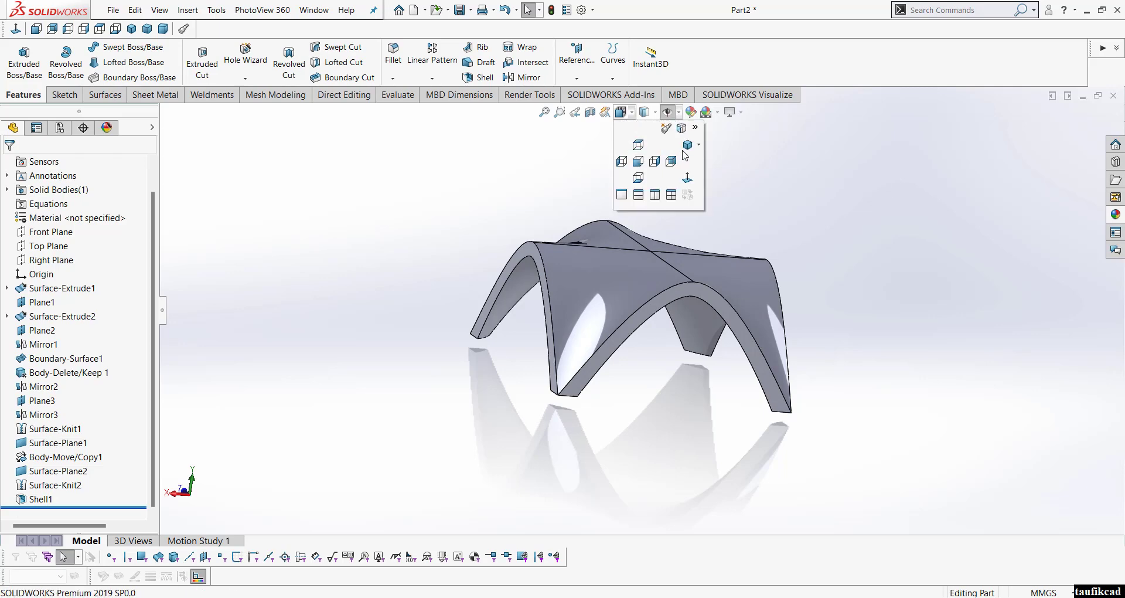
pyautogui.click(688, 145)
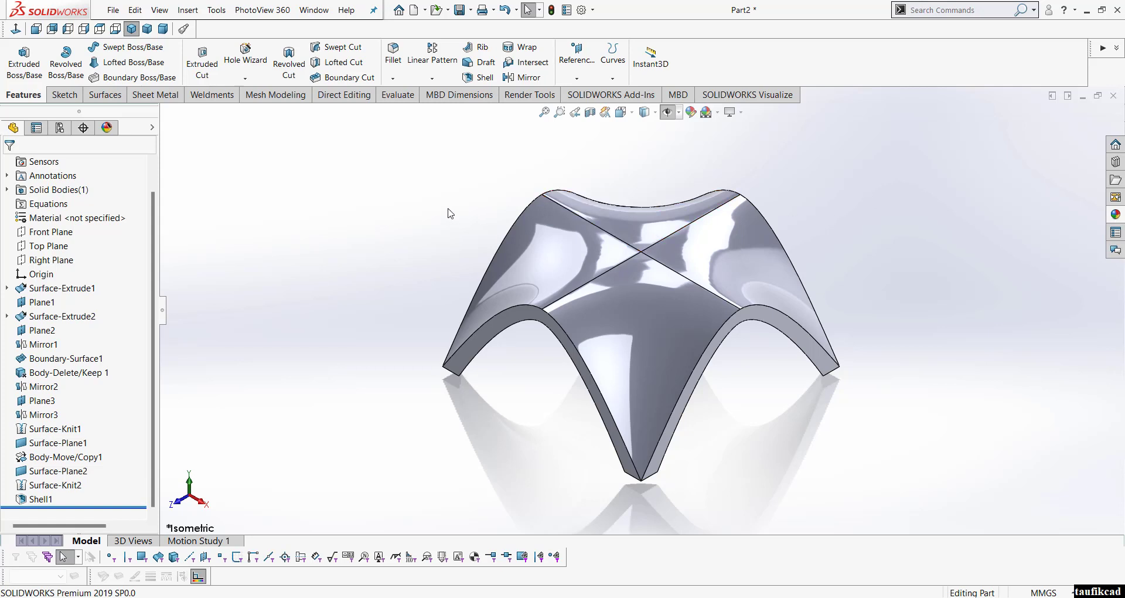
# Step: Start a sketch on the Top Plane and draw a corner rectangle about 29 mm wide along the canopy's left edge, spanning its full depth
pyautogui.click(47, 246)
pyautogui.click(72, 229)
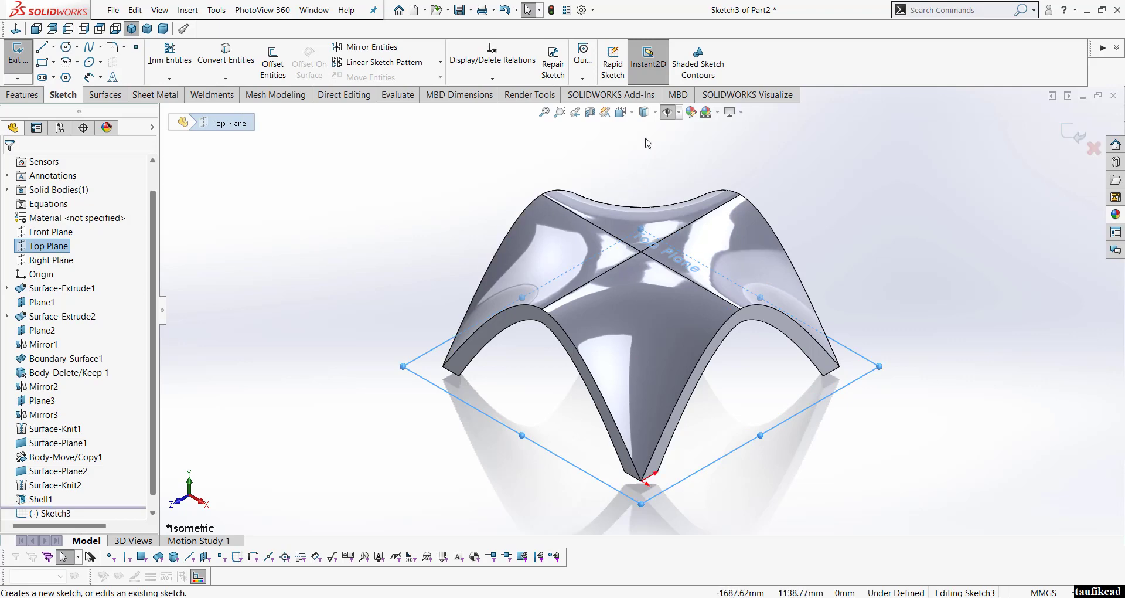
pyautogui.click(621, 112)
pyautogui.click(686, 178)
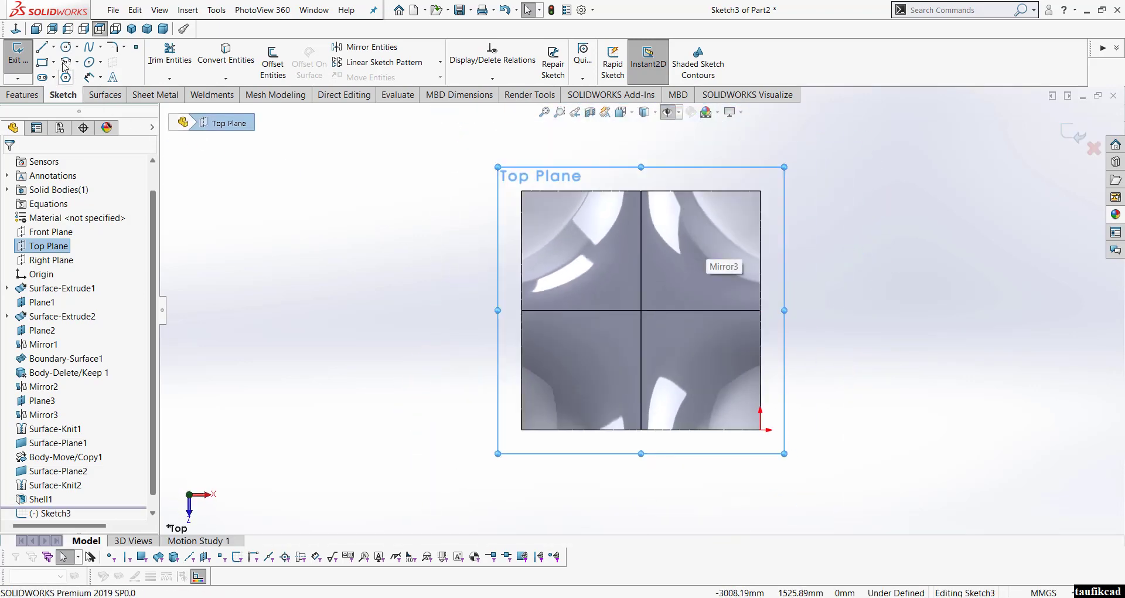
pyautogui.click(42, 62)
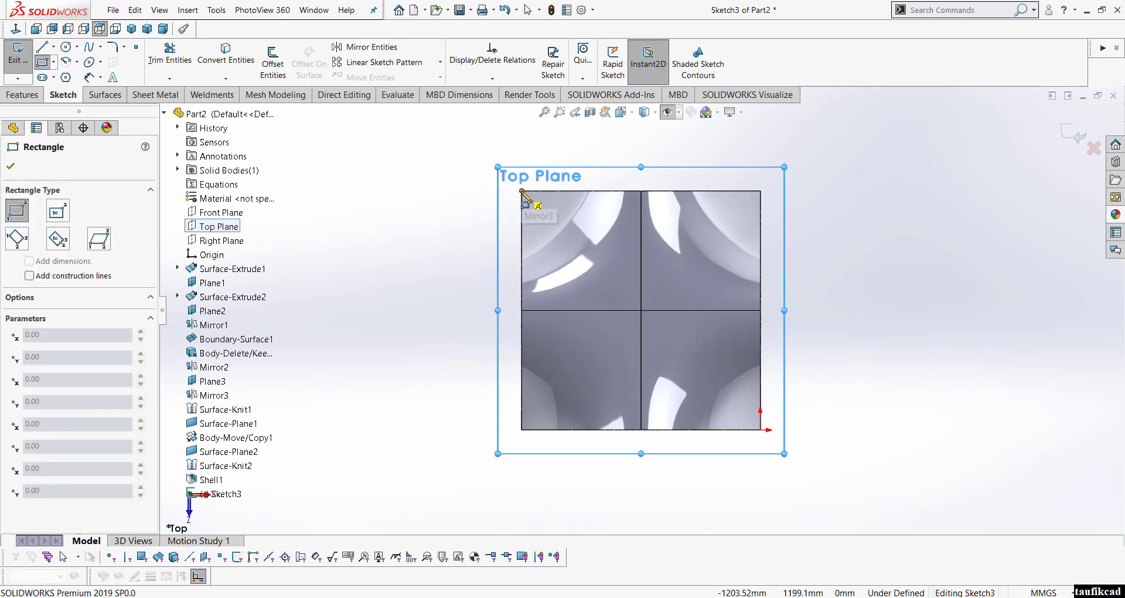
pyautogui.click(522, 192)
pyautogui.click(530, 433)
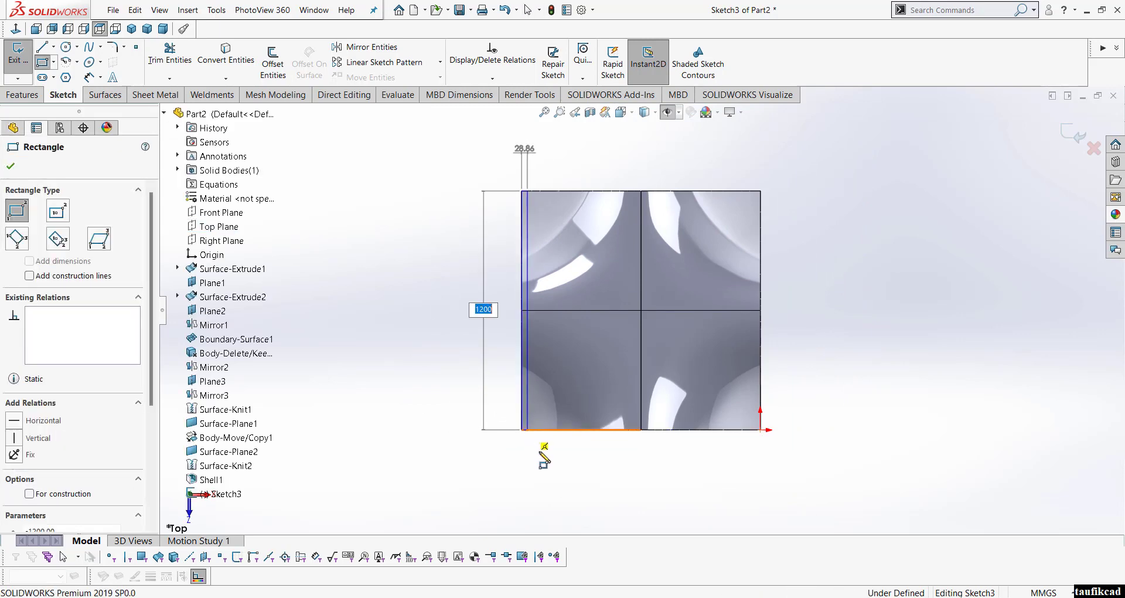
# Step: Dimension the narrow rectangle's width and set it to 10 mm
pyautogui.rightClick(580, 460)
pyautogui.click(679, 439)
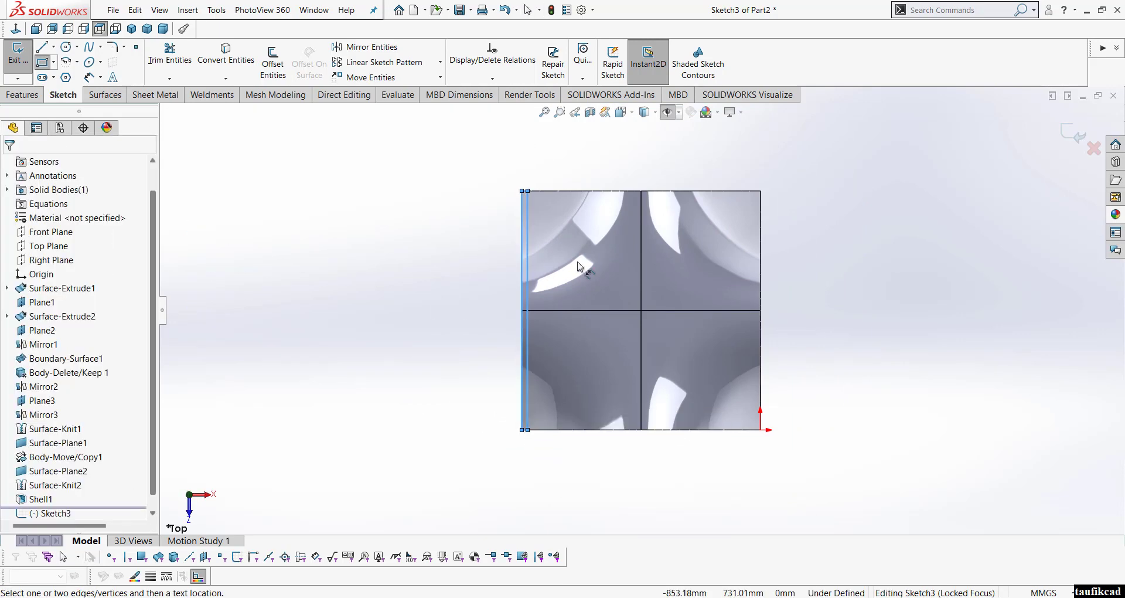
pyautogui.scroll(-2, 574, 251)
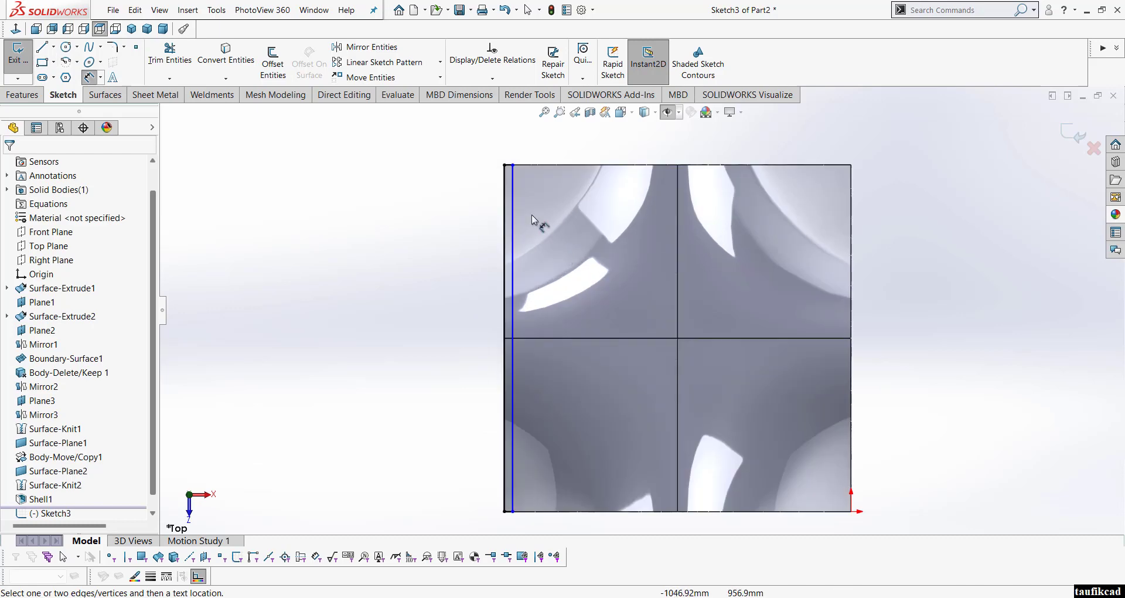
pyautogui.click(510, 169)
pyautogui.click(511, 144)
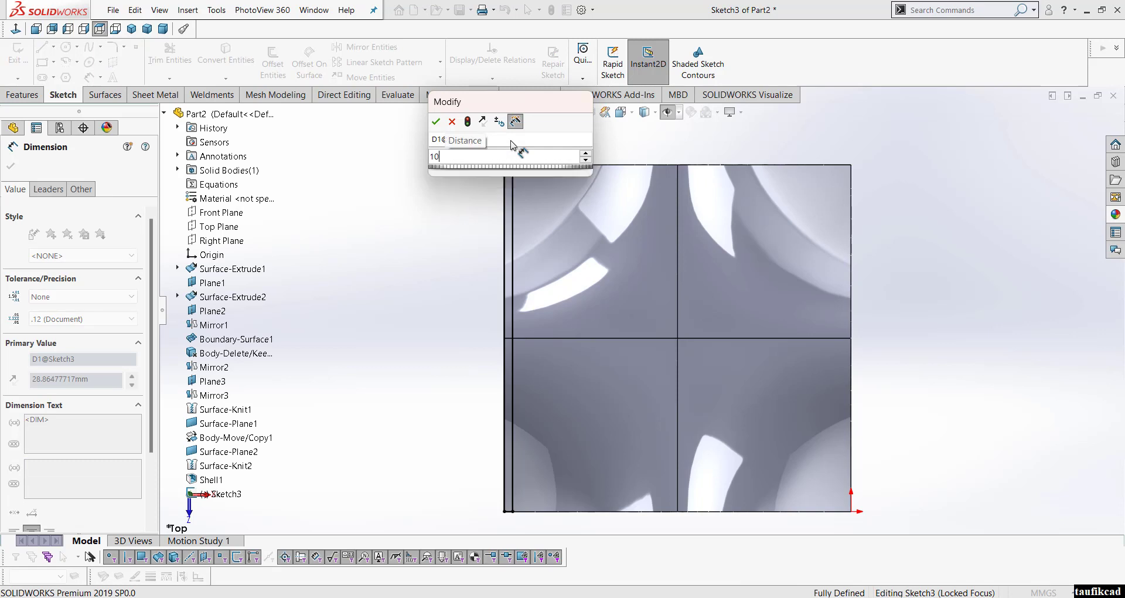
pyautogui.press('Return')
pyautogui.rightClick(439, 187)
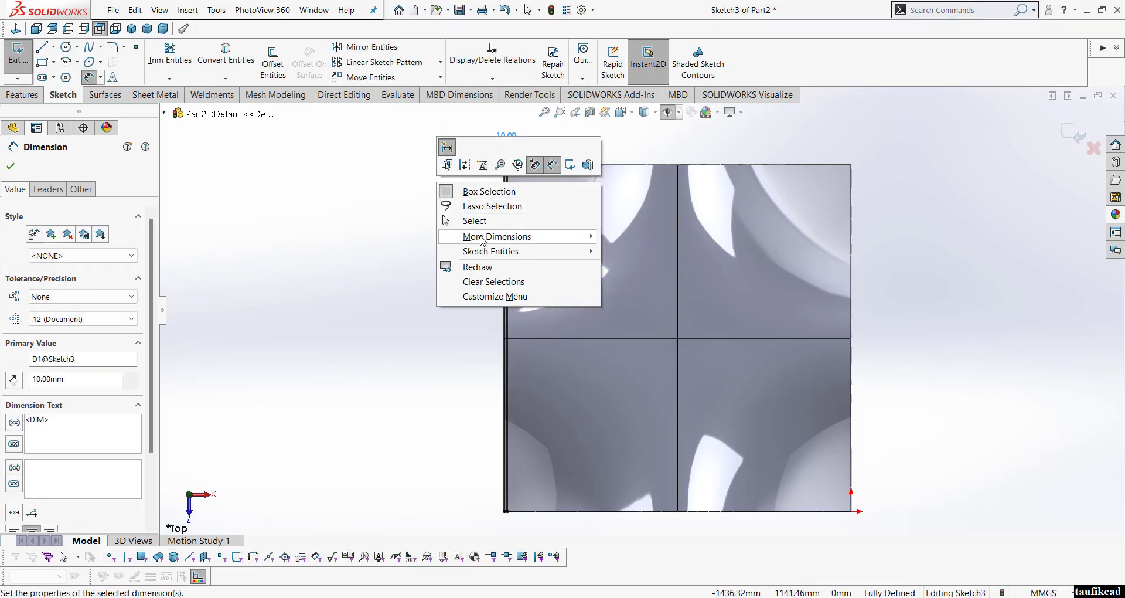
pyautogui.click(491, 221)
# Step: Create a linear sketch pattern of the rectangle along the X-axis with 20 instances spaced 62.89 mm, reaching the canopy's opposite edge
pyautogui.moveTo(520, 193); pyautogui.dragTo(586, 469)
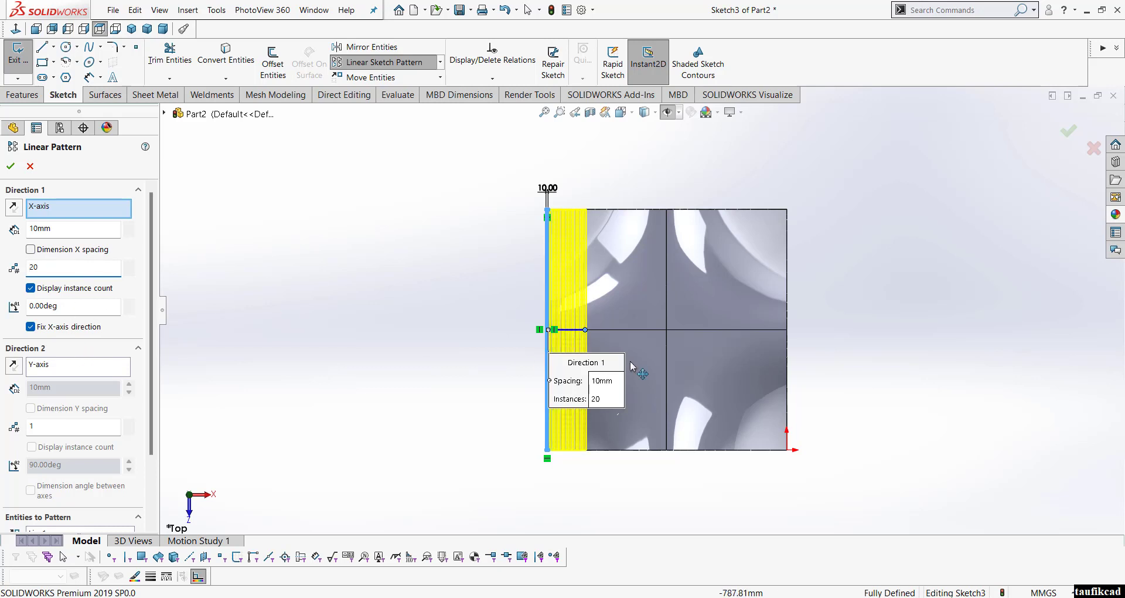
pyautogui.scroll(-3, 630, 343)
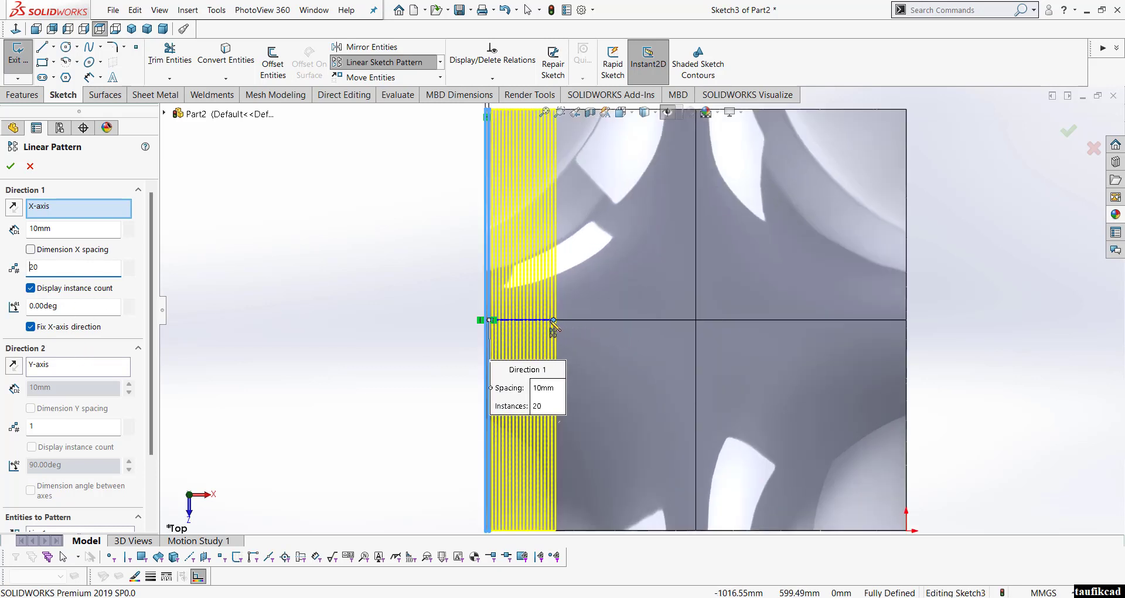
pyautogui.click(553, 320)
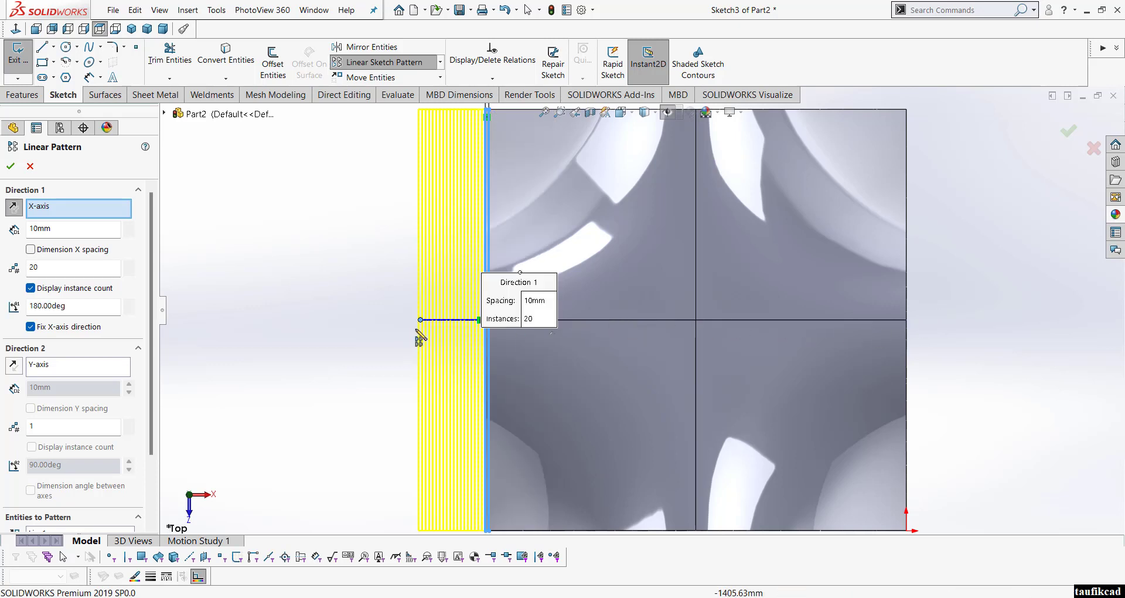
pyautogui.moveTo(612, 324)
pyautogui.mouseDown()
pyautogui.moveTo(890, 322)
pyautogui.moveTo(948, 304)
pyautogui.moveTo(972, 276)
pyautogui.moveTo(949, 308)
pyautogui.moveTo(906, 320)
pyautogui.mouseUp()
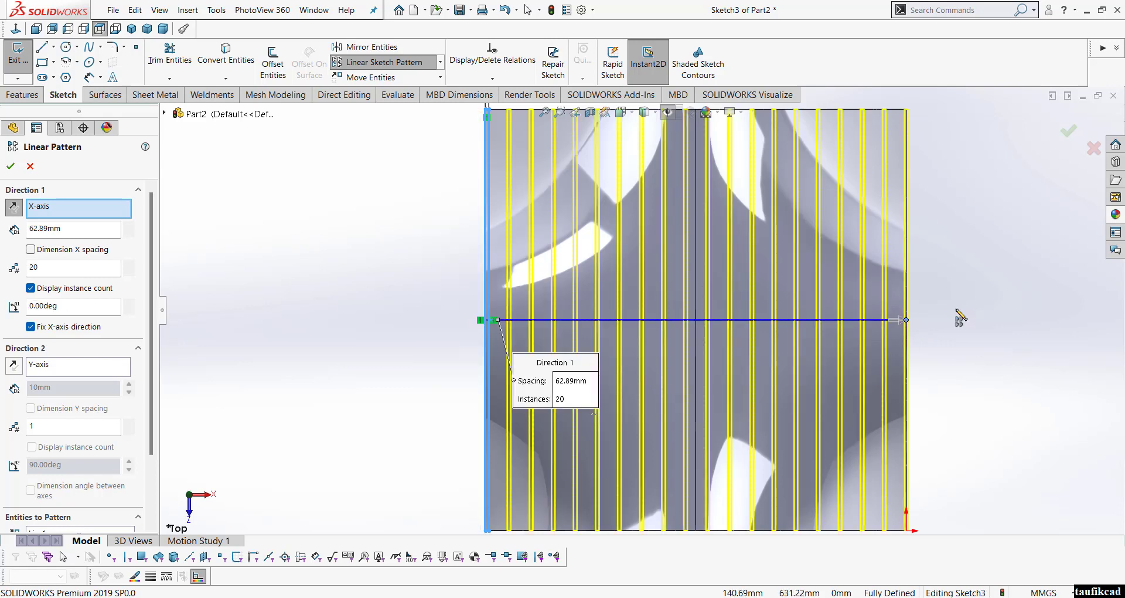
pyautogui.scroll(1, 956, 309)
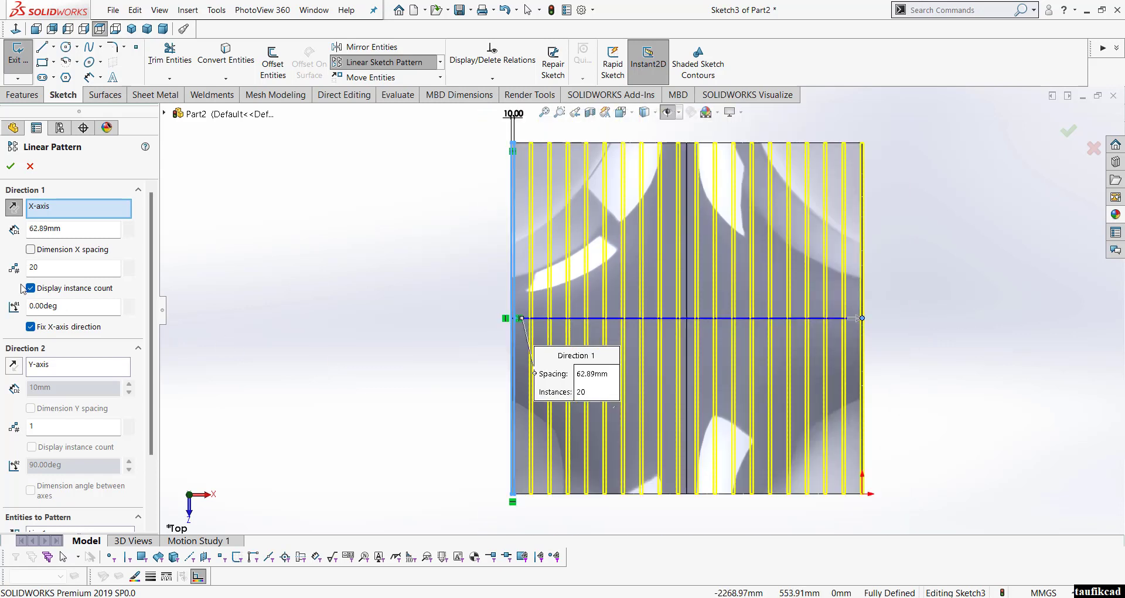
pyautogui.click(11, 167)
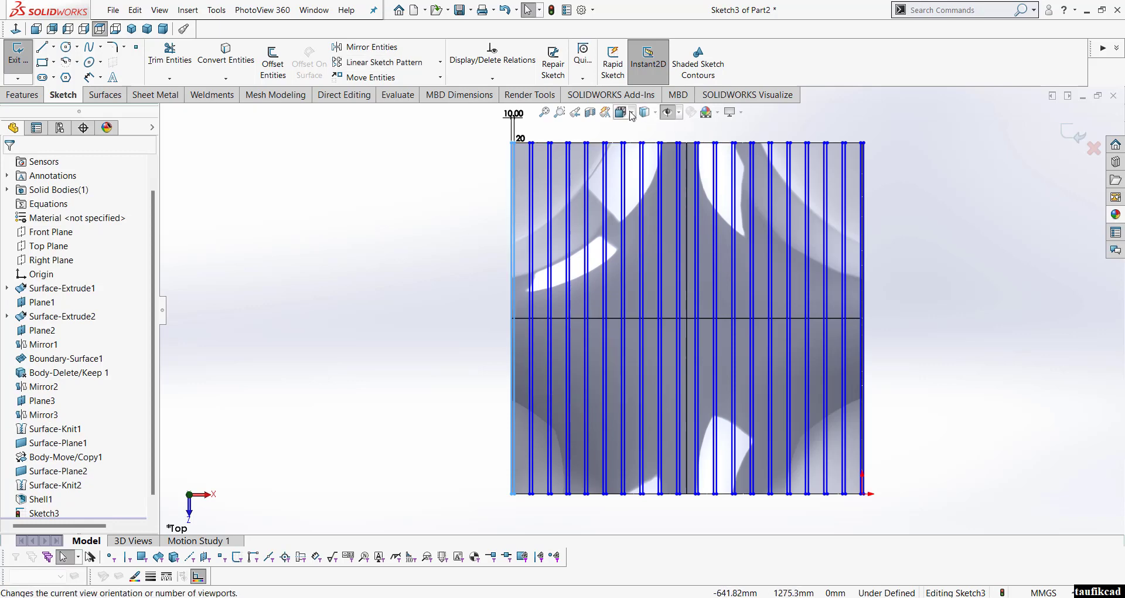
# Step: Extrude the patterned rectangles upward as a 650 mm blind boss, with Merge result turned off
pyautogui.click(632, 115)
pyautogui.click(687, 145)
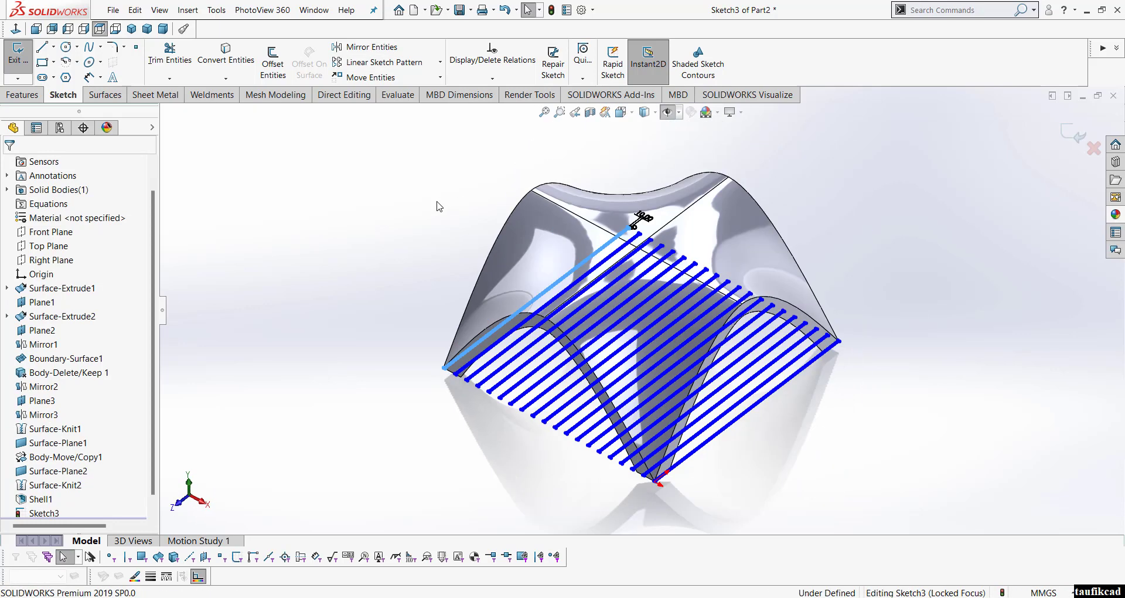
pyautogui.click(22, 95)
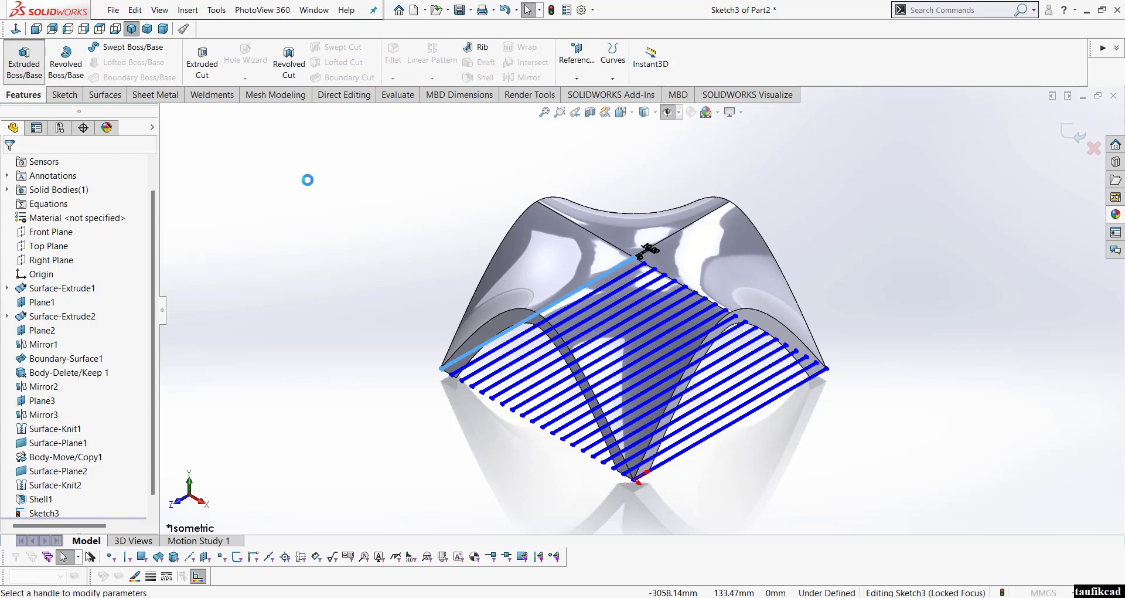
pyautogui.click(622, 112)
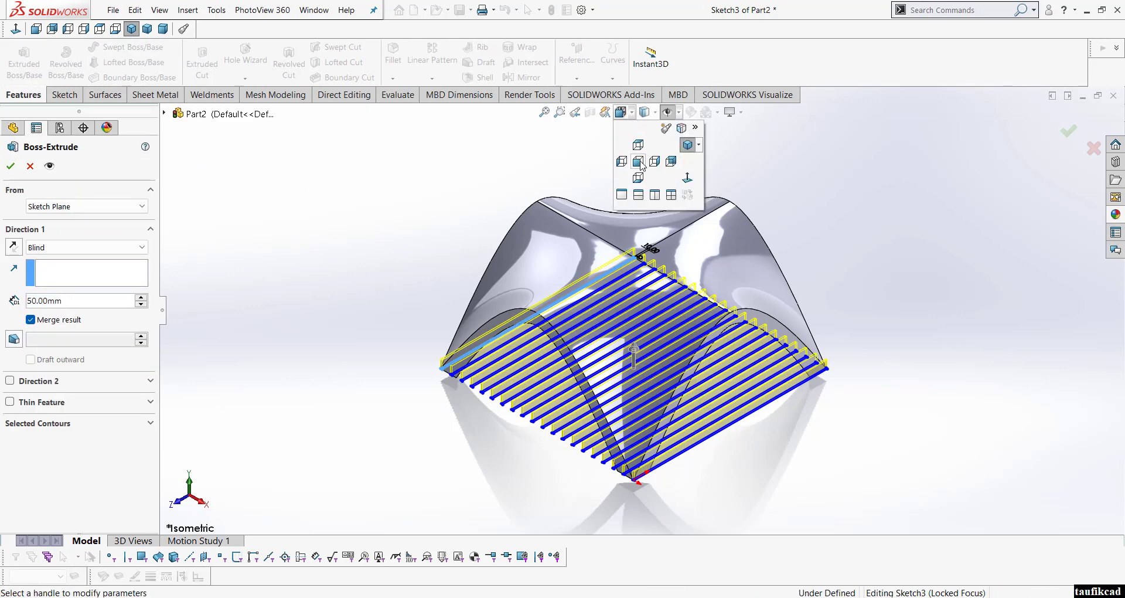
pyautogui.click(639, 162)
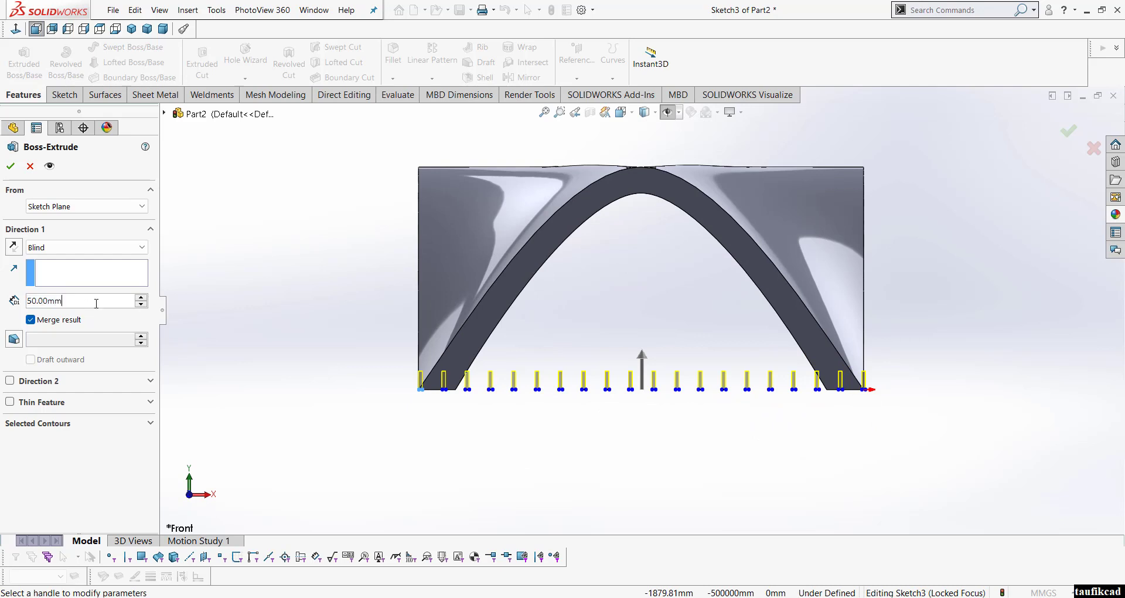
pyautogui.moveTo(643, 357); pyautogui.dragTo(643, 130)
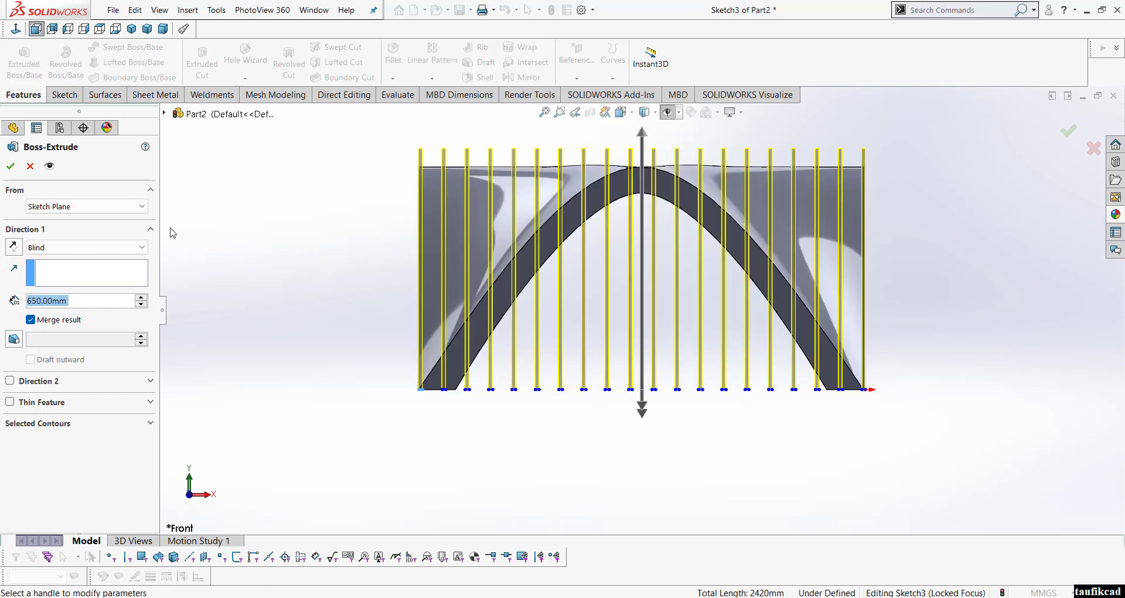
pyautogui.click(44, 321)
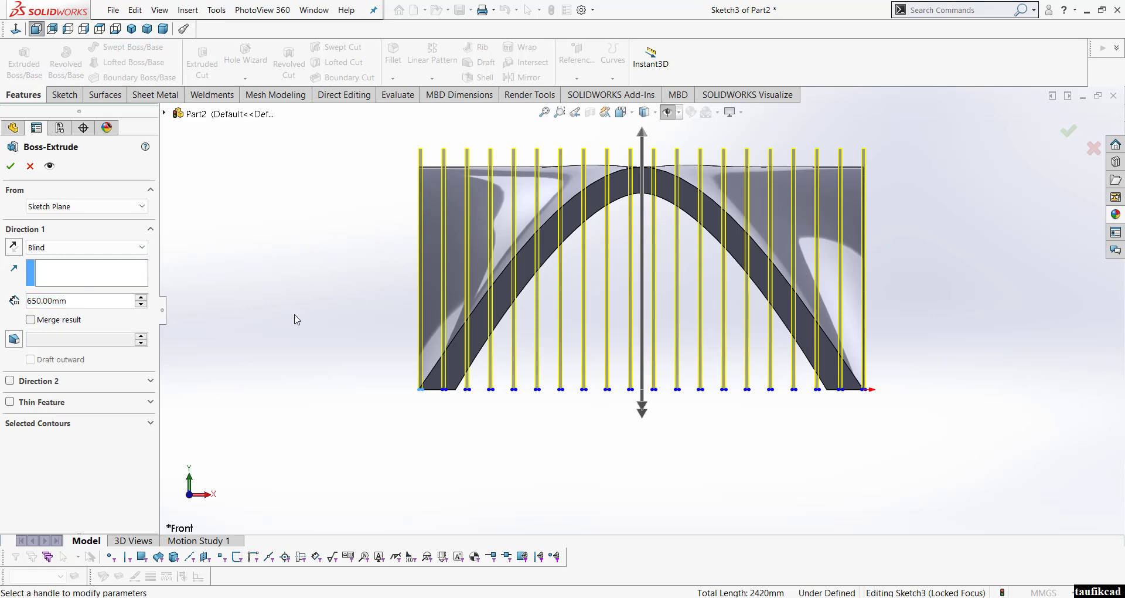
pyautogui.click(10, 166)
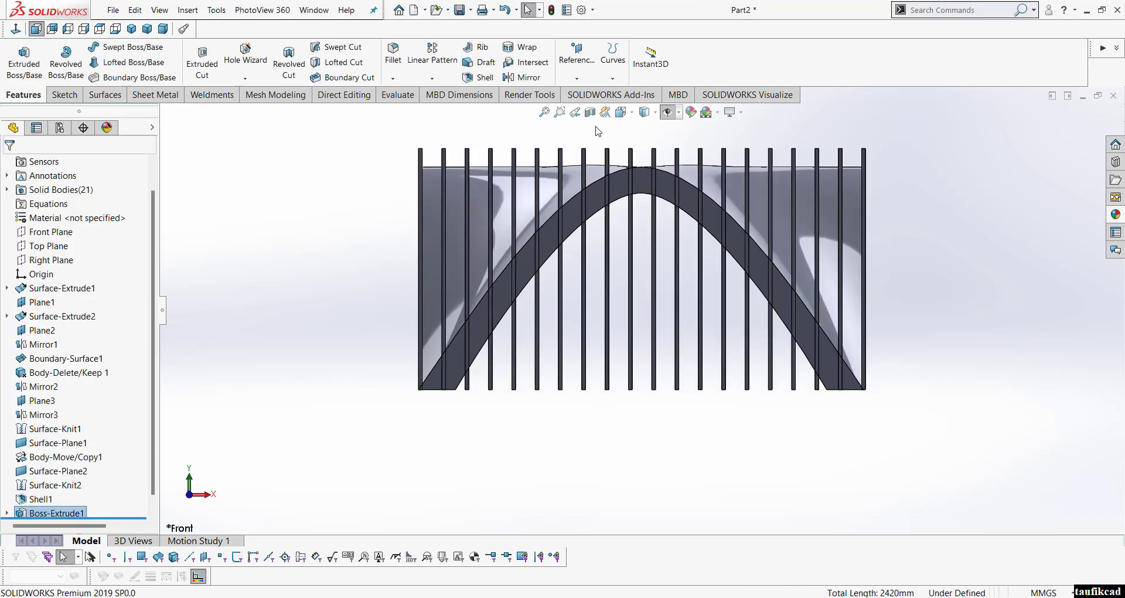
# Step: Start Move/Copy Bodies with Copy enabled and select all 20 extruded slat bodies, leaving out the shelled canopy
pyautogui.click(621, 111)
pyautogui.click(686, 145)
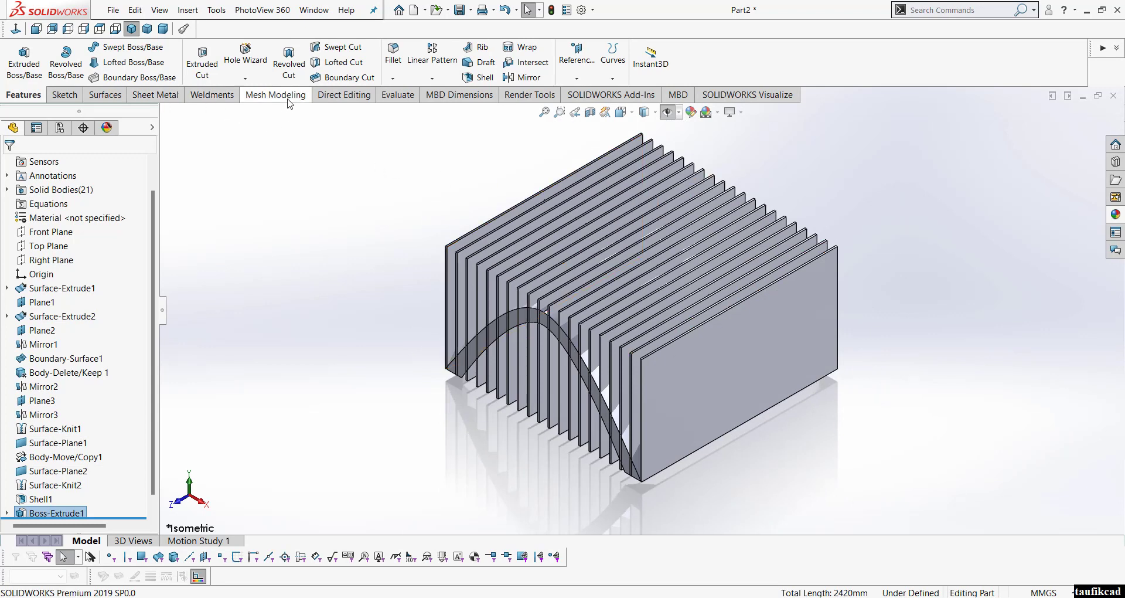
pyautogui.click(340, 96)
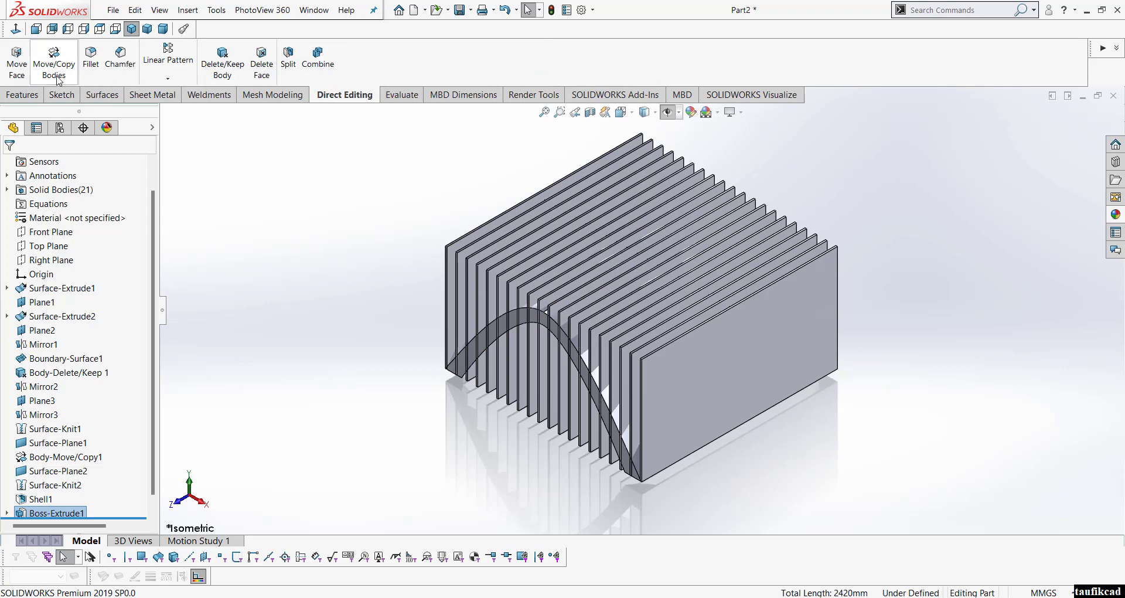
pyautogui.click(56, 63)
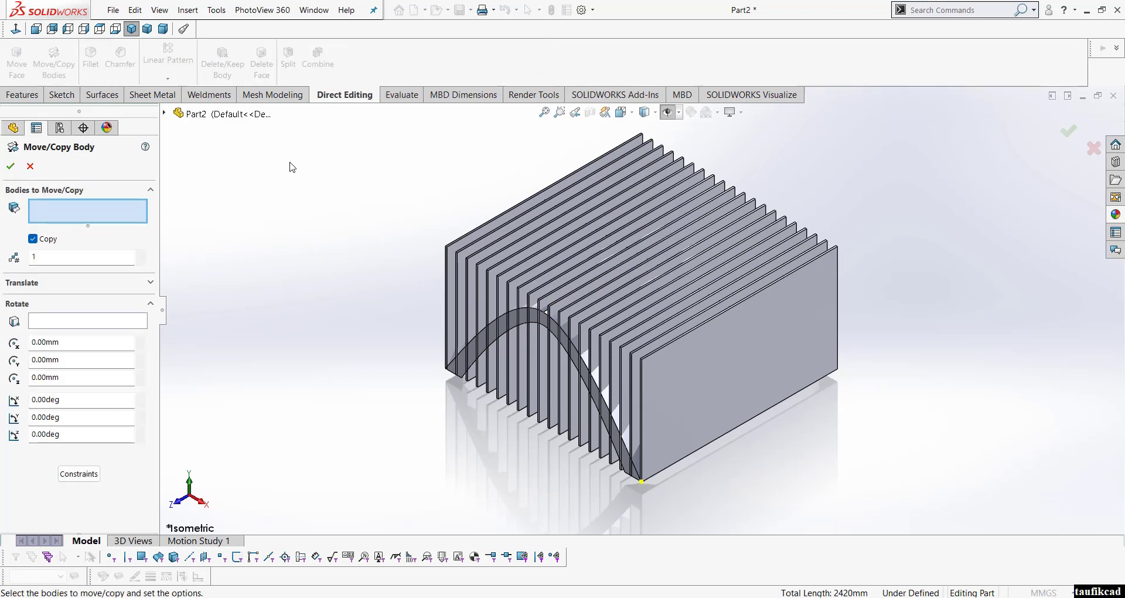
pyautogui.click(166, 113)
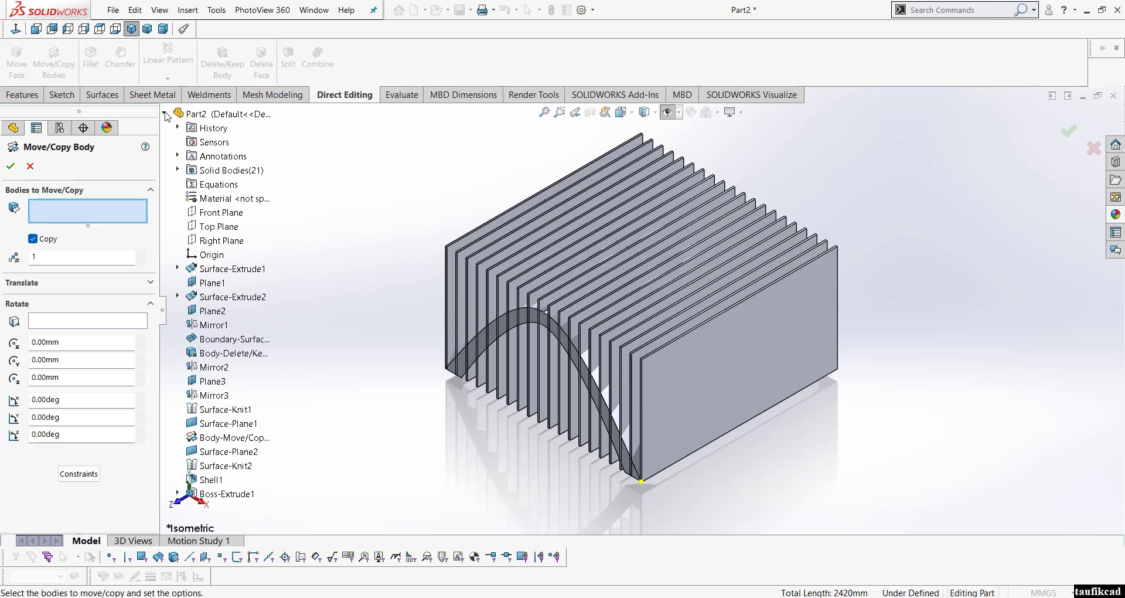
pyautogui.click(178, 170)
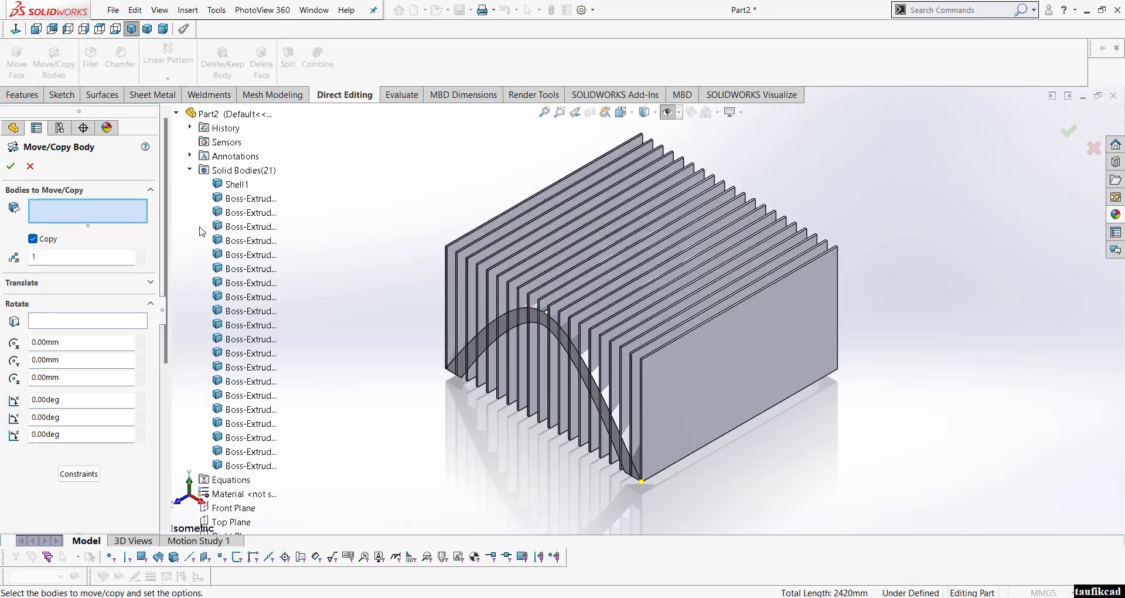
pyautogui.click(252, 199)
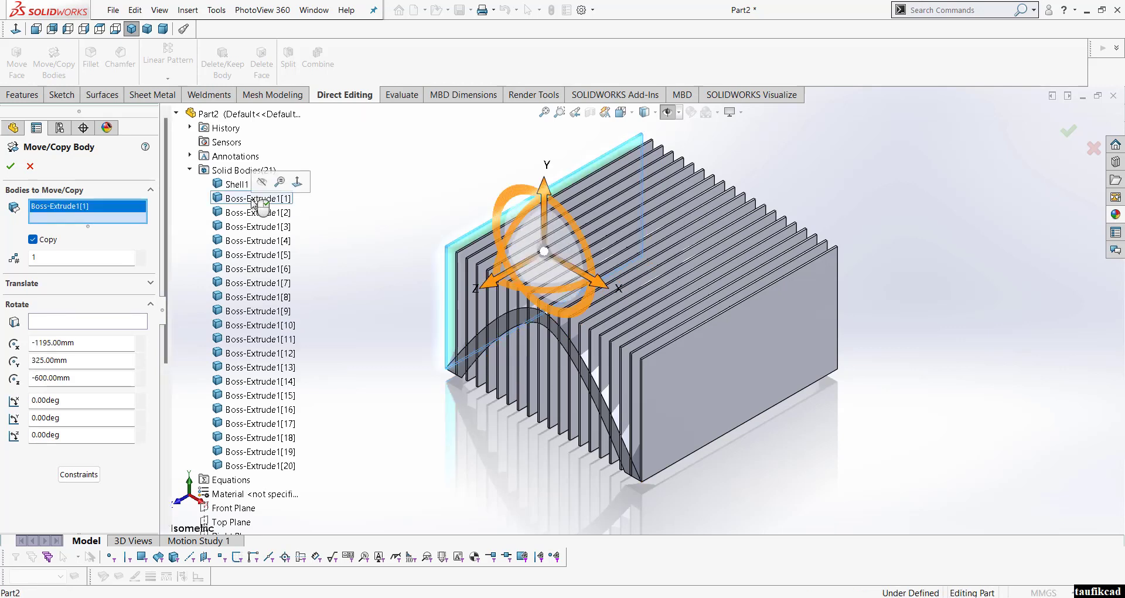
pyautogui.scroll(-4, 264, 252)
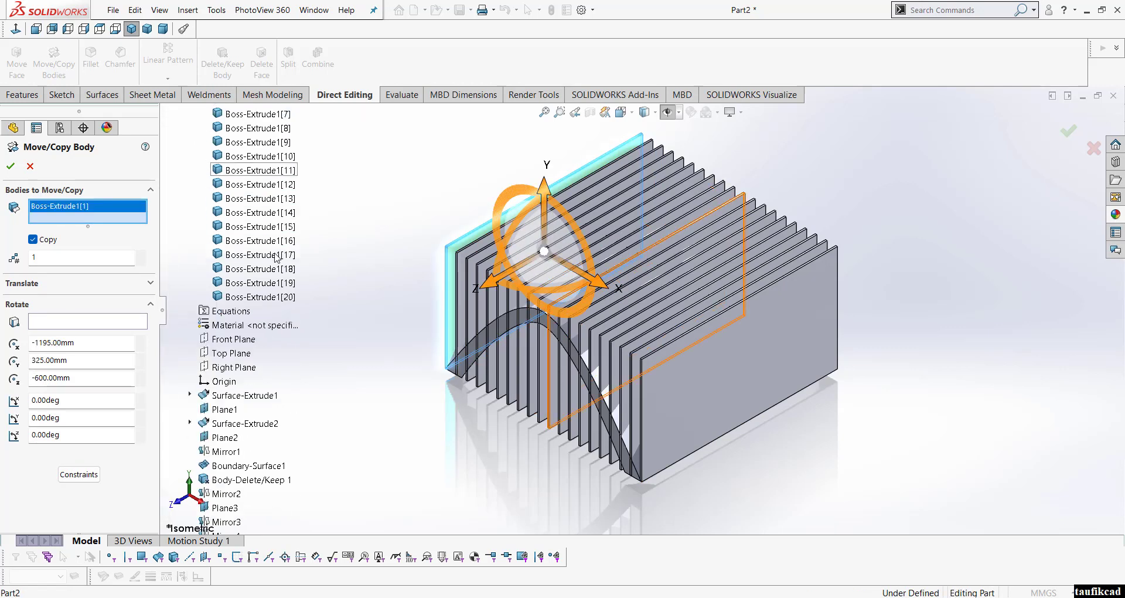
pyautogui.keyDown('shift'); pyautogui.click(264, 298); pyautogui.keyUp('shift')
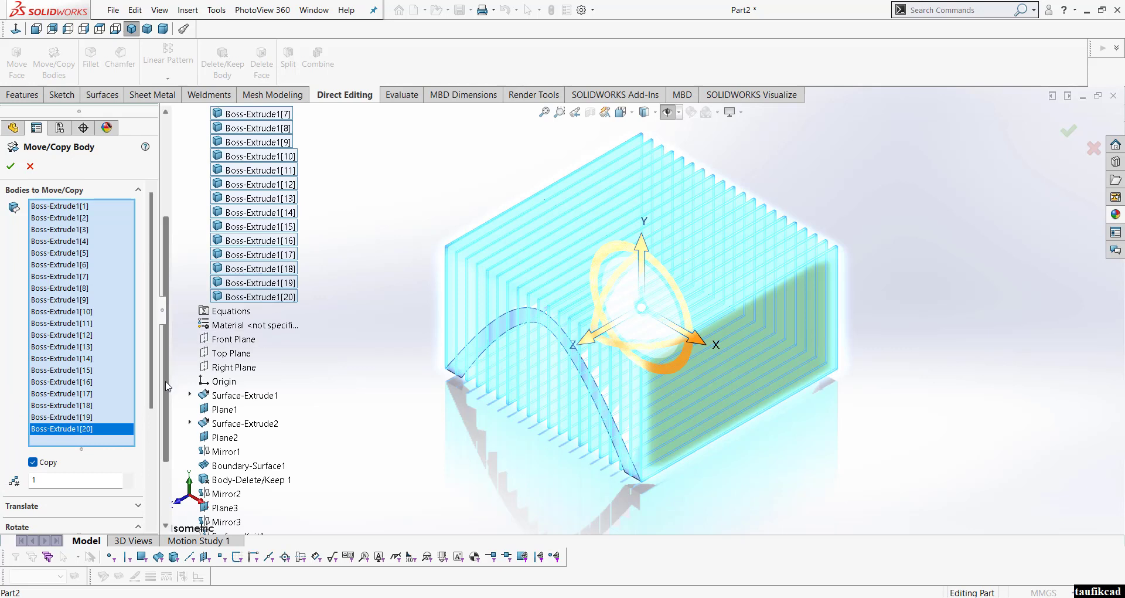
# Step: Rotate the copy of the selected slat bodies 90° about the Y axis, keeping Copy enabled with one copy
pyautogui.scroll(-3, 157, 461)
pyautogui.scroll(-2, 156, 460)
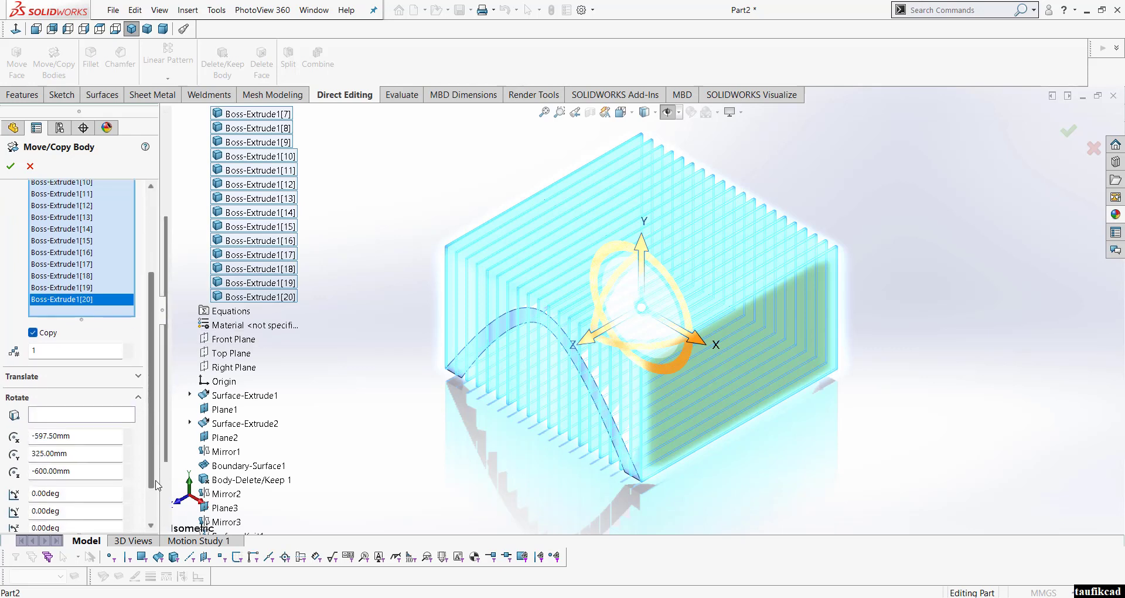
pyautogui.click(64, 418)
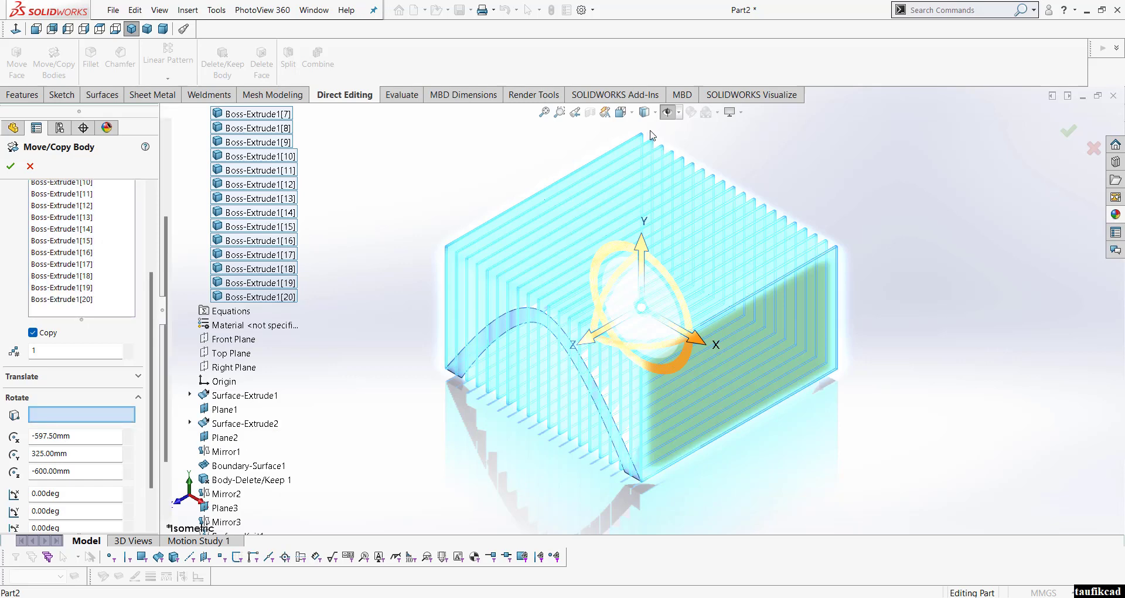
pyautogui.click(631, 113)
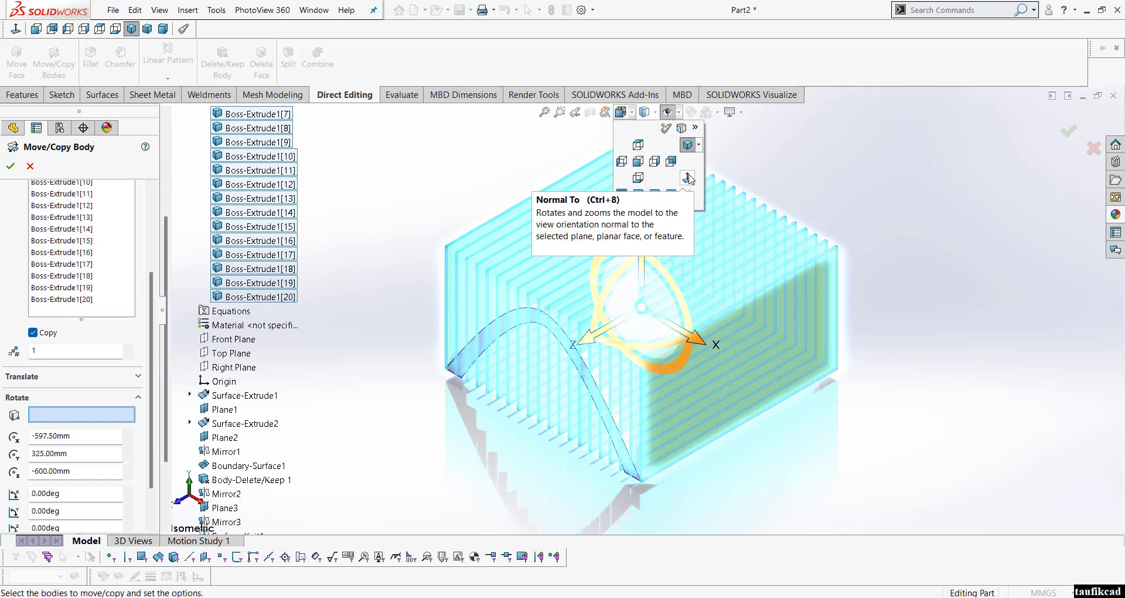
pyautogui.click(111, 418)
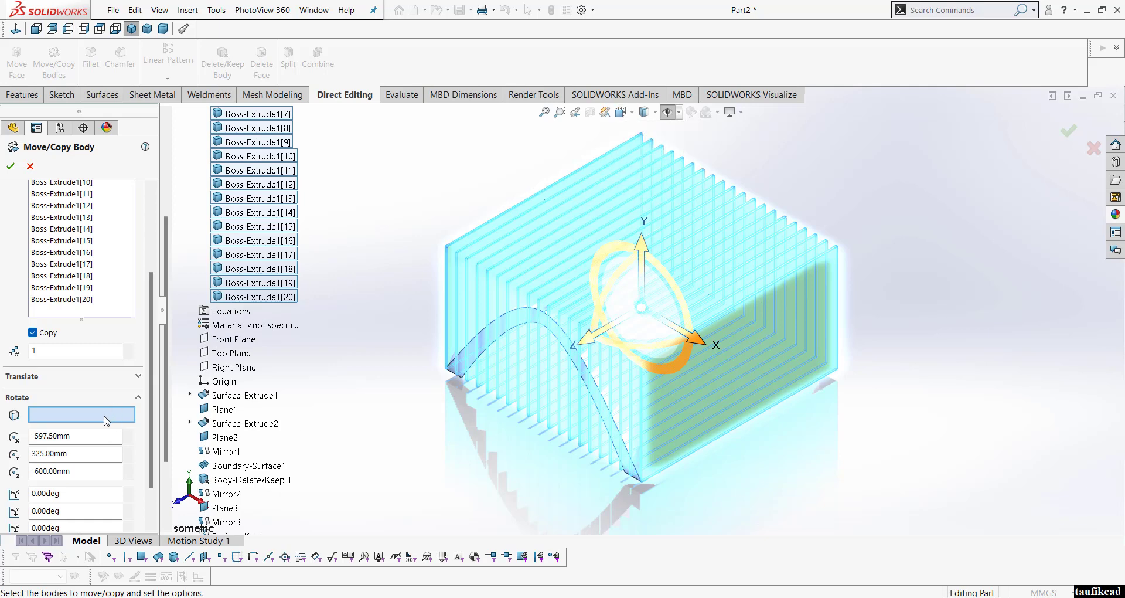
pyautogui.click(633, 114)
pyautogui.click(638, 142)
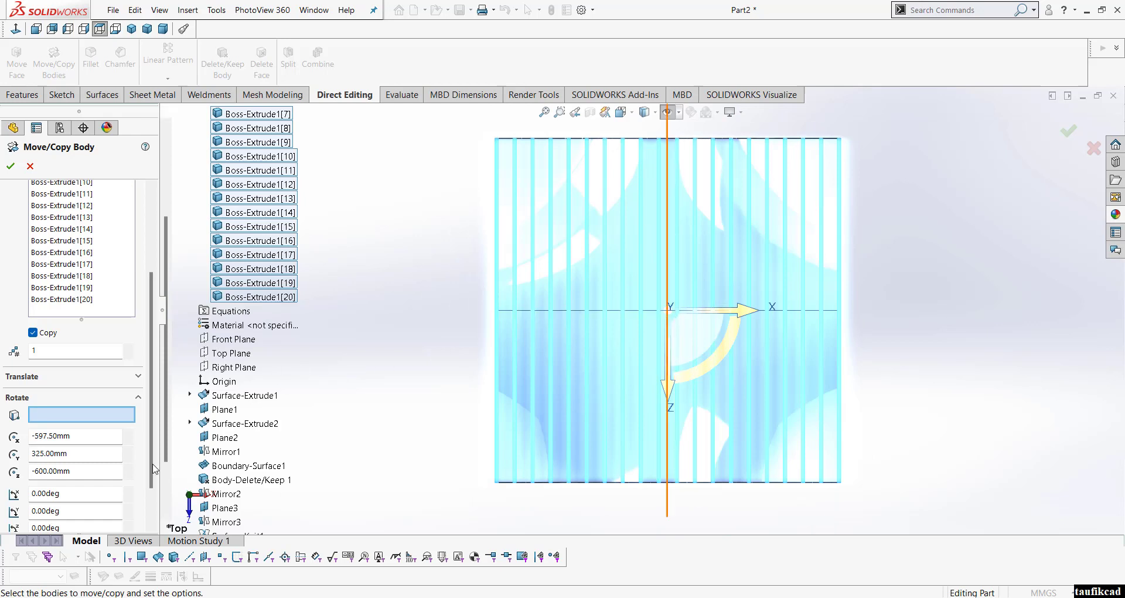
pyautogui.moveTo(69, 508); pyautogui.dragTo(38, 513)
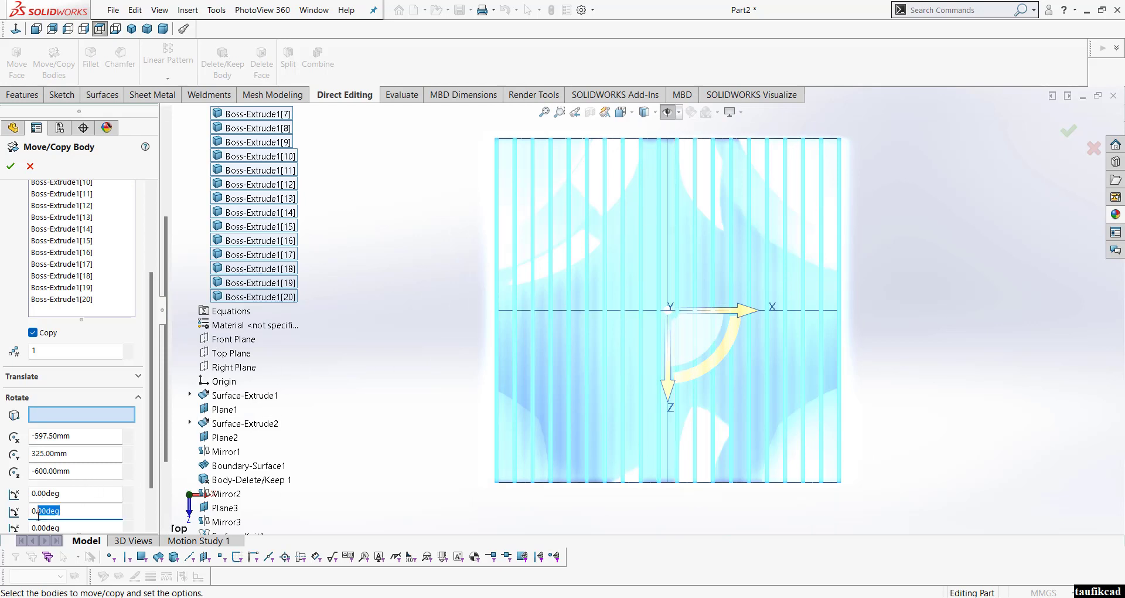
pyautogui.write('9')
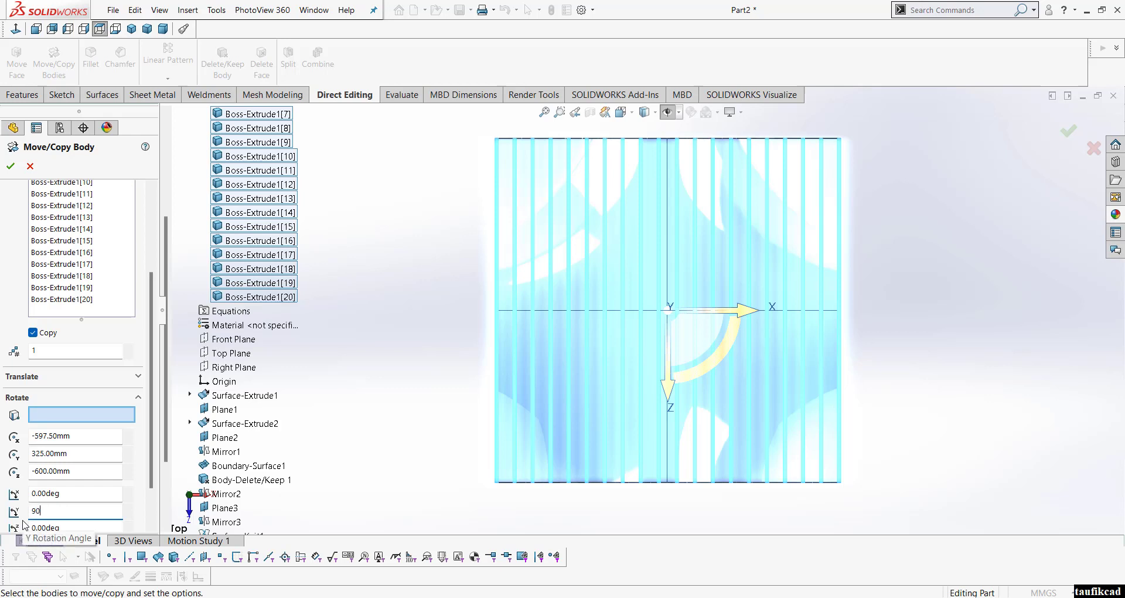
pyautogui.write('0')
pyautogui.press('Return')
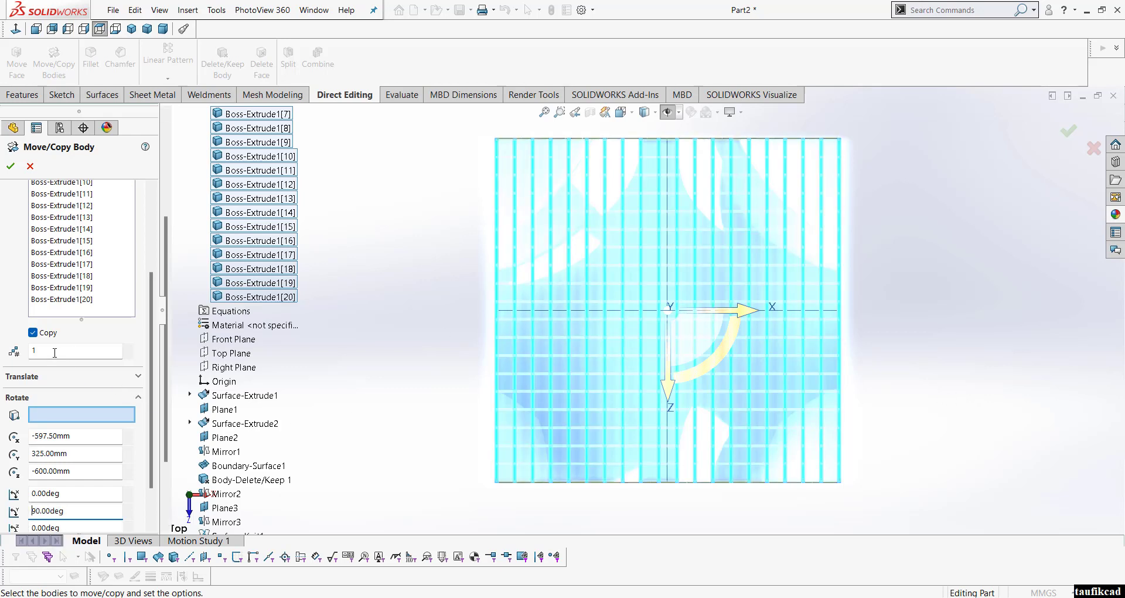
pyautogui.click(33, 333)
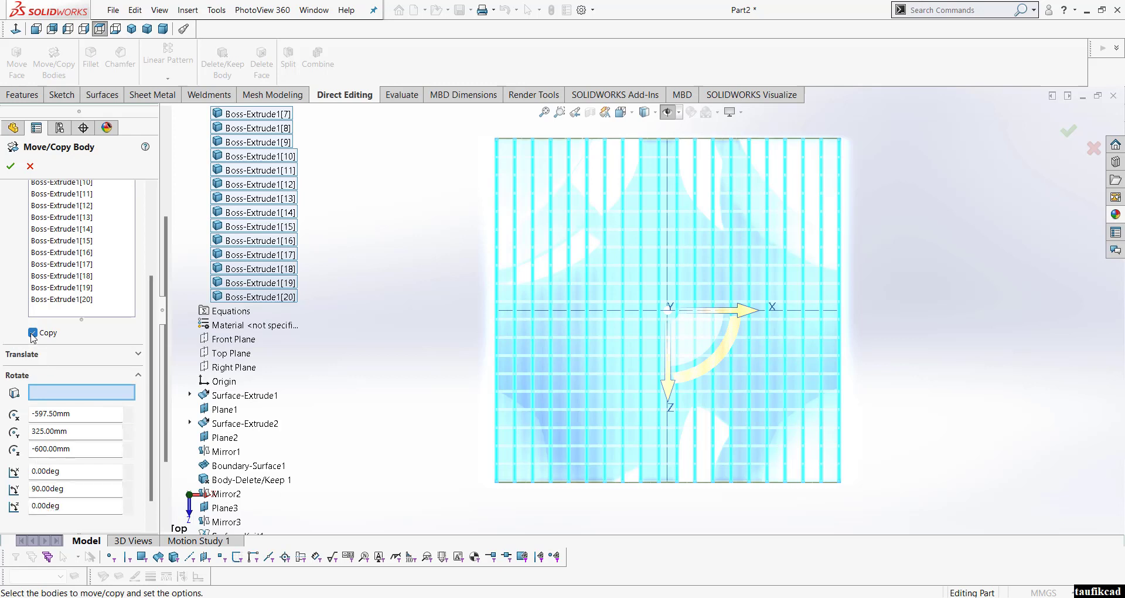
pyautogui.click(33, 333)
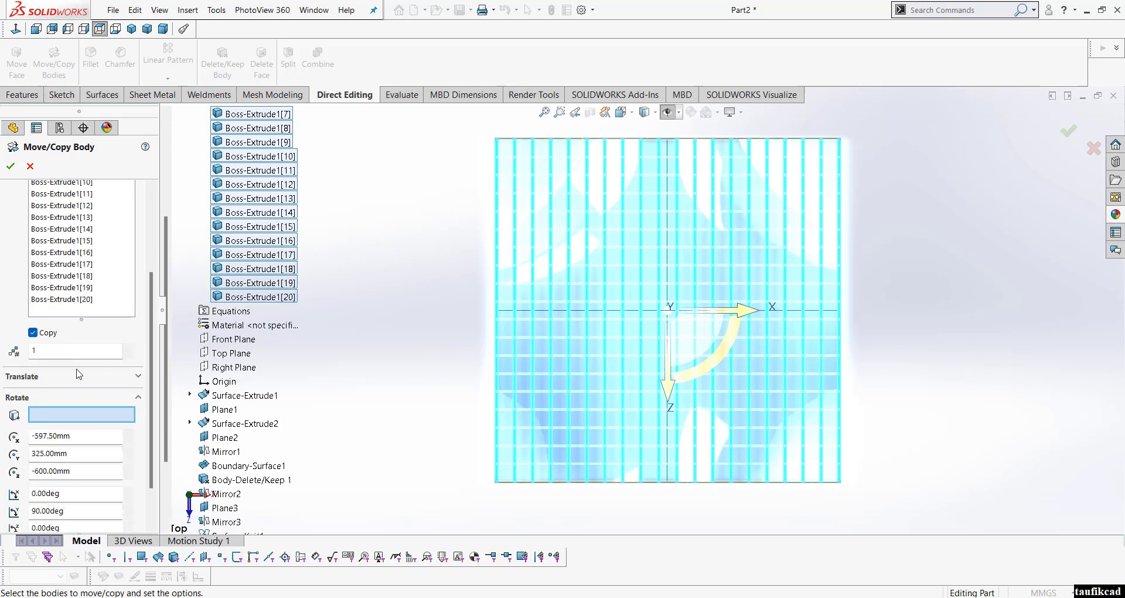
pyautogui.click(10, 166)
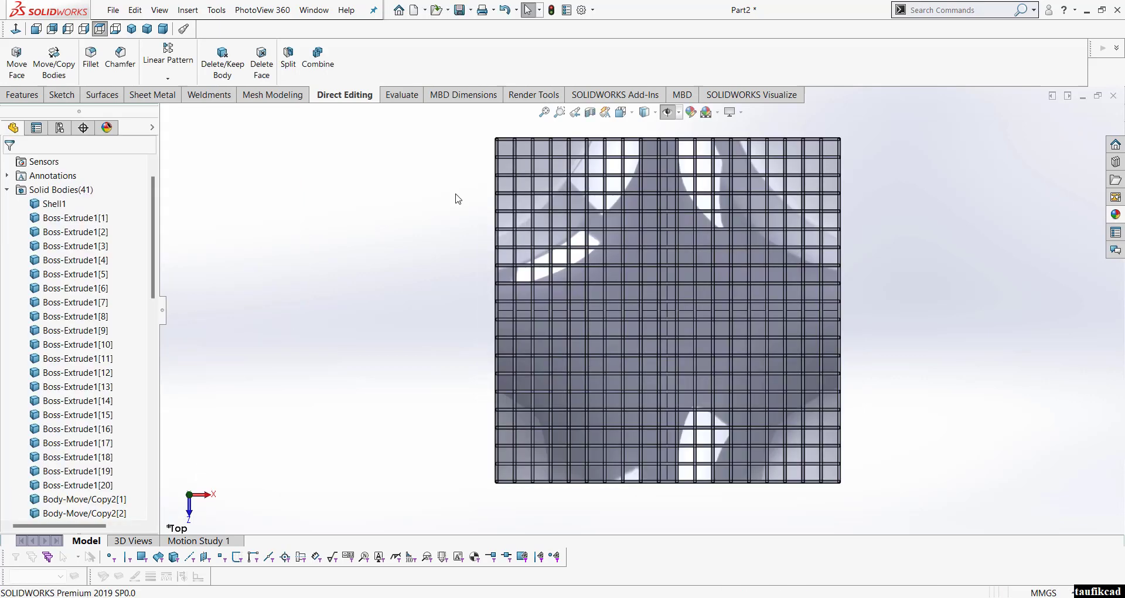
# Step: Combine all 40 original and rotated slat bodies into one grid body with the Add operation, leaving out the shelled canopy
pyautogui.click(622, 112)
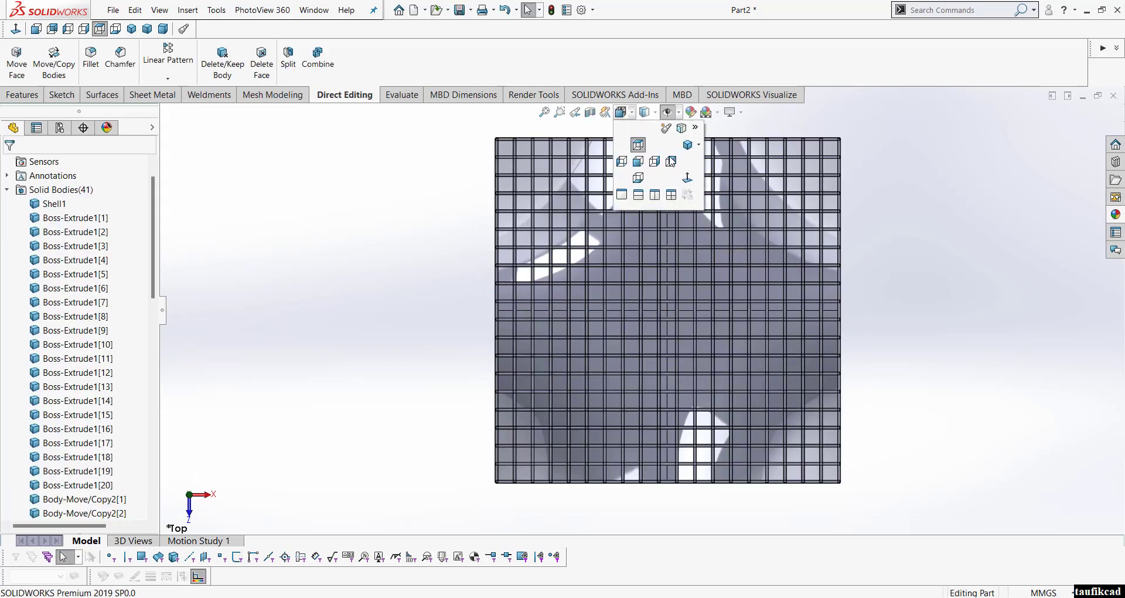
pyautogui.click(687, 145)
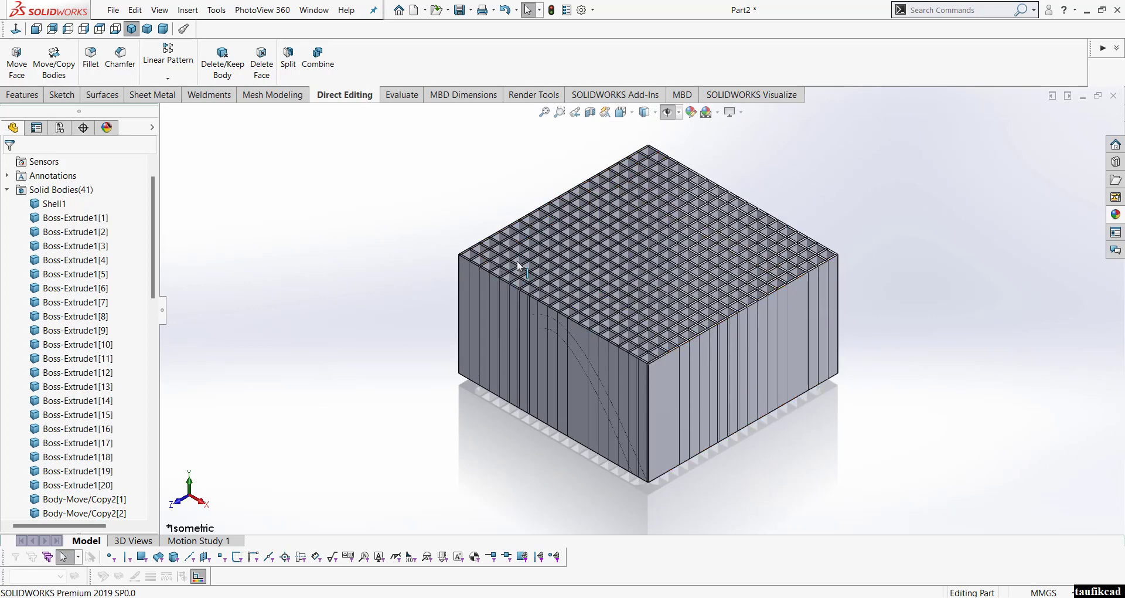
pyautogui.scroll(-3, 637, 176)
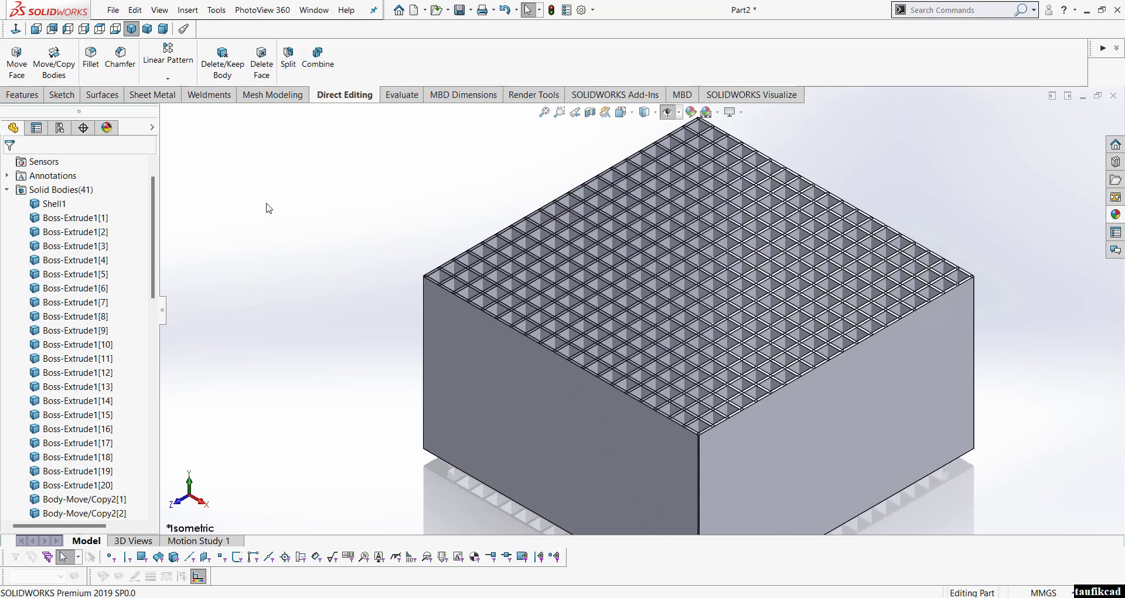
pyautogui.click(75, 217)
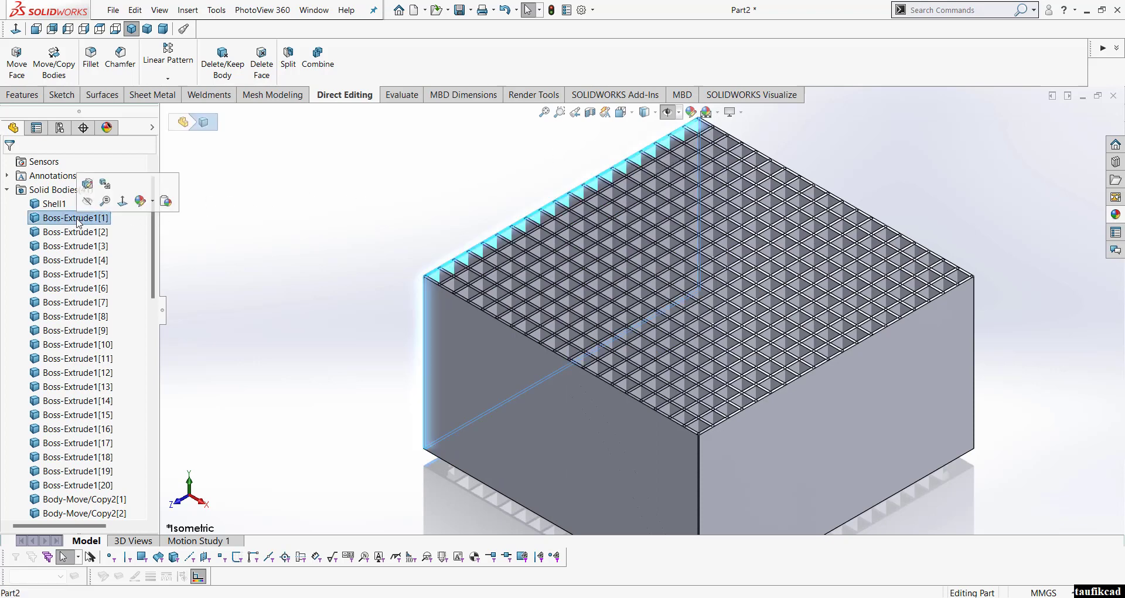
pyautogui.scroll(-10, 82, 281)
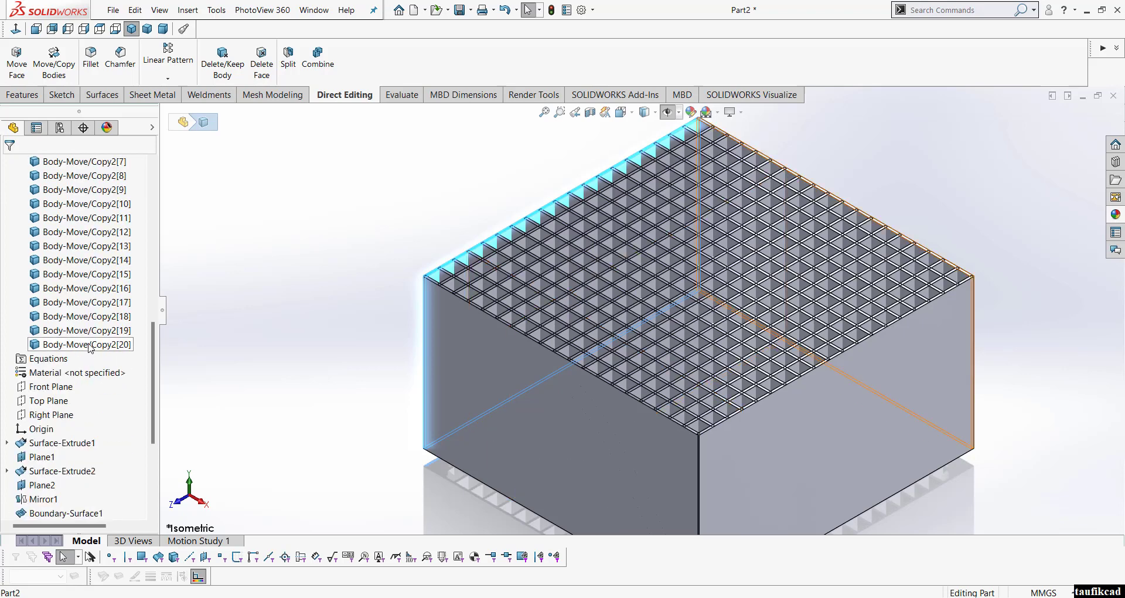
pyautogui.keyDown('shift'); pyautogui.click(88, 344); pyautogui.keyUp('shift')
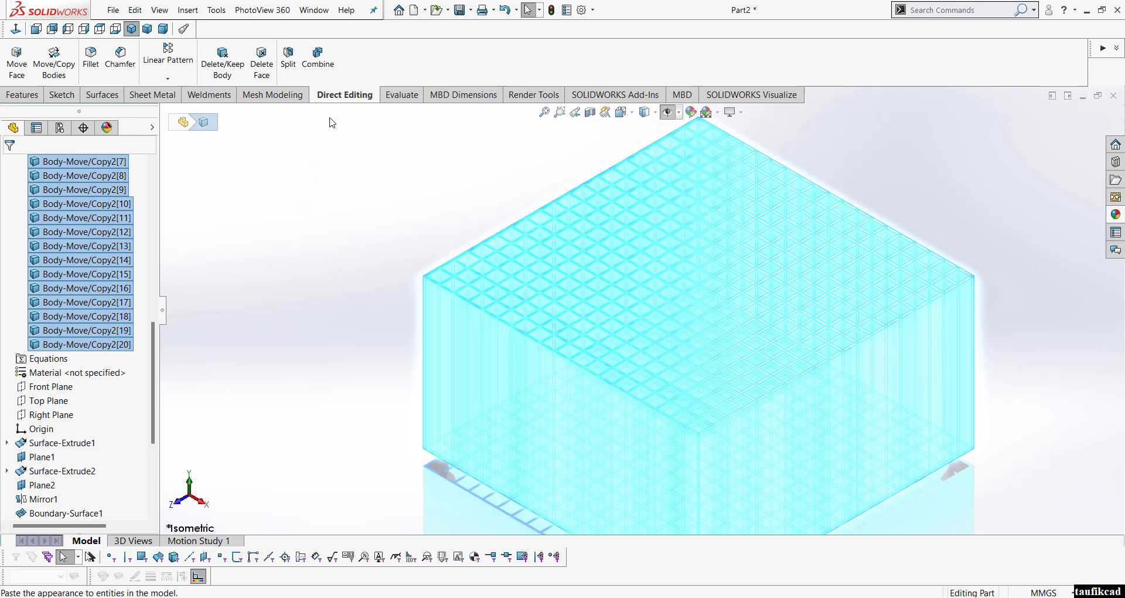
pyautogui.click(318, 58)
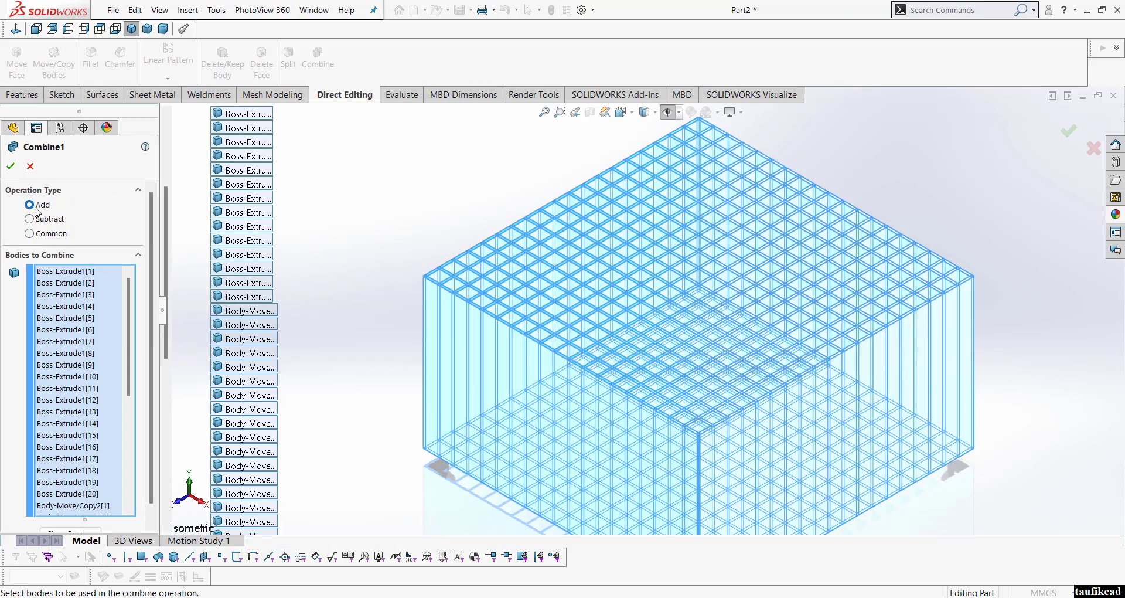
pyautogui.click(10, 168)
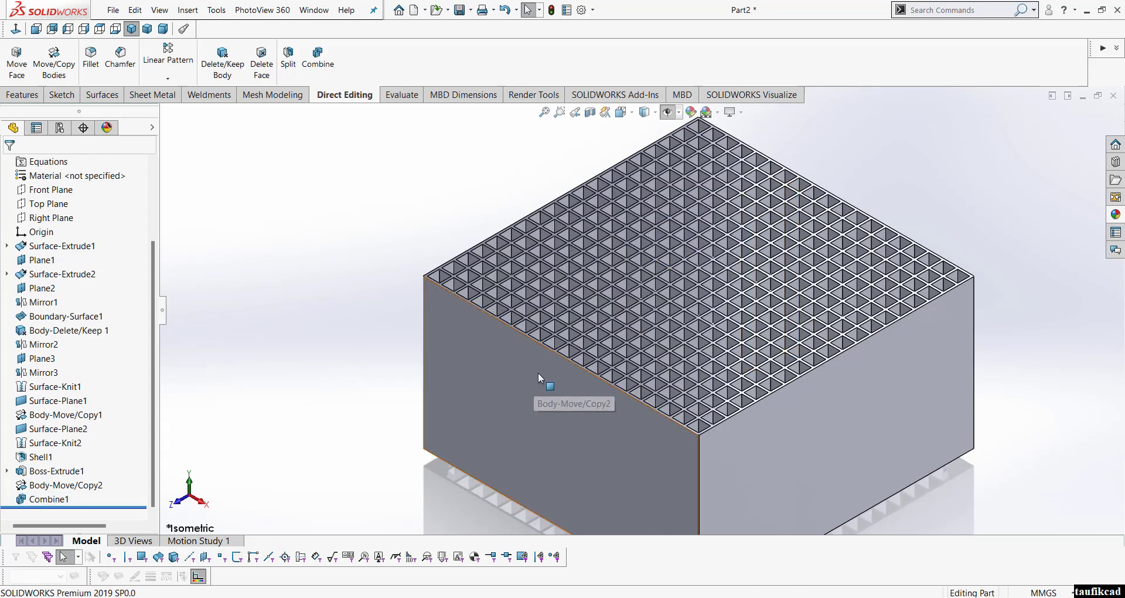
# Step: Combine the shelled canopy and the slat grid with the Common operation, keeping only their shared volume
pyautogui.moveTo(444, 314); pyautogui.dragTo(442, 345, button='middle')
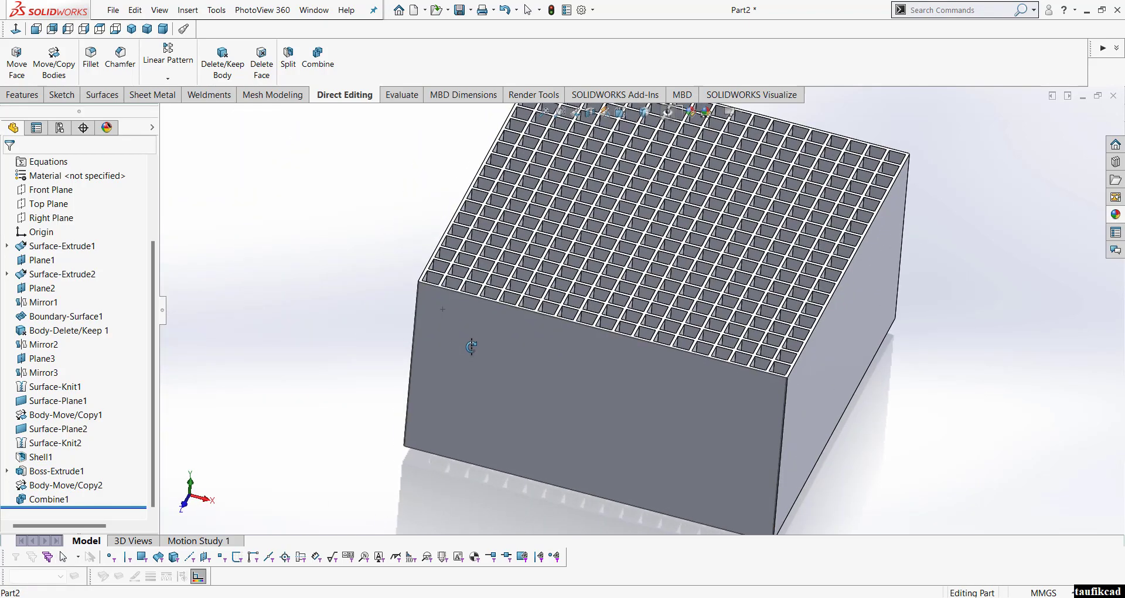
pyautogui.scroll(-2, 721, 253)
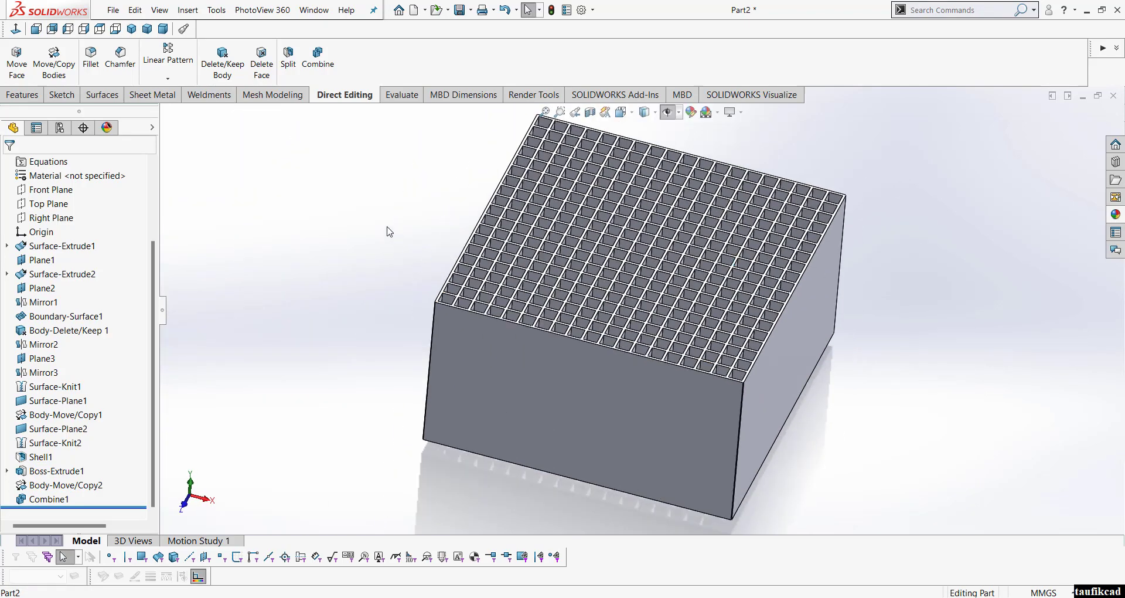
pyautogui.click(323, 76)
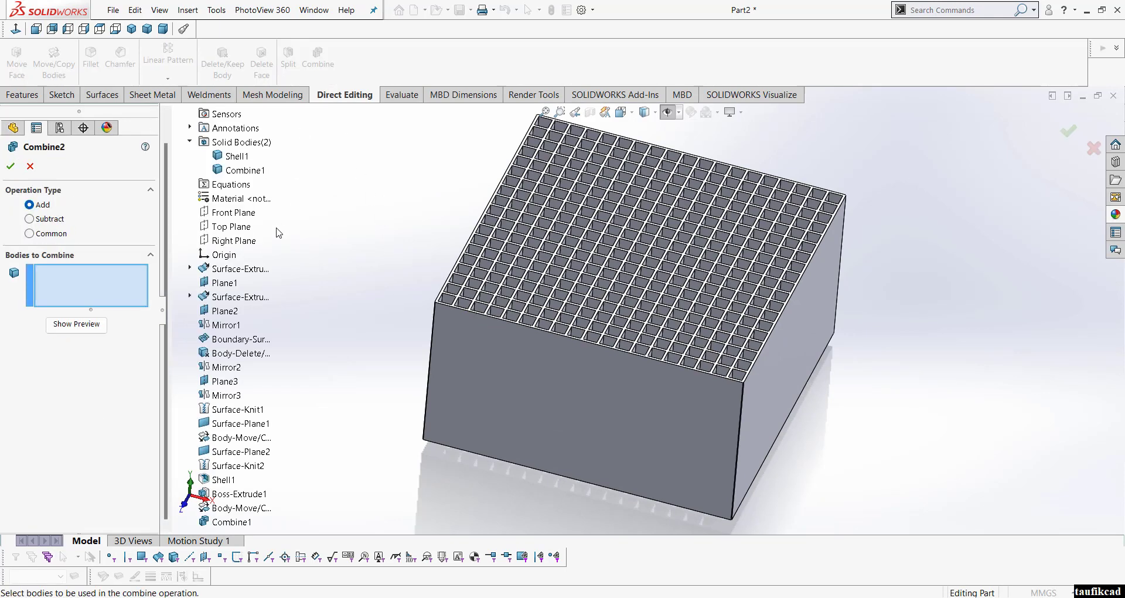
pyautogui.click(237, 156)
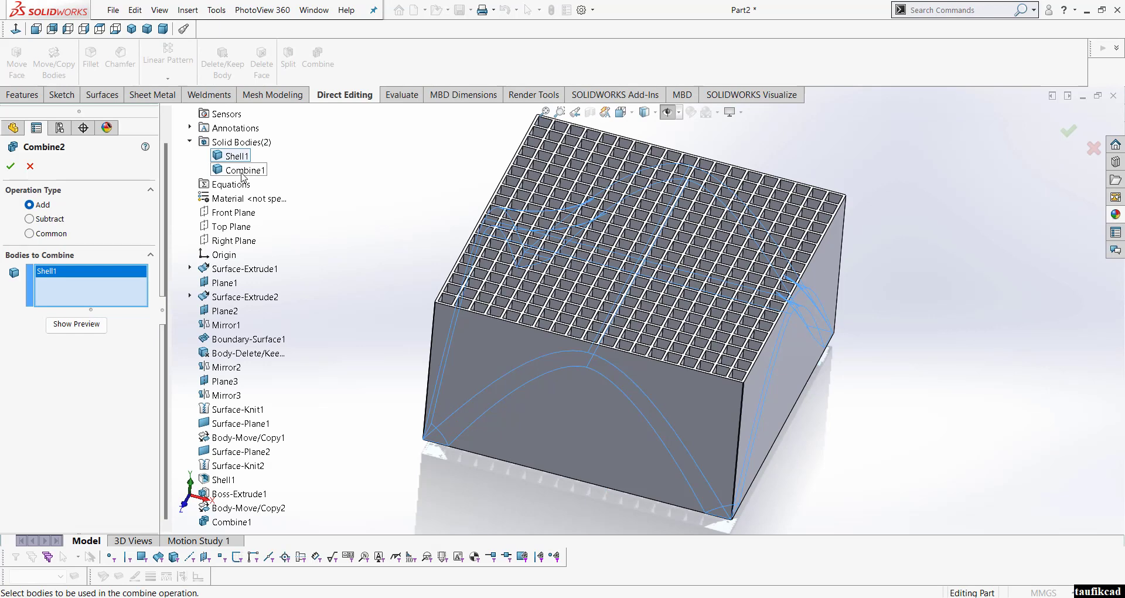
pyautogui.click(241, 171)
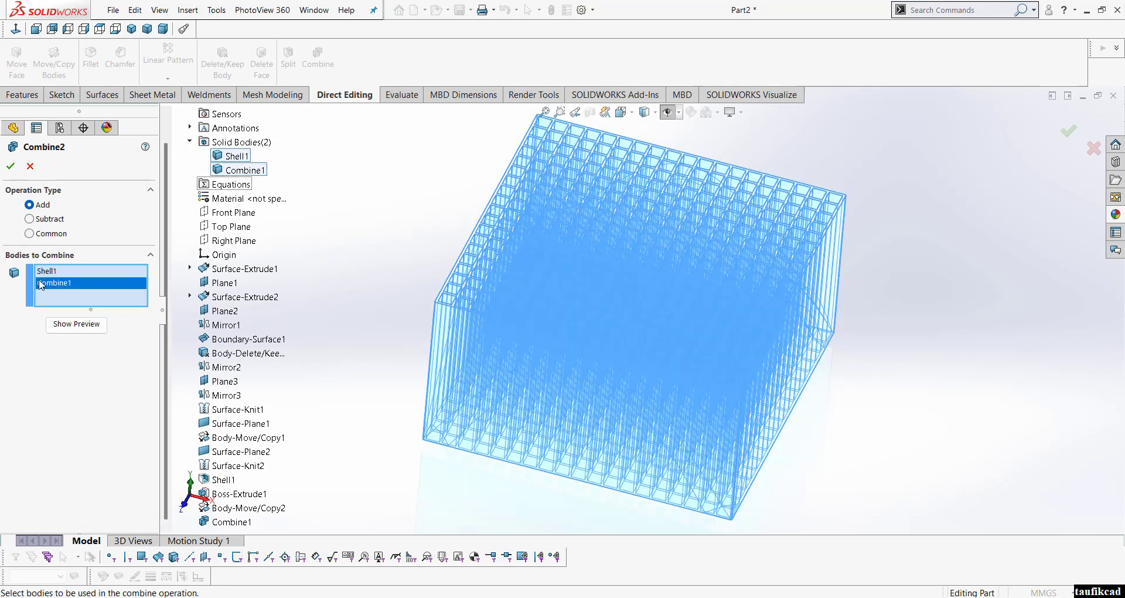
pyautogui.click(10, 166)
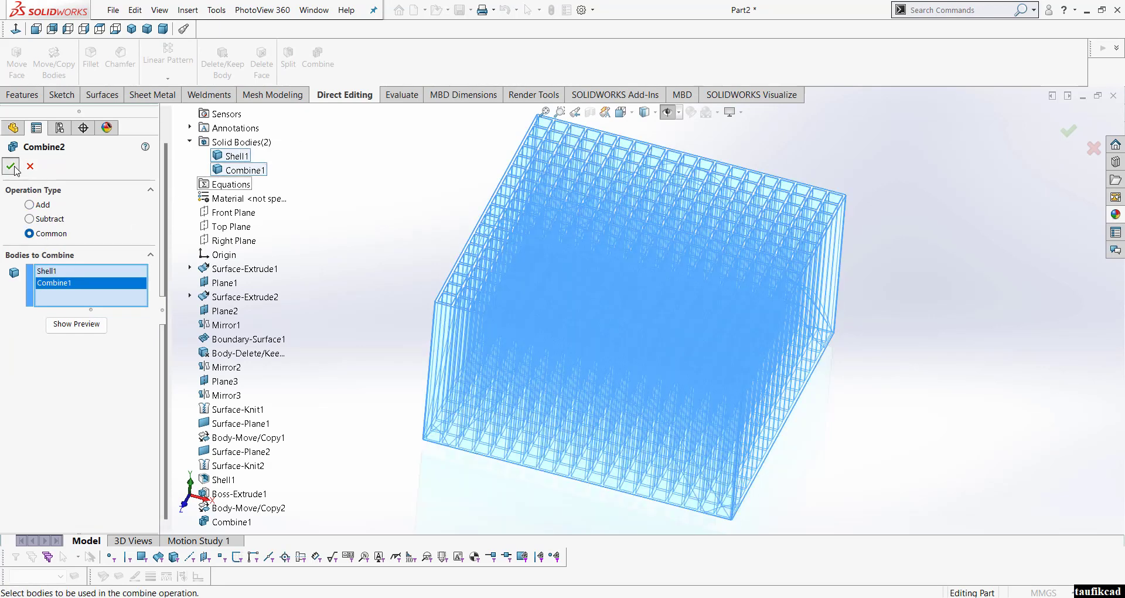
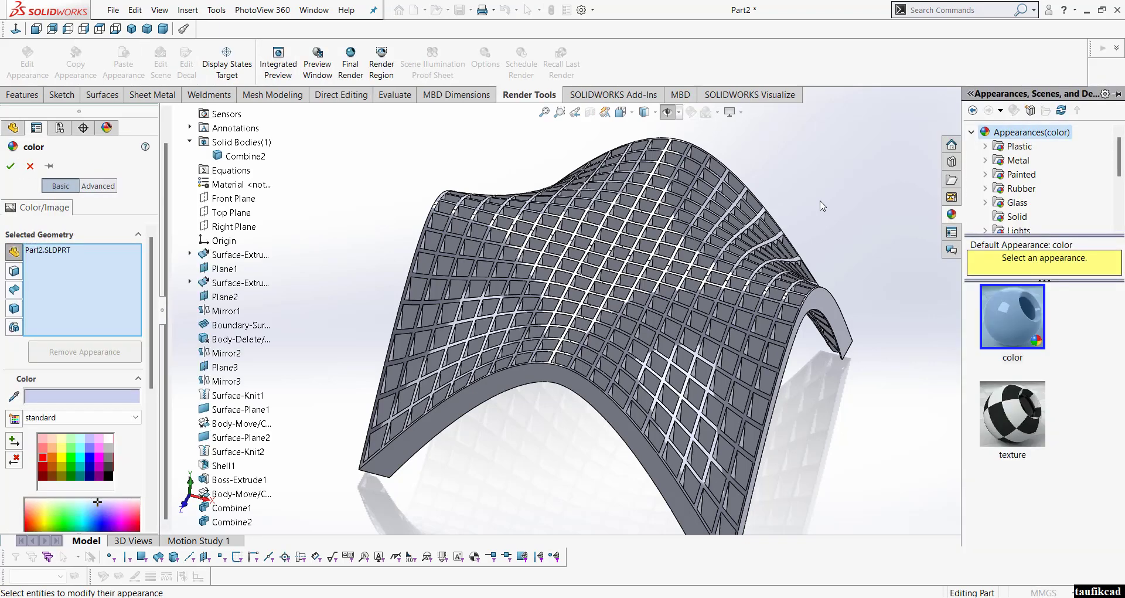
# Step: Apply a red colour appearance to the whole part
pyautogui.click(44, 458)
pyautogui.click(11, 166)
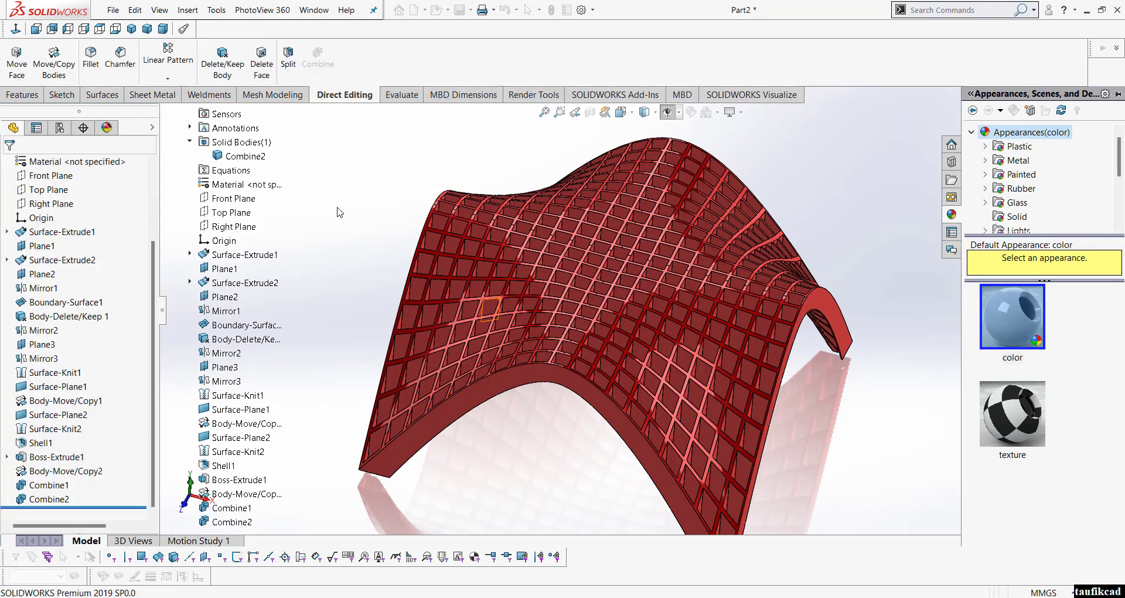
pyautogui.moveTo(796, 339); pyautogui.dragTo(444, 280, button='middle')
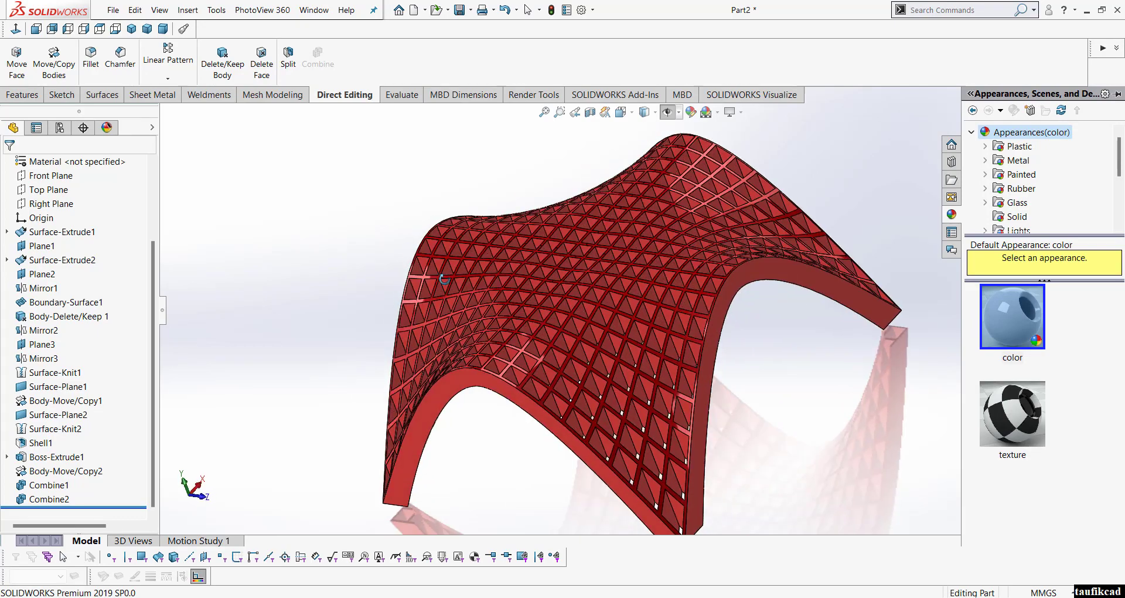
pyautogui.click(644, 112)
pyautogui.click(638, 145)
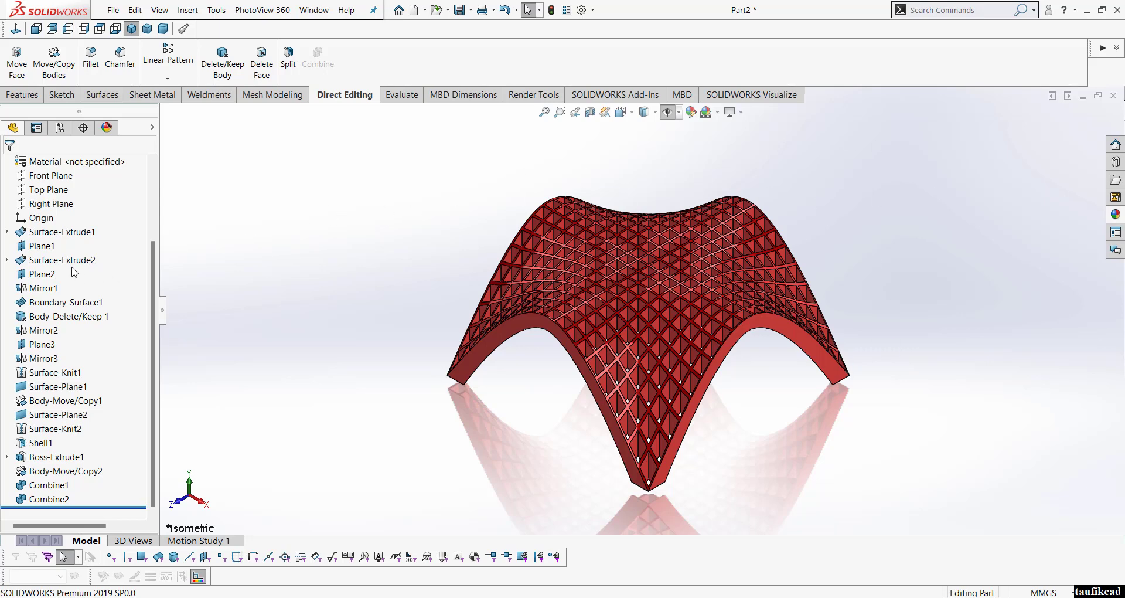
# Step: Create a reference plane offset 600 mm above the Top Plane
pyautogui.moveTo(152, 277); pyautogui.dragTo(170, 153)
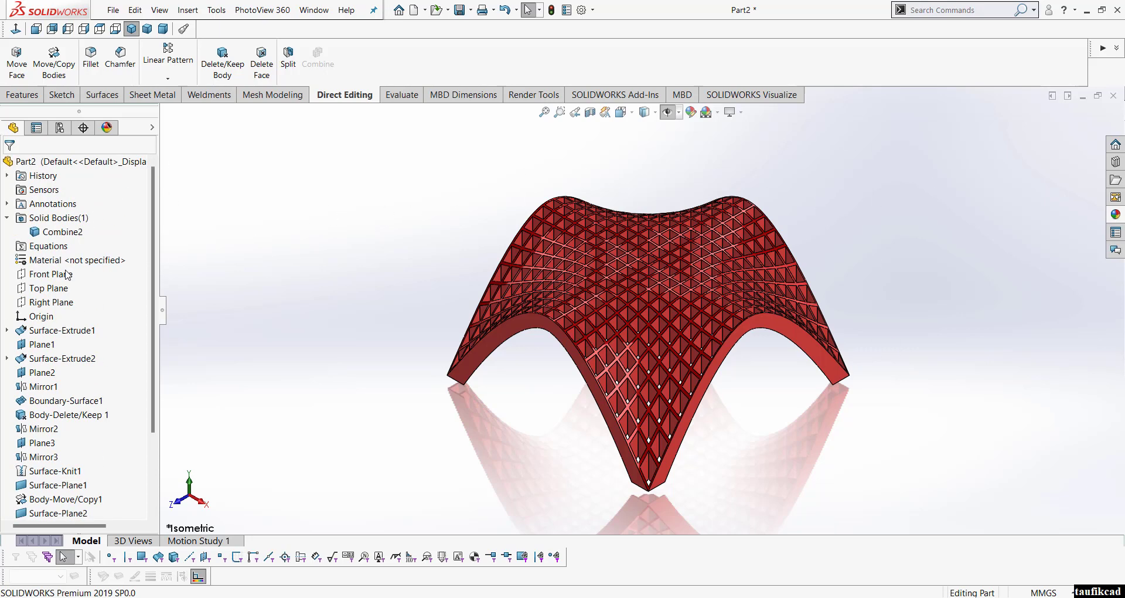
pyautogui.click(53, 294)
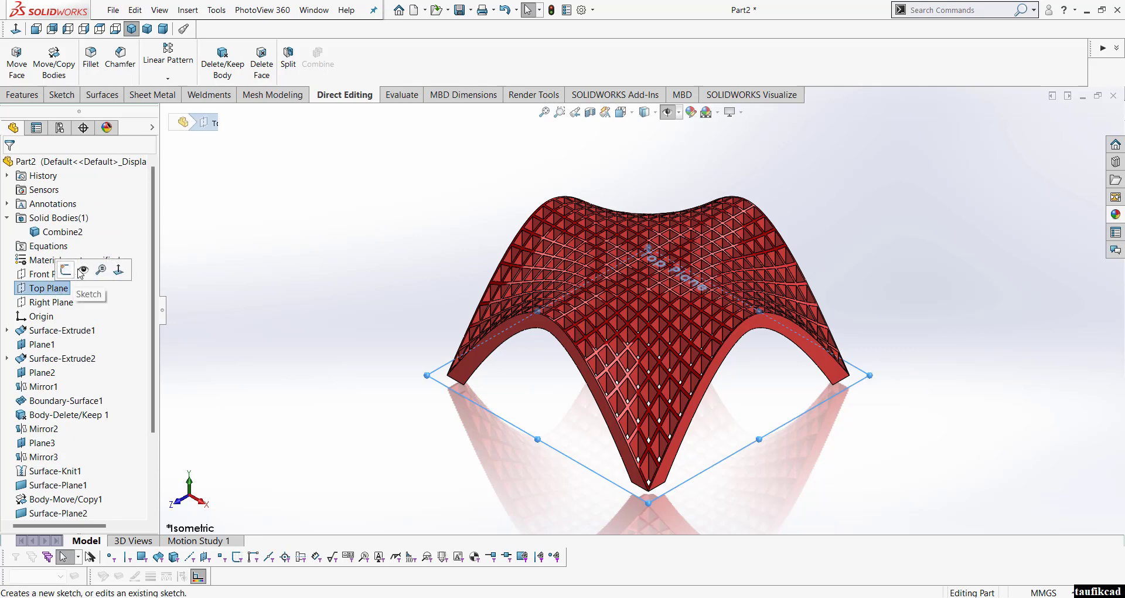
pyautogui.click(25, 96)
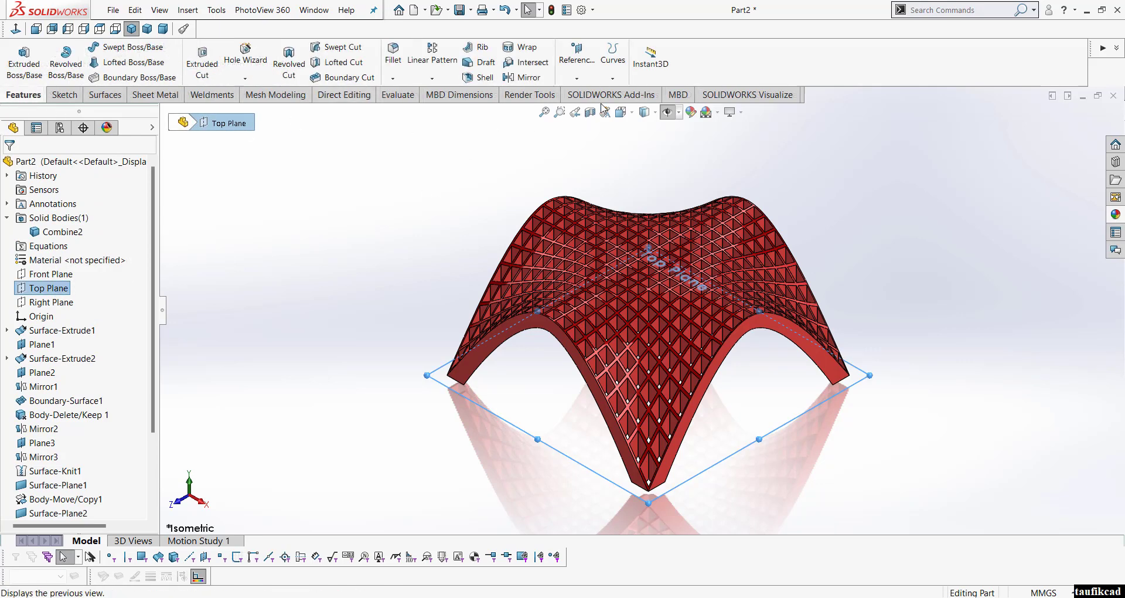
pyautogui.click(576, 78)
pyautogui.click(588, 98)
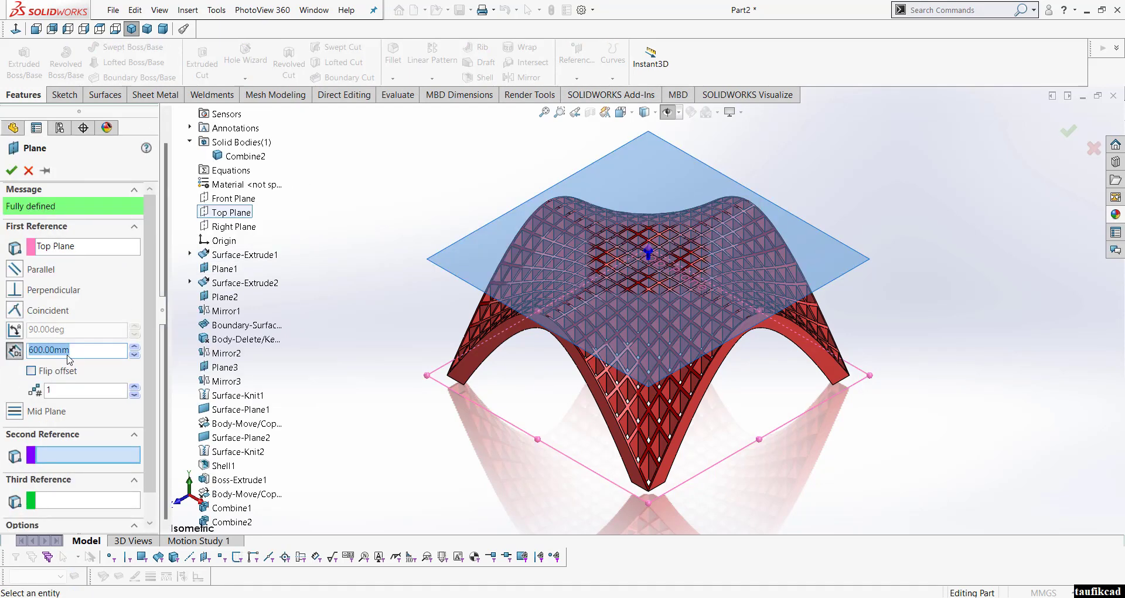
pyautogui.click(92, 354)
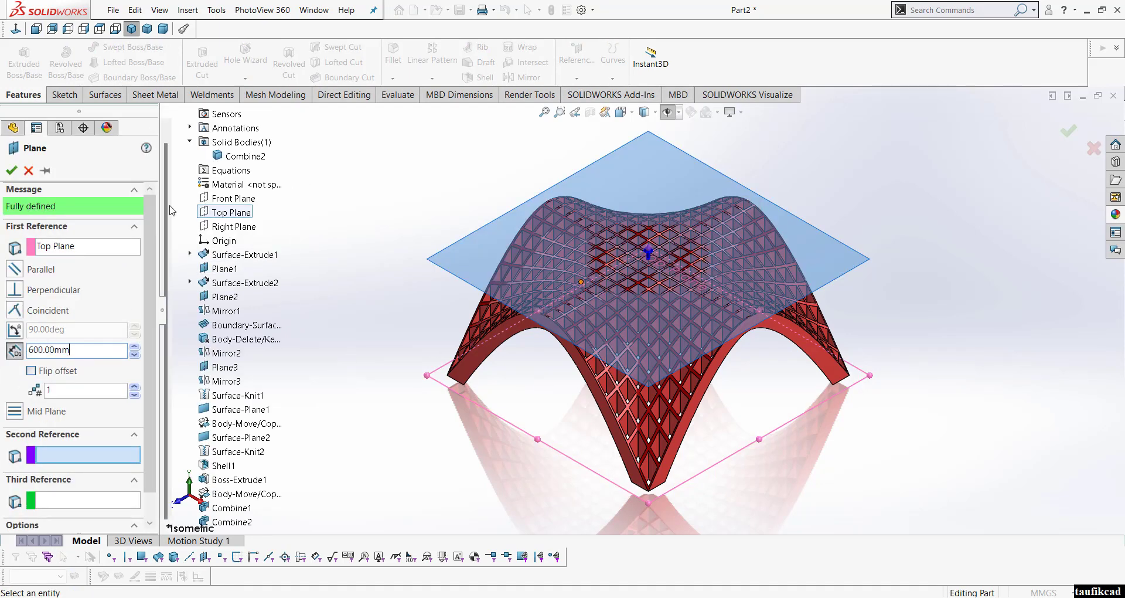
pyautogui.click(12, 170)
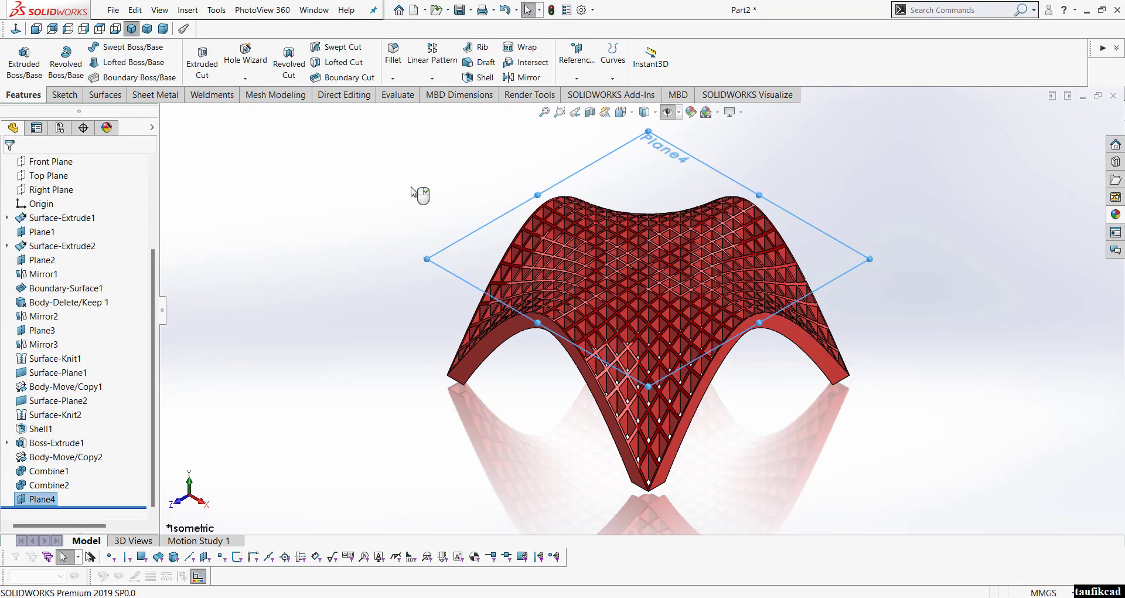
# Step: Start a sketch on the offset plane above the canopy and draw a circle about 1731 mm in diameter centred on the plane
pyautogui.rightClick(361, 192)
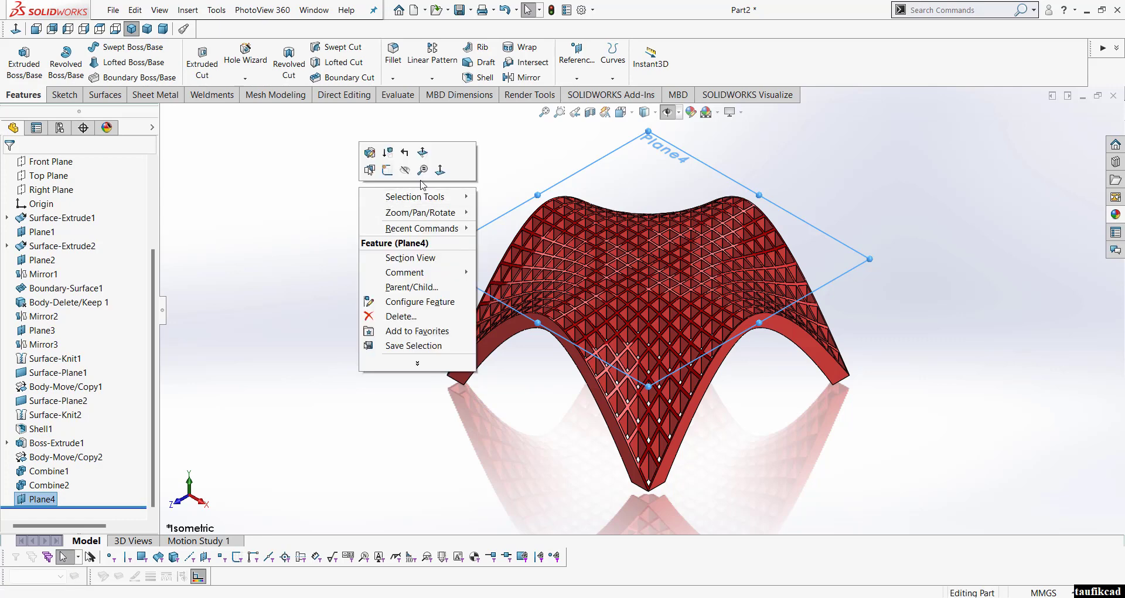
pyautogui.click(403, 171)
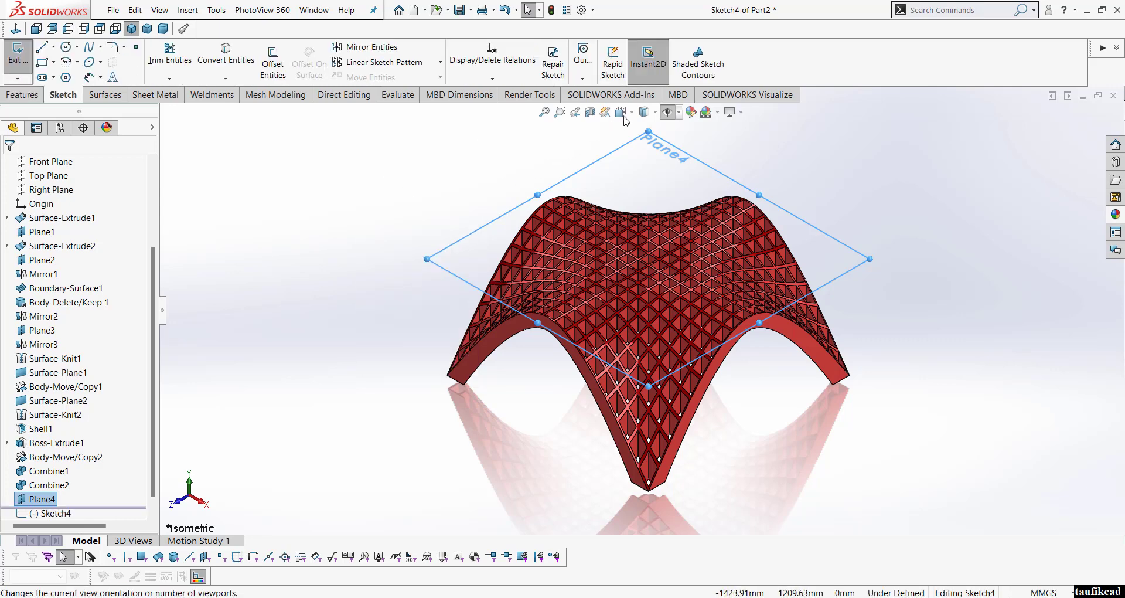
pyautogui.click(622, 112)
pyautogui.click(687, 177)
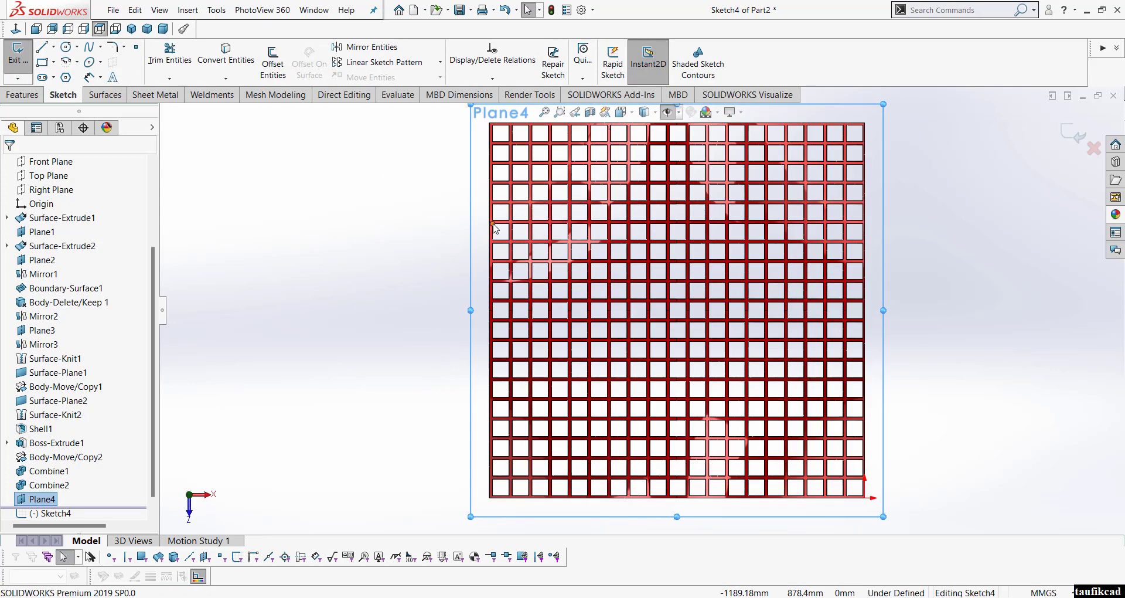
pyautogui.click(67, 47)
pyautogui.scroll(-3, 683, 251)
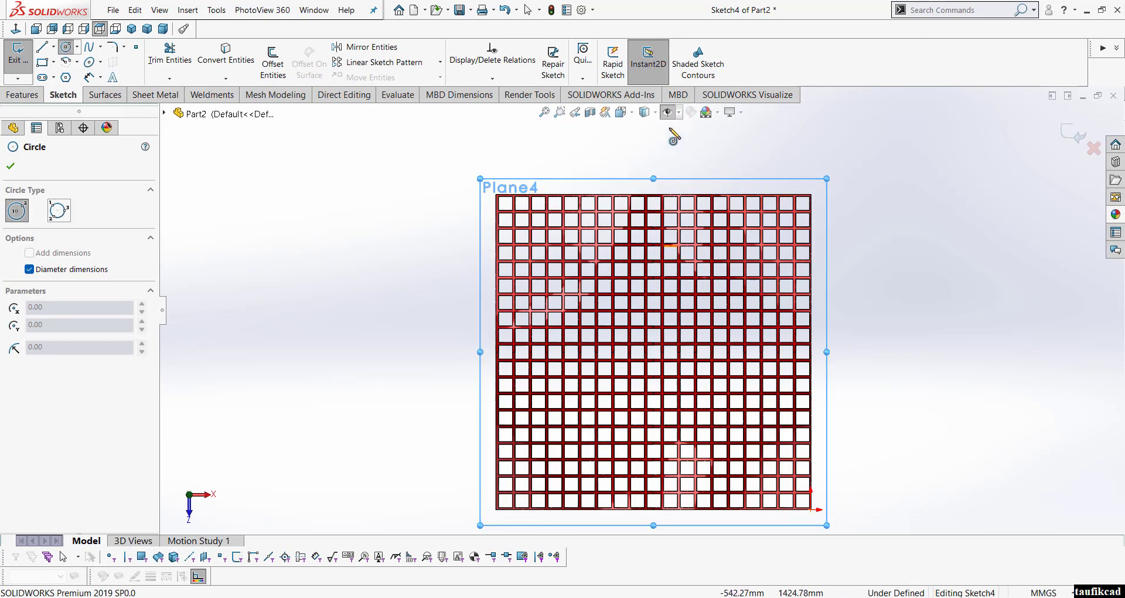
pyautogui.scroll(-4, 669, 305)
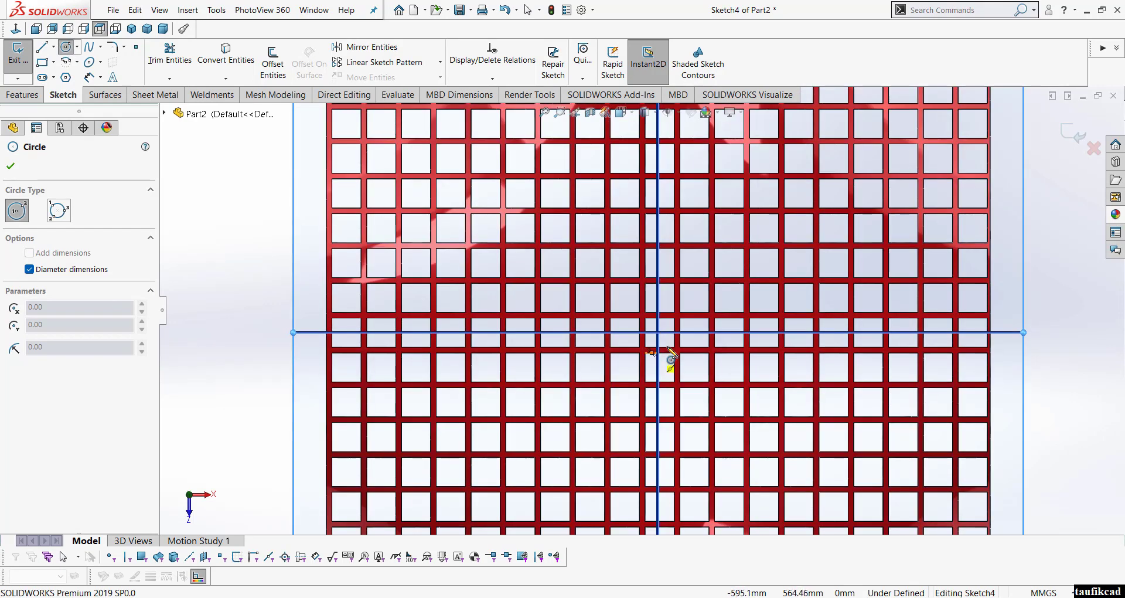
pyautogui.click(662, 337)
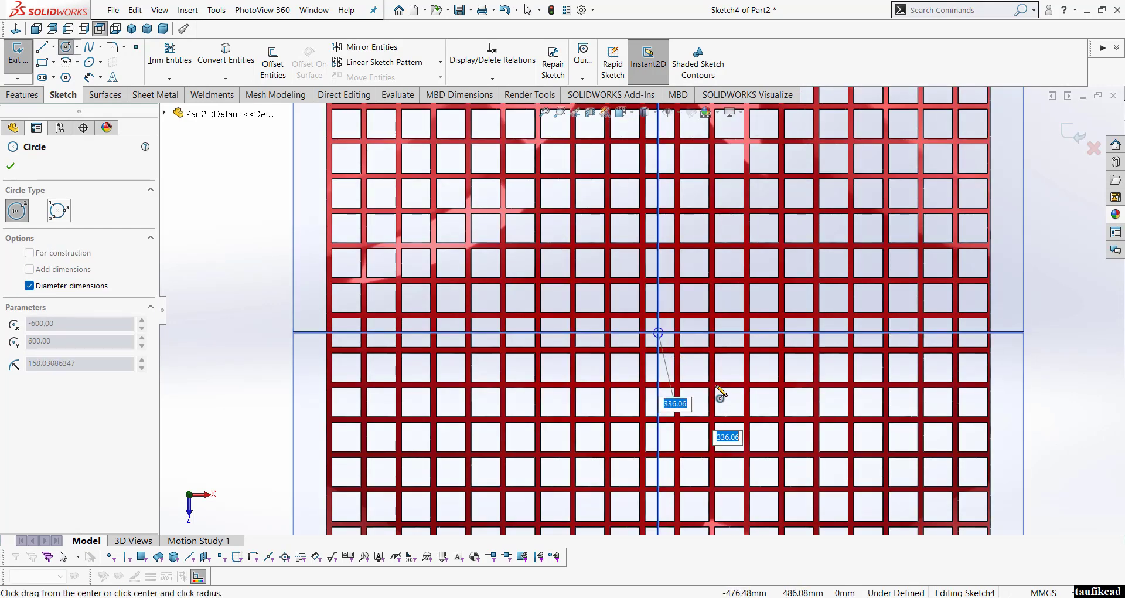
pyautogui.scroll(5, 716, 396)
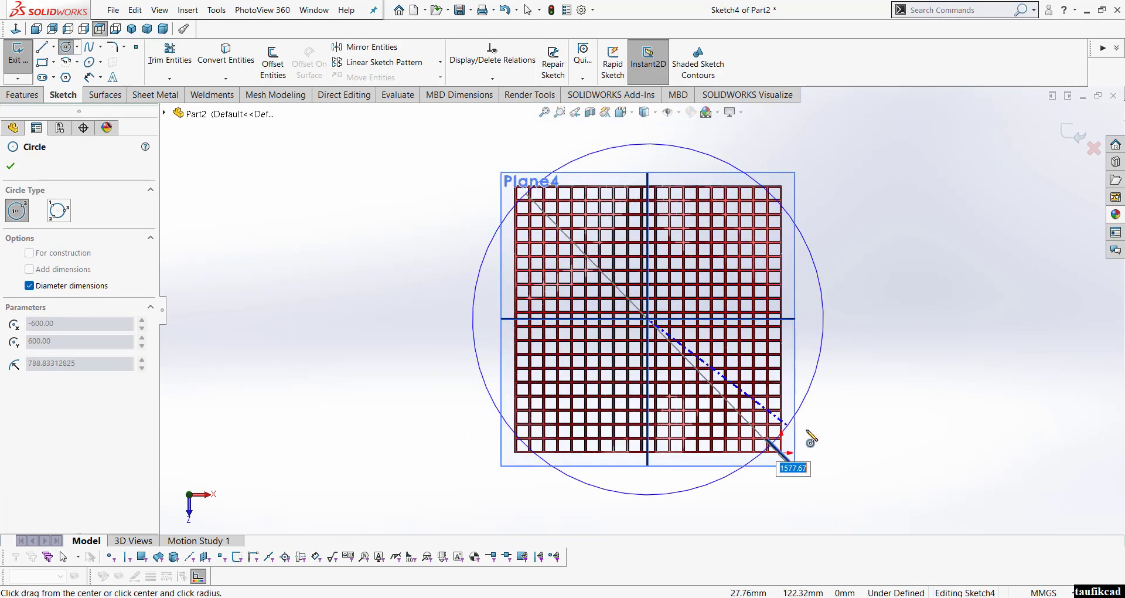
pyautogui.click(806, 435)
# Step: Dimension the circle's diameter as 1500 mm
pyautogui.rightClick(869, 260)
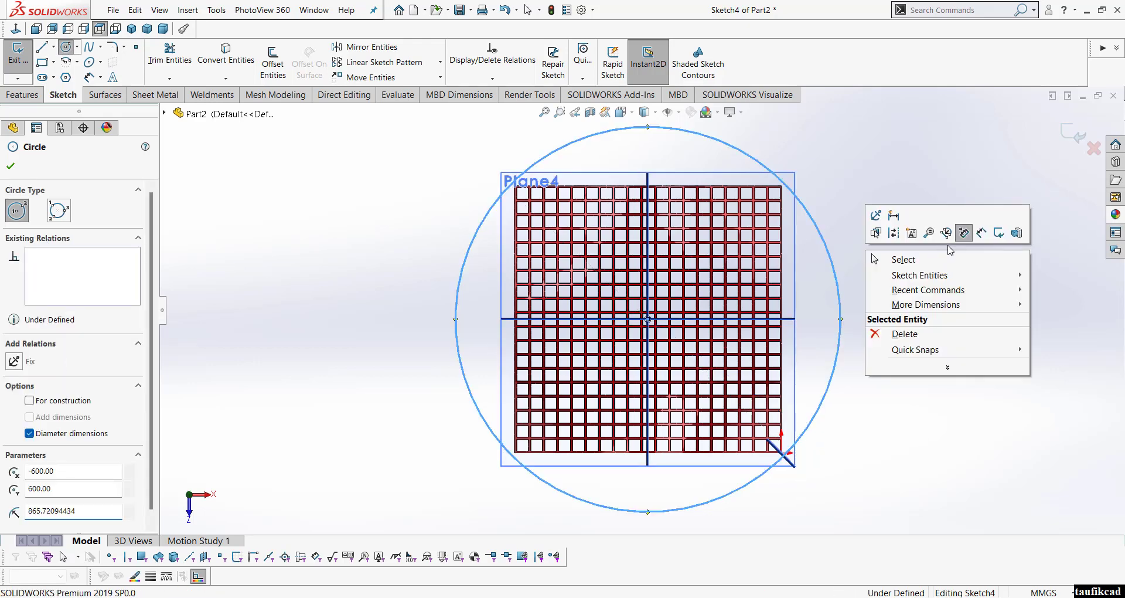
pyautogui.click(964, 233)
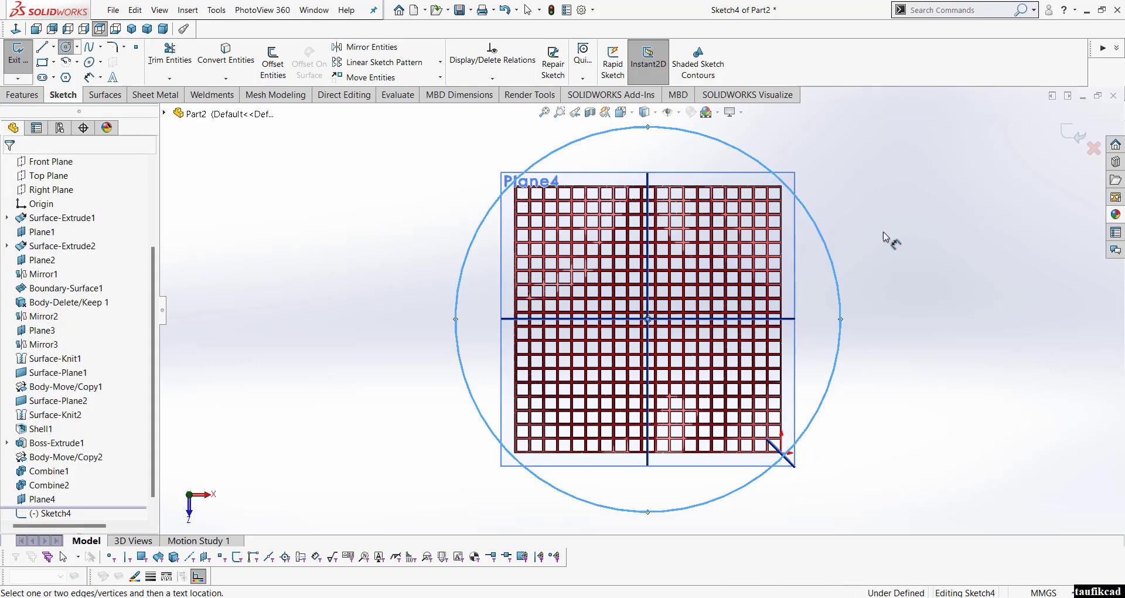
pyautogui.click(806, 209)
pyautogui.click(835, 203)
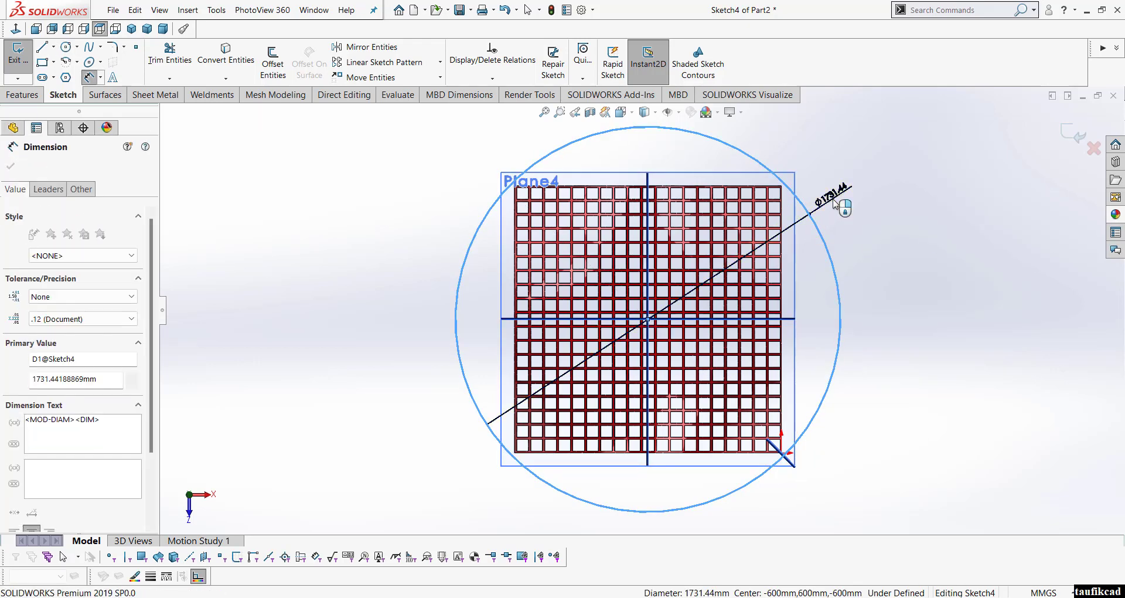
pyautogui.write('1500')
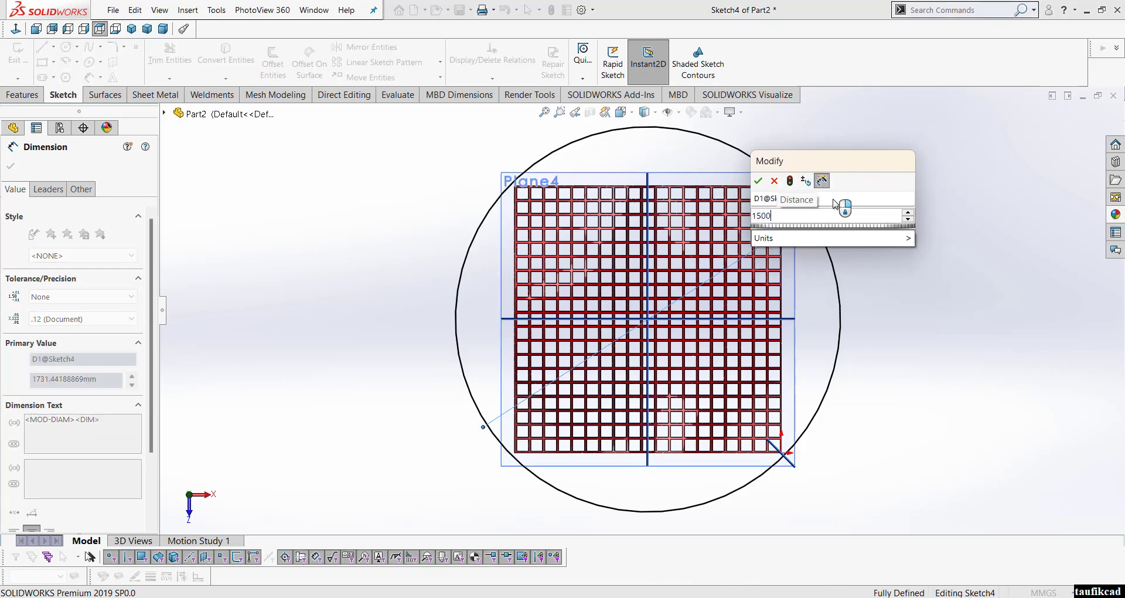
pyautogui.press('Return')
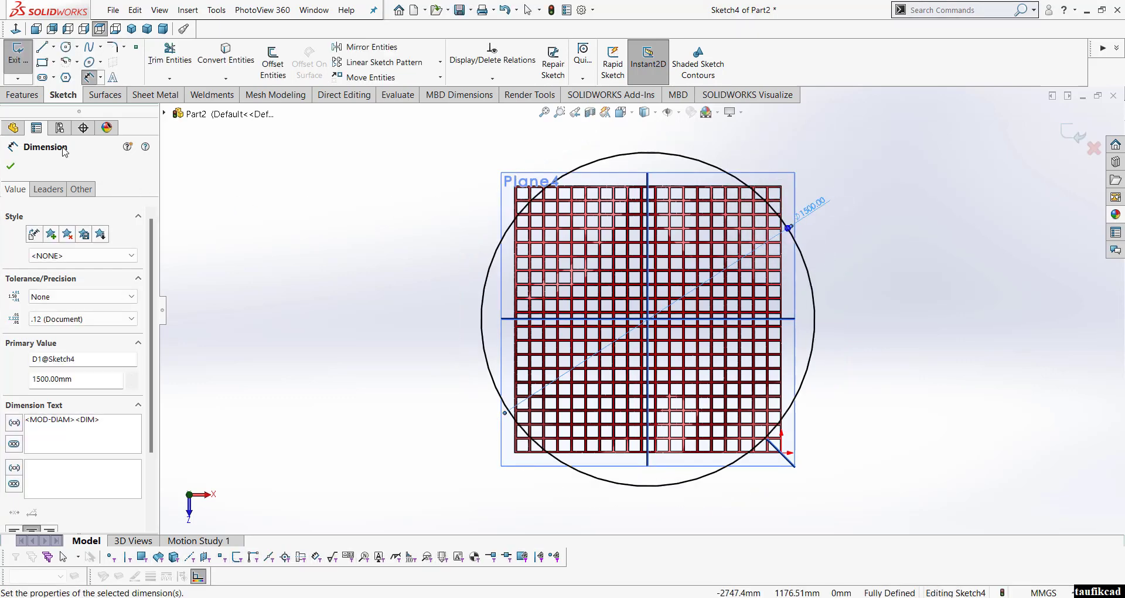
# Step: Extrude the circle 20 mm upward as a separate tabletop body without merging the result, and hide the reference planes
pyautogui.click(33, 97)
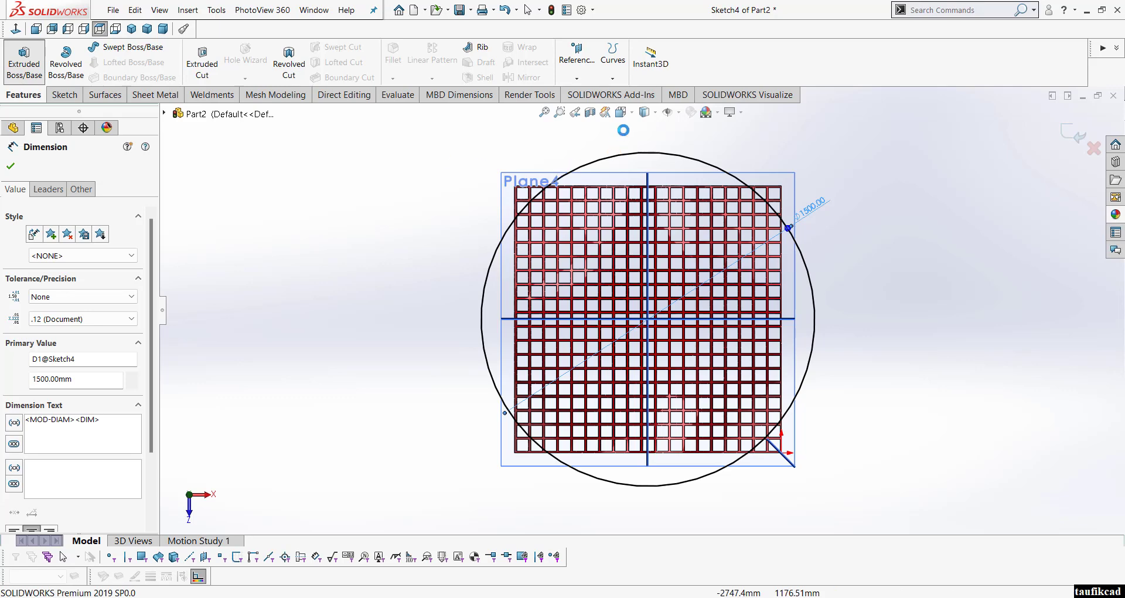
pyautogui.click(23, 58)
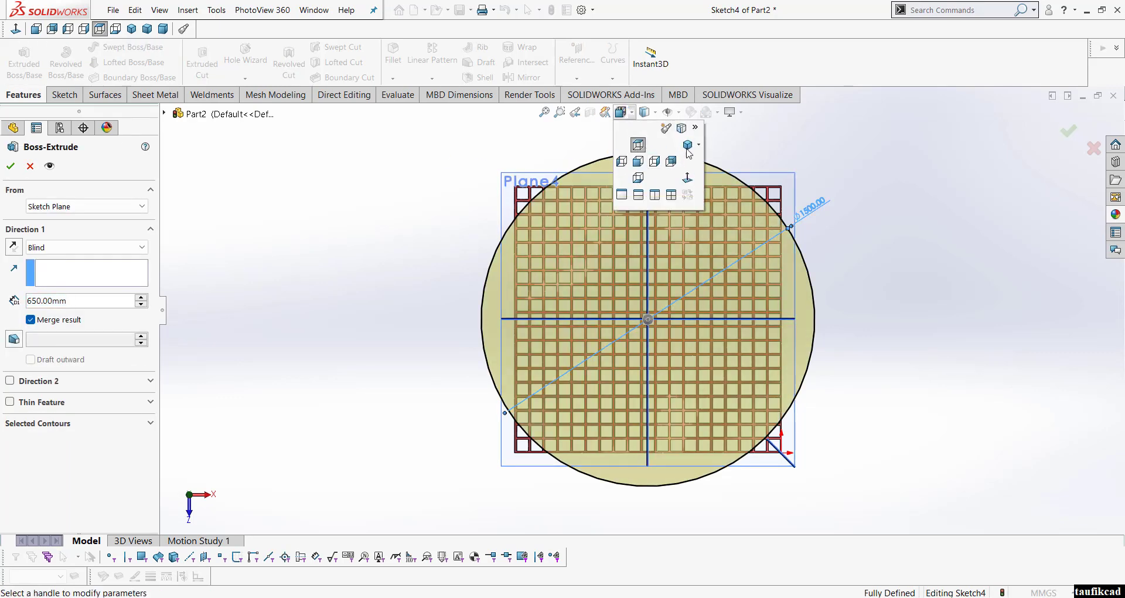
pyautogui.doubleClick(78, 300)
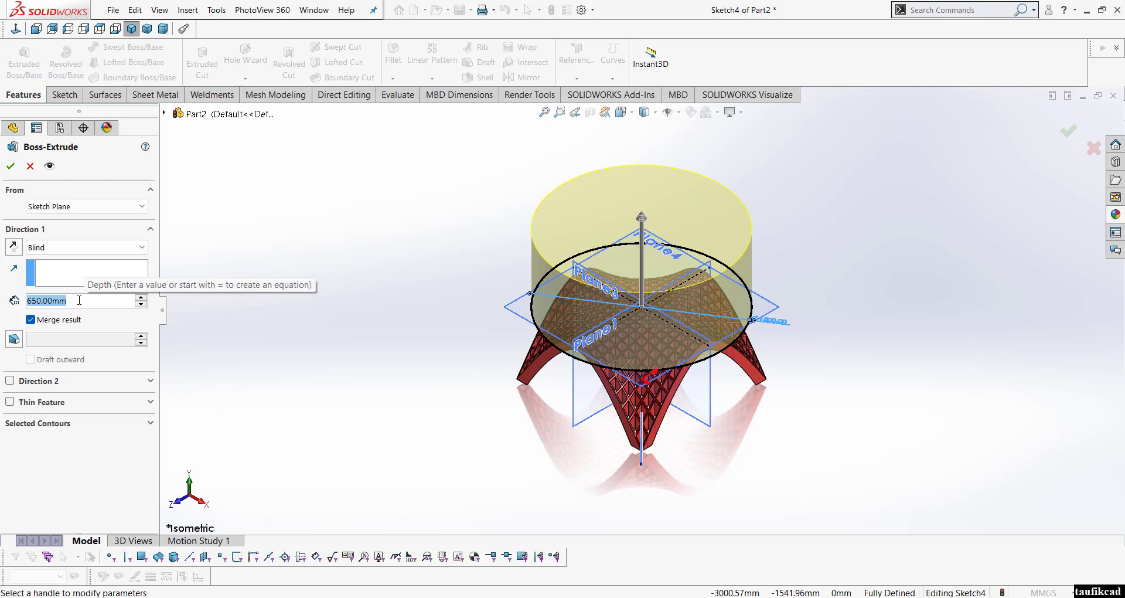
pyautogui.write('20')
pyautogui.press('Return')
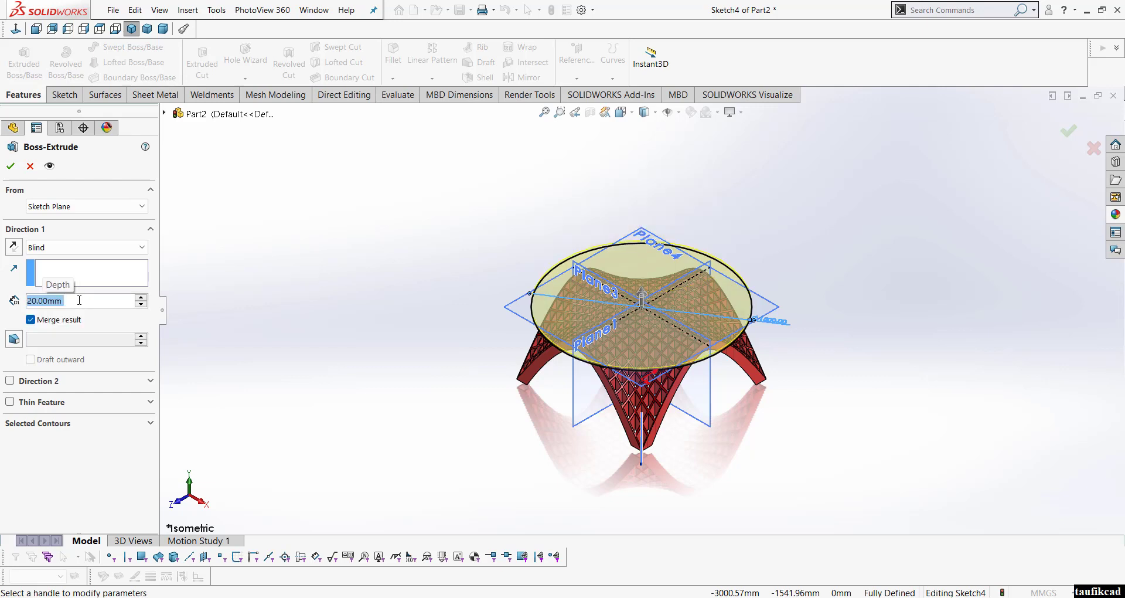
pyautogui.click(52, 321)
pyautogui.click(11, 166)
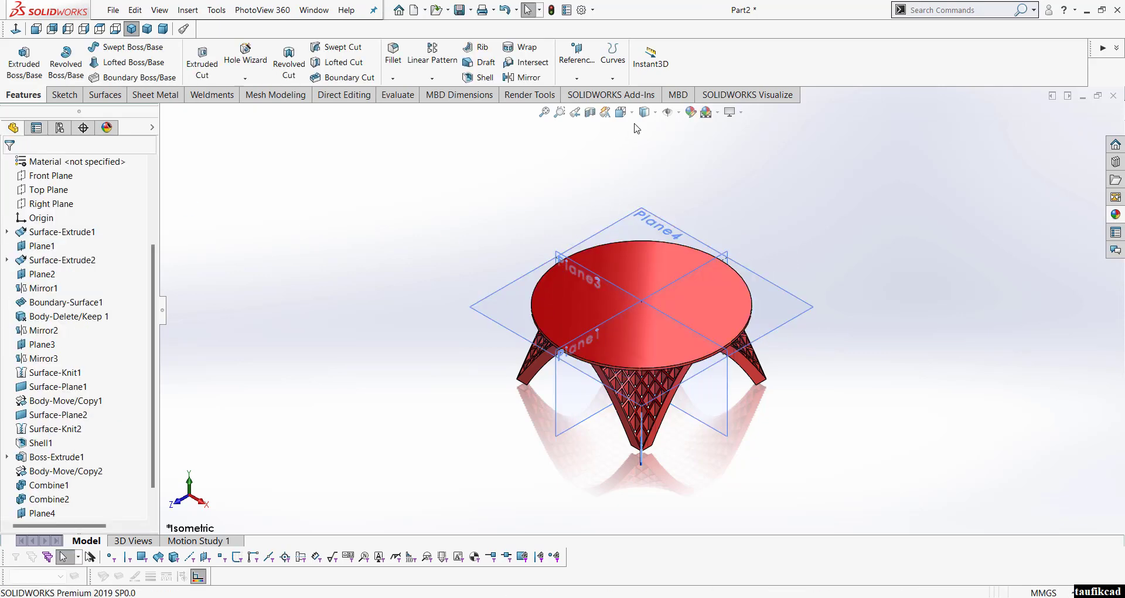
pyautogui.click(667, 115)
# Step: Apply the clear glass appearance to the tabletop's extrude feature
pyautogui.scroll(-3, 664, 255)
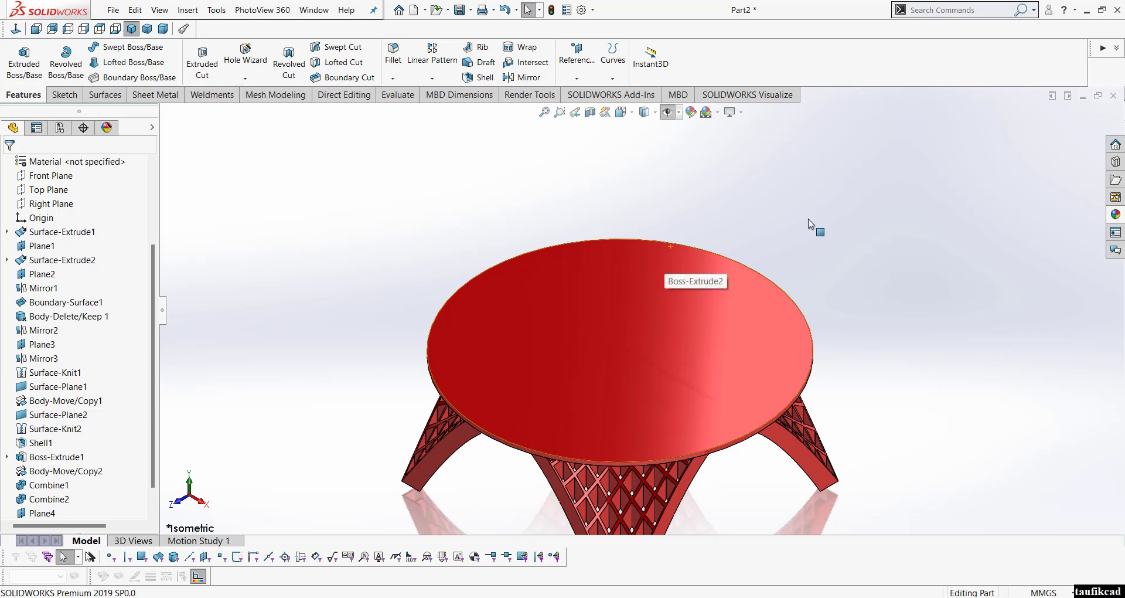
pyautogui.click(1116, 213)
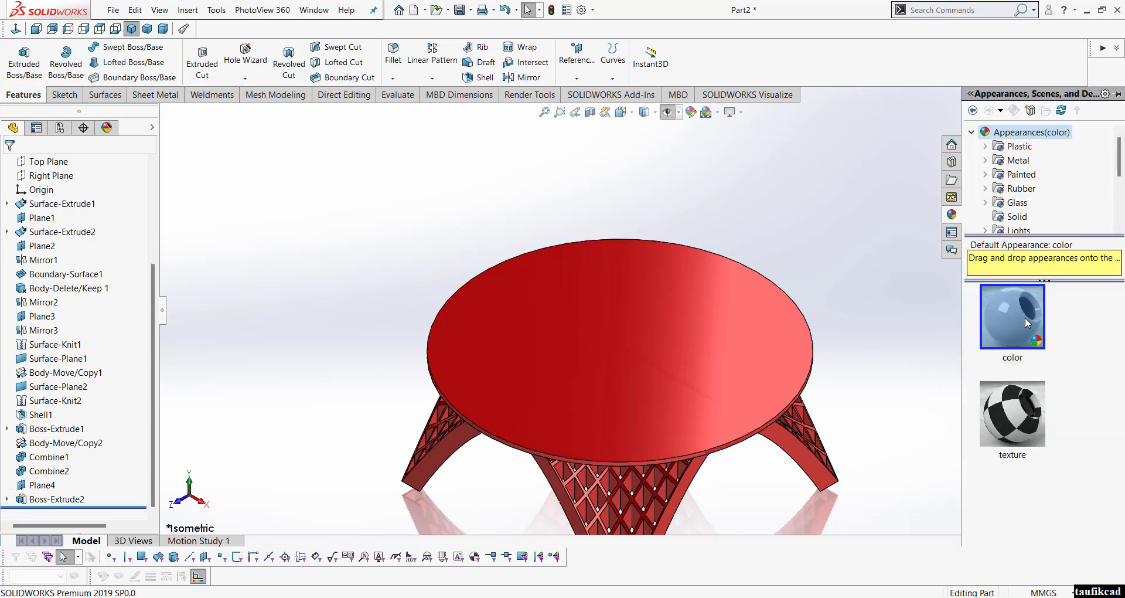
pyautogui.click(1017, 202)
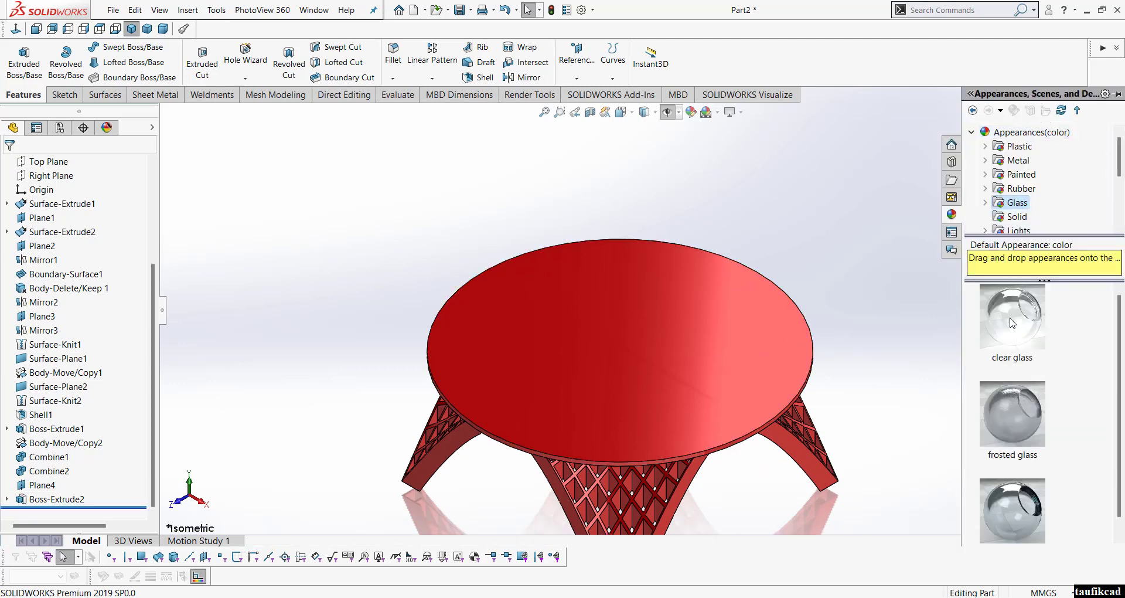
pyautogui.moveTo(1012, 322); pyautogui.dragTo(765, 289)
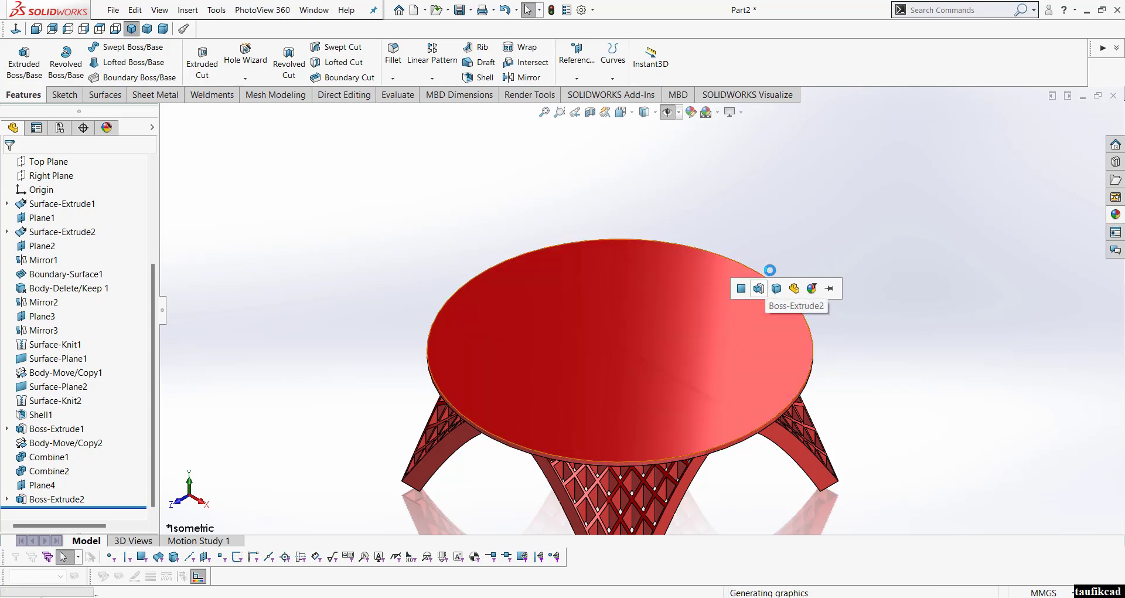
# Step: Fillet the upper and lower circular edges of the glass tabletop with a 2 mm radius
pyautogui.click(391, 58)
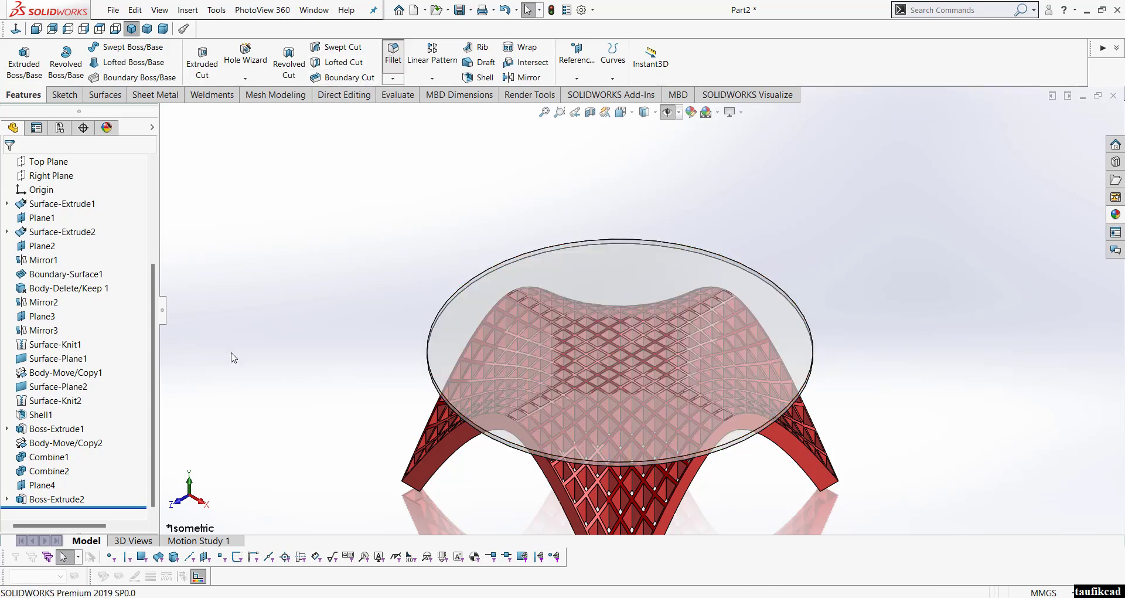
pyautogui.scroll(-3, 435, 323)
pyautogui.scroll(-2, 434, 323)
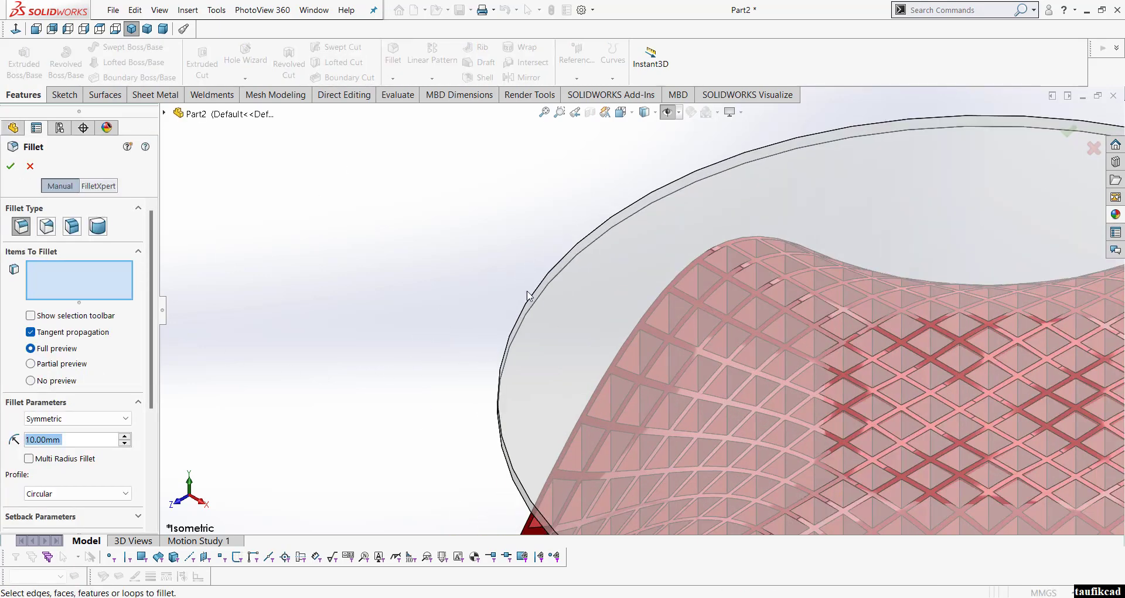
pyautogui.click(561, 265)
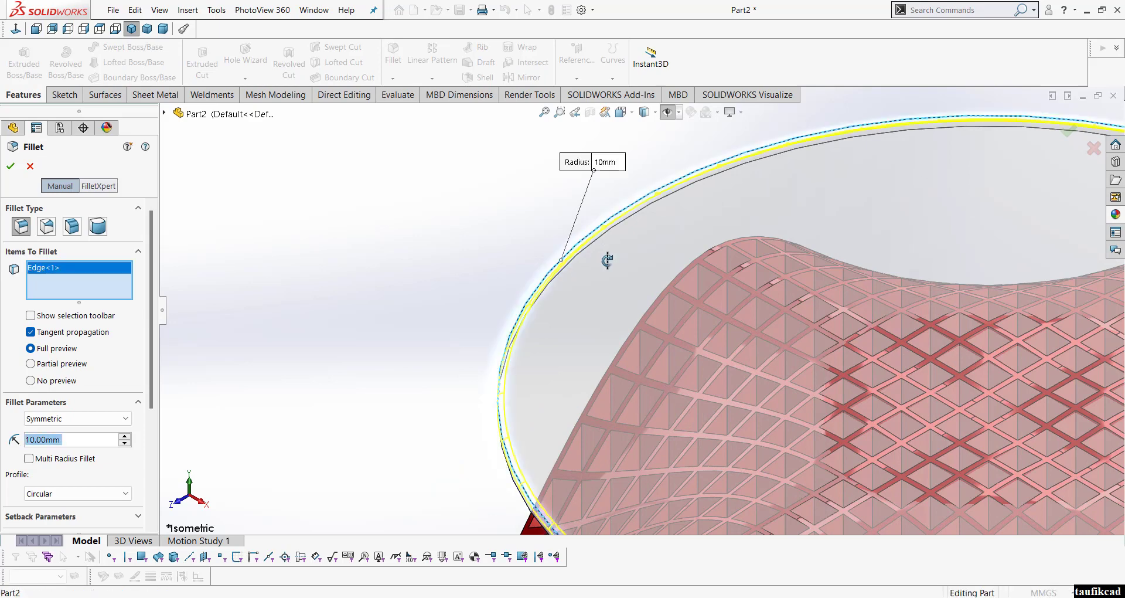
pyautogui.moveTo(599, 253); pyautogui.dragTo(633, 256, button='middle')
pyautogui.click(523, 225)
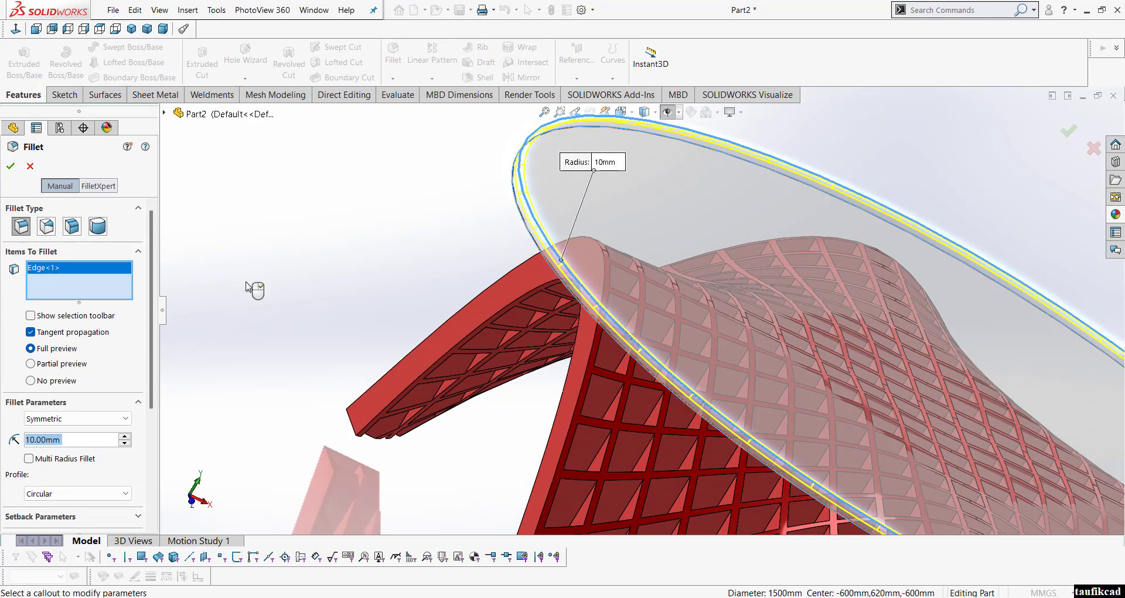
pyautogui.click(88, 439)
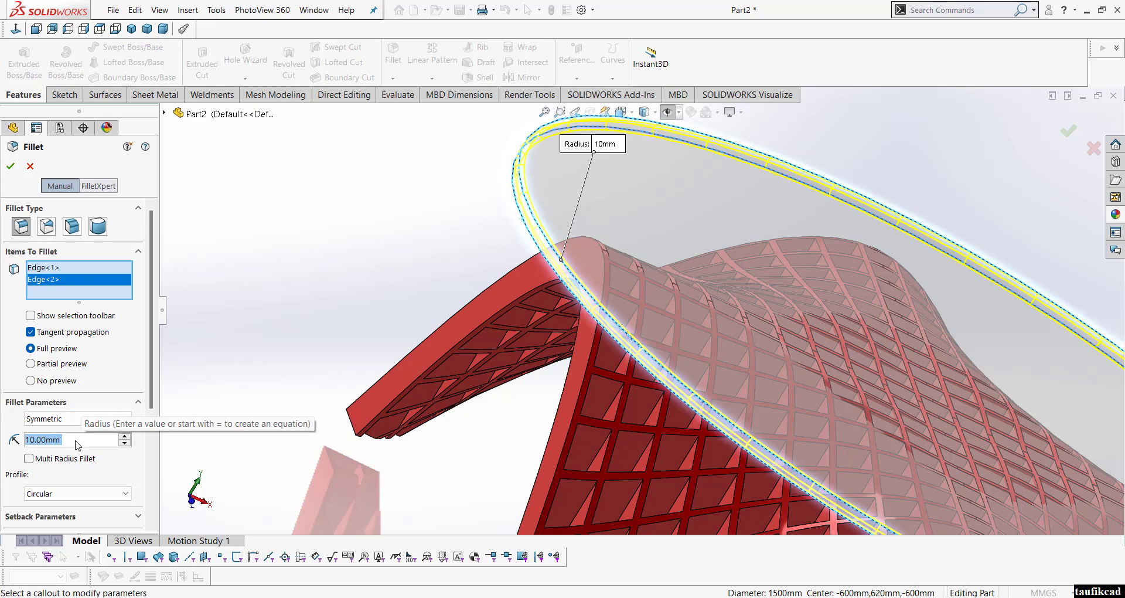
pyautogui.write('2')
pyautogui.press('Return')
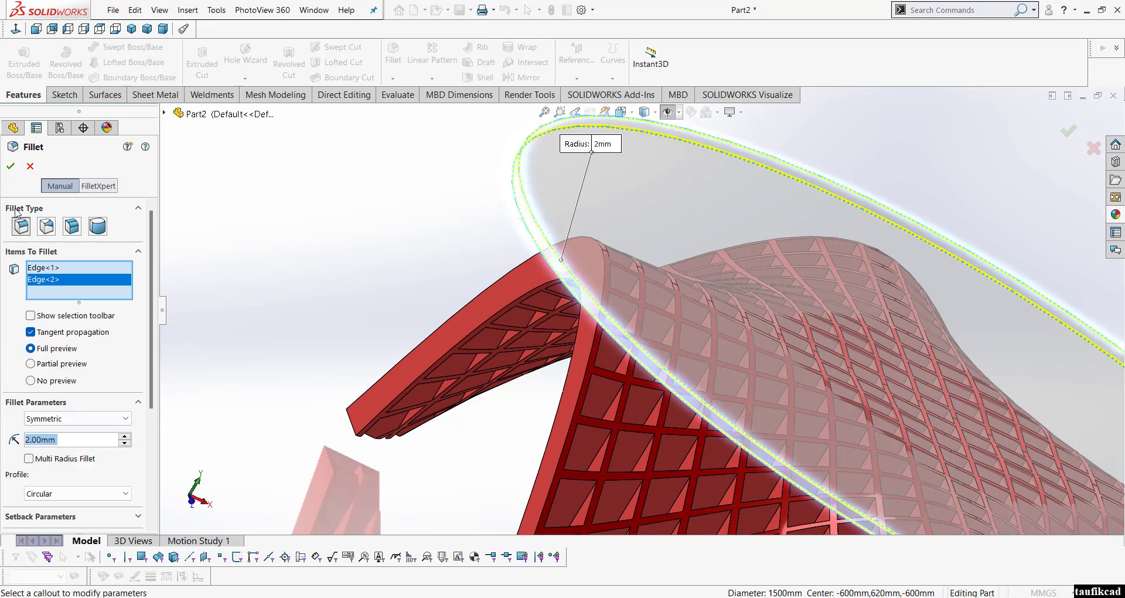
pyautogui.press('Return')
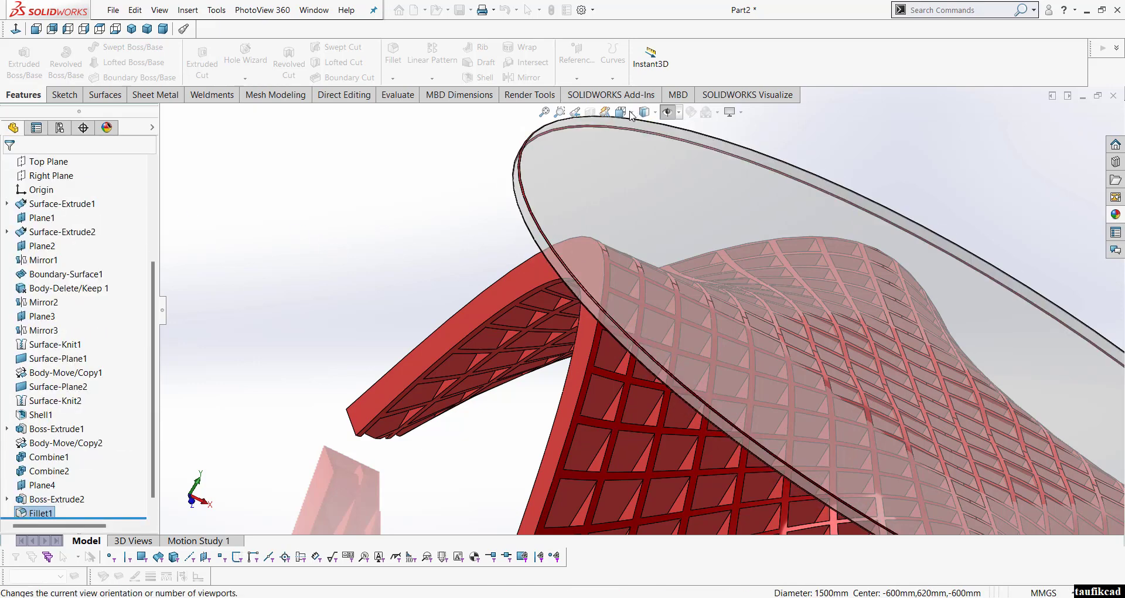
# Step: Examine the finished table's glass top and lattice base from the isometric, side, top and front views
pyautogui.click(678, 112)
pyautogui.click(685, 155)
pyautogui.hotkey('ctrl', '7')
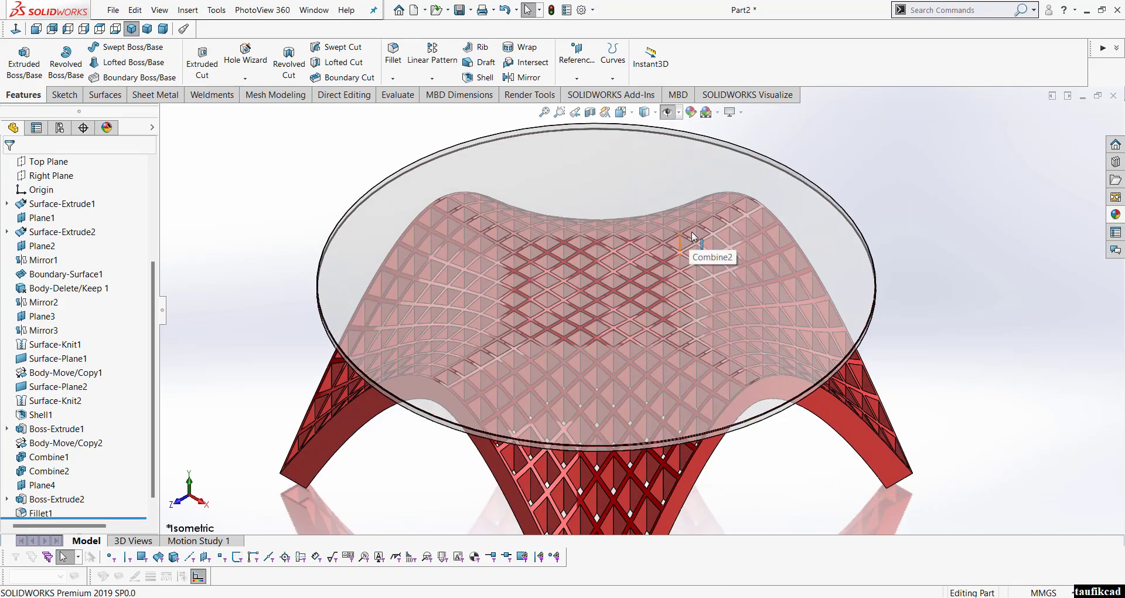
pyautogui.moveTo(690, 237); pyautogui.dragTo(651, 234, button='middle')
pyautogui.click(625, 115)
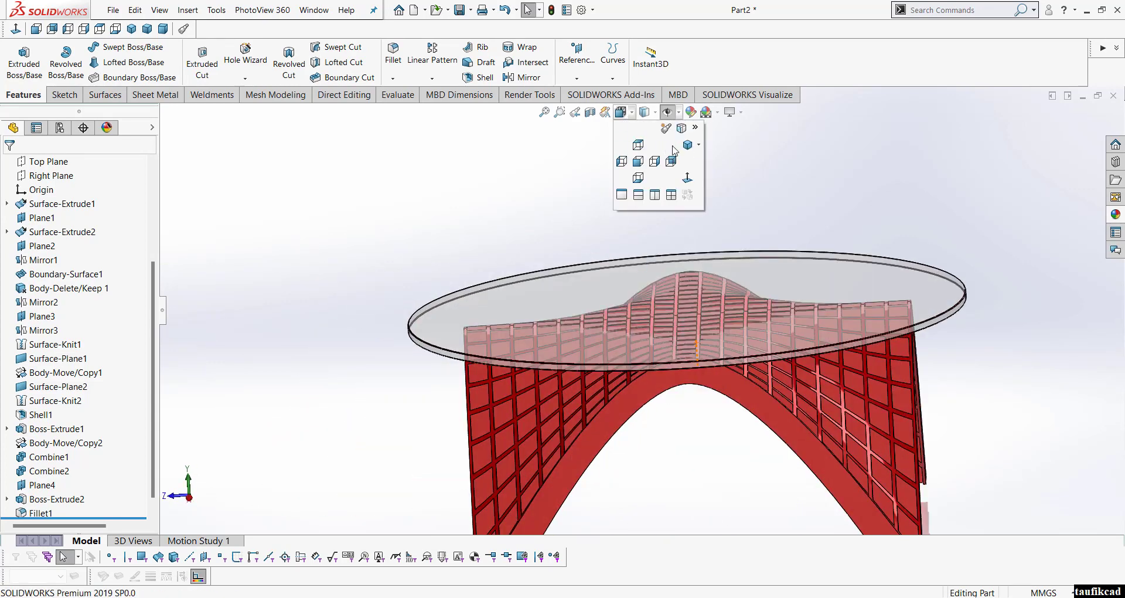
pyautogui.click(686, 146)
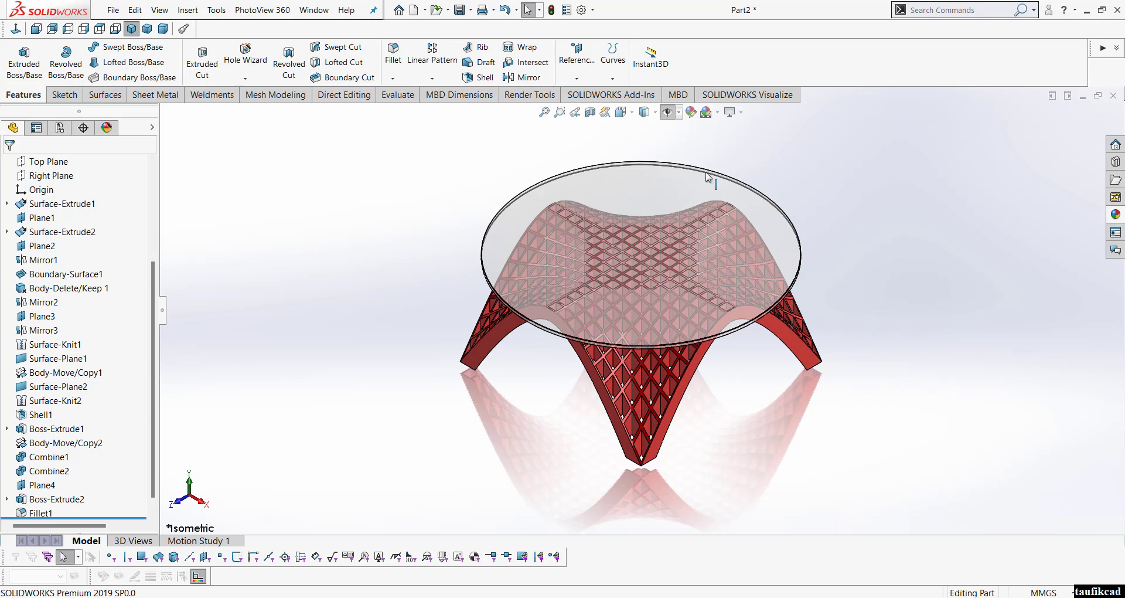
pyautogui.scroll(-3, 751, 213)
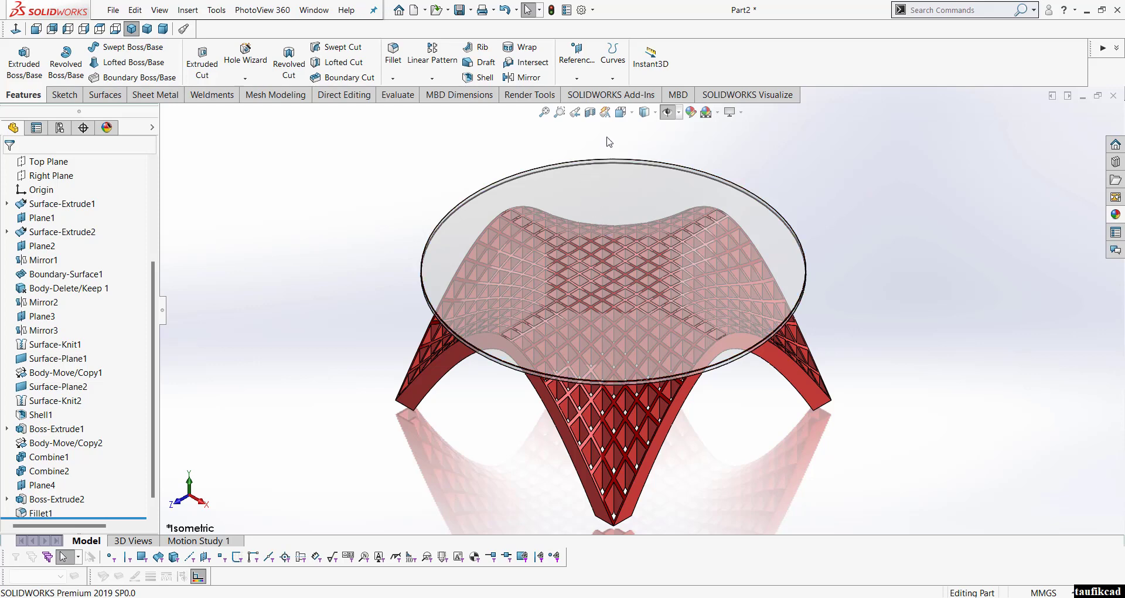
pyautogui.click(628, 115)
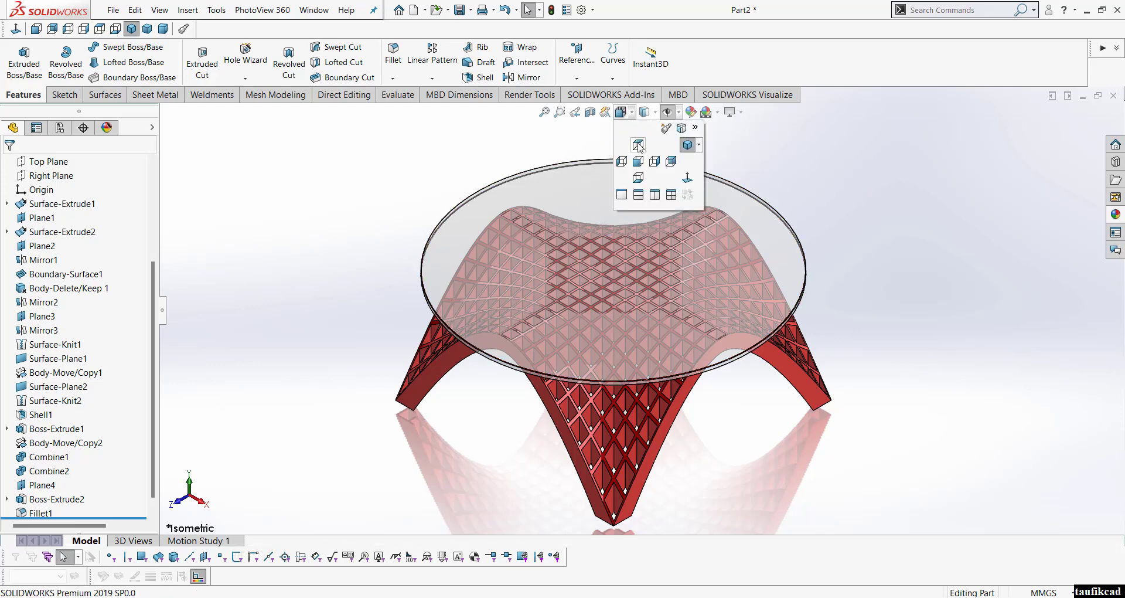
pyautogui.click(638, 144)
pyautogui.click(631, 119)
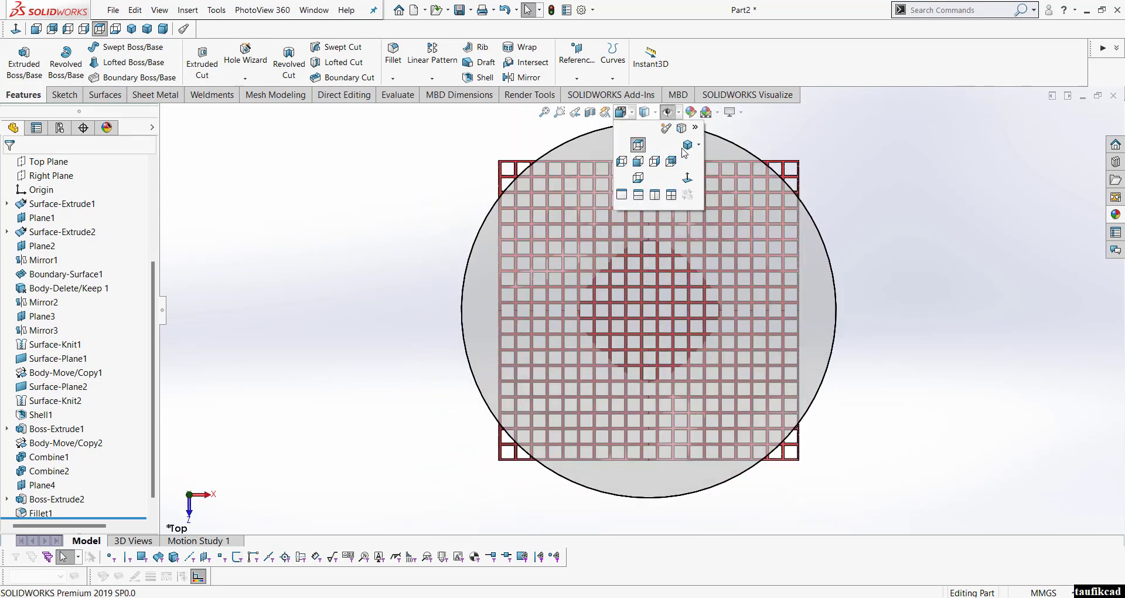
pyautogui.click(653, 161)
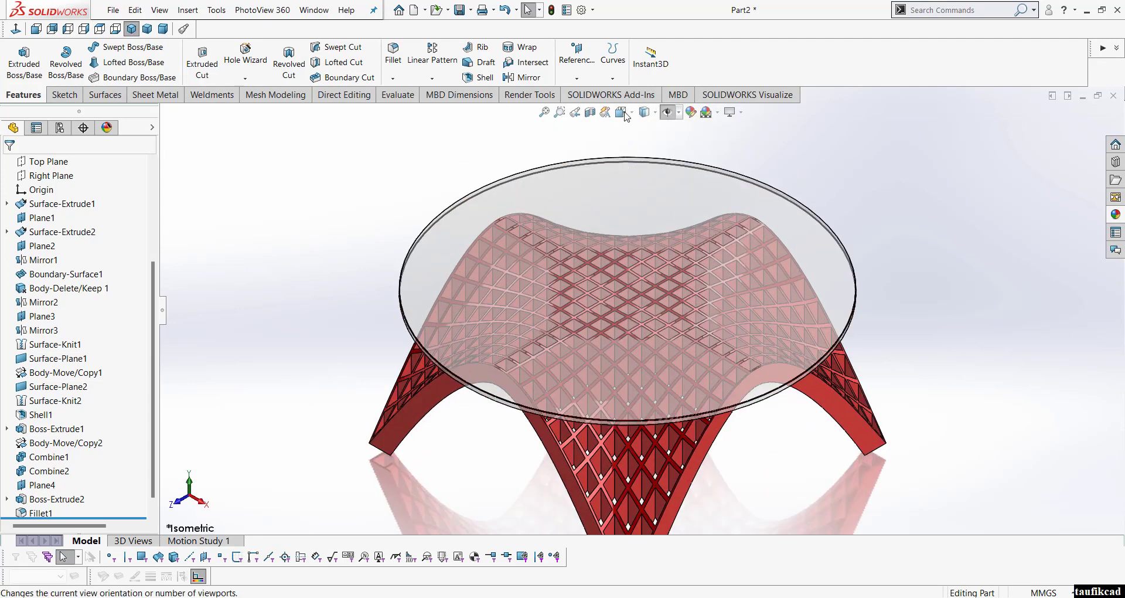
pyautogui.click(621, 112)
pyautogui.click(652, 161)
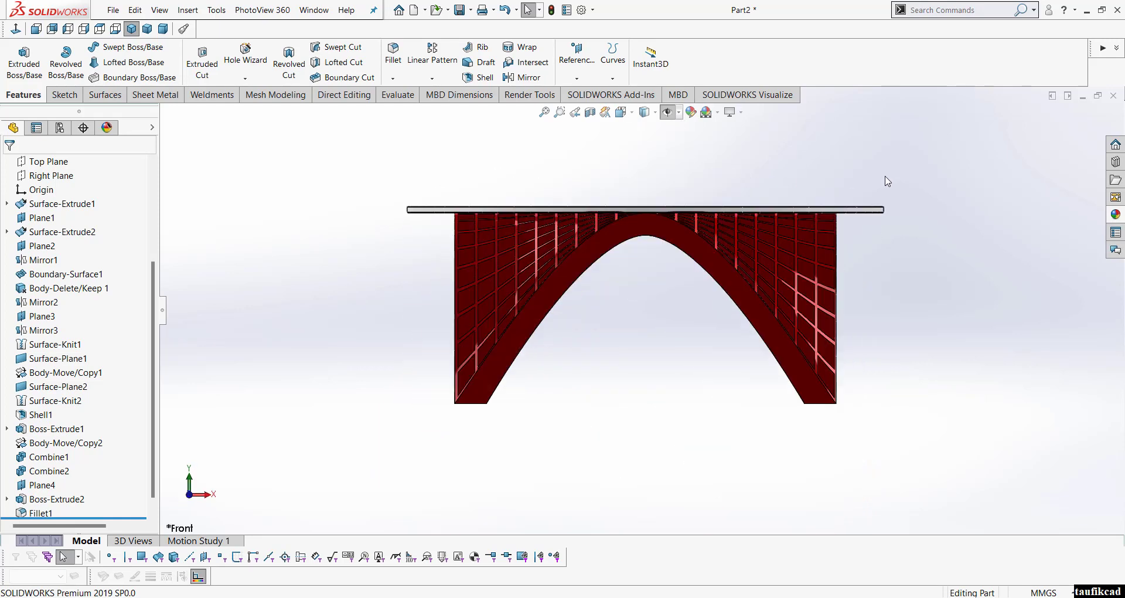
pyautogui.click(633, 114)
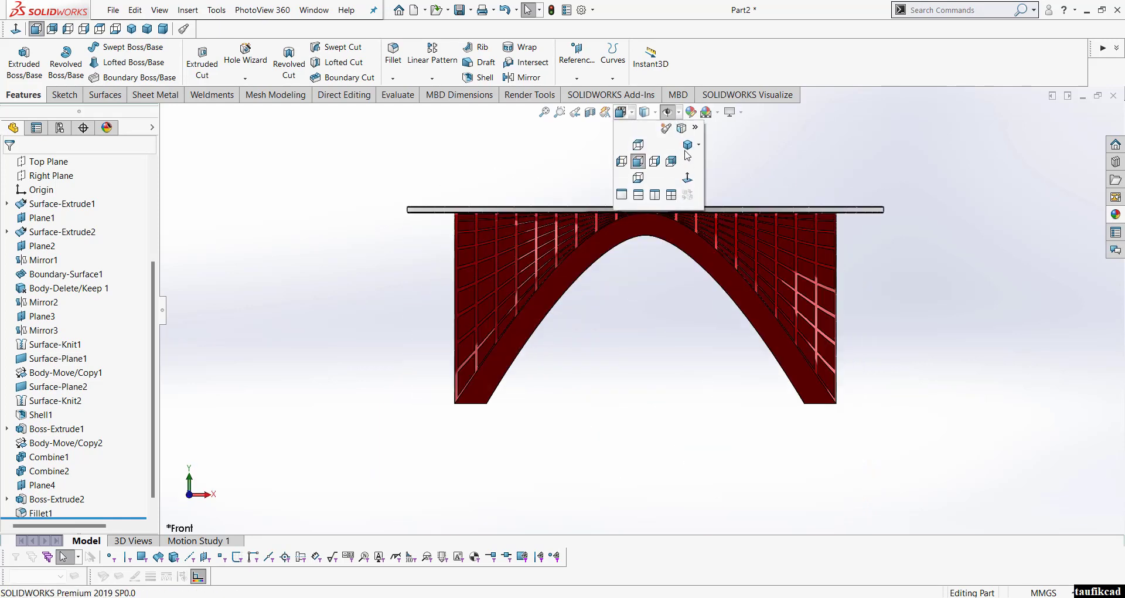
pyautogui.click(691, 149)
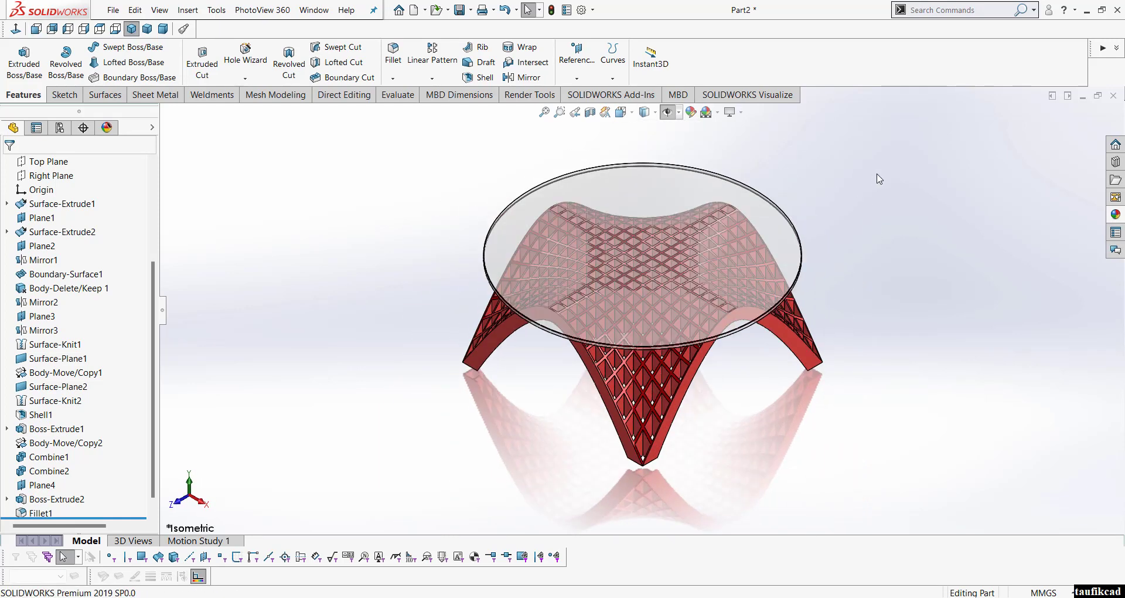
pyautogui.click(805, 596)
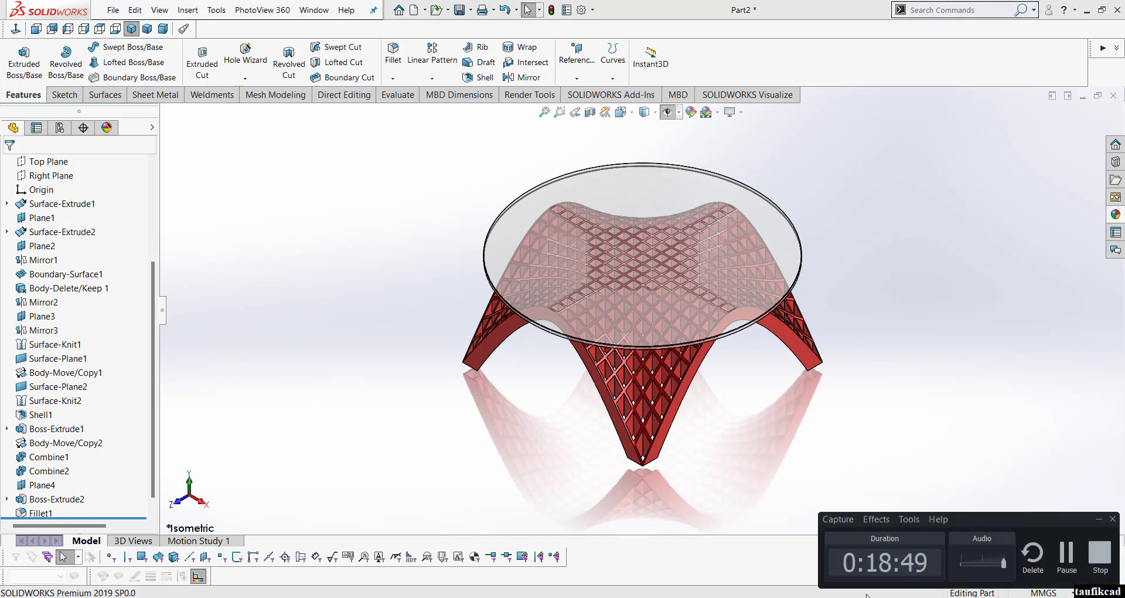